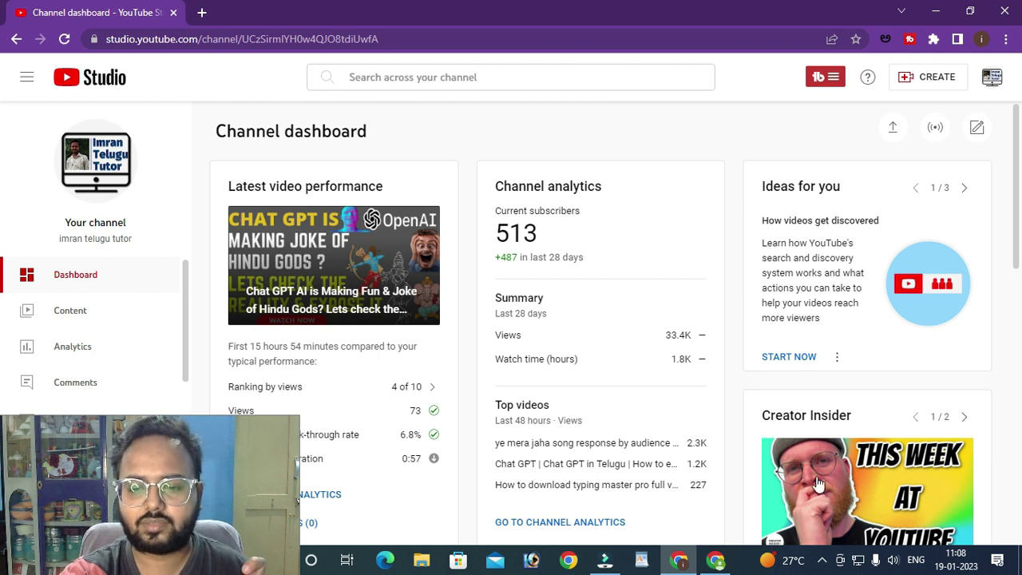
- In the other Chrome window, go to YouTube and launch YouTube Studio for the second channel
left_click(715, 560)
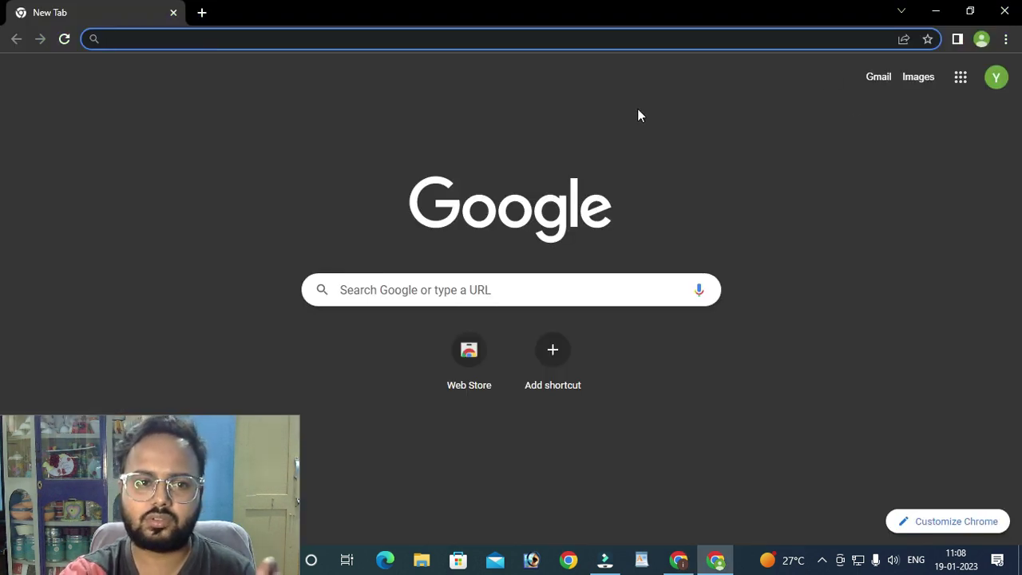
left_click(997, 77)
left_click(294, 39)
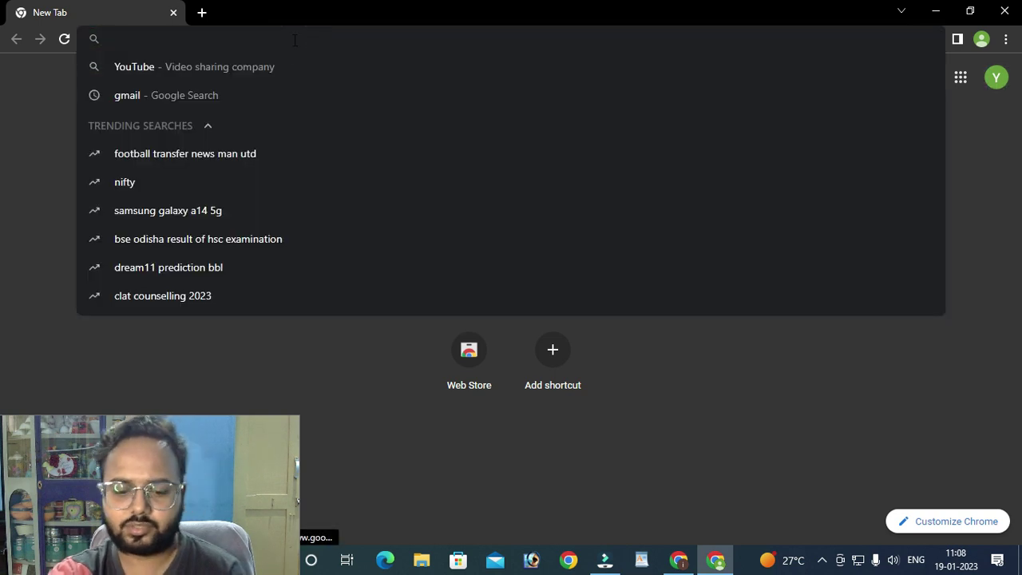
type("yuo")
left_click(213, 112)
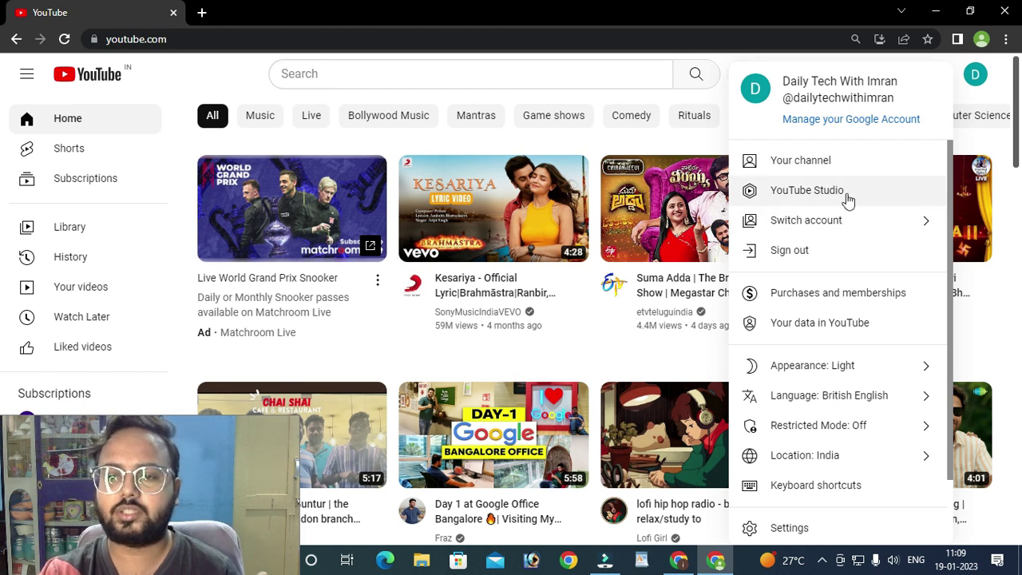
left_click(846, 197)
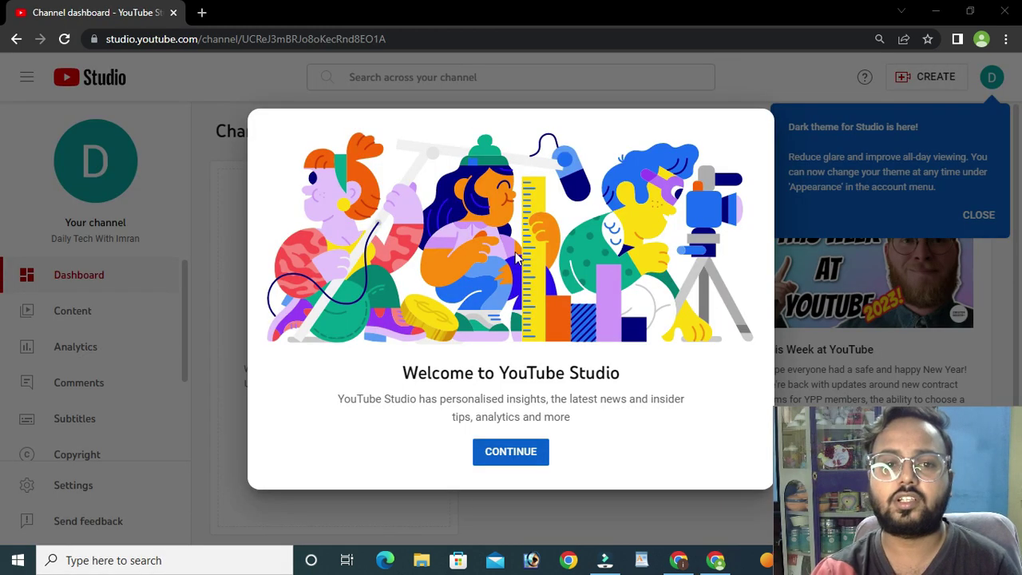
left_click(523, 453)
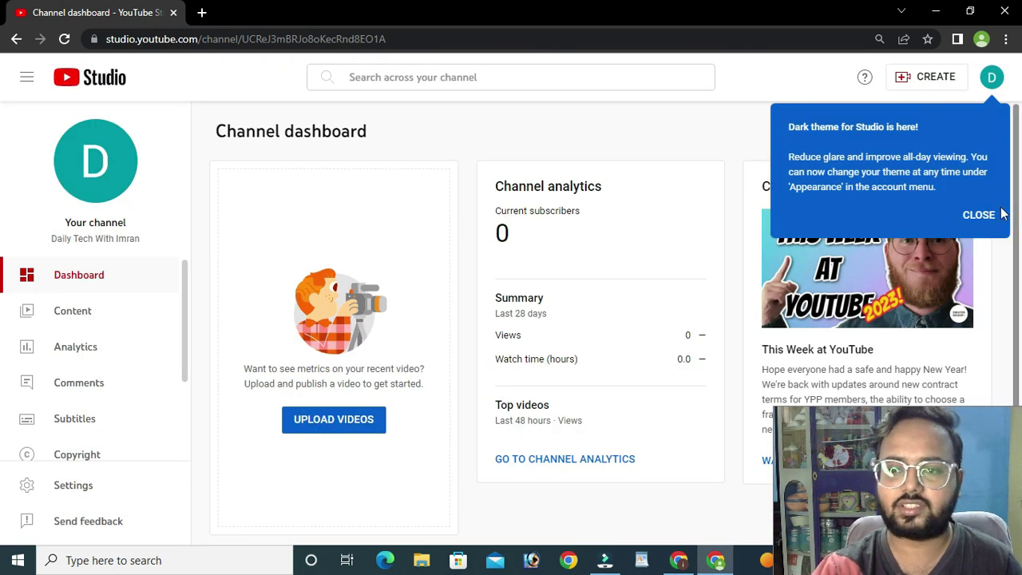
- Open Studio Settings on the General page, showing USD – US Dollar as default currency
scroll(401, 257, "down", 1)
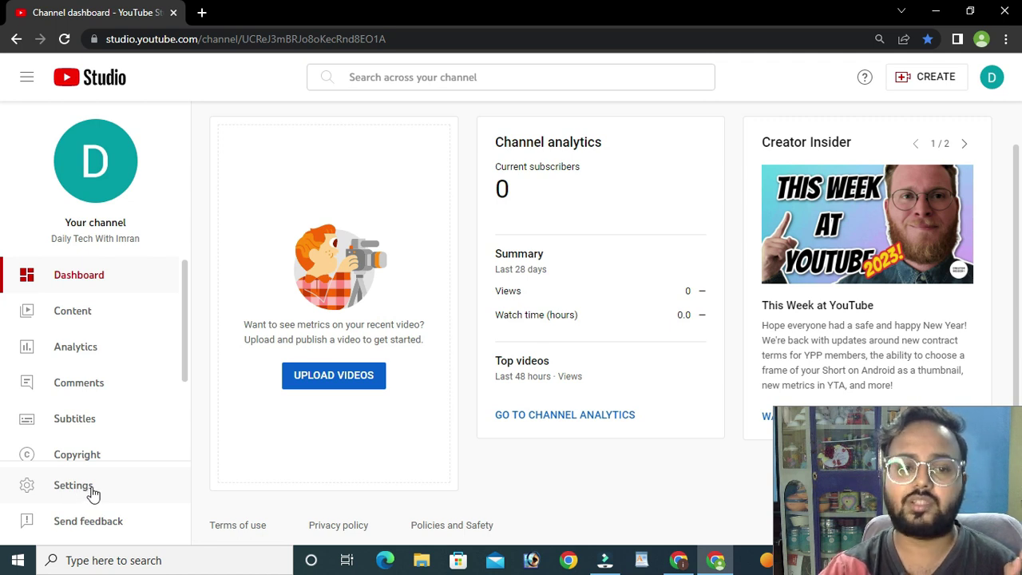
left_click(92, 493)
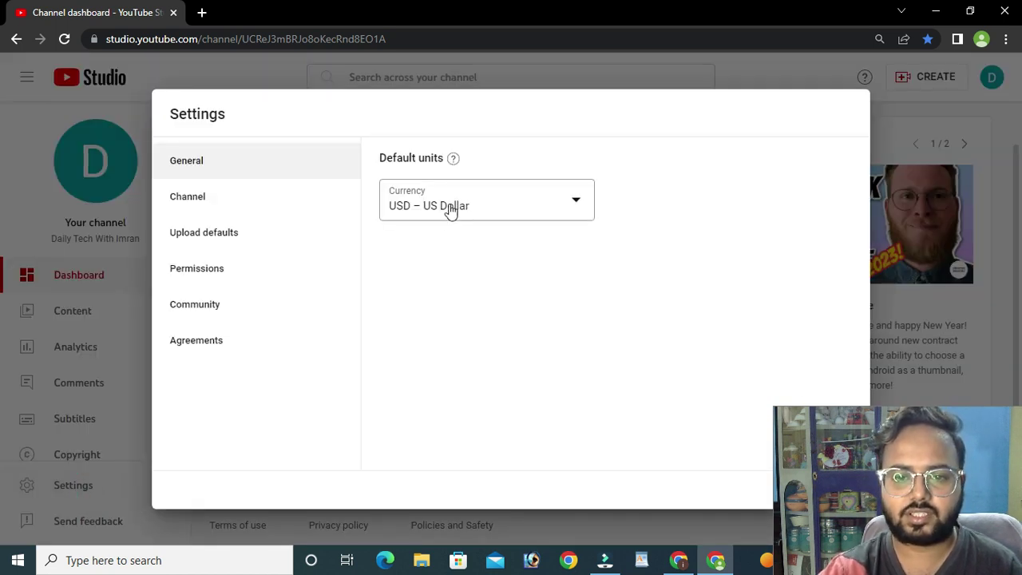
left_click(203, 164)
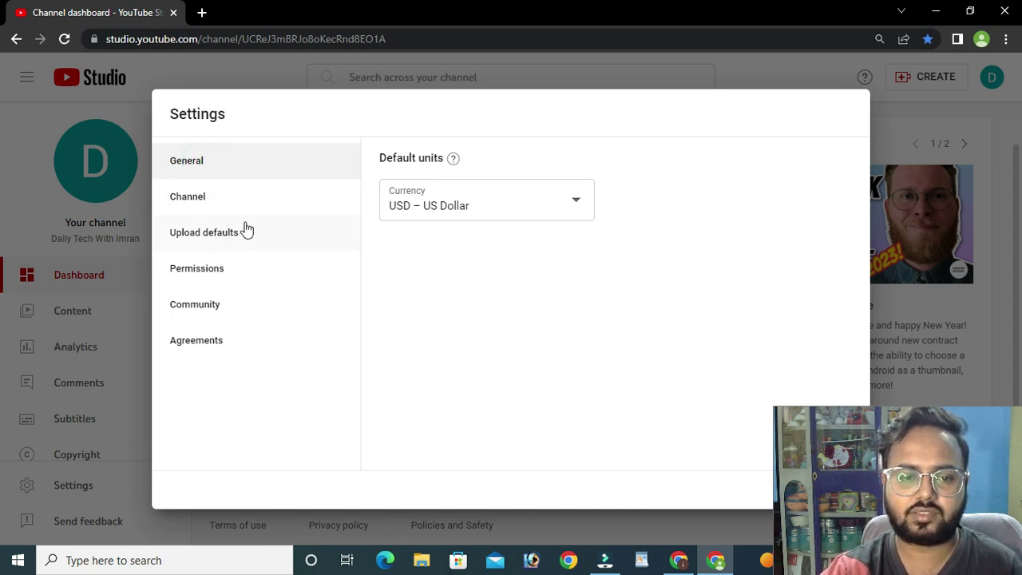
left_click(200, 161)
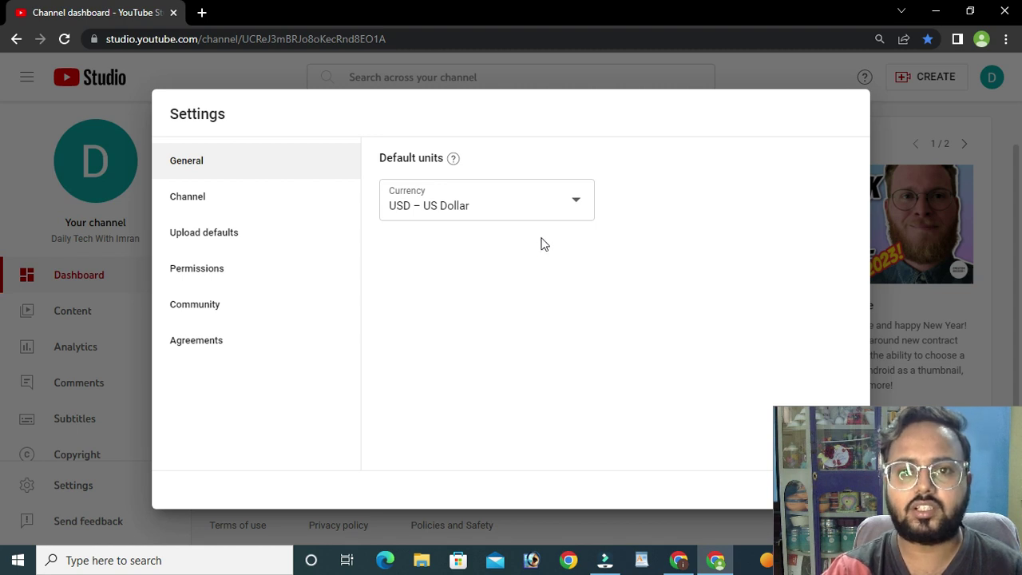
left_click(572, 198)
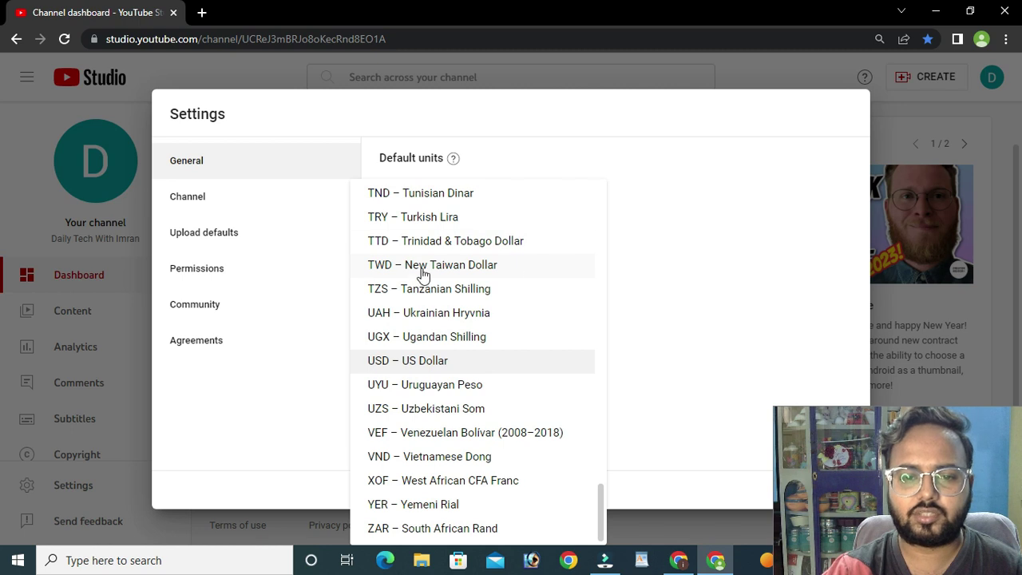
scroll(479, 351, "up", 5)
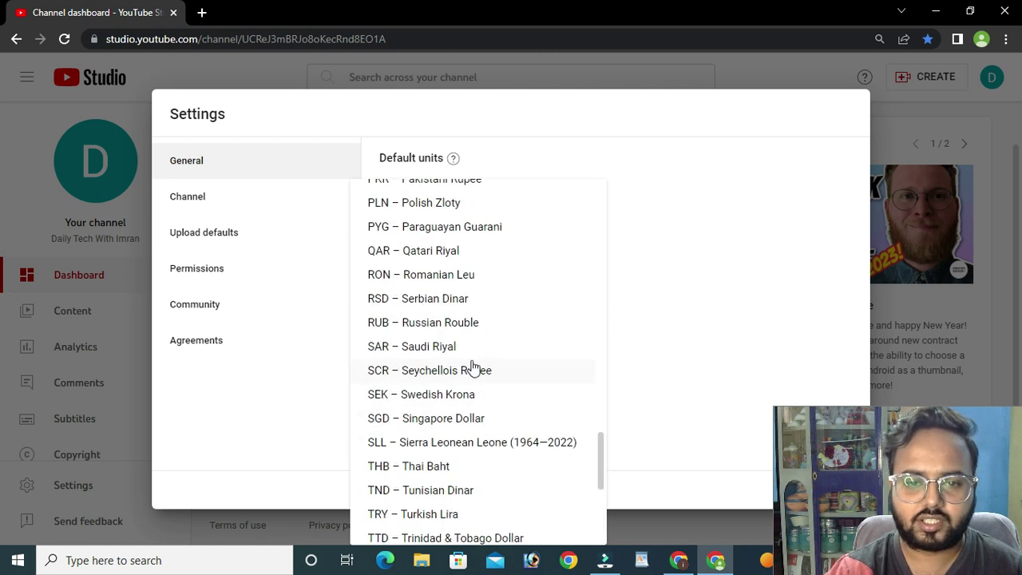
scroll(471, 365, "up", 2)
scroll(468, 320, "up", 3)
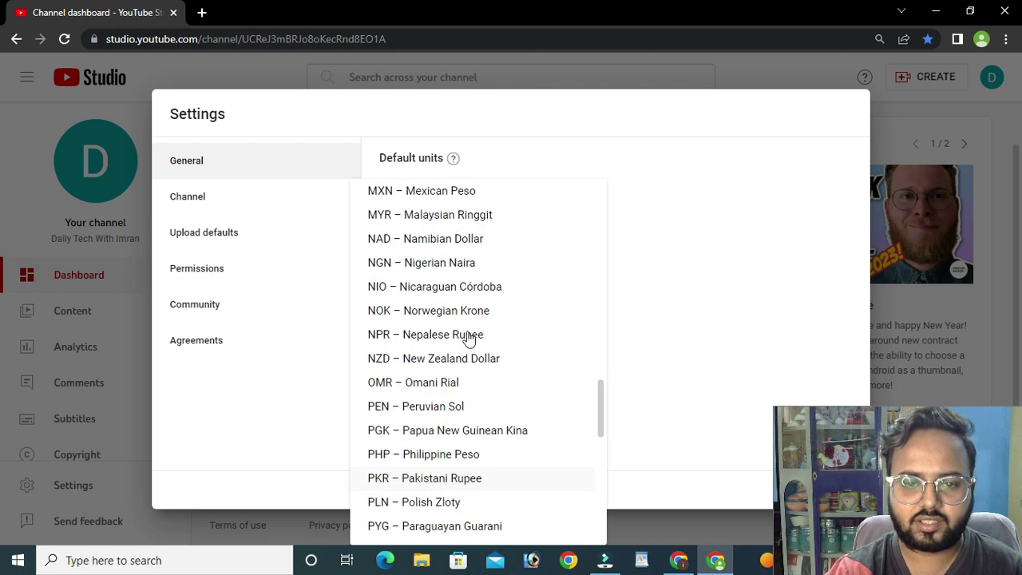
scroll(452, 327, "up", 8)
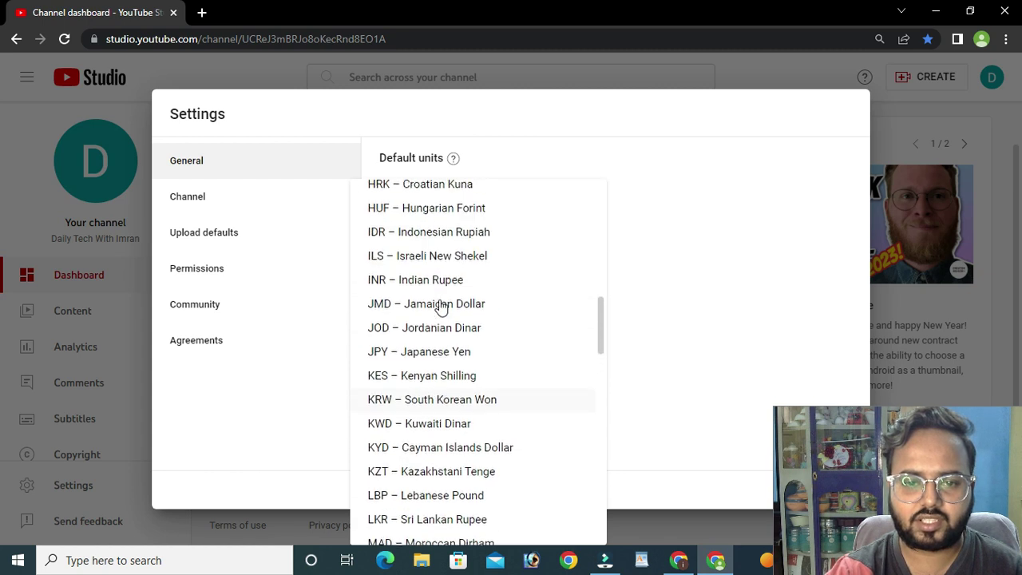
scroll(440, 288, "up", 2)
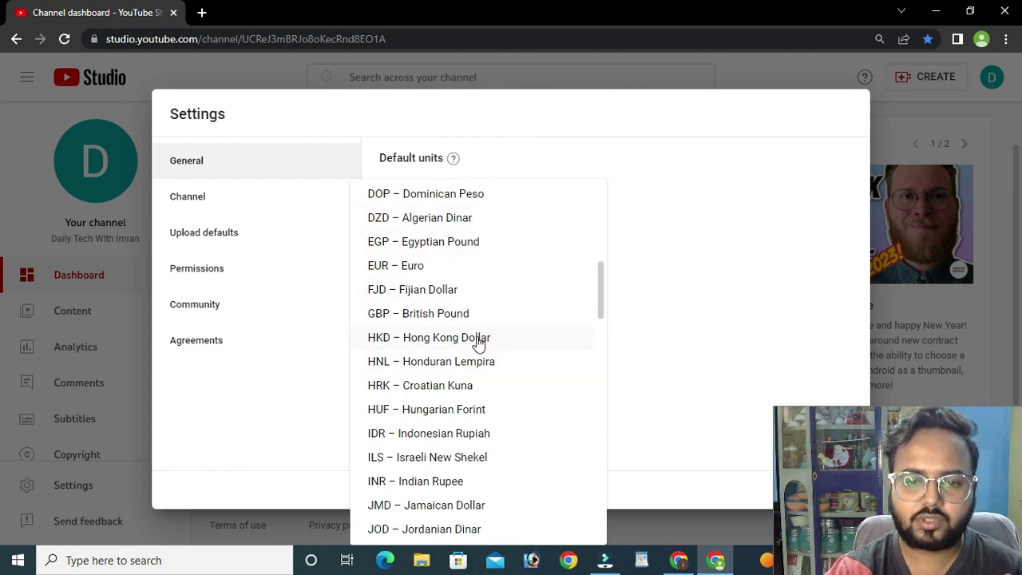
scroll(477, 344, "up", 2)
scroll(478, 344, "up", 3)
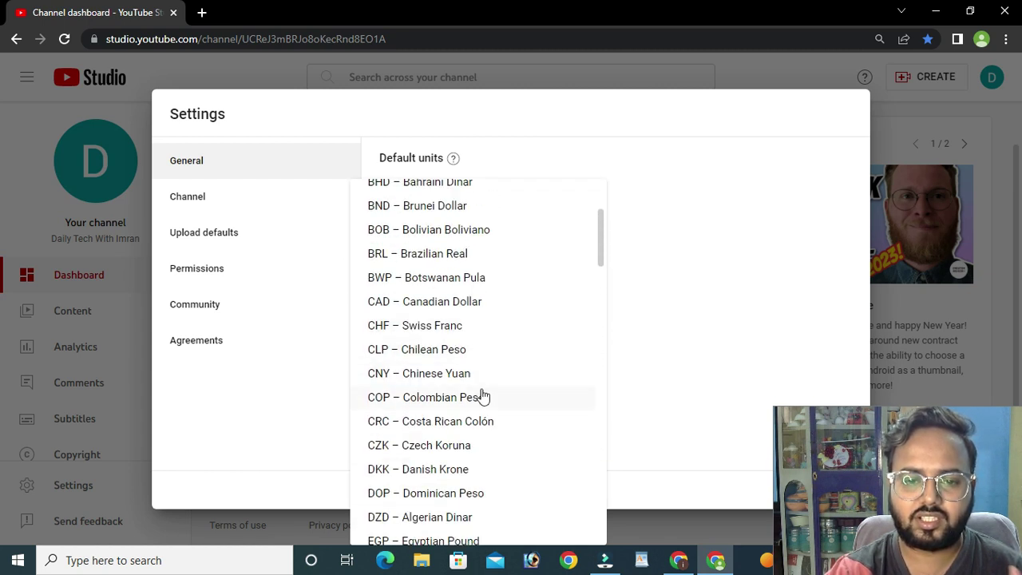
scroll(484, 396, "up", 1)
scroll(485, 396, "up", 2)
scroll(487, 393, "down", 5)
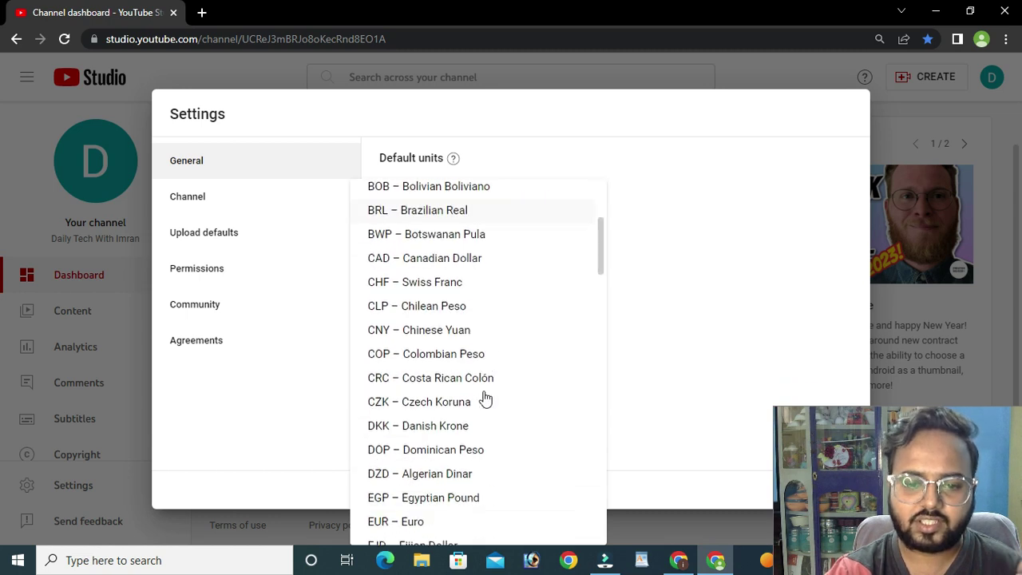
scroll(482, 404, "down", 2)
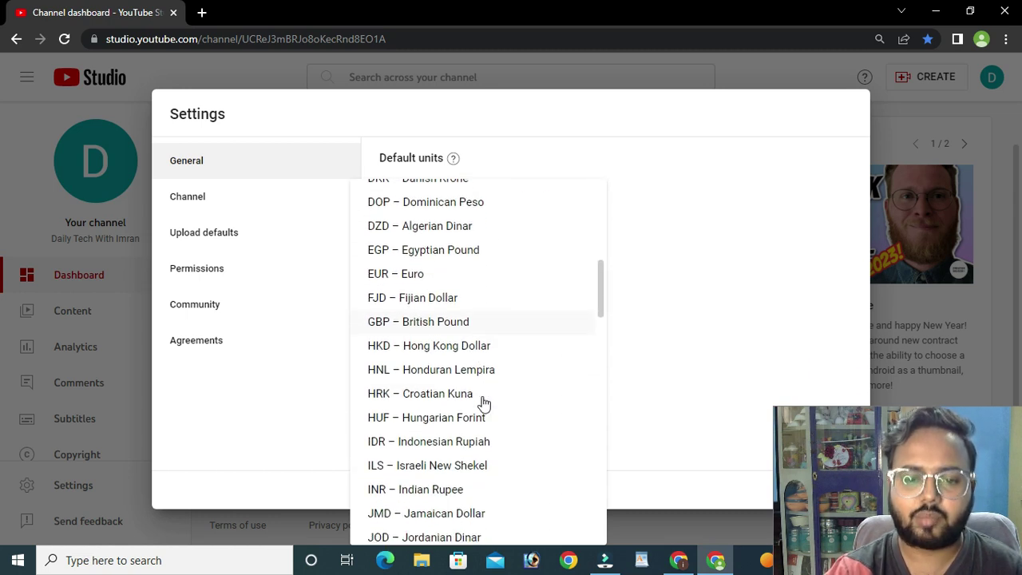
scroll(476, 400, "down", 2)
scroll(485, 383, "down", 2)
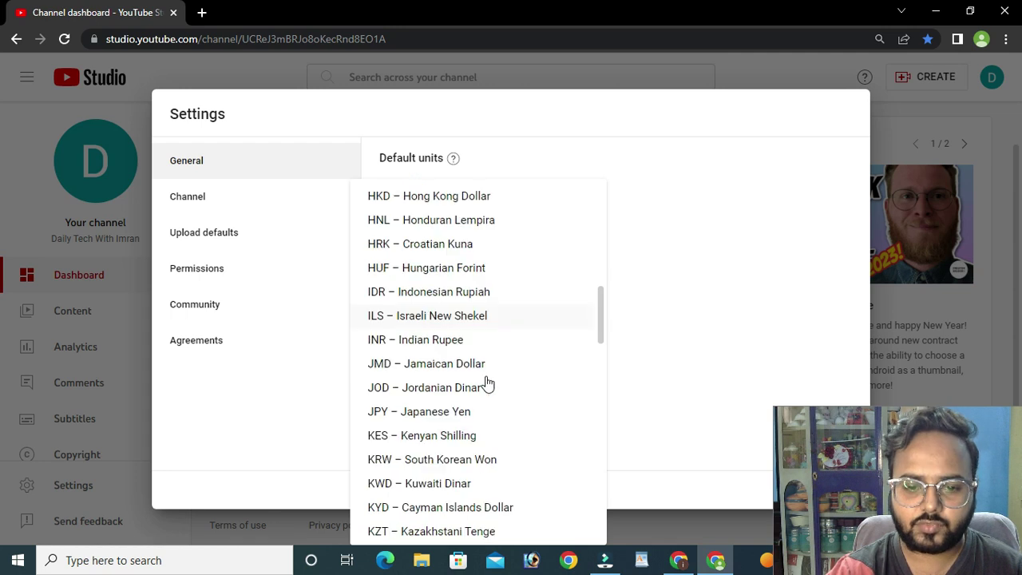
scroll(479, 389, "down", 4)
scroll(479, 383, "up", 1)
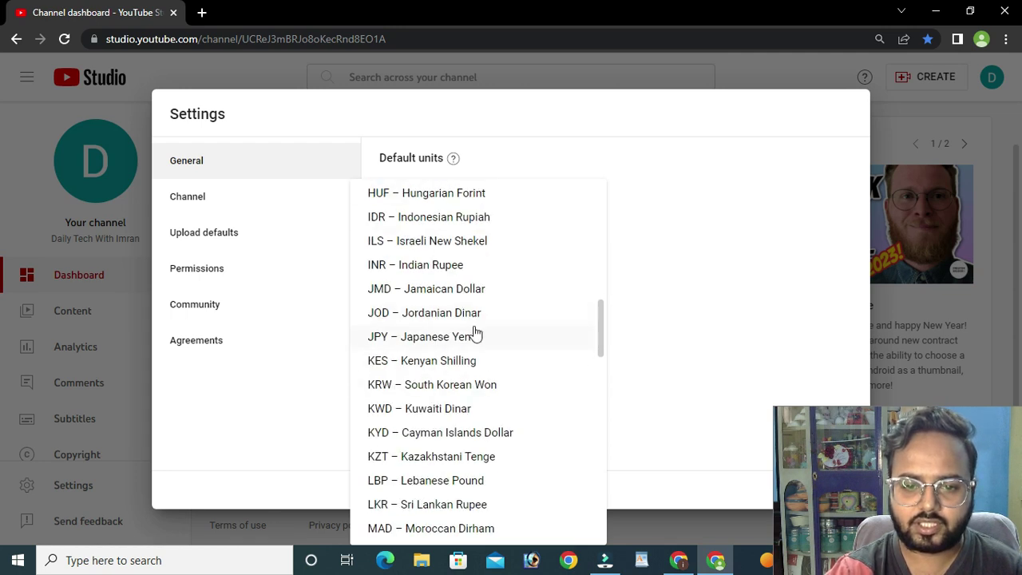
left_click(433, 269)
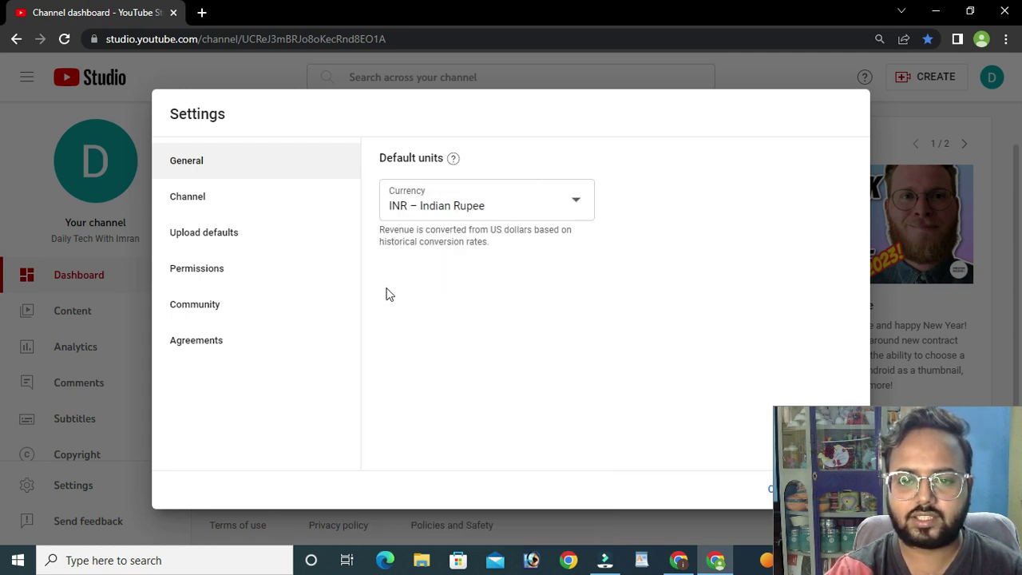
left_click(527, 222)
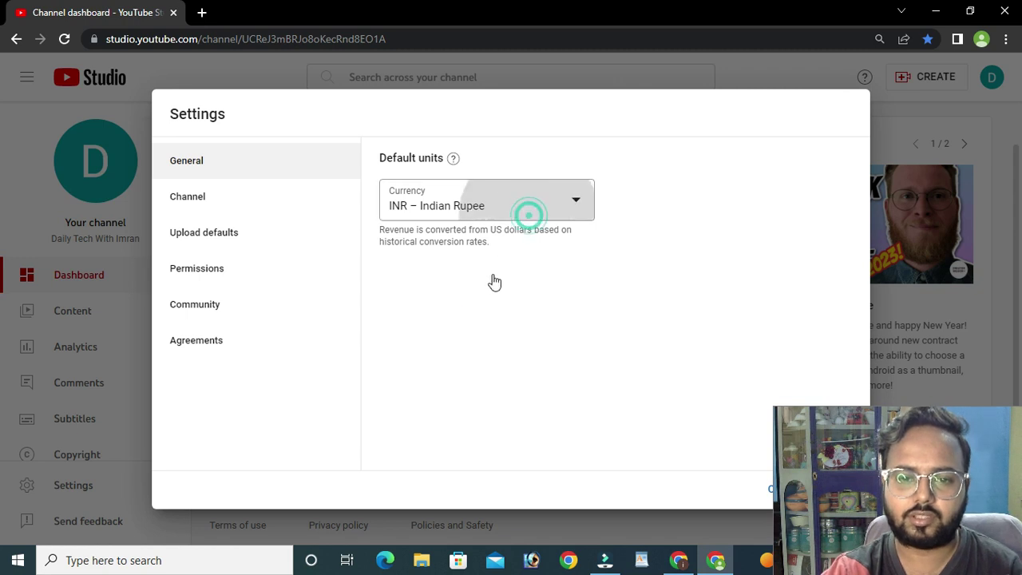
scroll(485, 352, "down", 15)
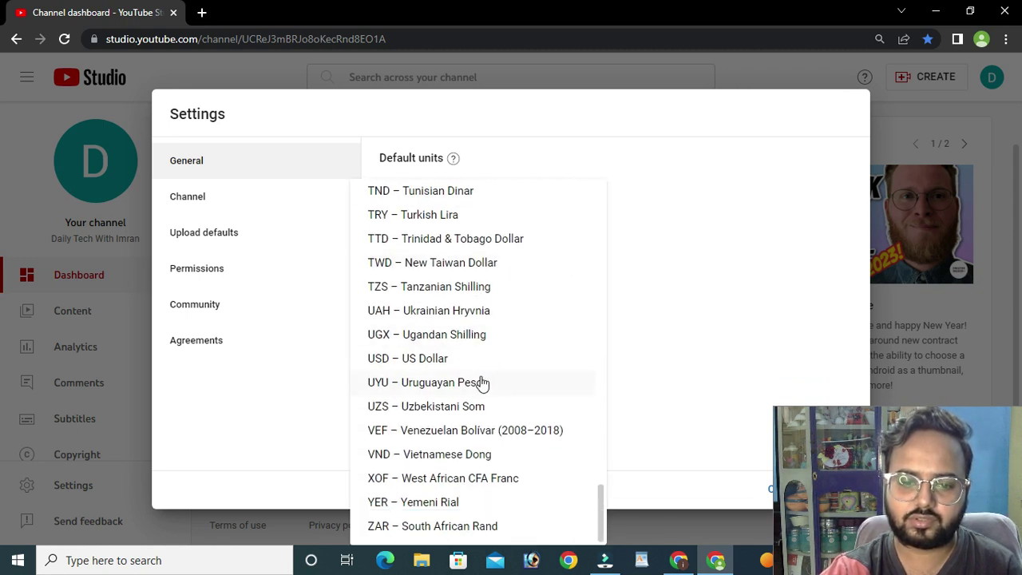
left_click(432, 358)
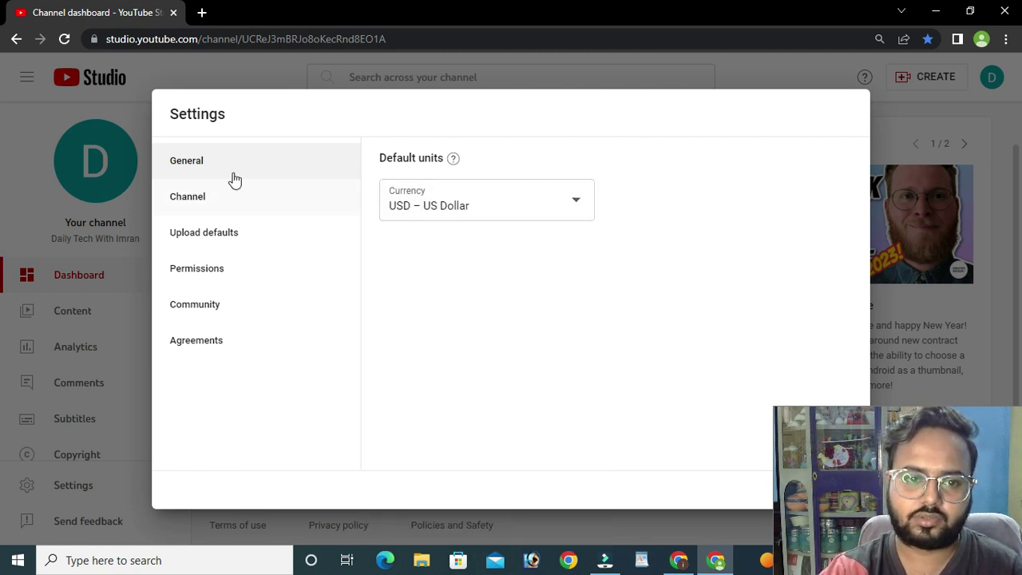
left_click(188, 200)
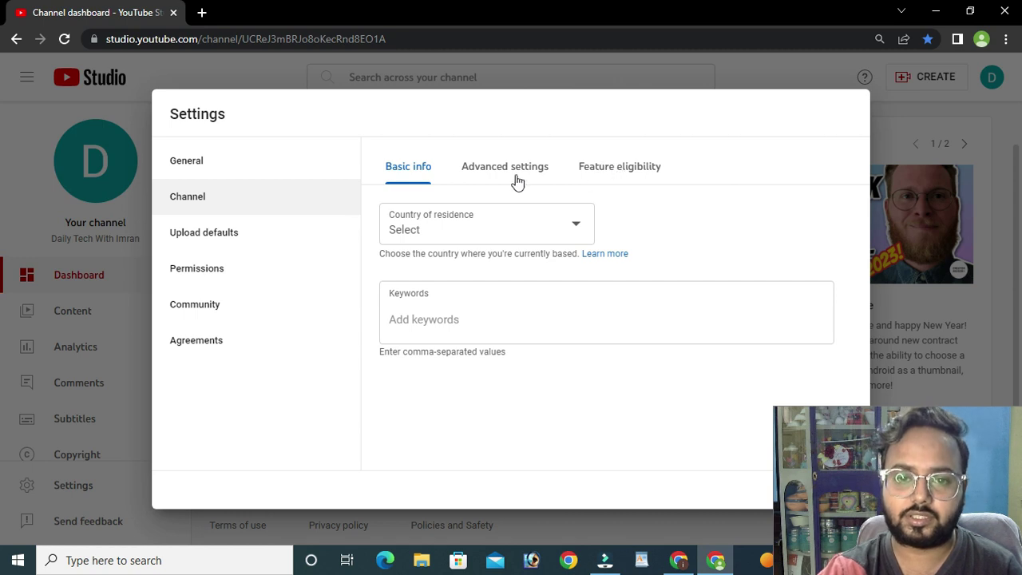
- Browse the Country of residence list in Basic info, closing it without choosing a country
left_click(526, 231)
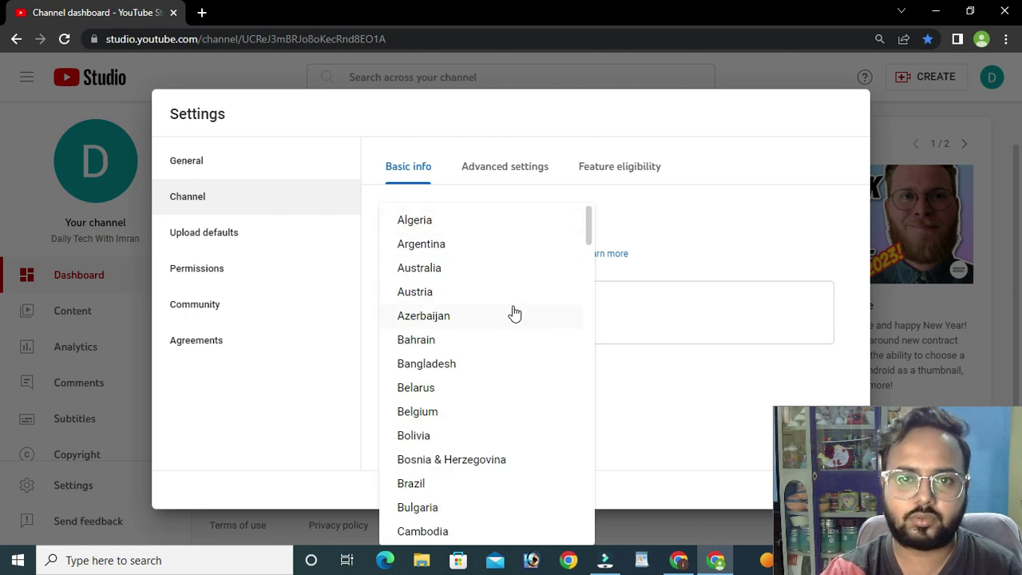
scroll(517, 309, "down", 1)
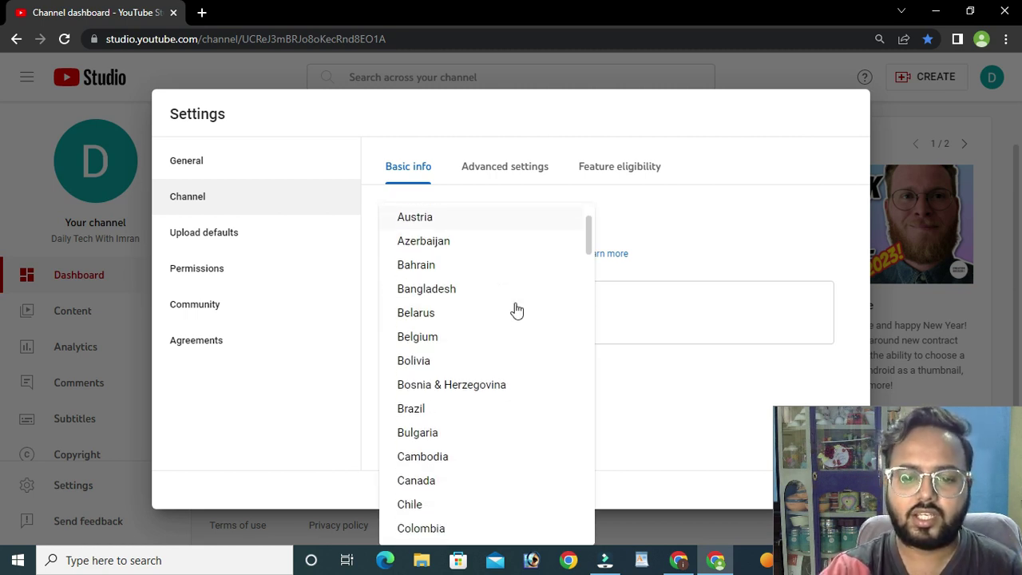
left_click(712, 216)
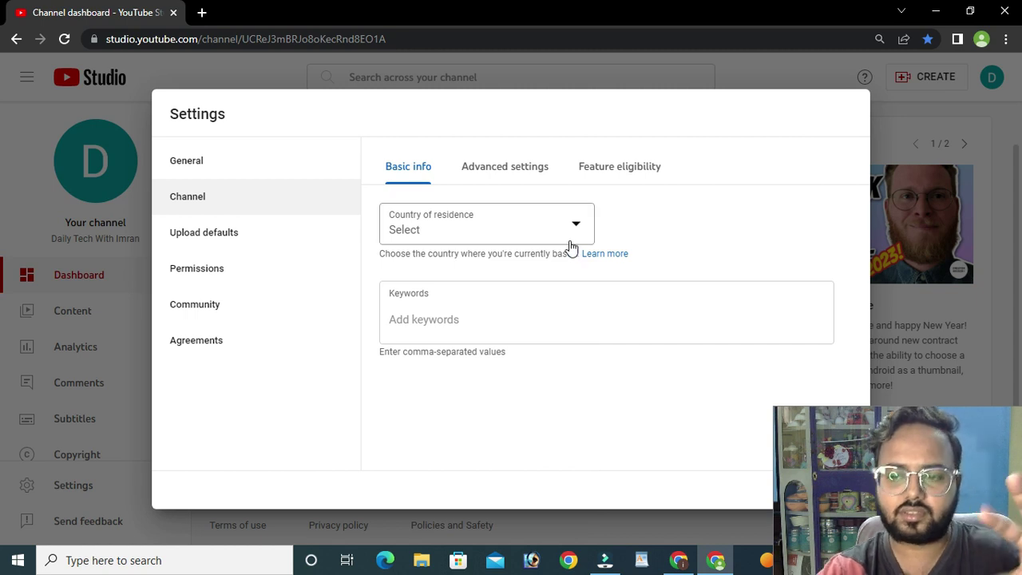
left_click(571, 238)
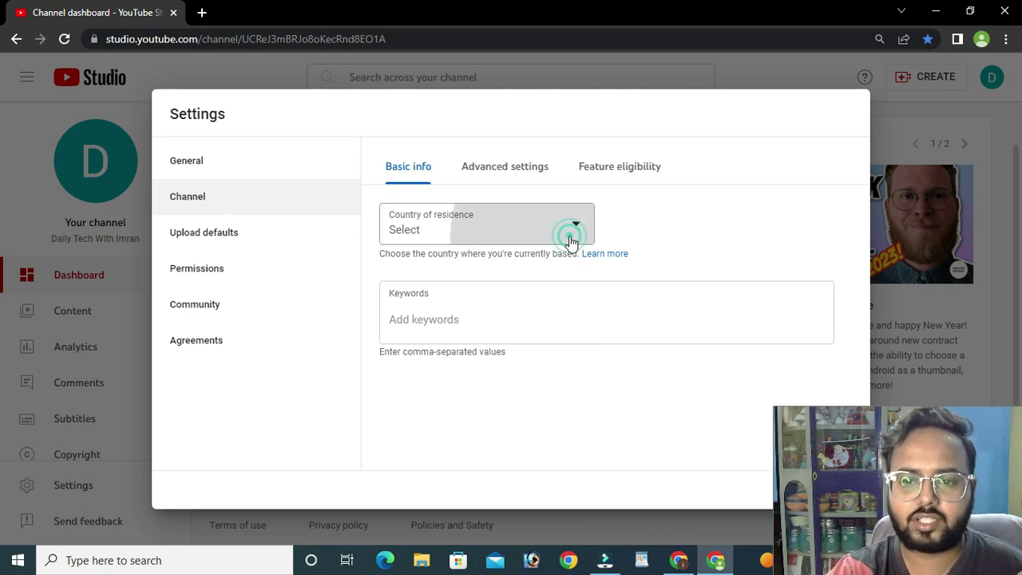
scroll(461, 301, "down", 8)
scroll(448, 312, "down", 4)
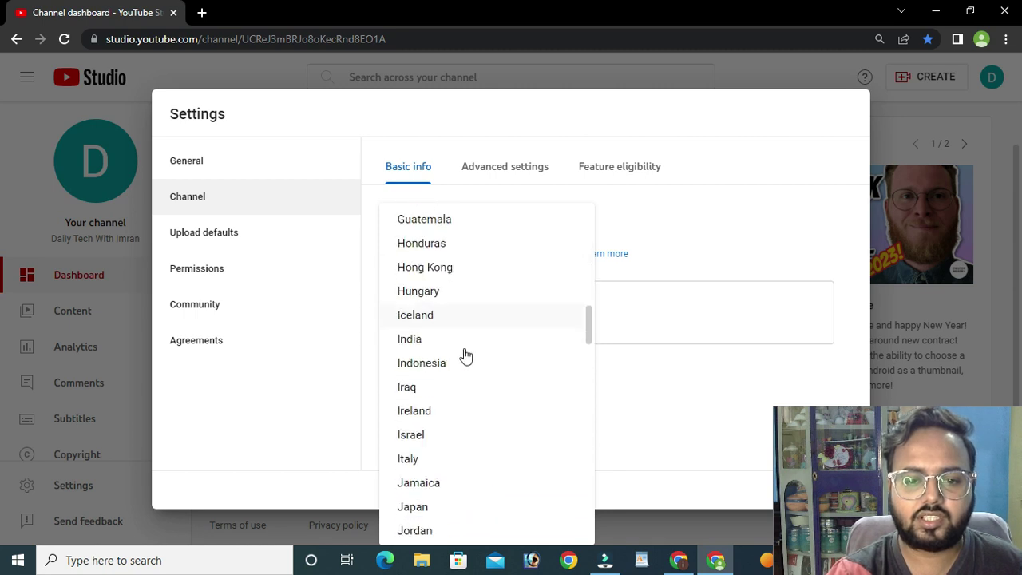
scroll(463, 365, "down", 2)
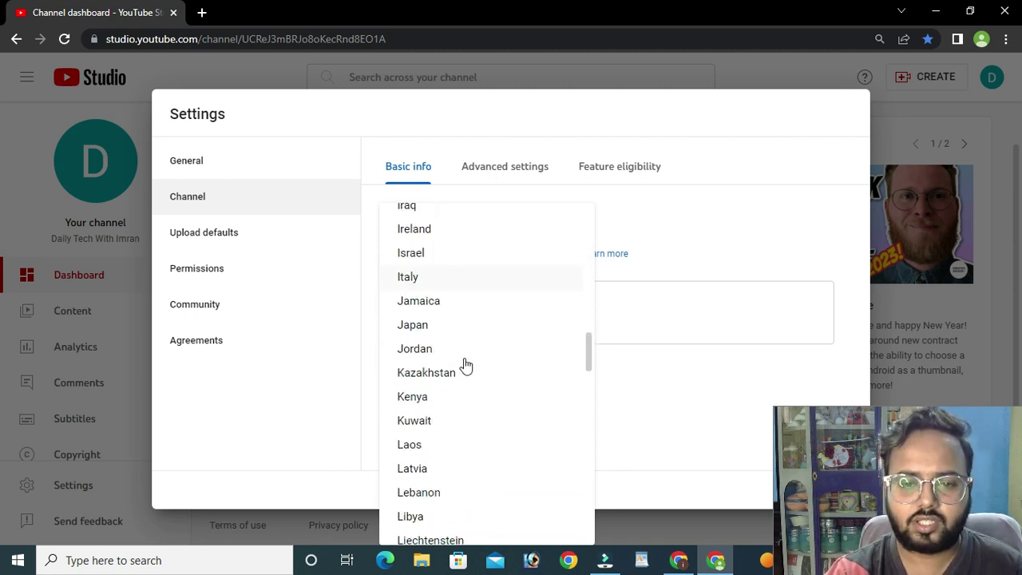
left_click(702, 156)
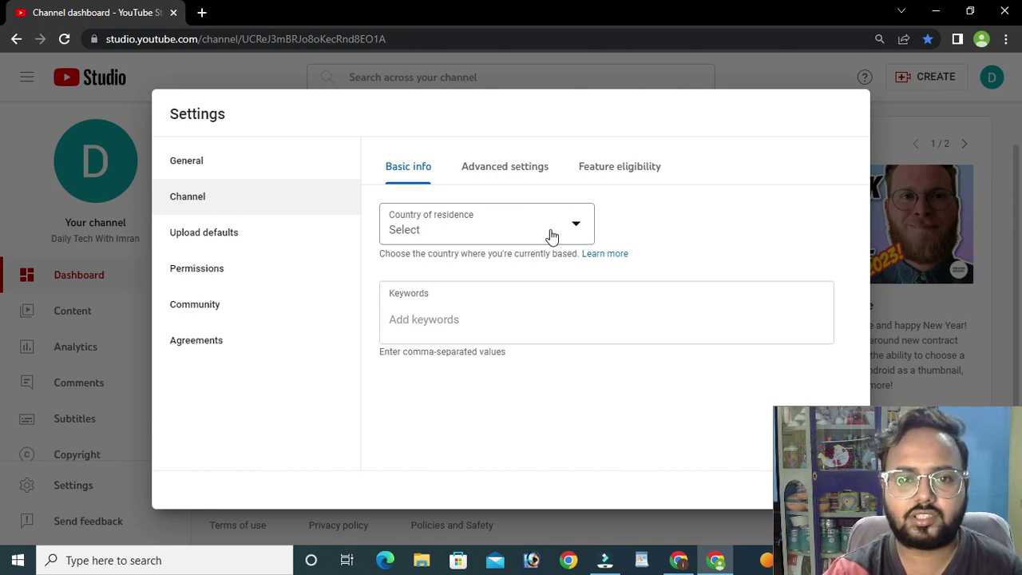
- Reopen the Country of residence list and scroll further down the countries
left_click(551, 233)
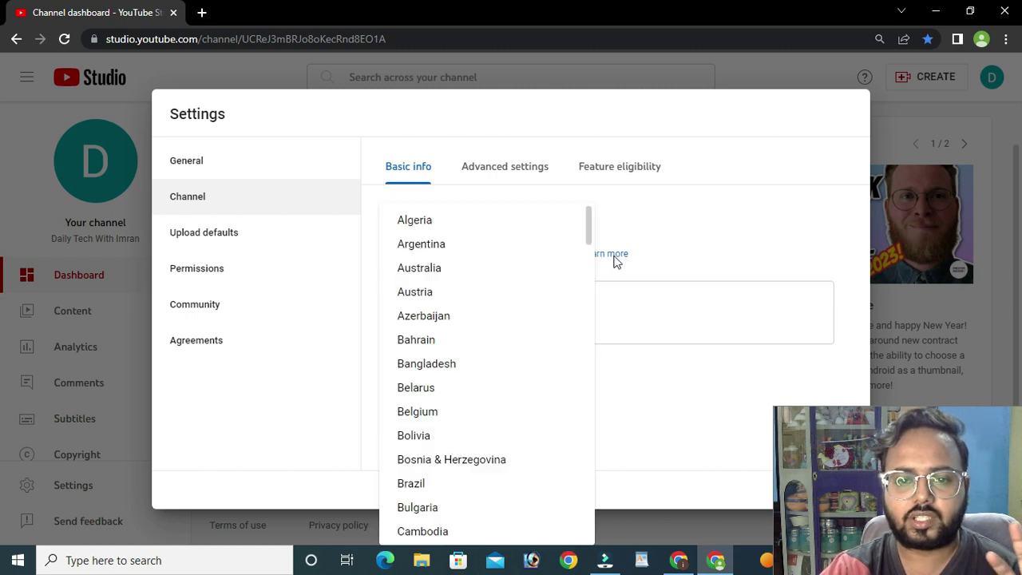
left_click(714, 173)
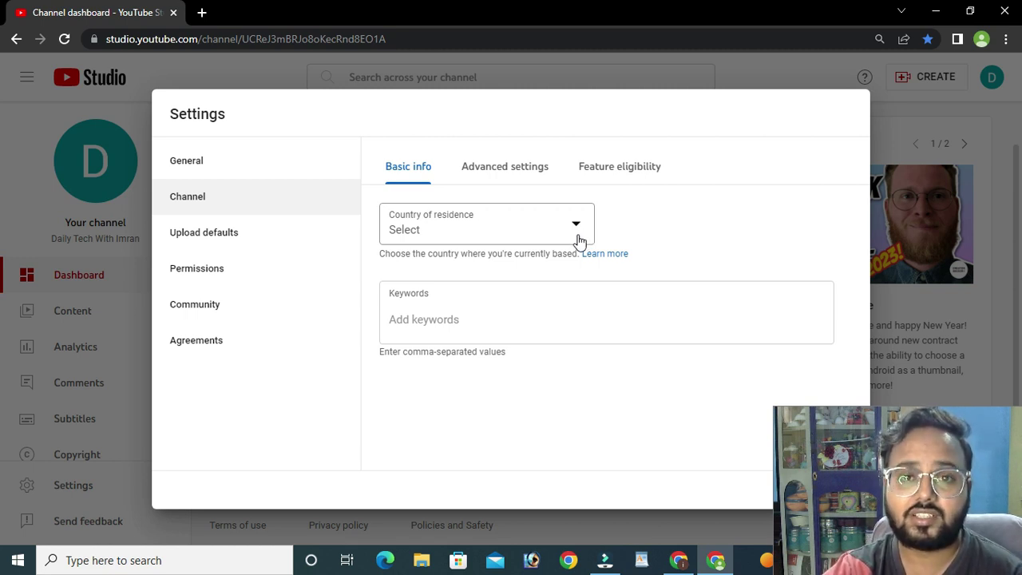
left_click(569, 230)
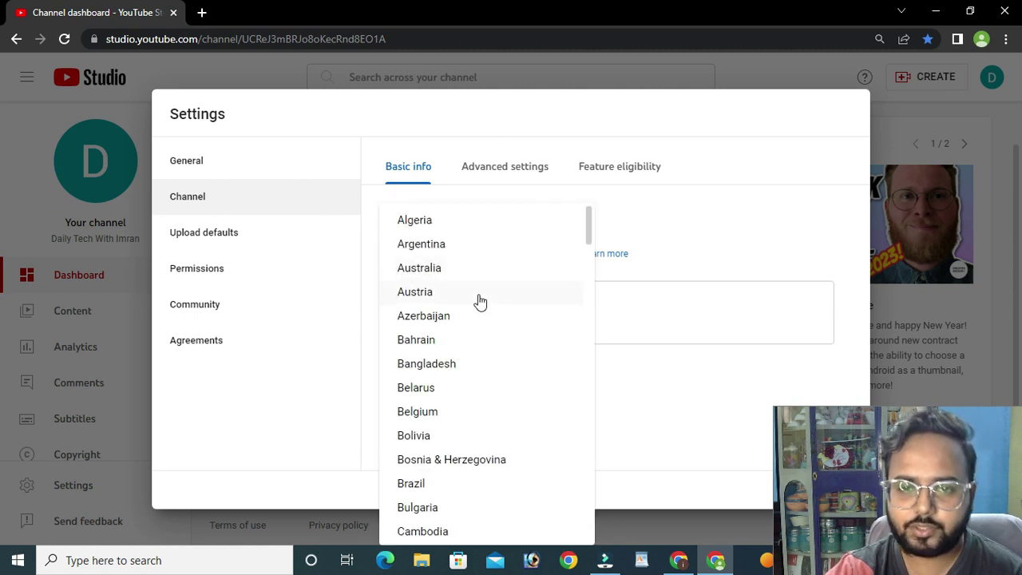
scroll(480, 302, "down", 2)
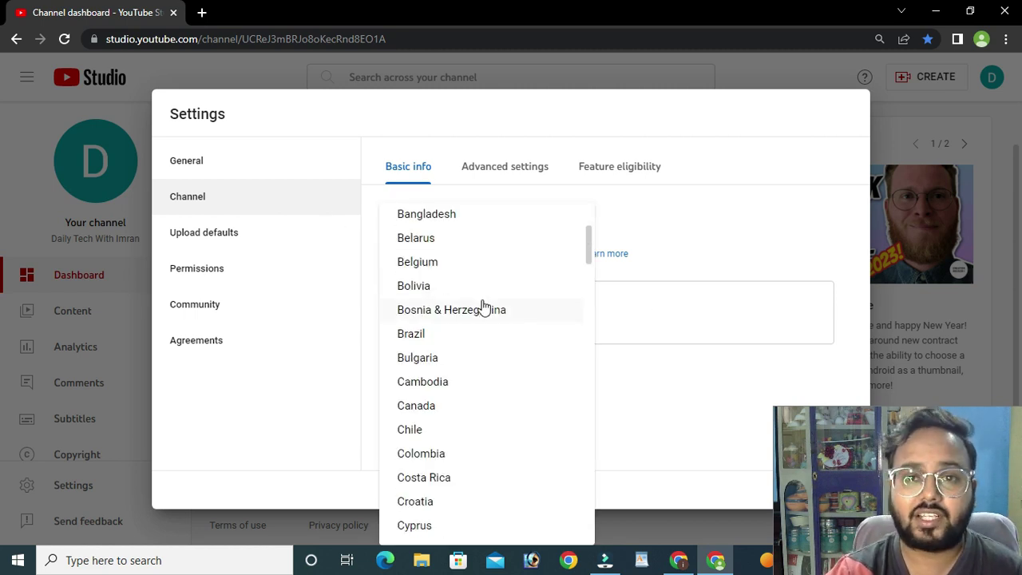
scroll(481, 319, "down", 7)
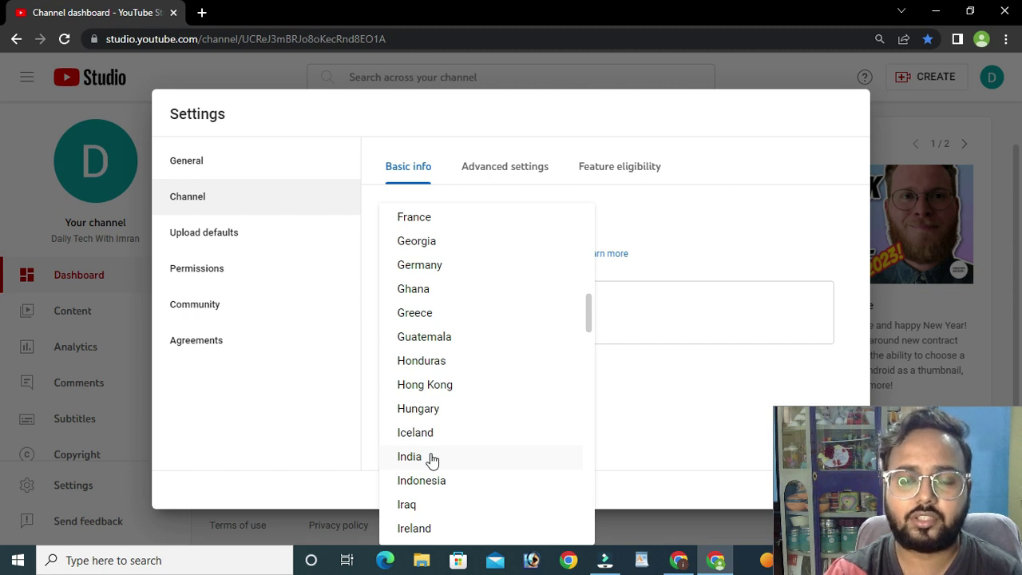
- Choose India as the country of residence and place the cursor in the Keywords field
left_click(431, 458)
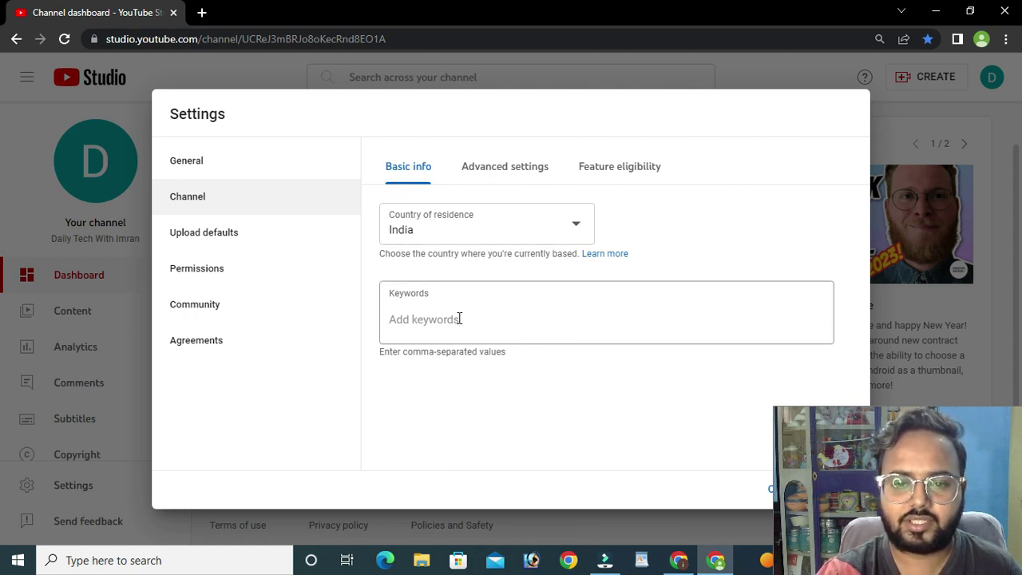
left_click(464, 328)
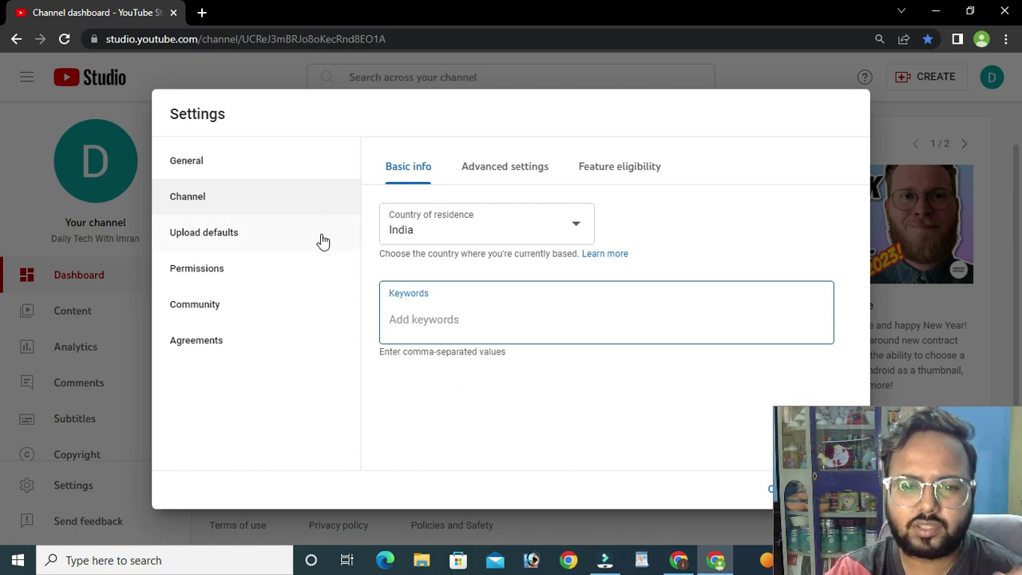
- Search Google for 'keyword planner' in a new tab and scroll through the results
left_click(201, 13)
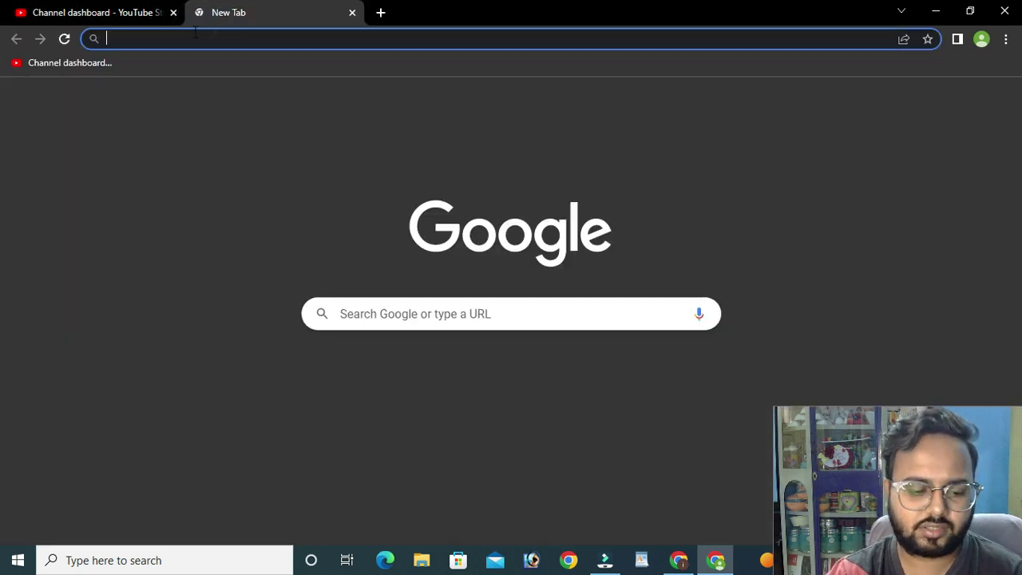
type("key")
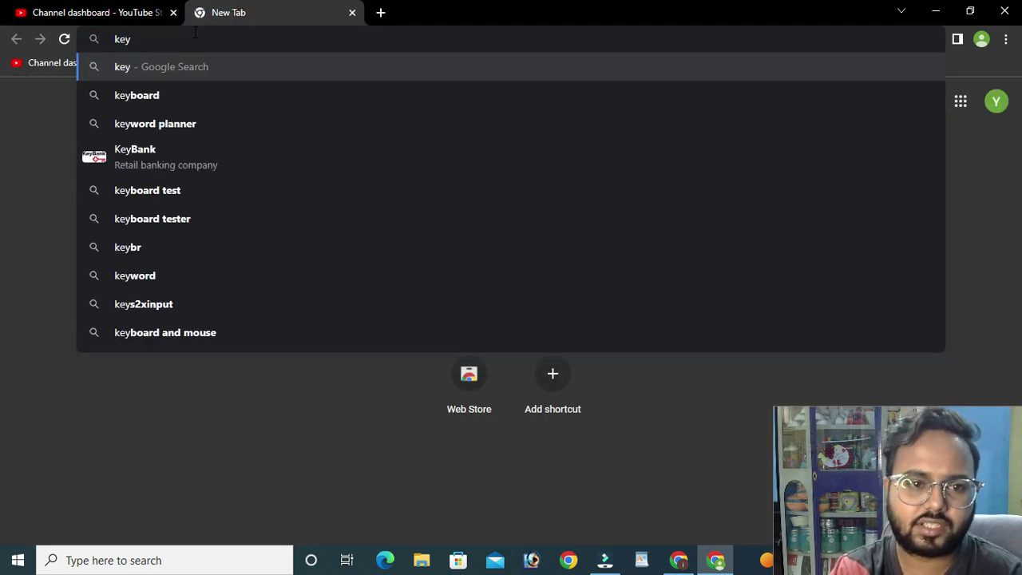
type("wor")
key("BackSpace")
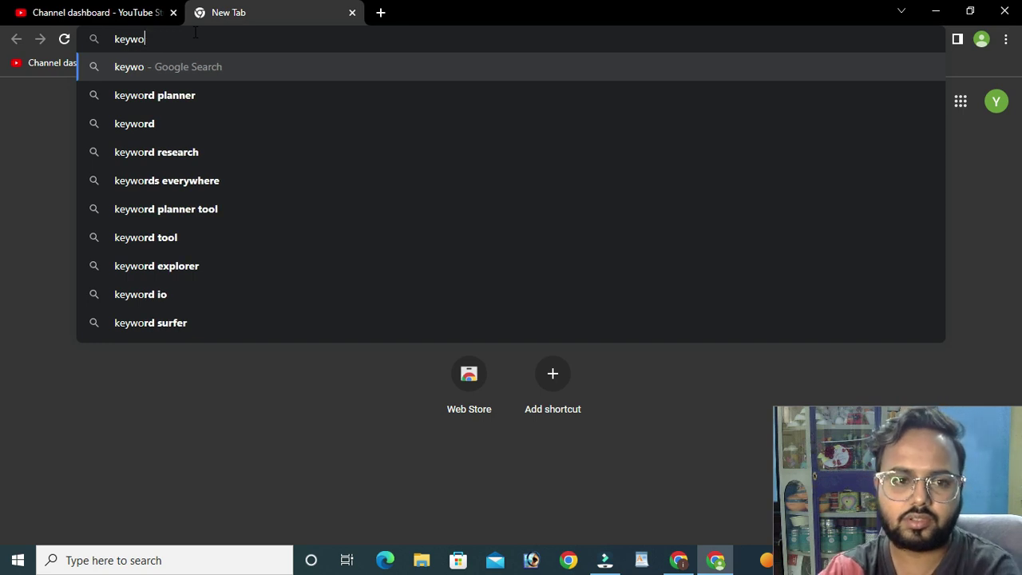
left_click(191, 97)
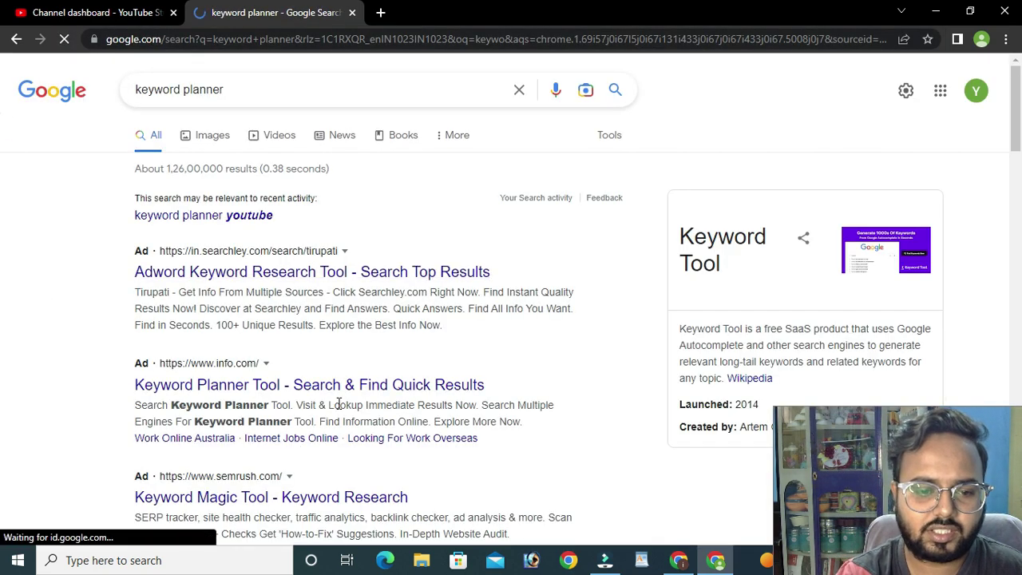
scroll(342, 406, "down", 1)
scroll(287, 427, "down", 3)
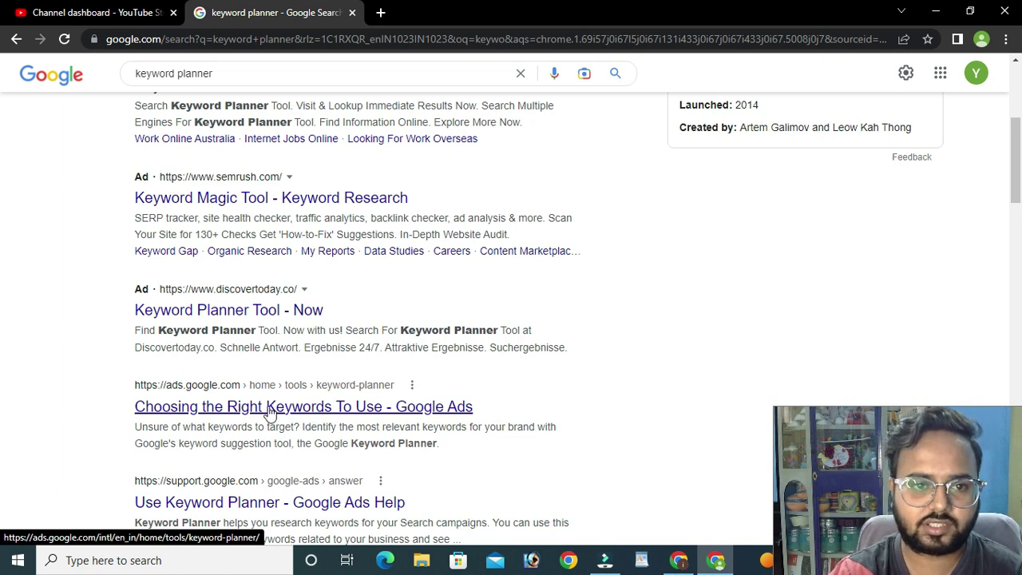
scroll(270, 412, "up", 4)
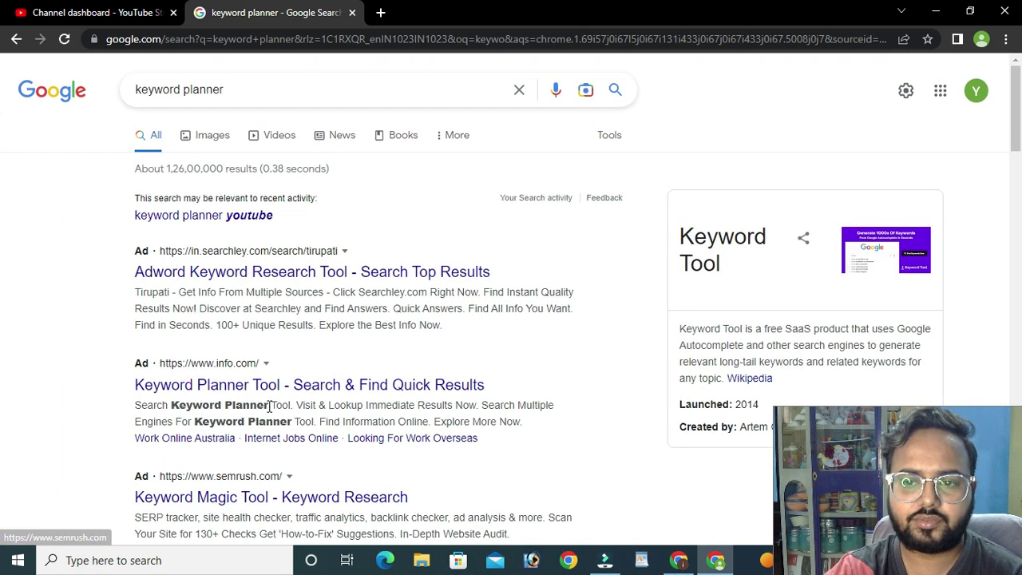
- Glance back at the Studio tab, then clear the 'keyword planner' search query
left_click(92, 12)
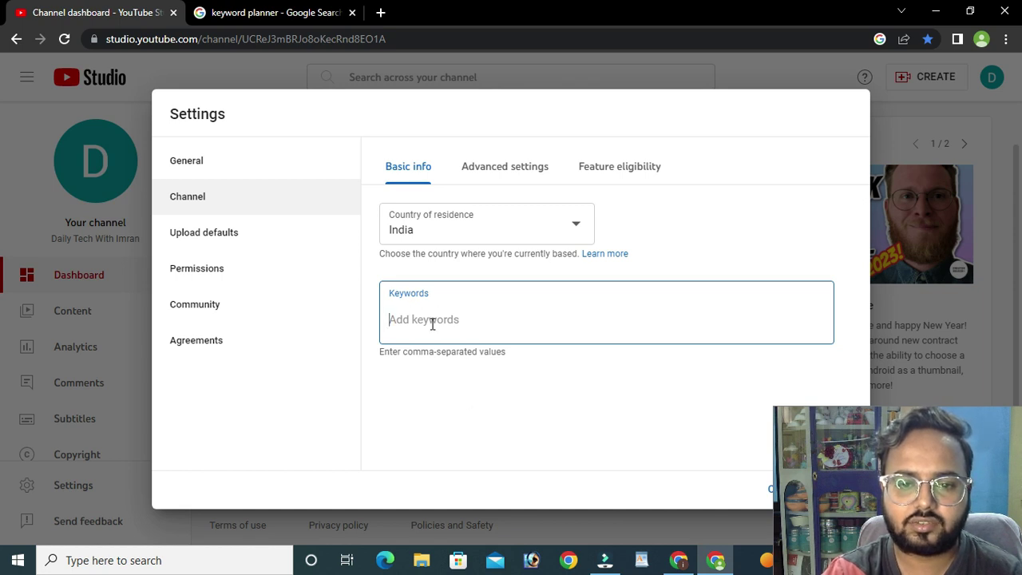
left_click(275, 12)
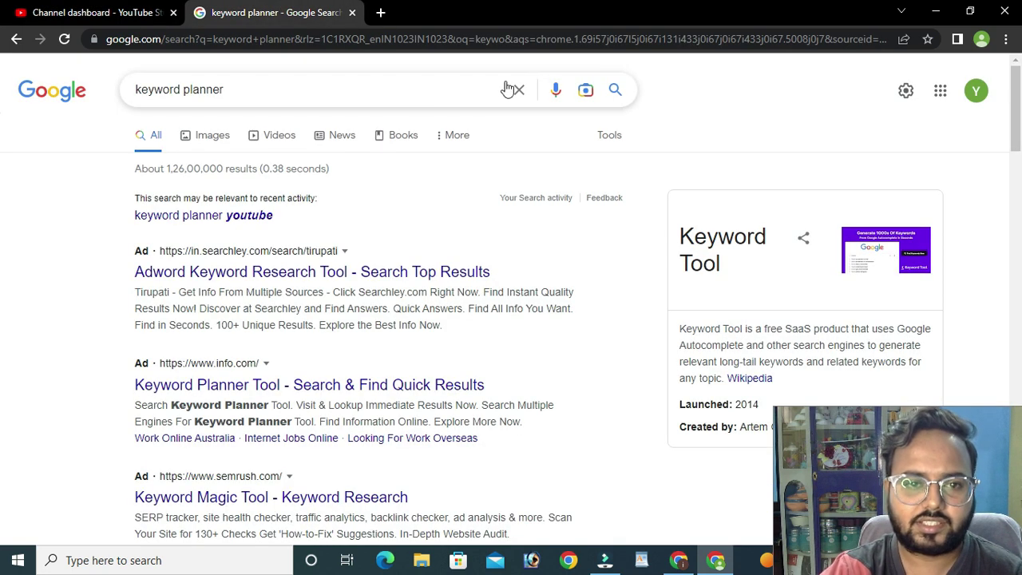
left_click(514, 86)
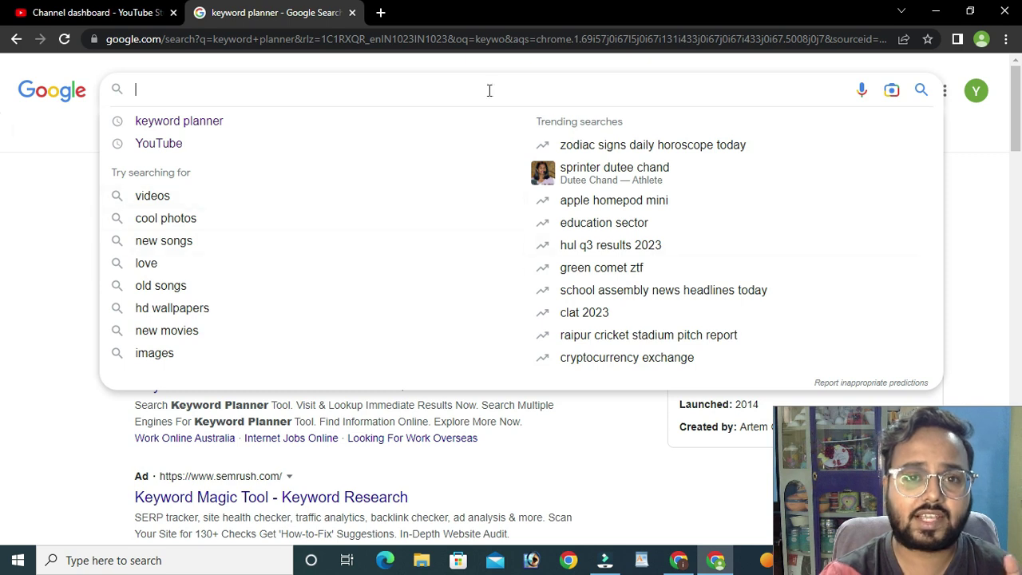
- Search Google for 'tech keywords for youtube channel'
left_click(17, 202)
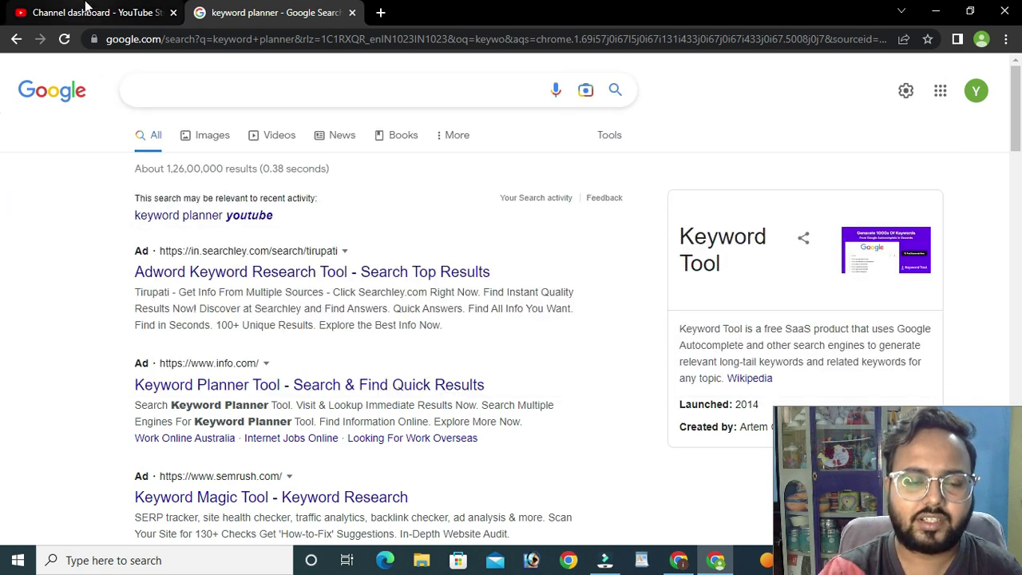
left_click(222, 91)
type("tech")
left_click(218, 120)
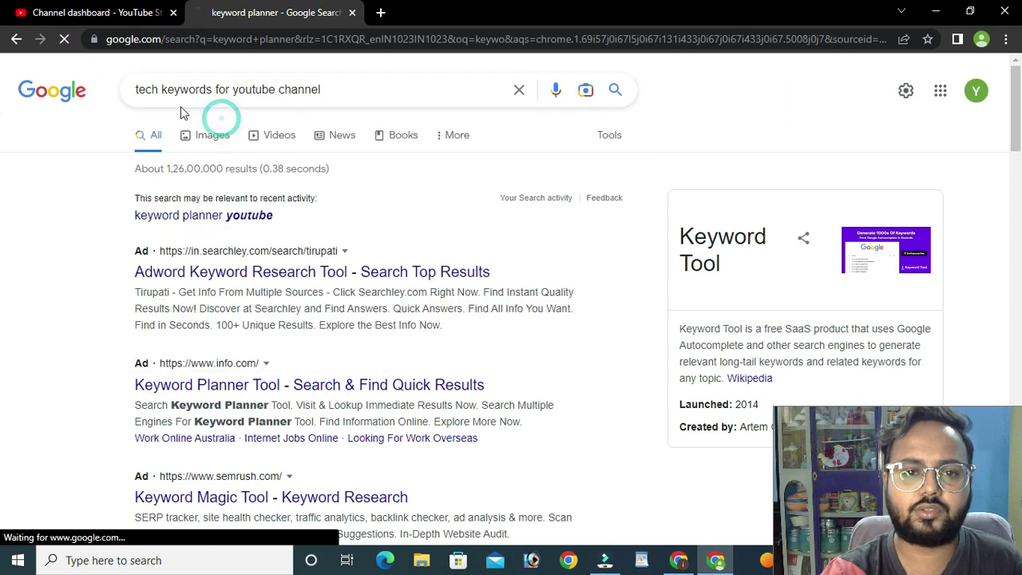
- Highlight suggested keywords like 'tech' and 'new technology', finally selecting 'tech news'
left_click_drag(150, 238, 251, 240)
left_click(308, 249)
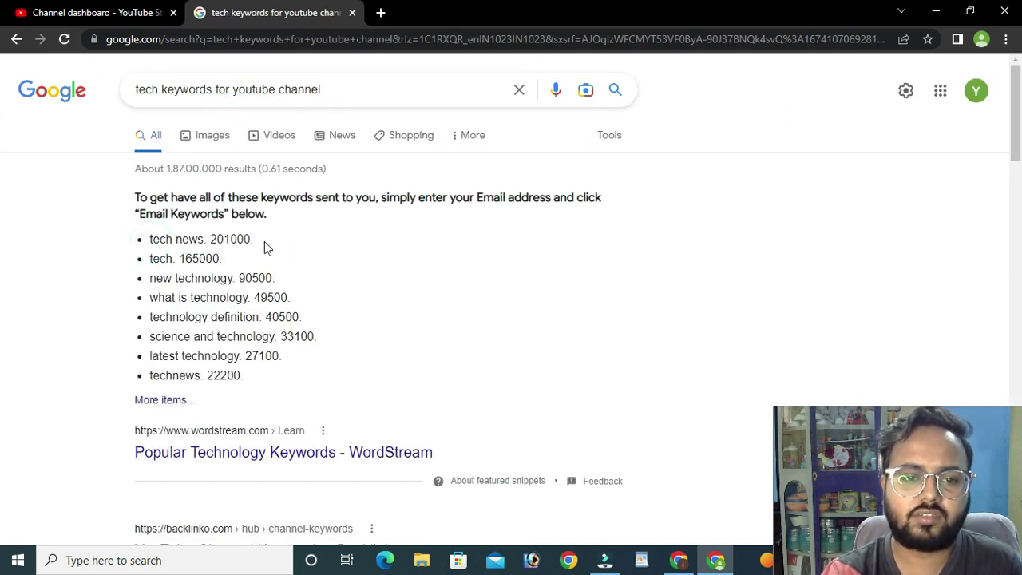
left_click_drag(147, 259, 238, 278)
left_click(241, 278)
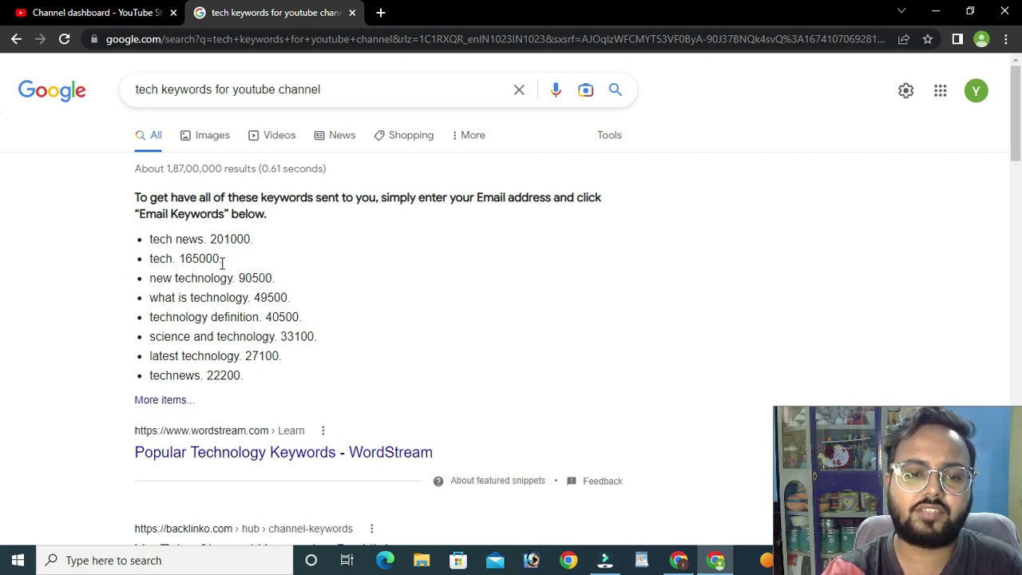
left_click_drag(148, 279, 205, 278)
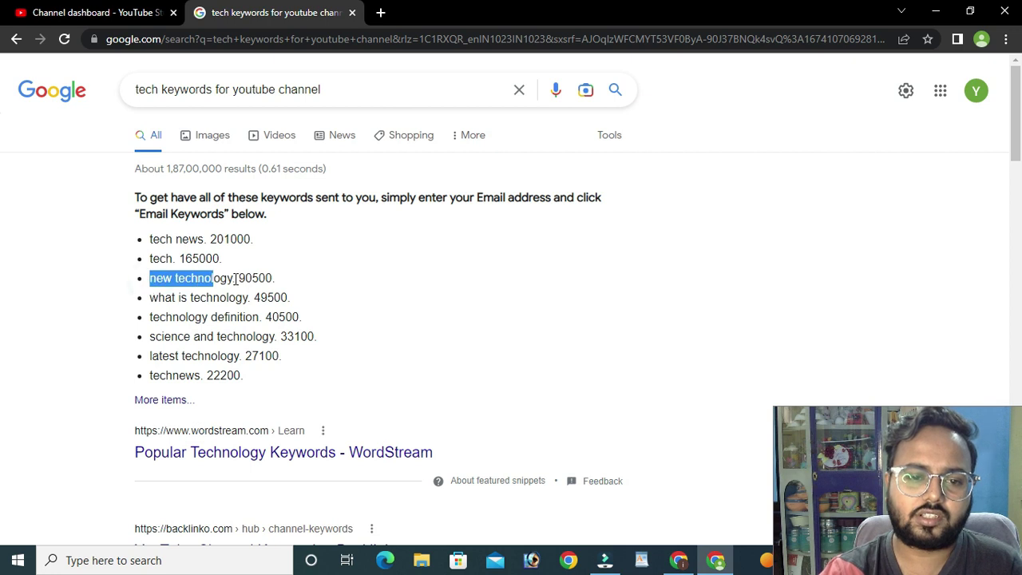
left_click(236, 279)
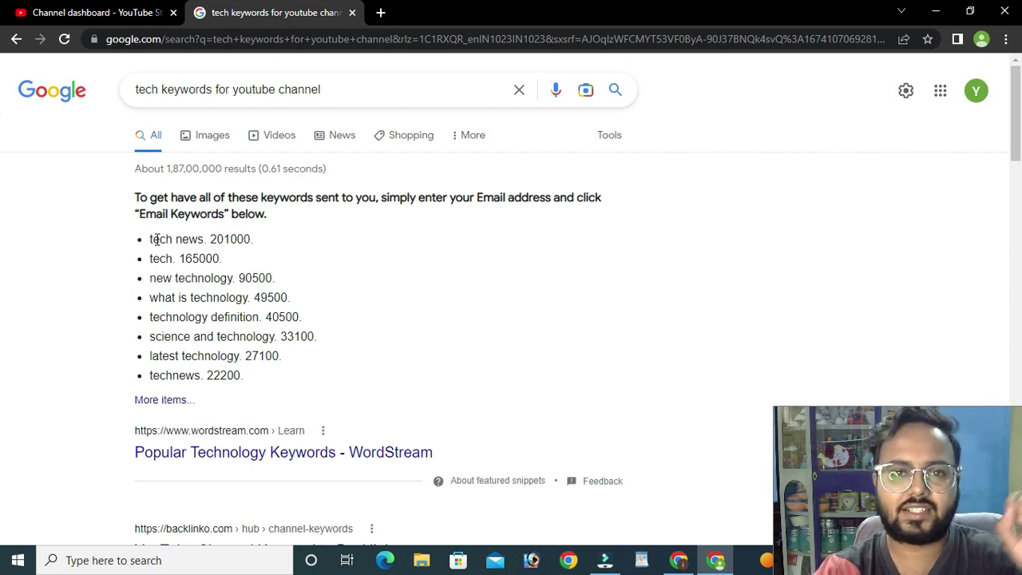
left_click_drag(151, 238, 203, 240)
left_click(206, 241)
- Paste 'tech news' into the channel Keywords field and add the channel name as a keyword
key("ctrl+c")
key("ctrl+shift+Tab")
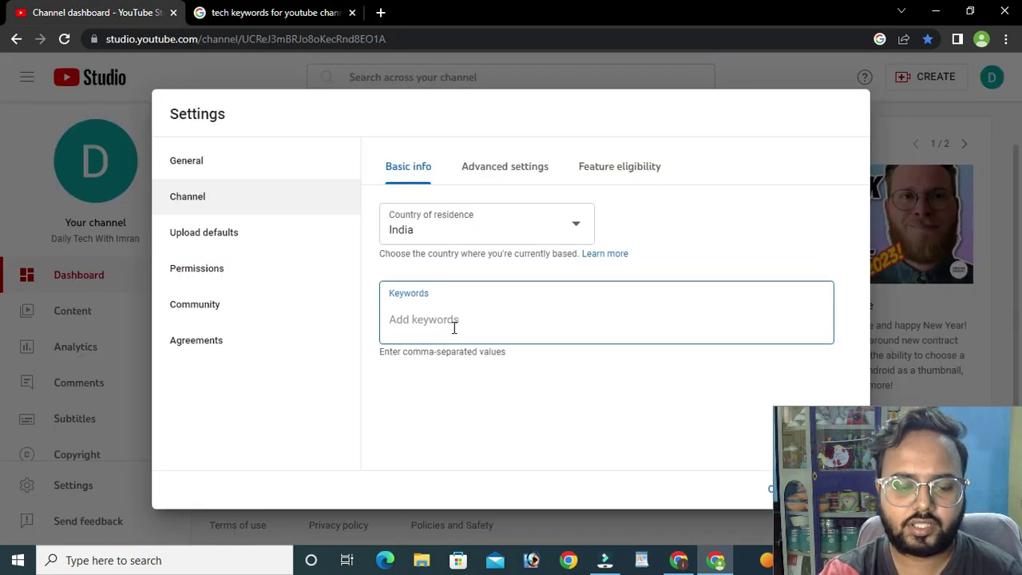
key("ctrl+v")
key("Return")
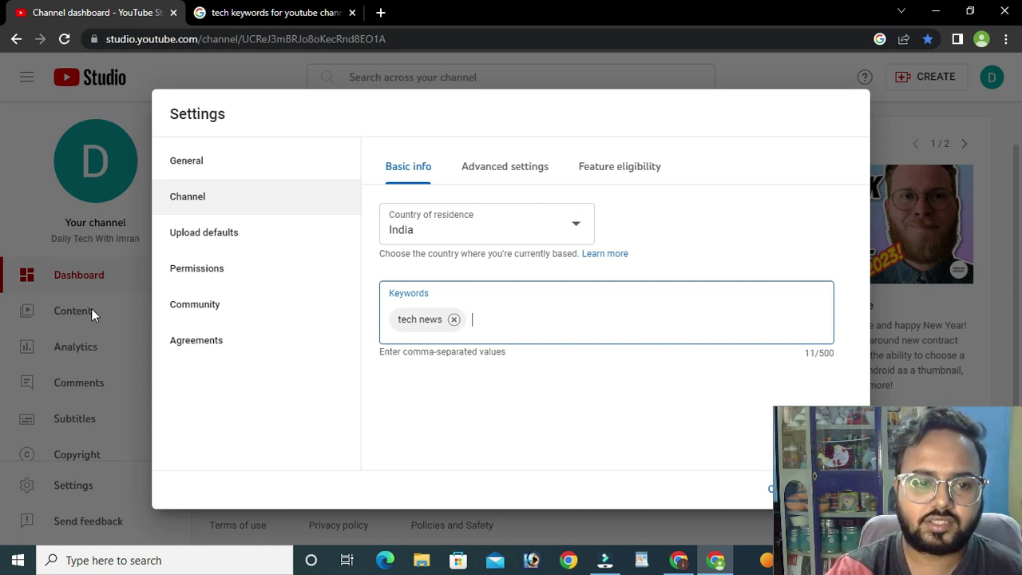
type("daily tech with imran,")
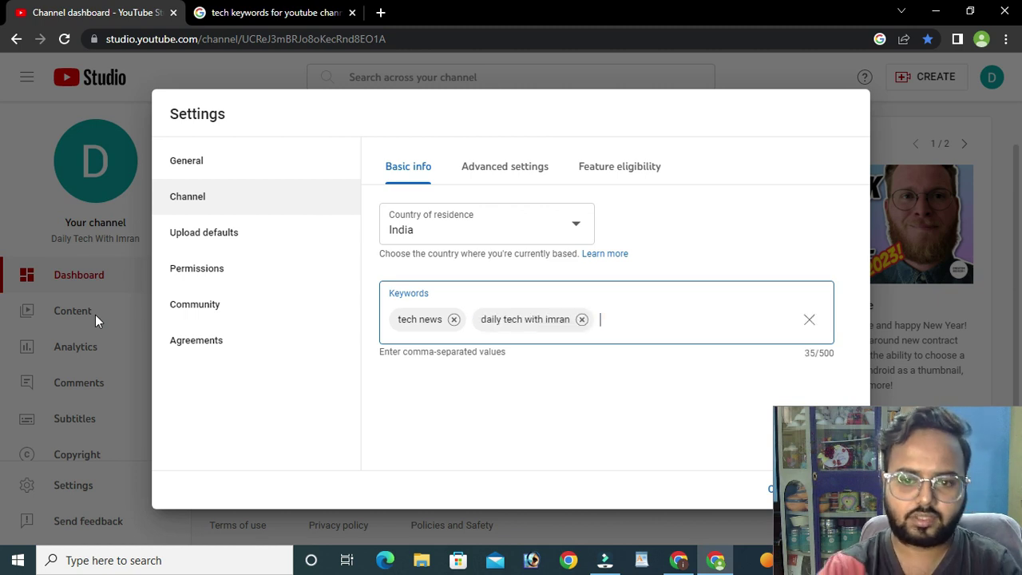
- Append the keywords review, tech, technology and telugu, then finish editing the field
key("ctrl+Tab")
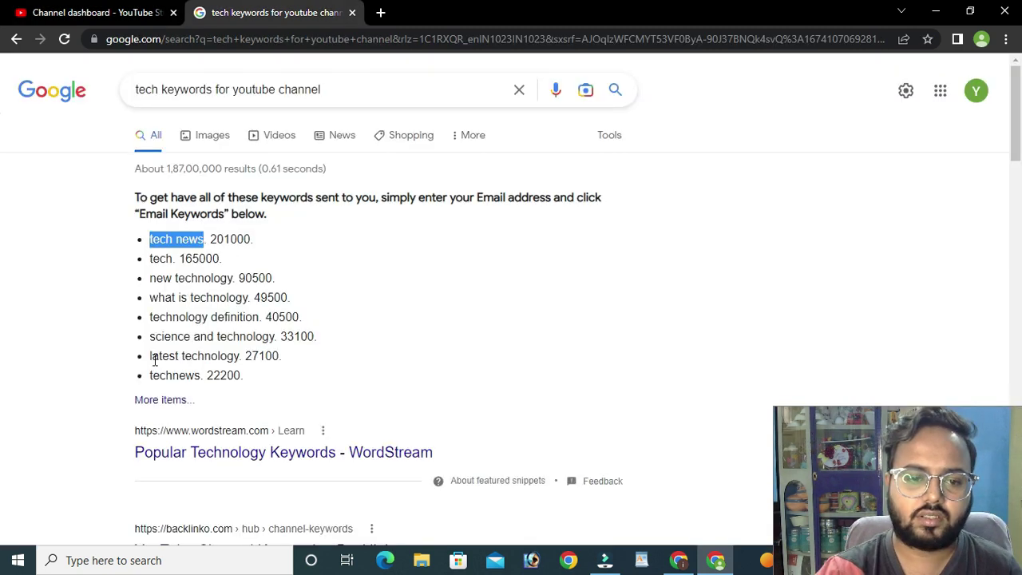
left_click_drag(147, 357, 239, 357)
left_click(194, 335)
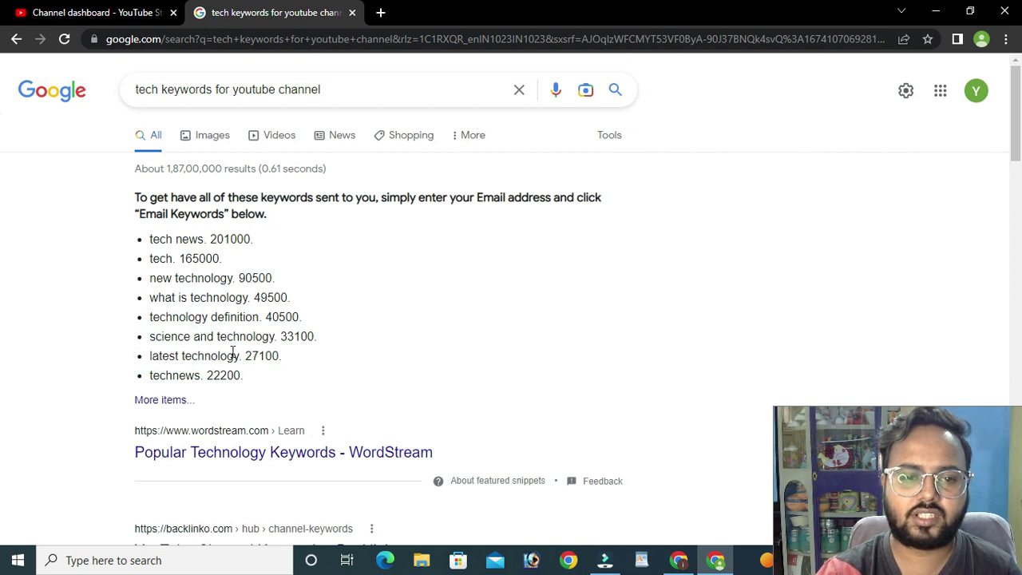
left_click(89, 13)
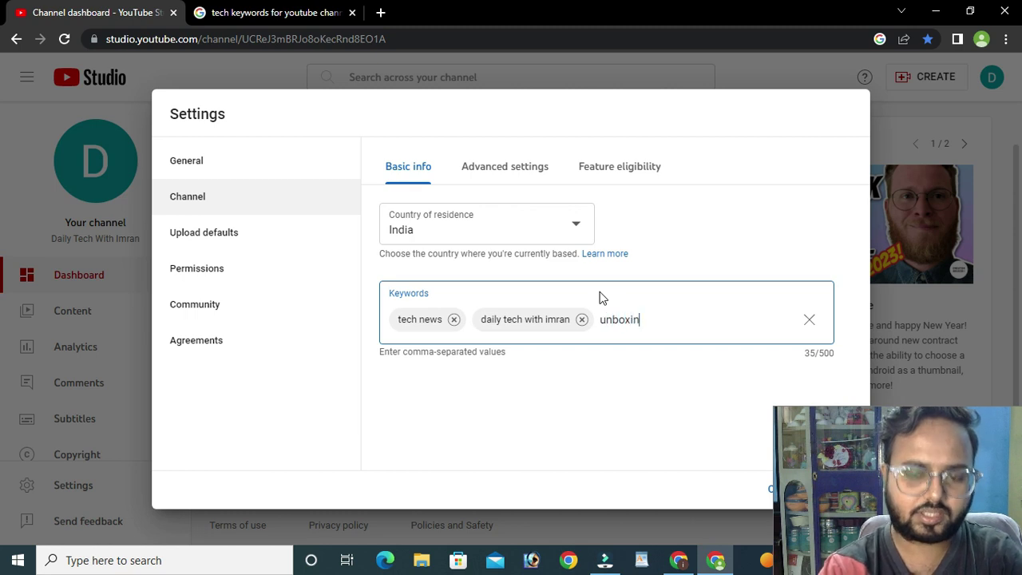
type(",")
type("review,tech,technol")
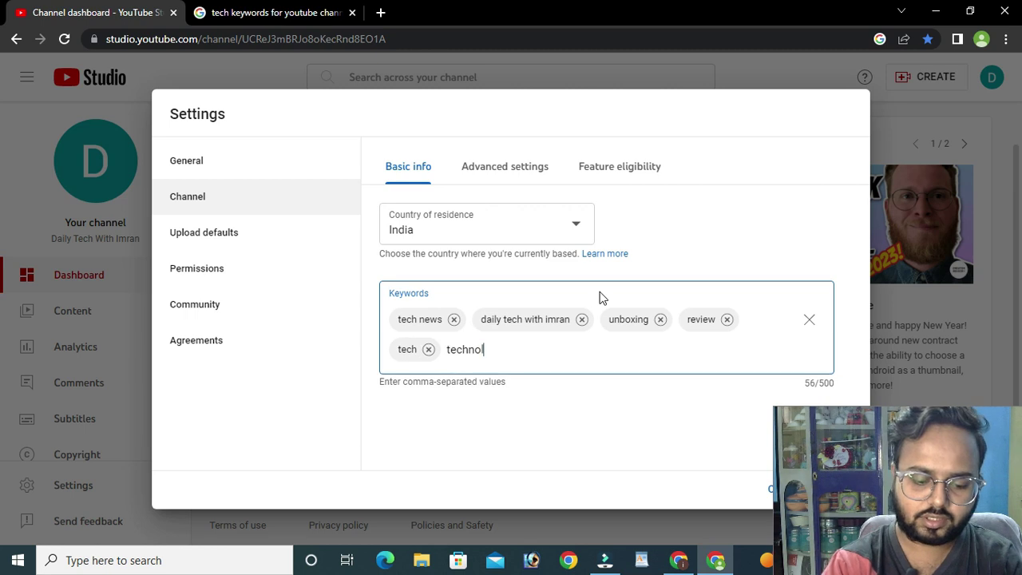
type("ogy,")
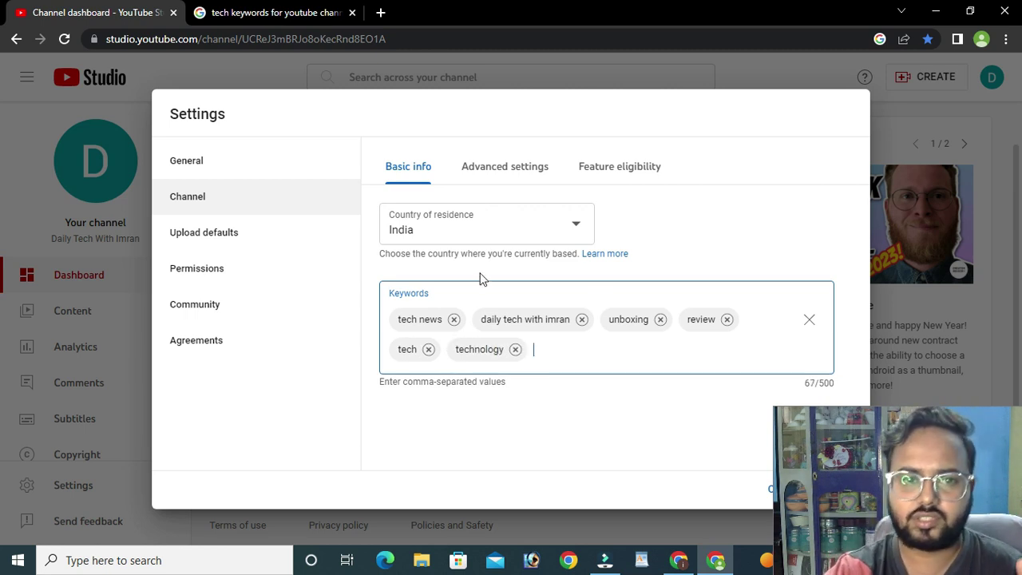
type("t")
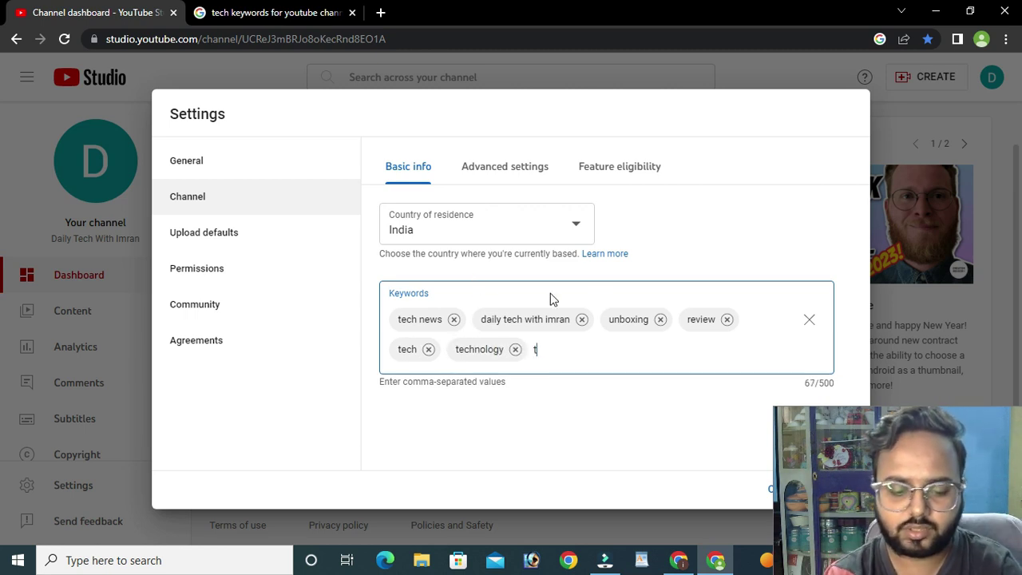
type("elugu,")
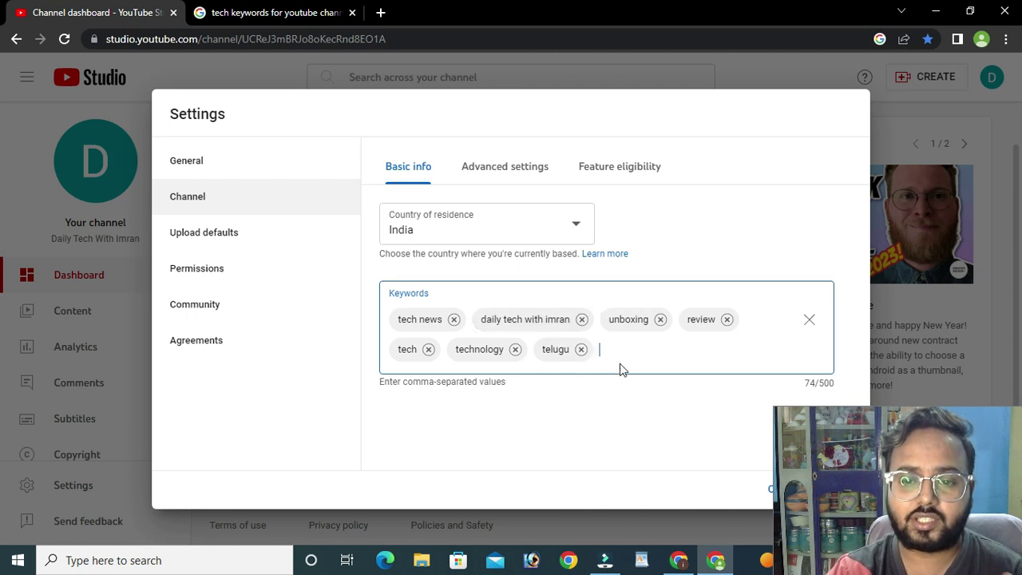
left_click(823, 385)
double_click(840, 385)
left_click(840, 384)
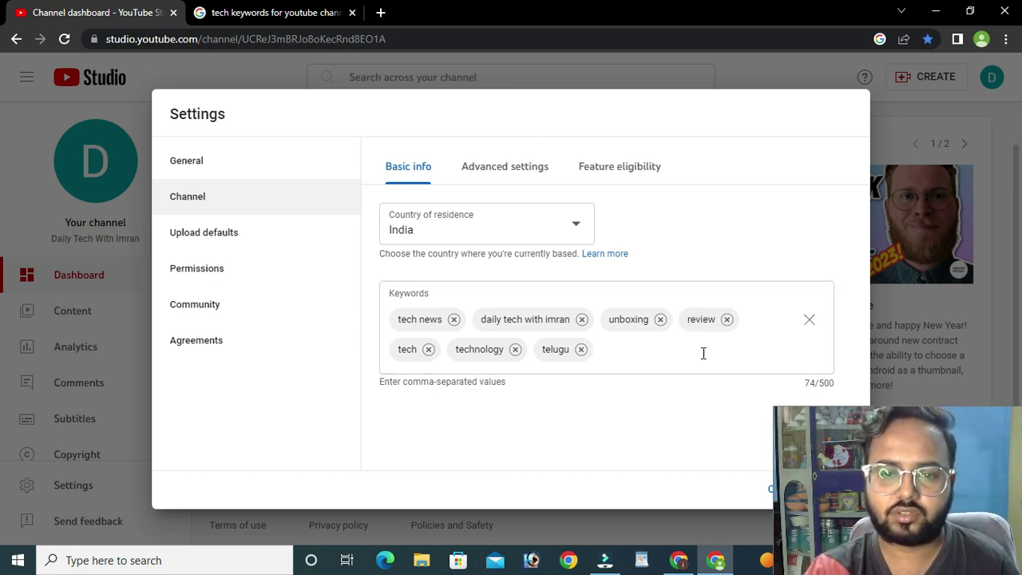
- Open the channel's Advanced settings and read the Made for Kids audience question
left_click(497, 170)
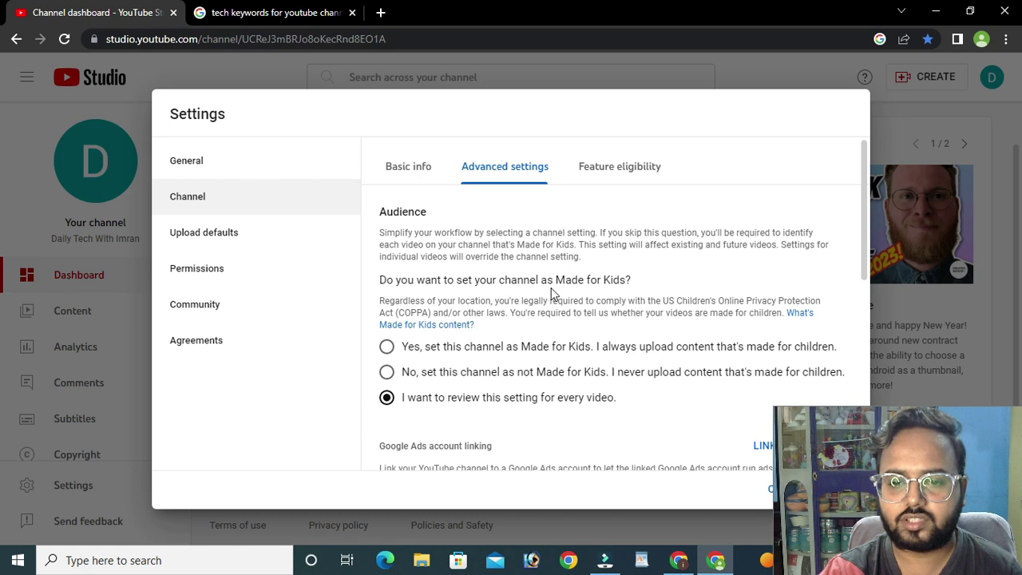
left_click_drag(540, 281, 647, 286)
left_click(647, 286)
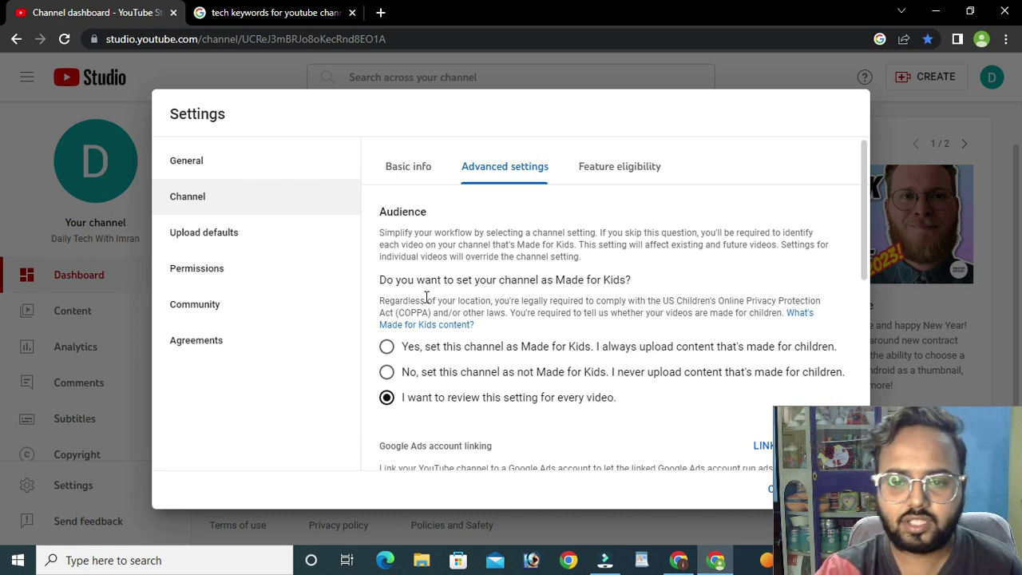
left_click_drag(555, 280, 629, 276)
left_click(629, 276)
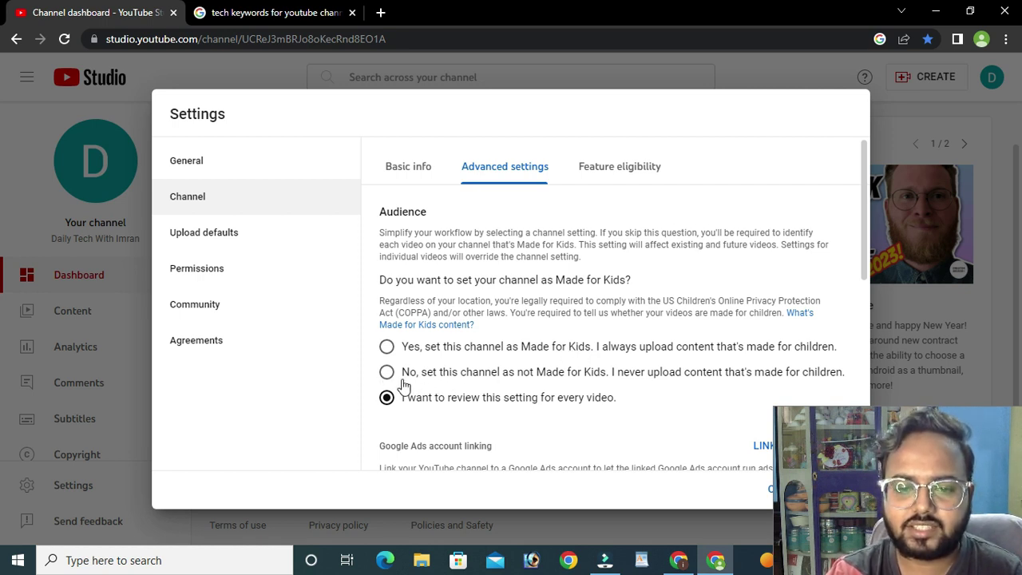
left_click(387, 375)
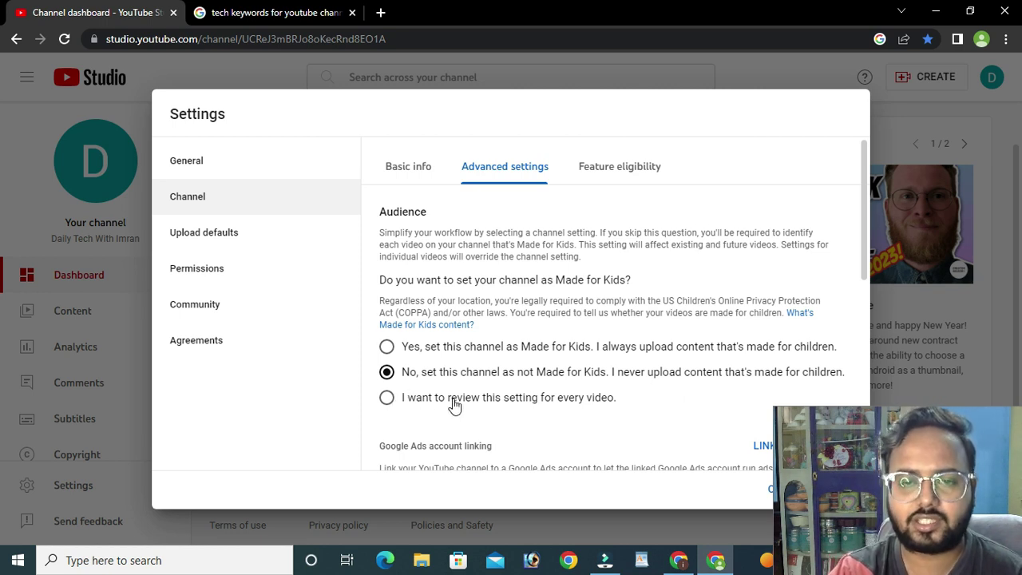
left_click(410, 404)
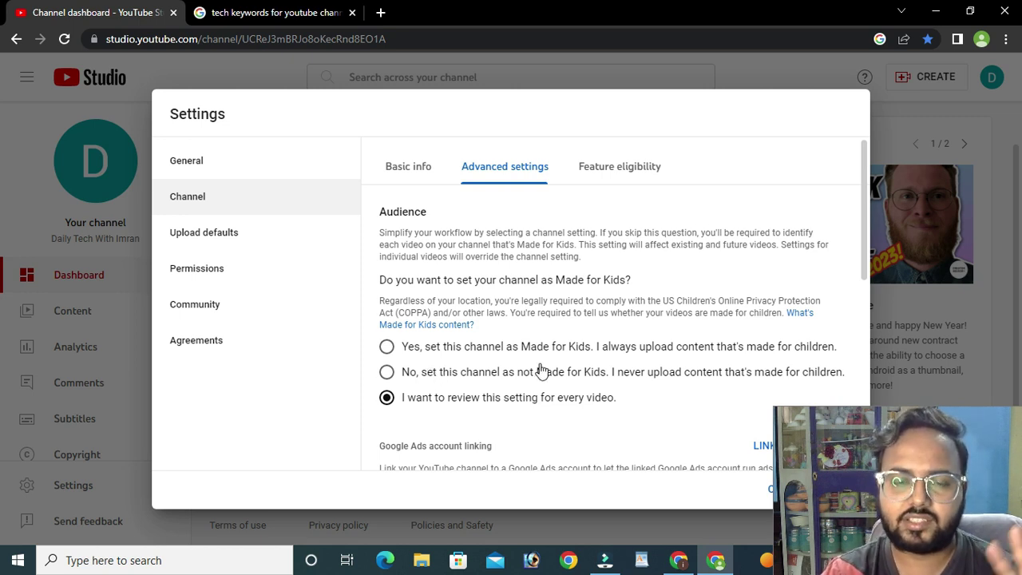
left_click(388, 373)
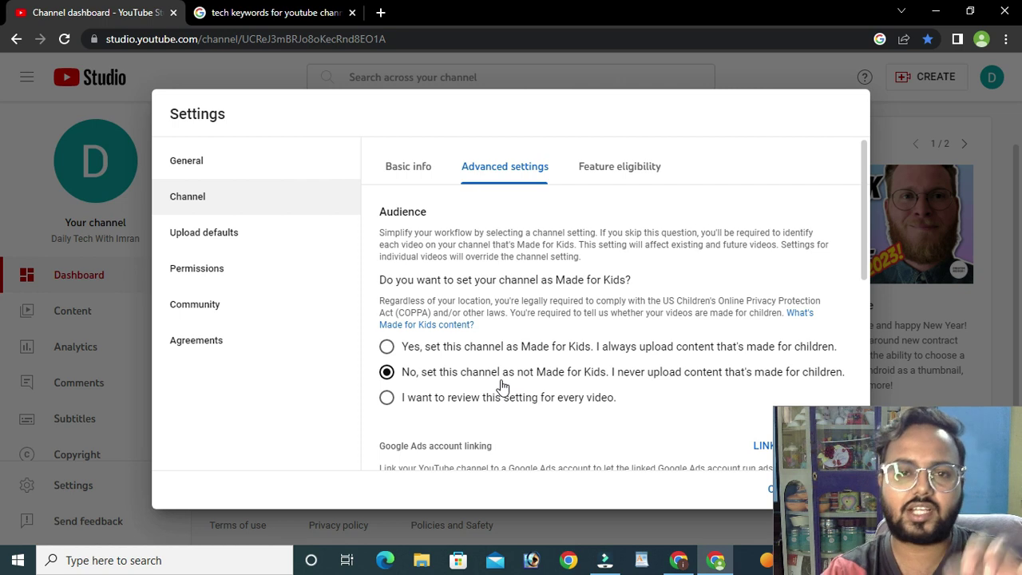
left_click(444, 403)
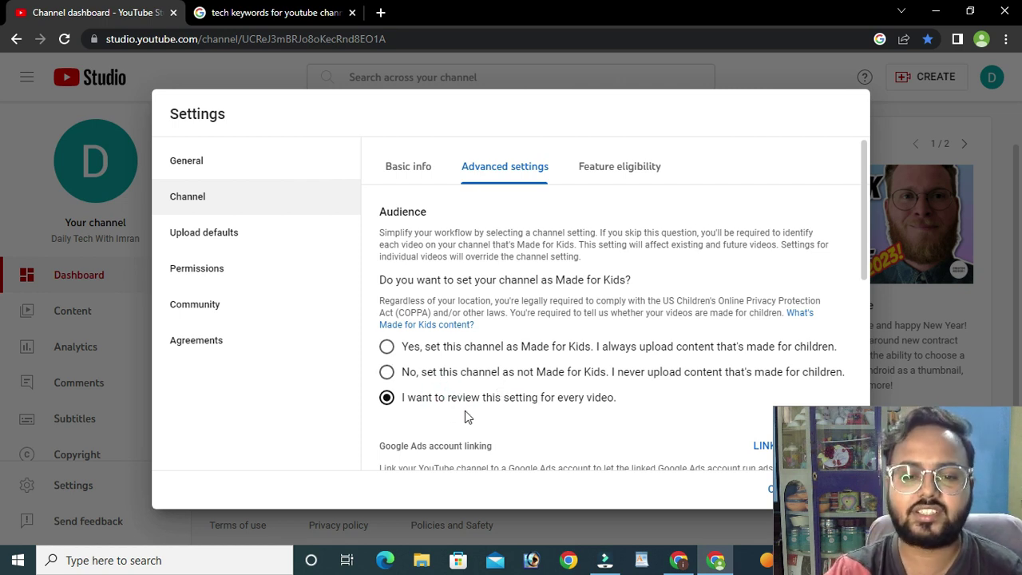
- Scroll through Advanced settings past Ads account linking to the Automatic captions section
scroll(494, 419, "down", 1)
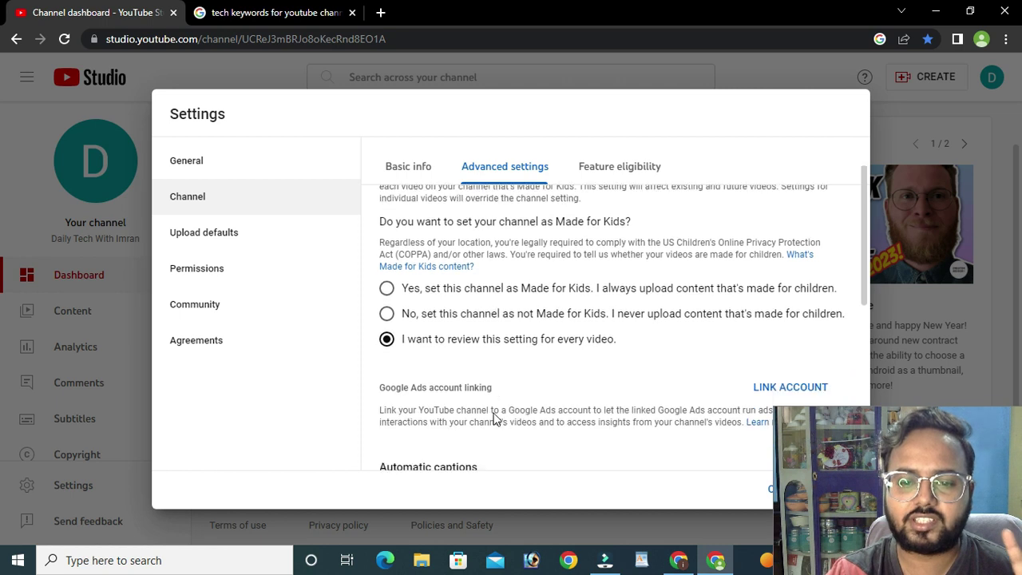
scroll(630, 312, "down", 1)
scroll(630, 312, "down", 1)
scroll(659, 322, "up", 1)
left_click_drag(411, 297, 492, 296)
left_click(548, 296)
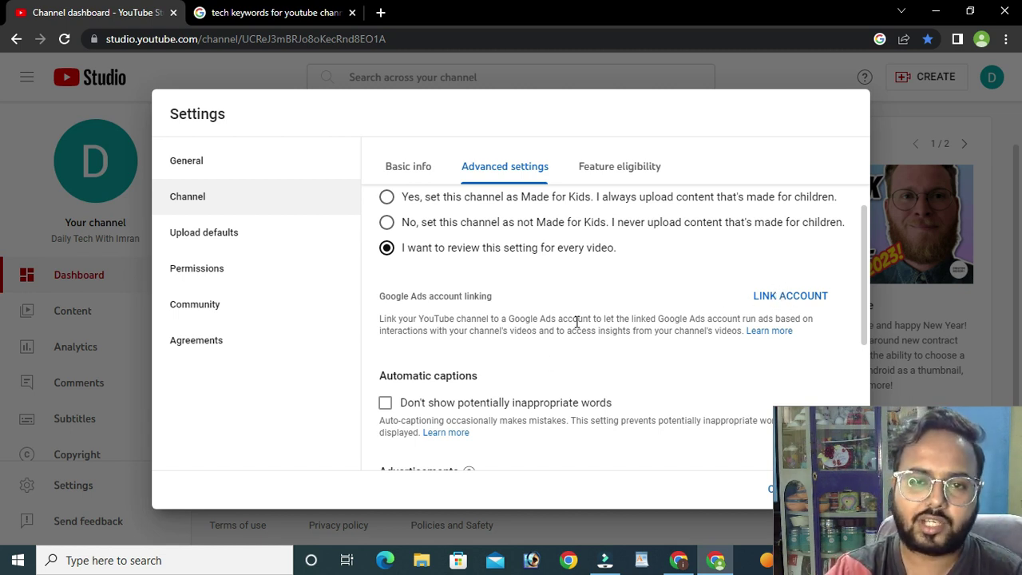
scroll(577, 321, "down", 1)
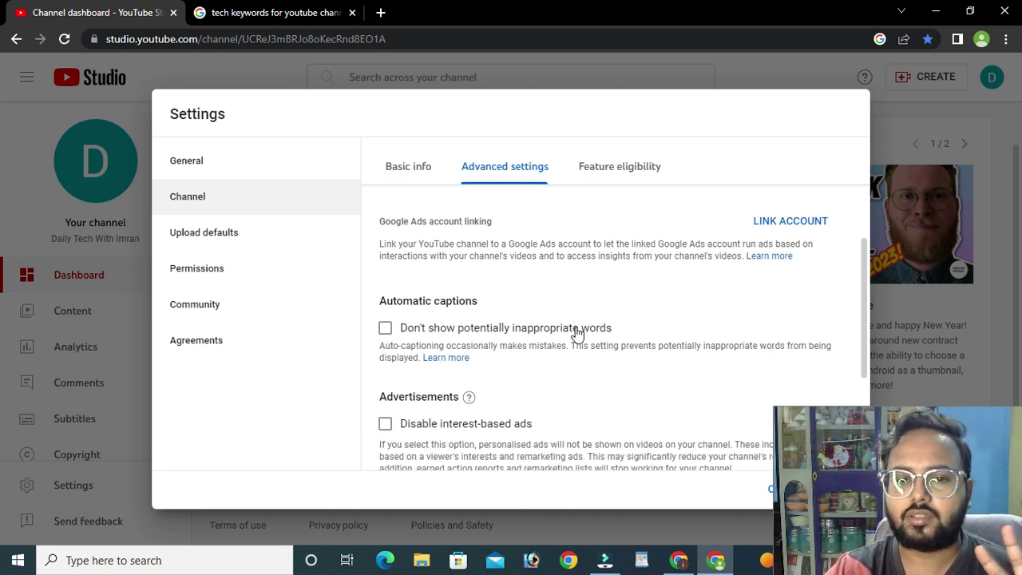
left_click_drag(381, 304, 589, 306)
left_click(588, 301)
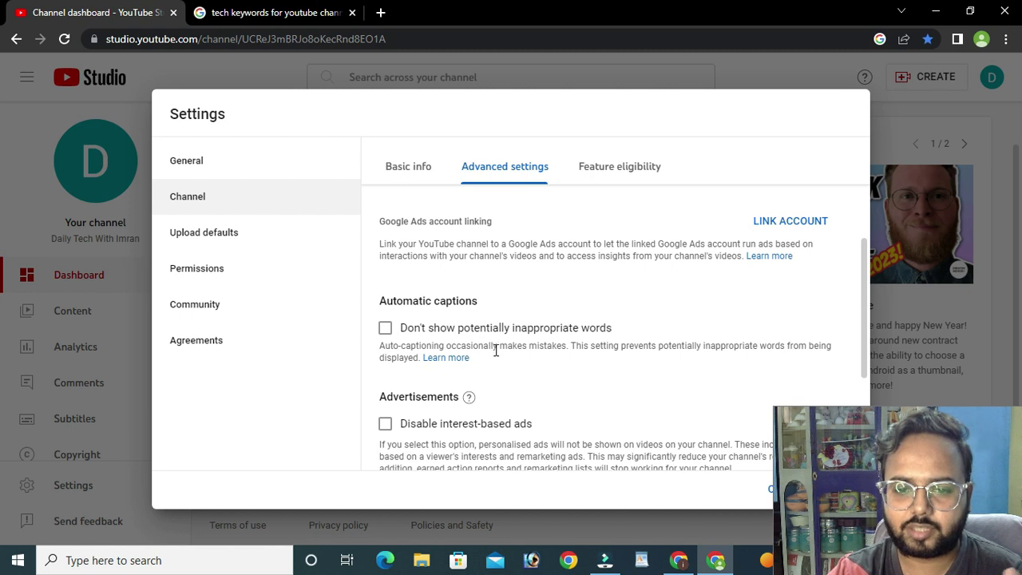
- Tick 'Don't show potentially inappropriate words' under Automatic captions and review the remaining options
scroll(503, 349, "down", 1)
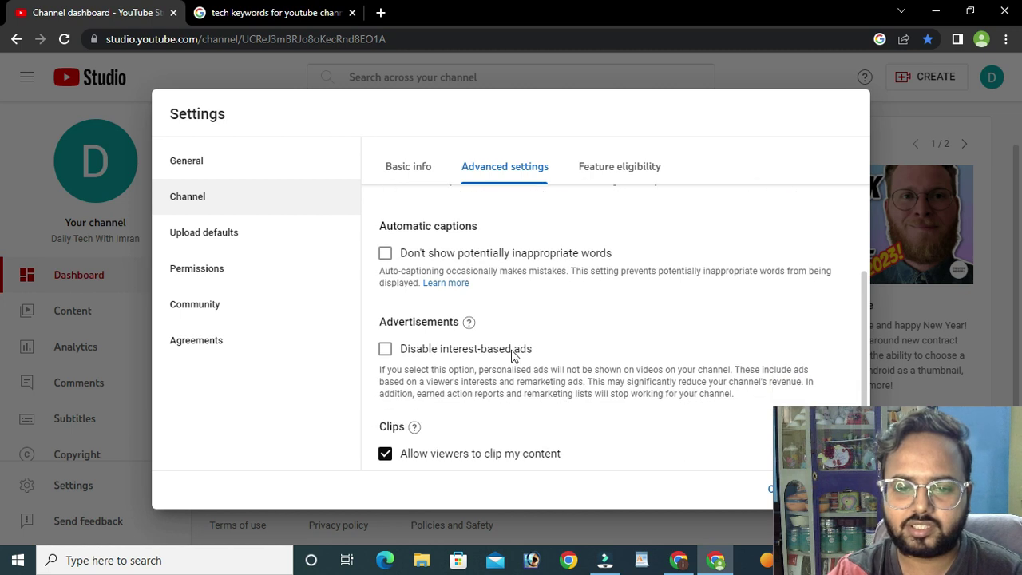
left_click(398, 260)
left_click_drag(392, 226, 479, 227)
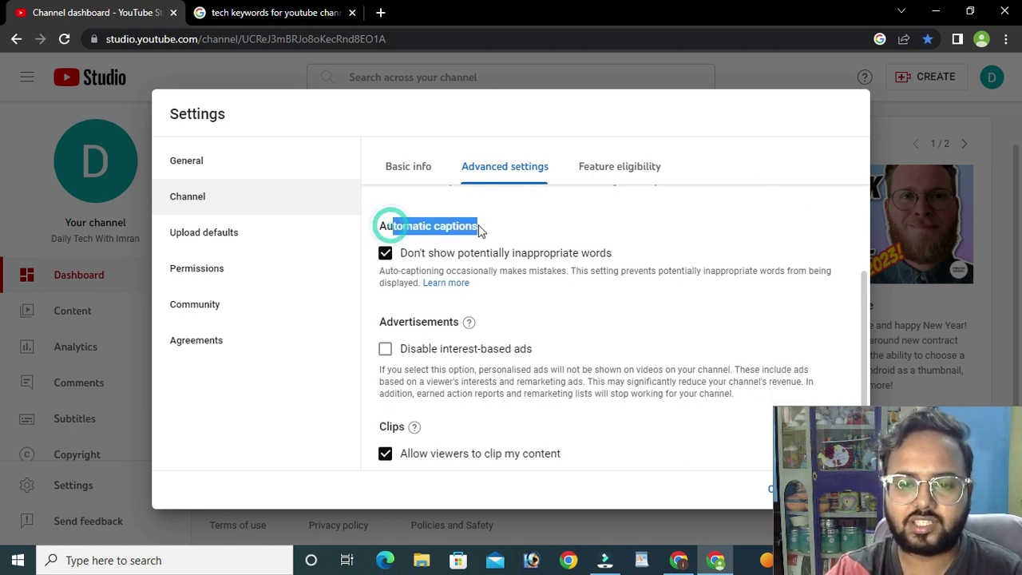
left_click(497, 227)
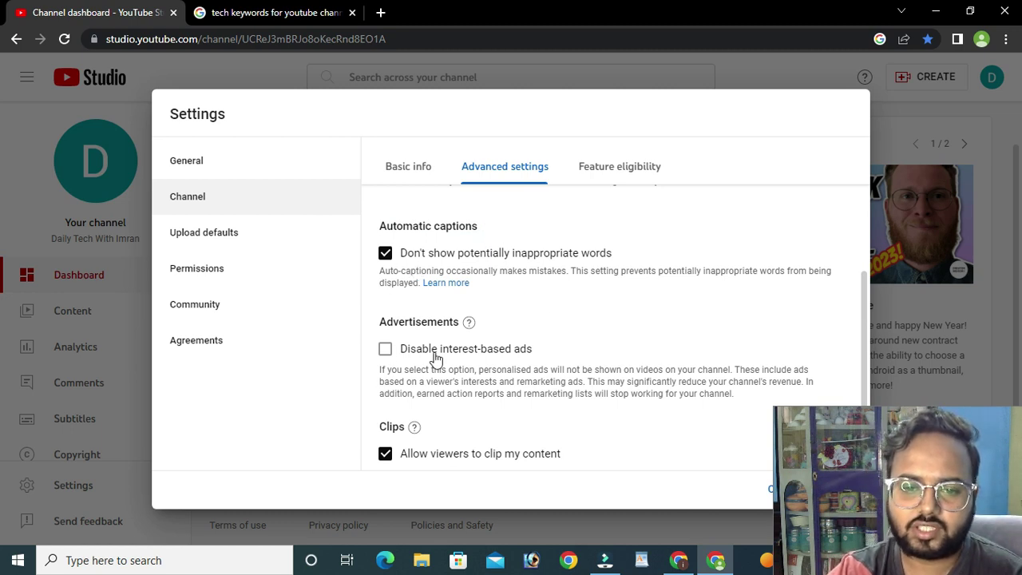
scroll(436, 359, "down", 1)
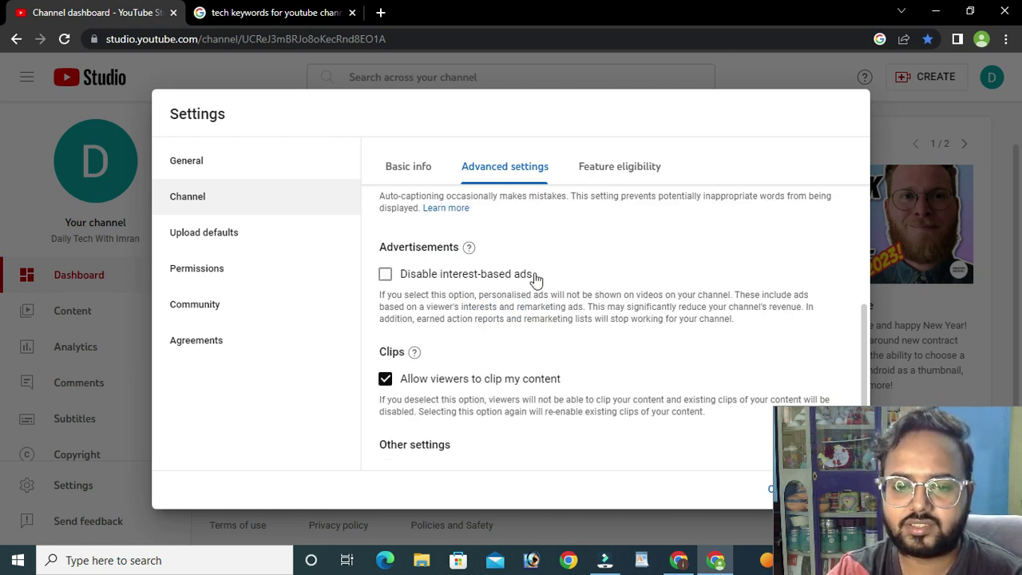
scroll(661, 330, "down", 1)
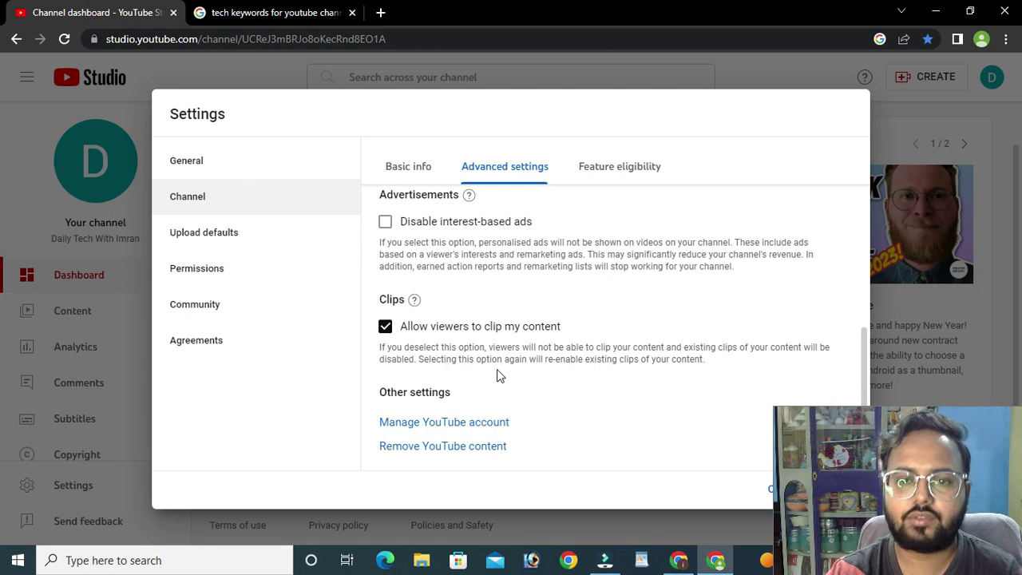
scroll(516, 374, "up", 3)
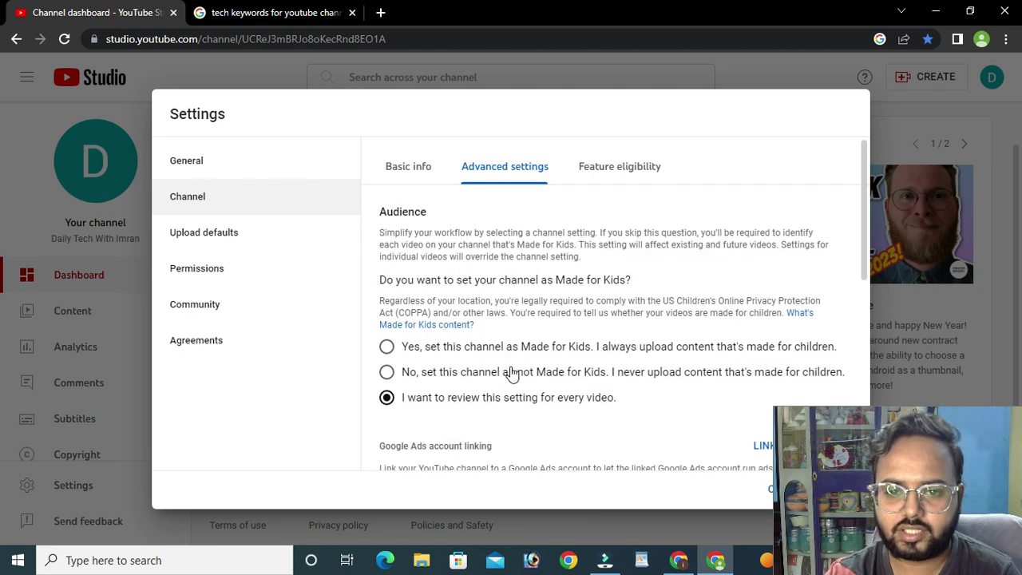
scroll(677, 196, "down", 10)
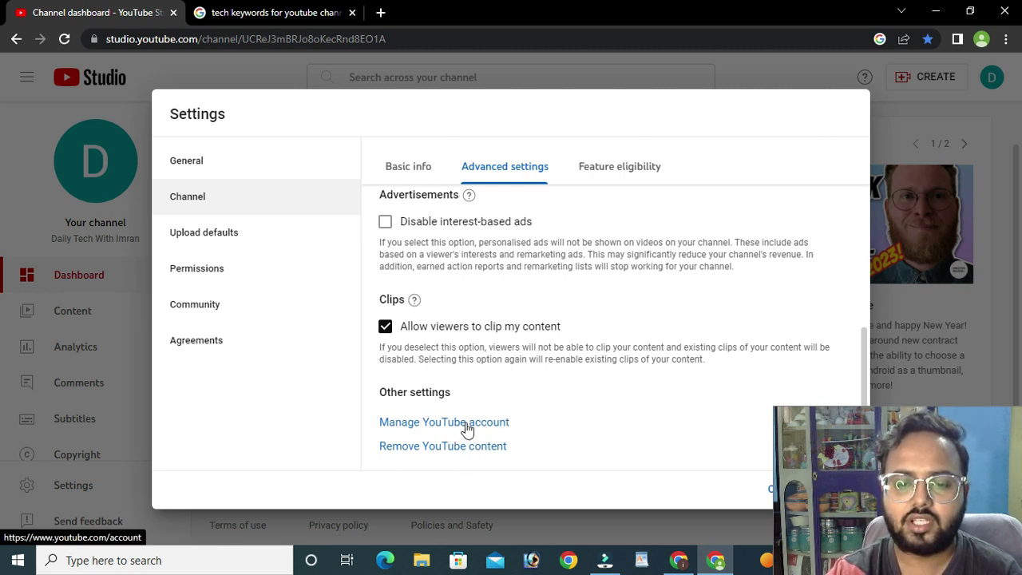
- View the YouTube account page in a new tab, then close that tab
left_click(484, 423)
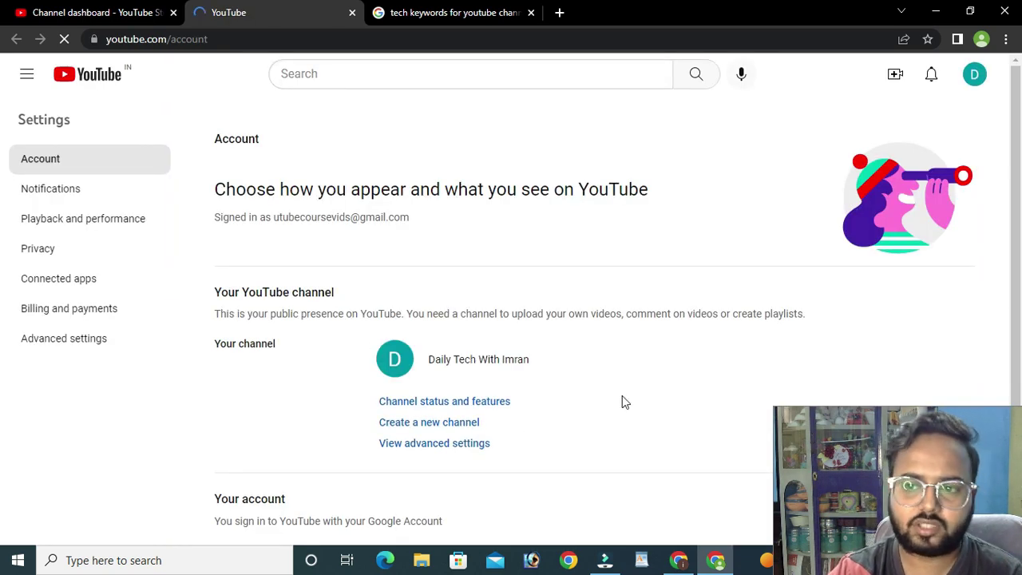
scroll(429, 377, "down", 2)
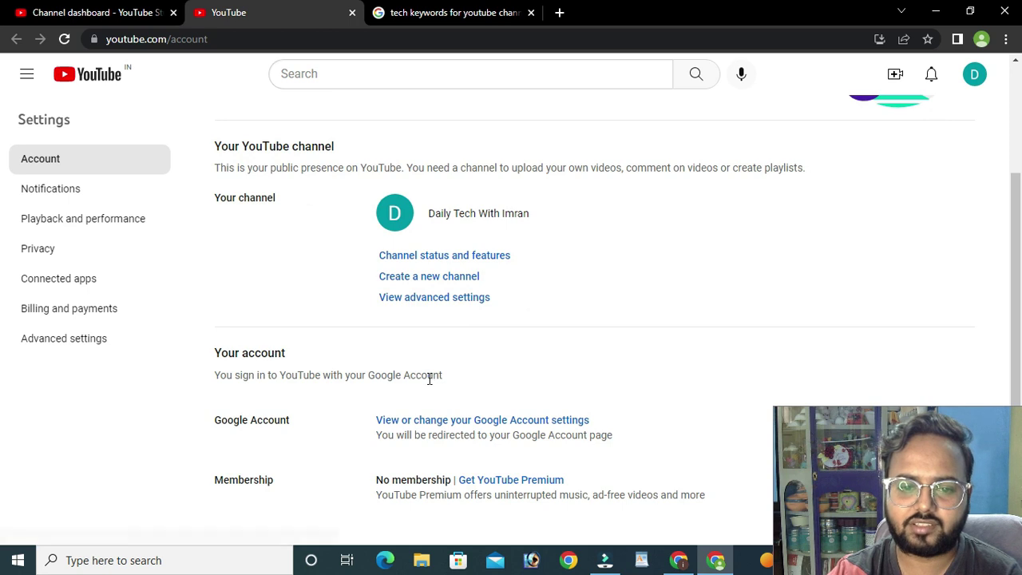
scroll(443, 384, "up", 2)
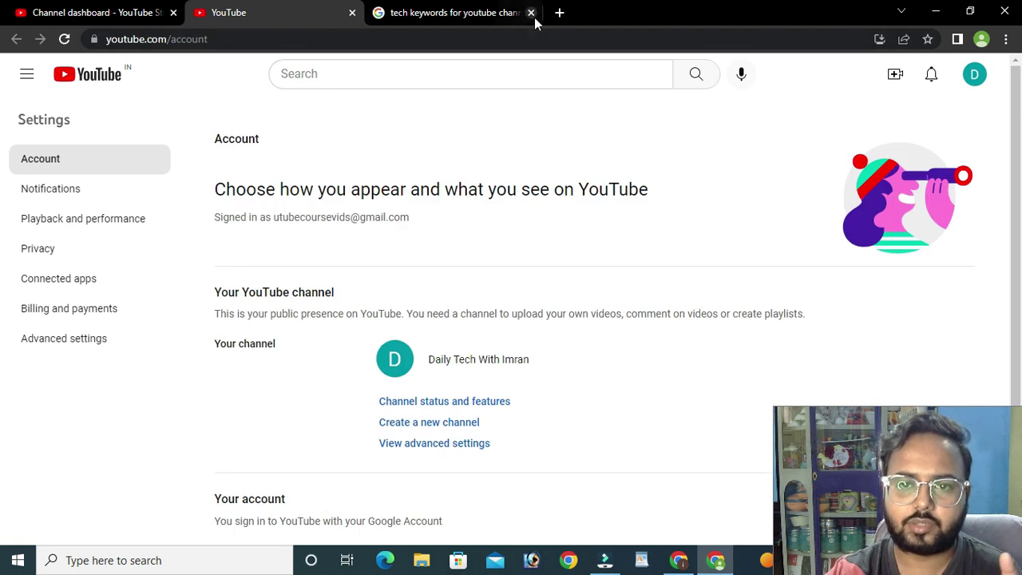
left_click(352, 13)
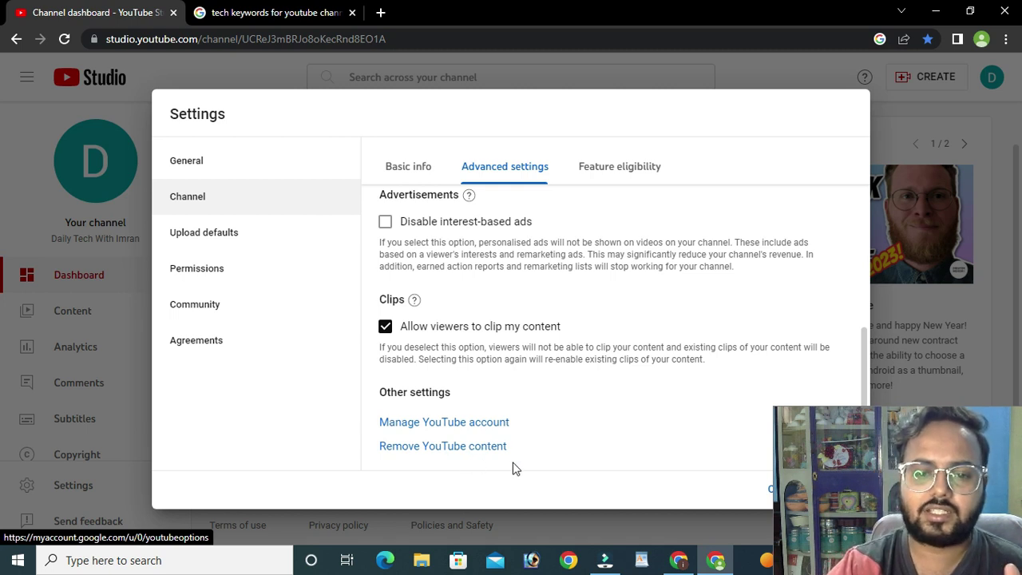
- Open Feature eligibility, review Standard features, then expand Intermediate features to see their requirements
left_click(644, 171)
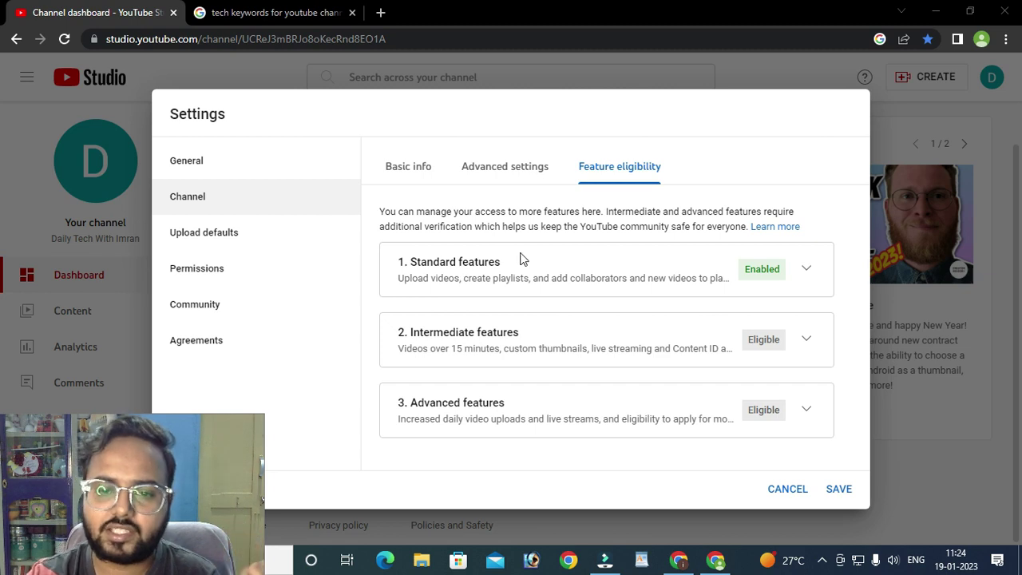
left_click(808, 268)
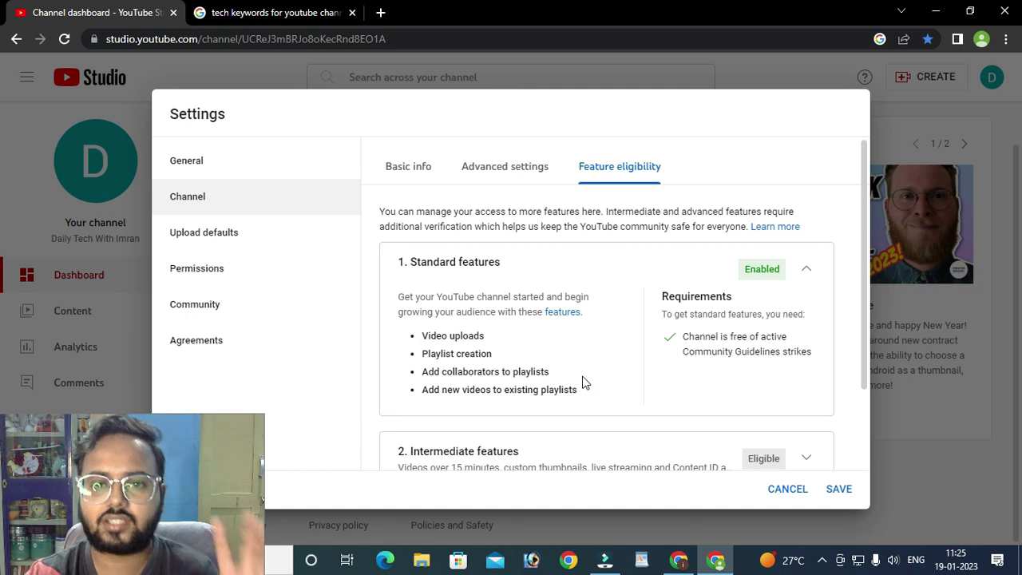
left_click(806, 268)
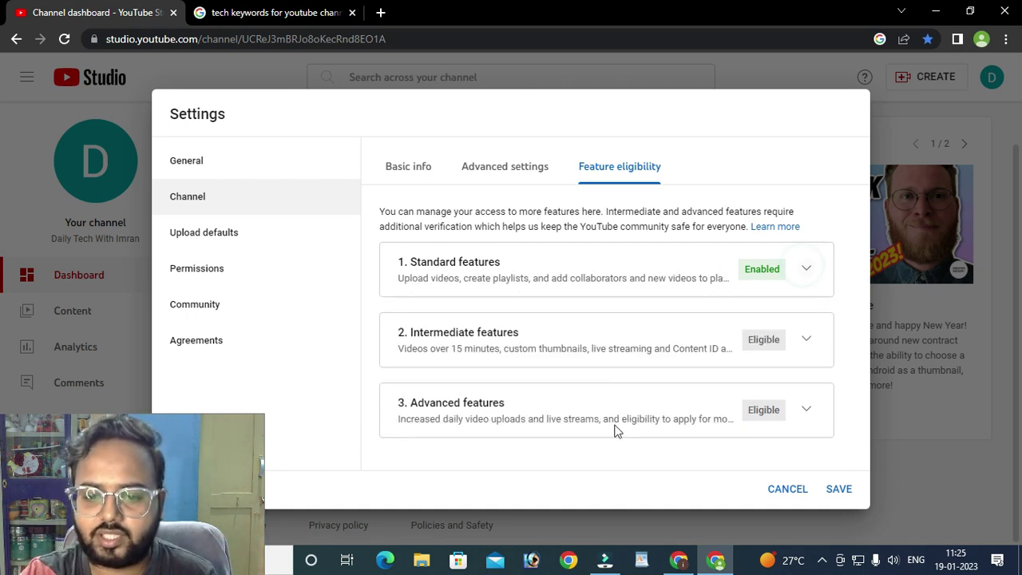
left_click_drag(783, 271, 678, 271)
left_click(775, 319)
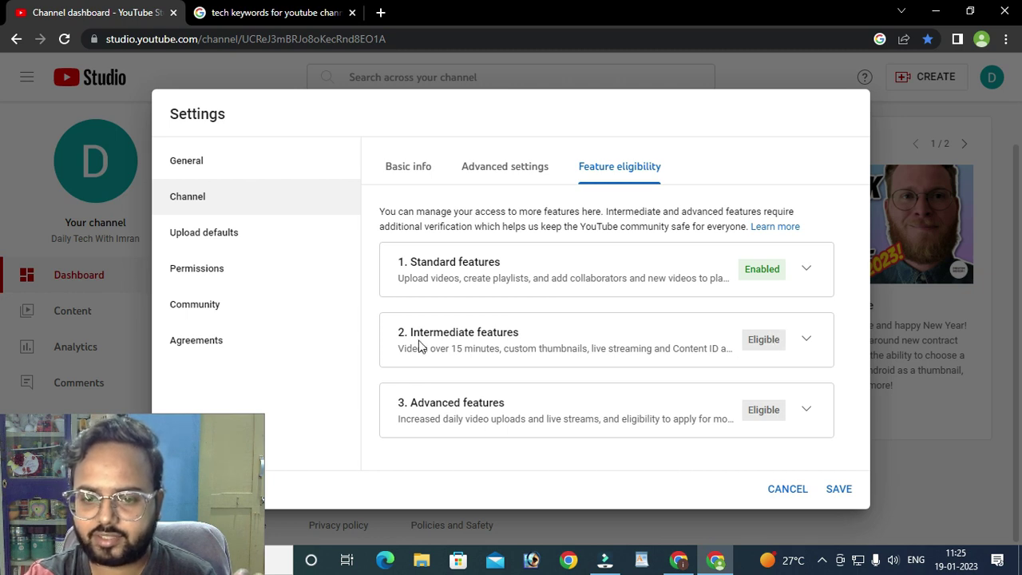
left_click(563, 333)
left_click(817, 339)
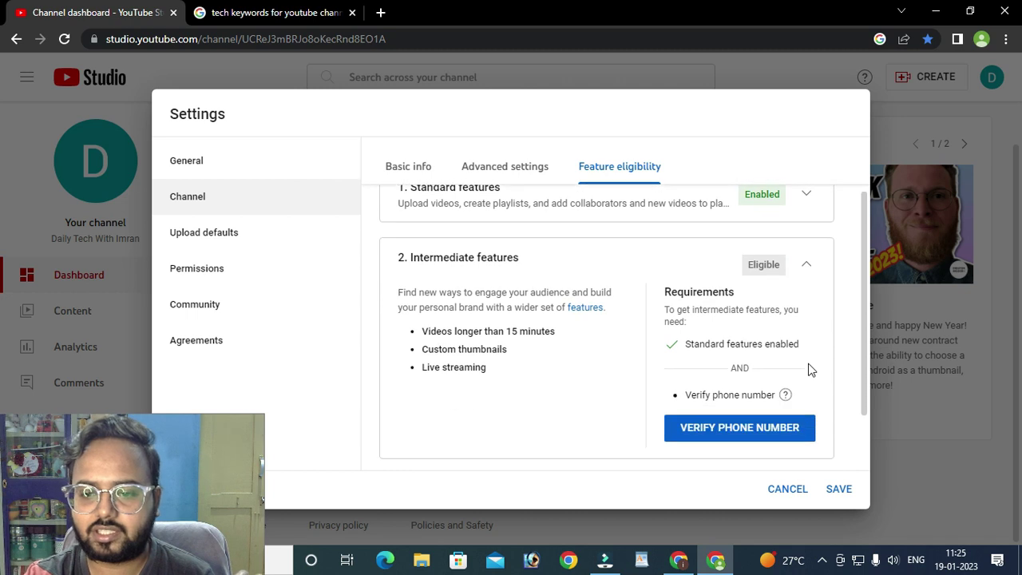
- Highlight the 'Videos longer than 15 minutes' line among the Intermediate features
left_click_drag(427, 331, 559, 332)
left_click(570, 342)
left_click(570, 342)
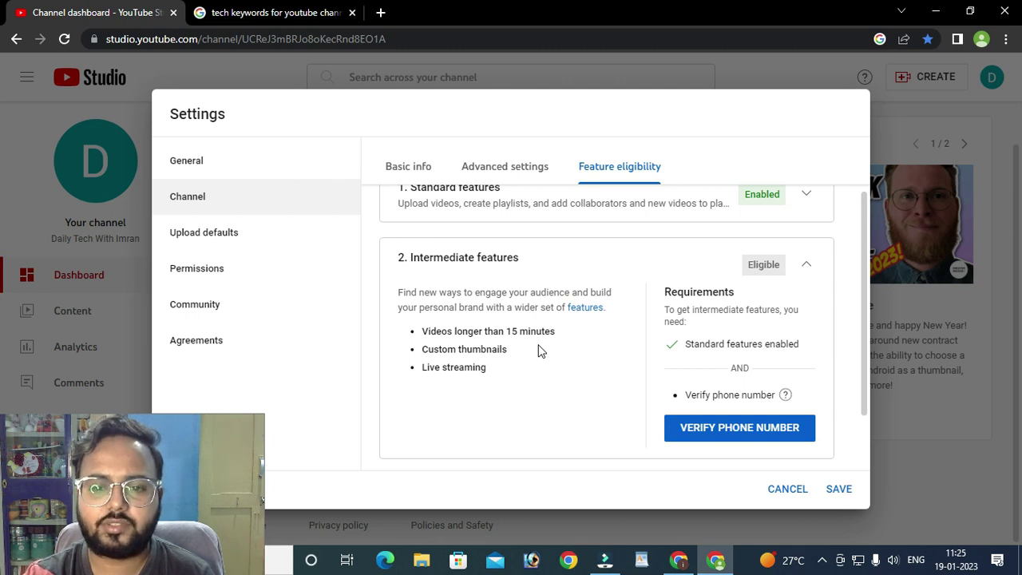
left_click_drag(424, 330, 530, 332)
left_click(582, 334)
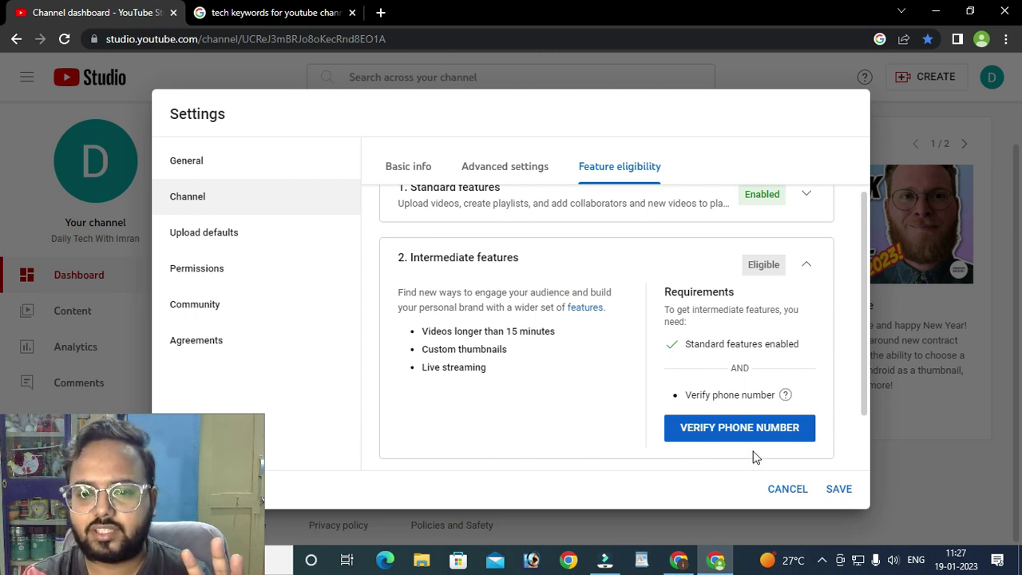
triple_click(422, 331)
left_click(574, 338)
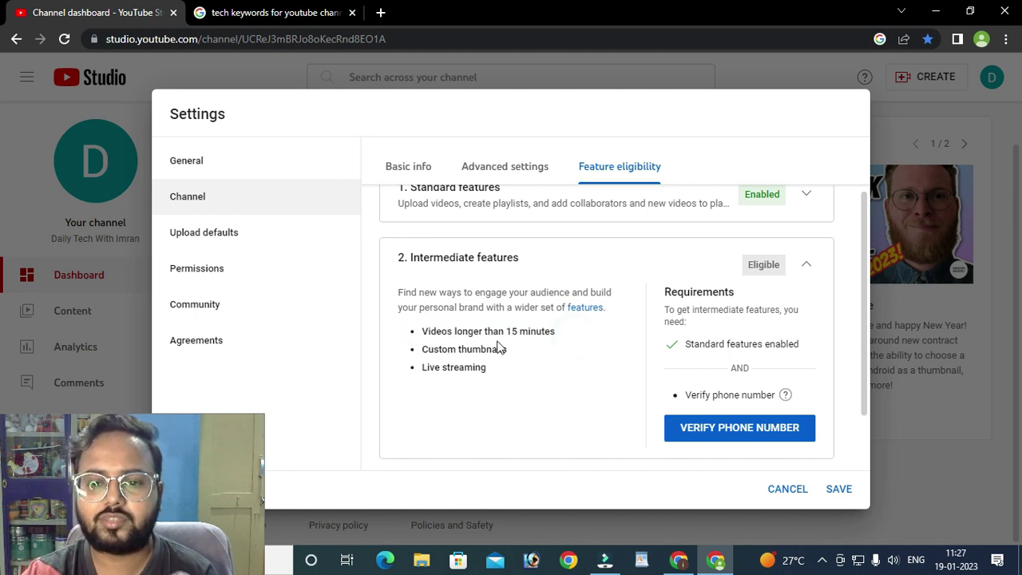
left_click_drag(509, 332, 570, 333)
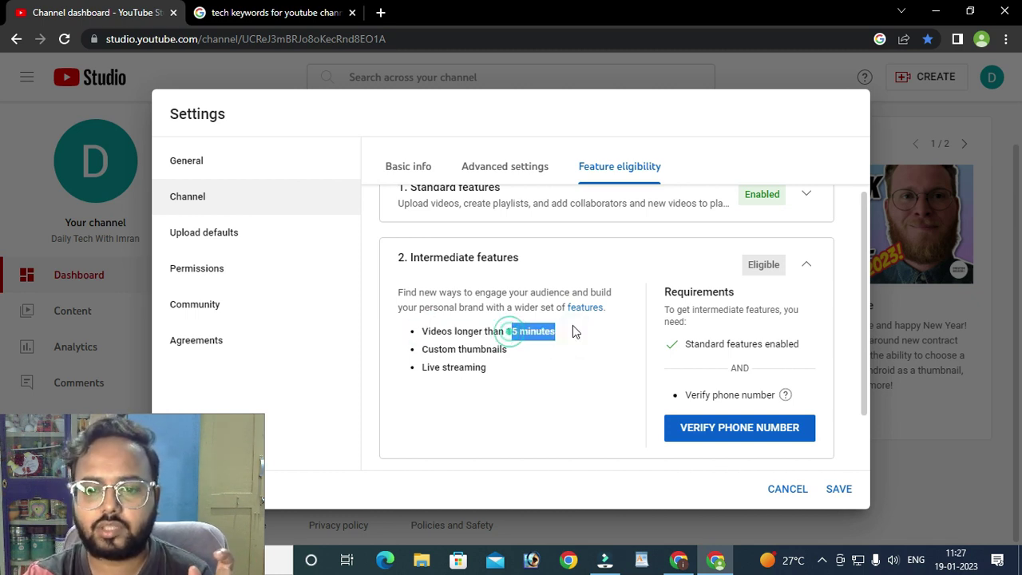
left_click(570, 335)
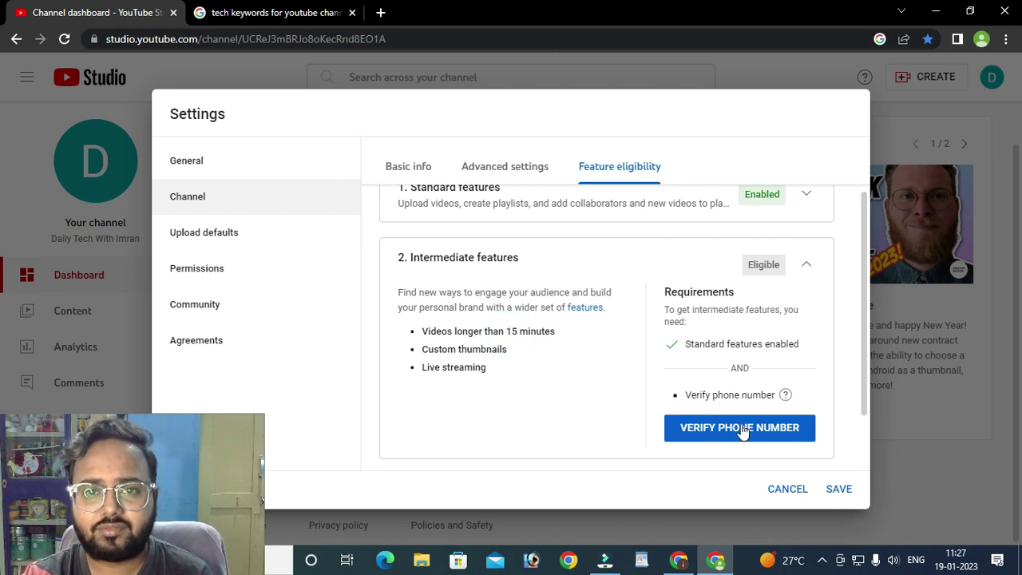
- Highlight Custom thumbnails, then switch to the other channel's browser window
left_click_drag(427, 351, 577, 360)
left_click(572, 365)
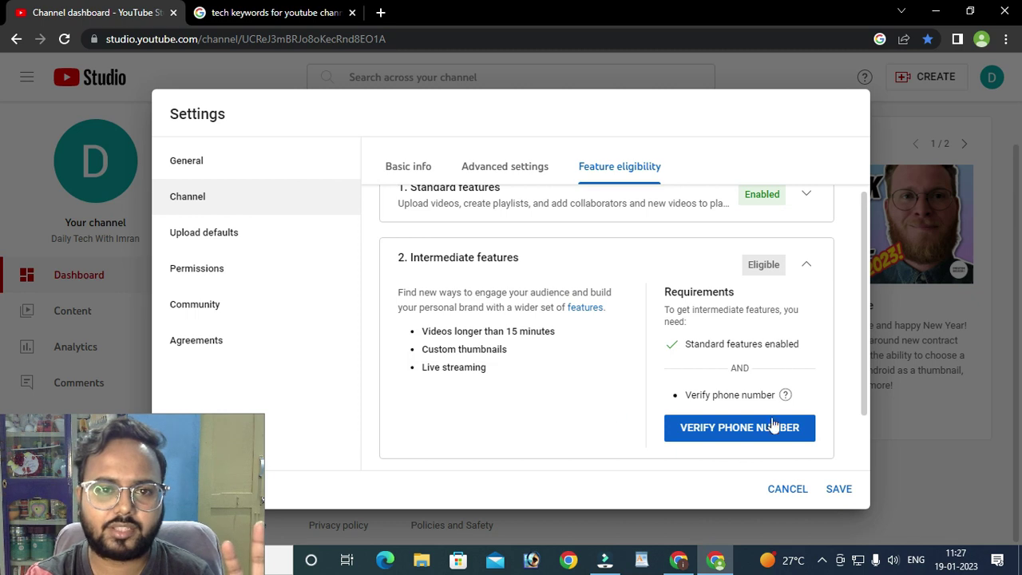
left_click(679, 559)
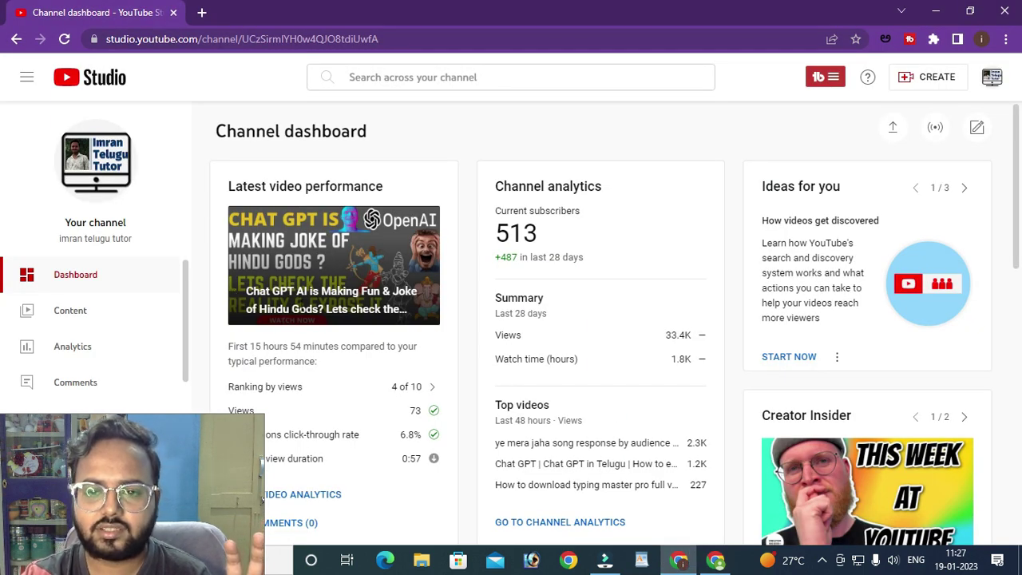
- Switch to the second channel's browser window and open its Content list
mouse_move(723, 567)
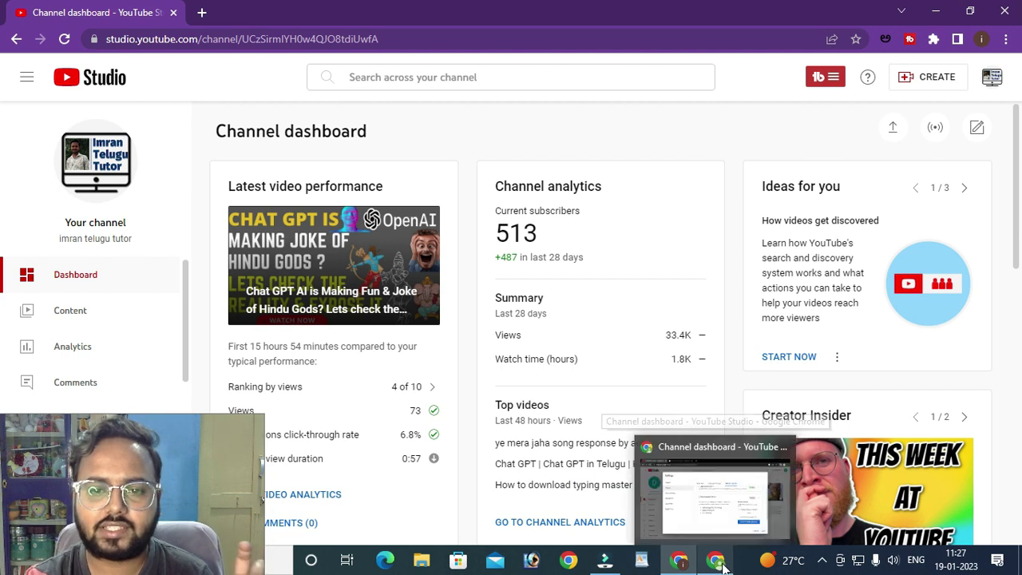
left_click(728, 525)
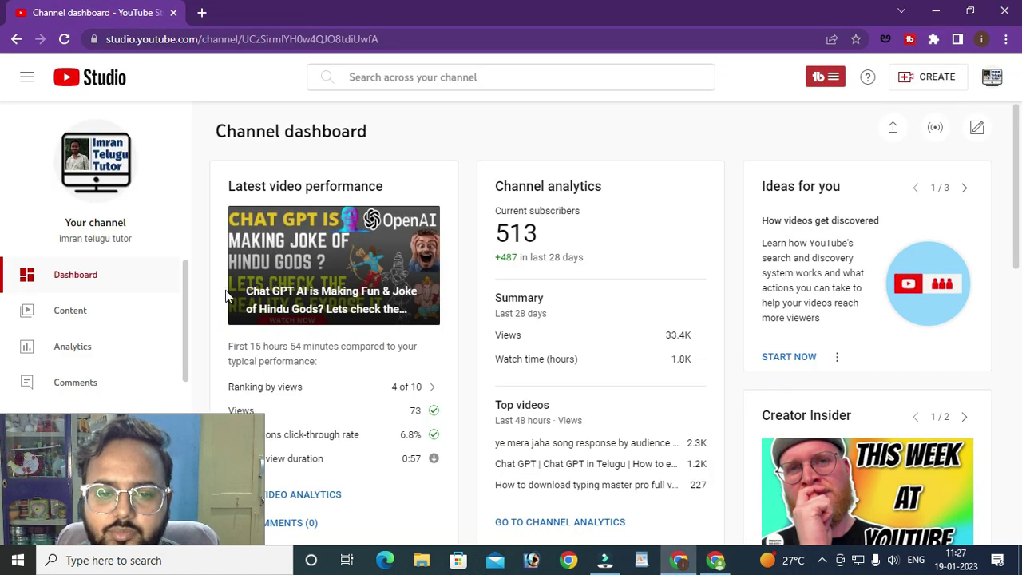
left_click(78, 312)
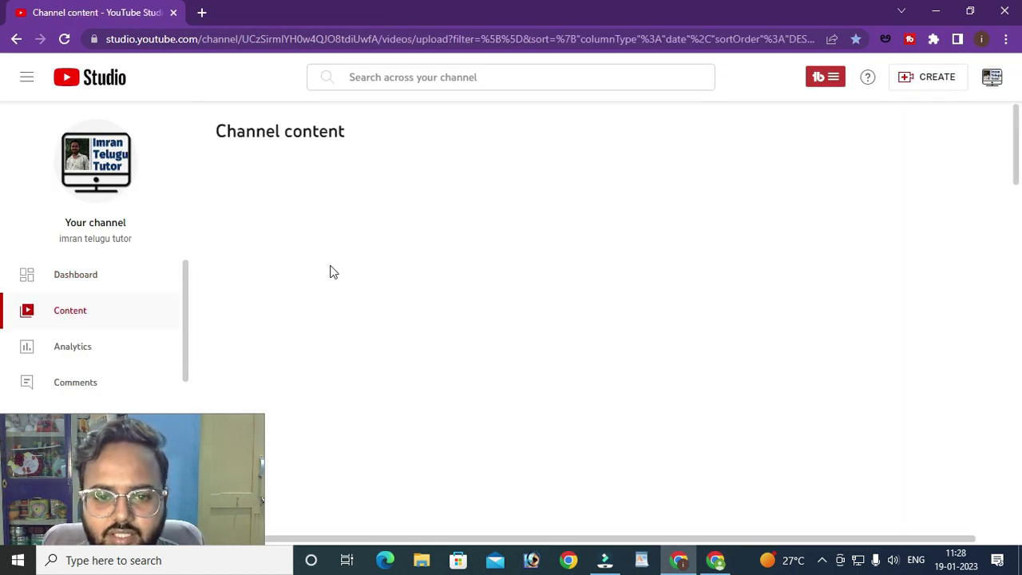
- Open the Chat GPT video's details and scroll through them
left_click(285, 297)
scroll(481, 317, "down", 10)
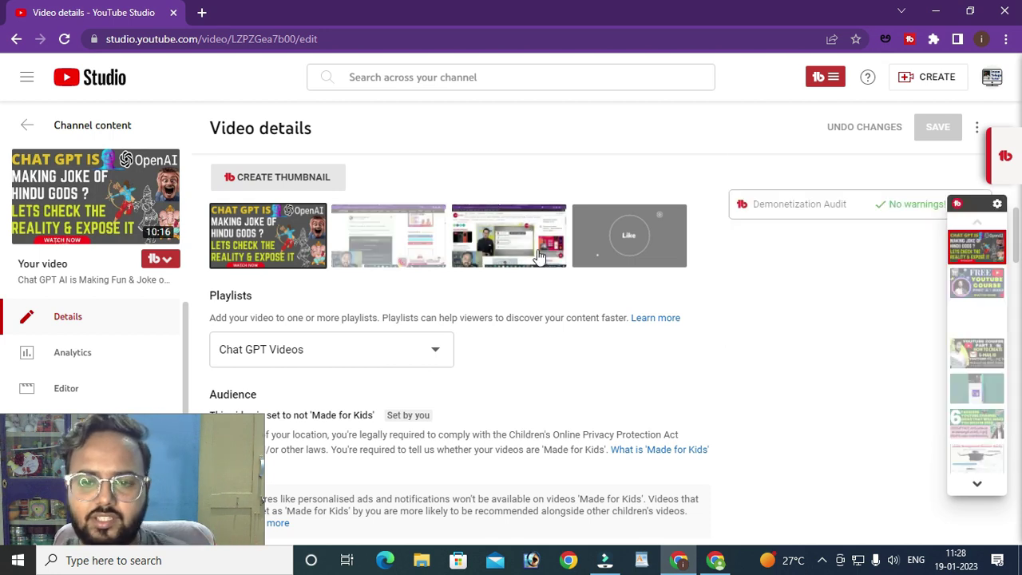
left_click_drag(172, 451, 163, 425)
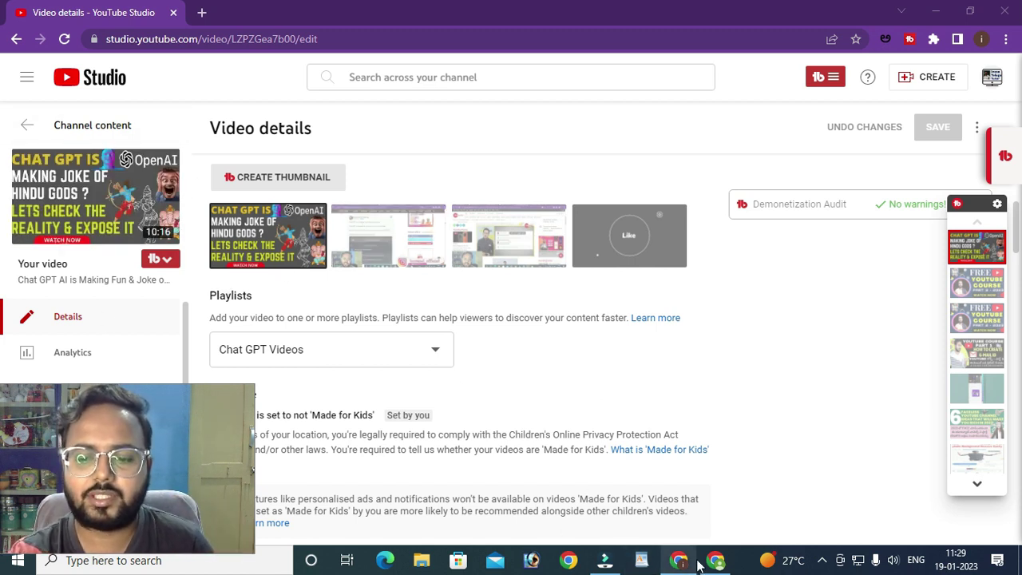
- Return to the first channel's Feature eligibility settings and highlight Live streaming
mouse_move(694, 568)
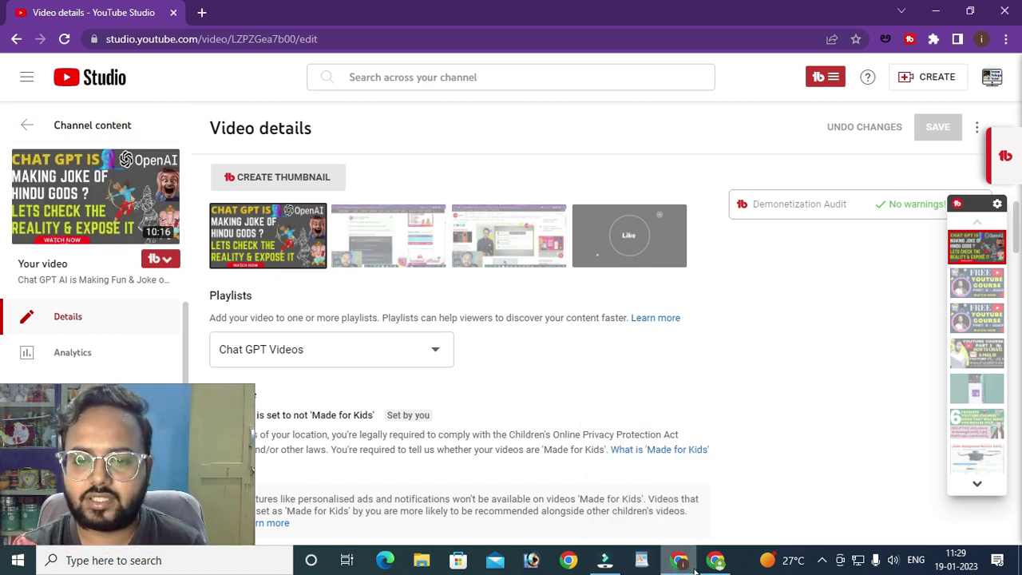
left_click(713, 563)
left_click_drag(504, 372, 489, 369)
left_click(500, 370)
left_click(514, 384)
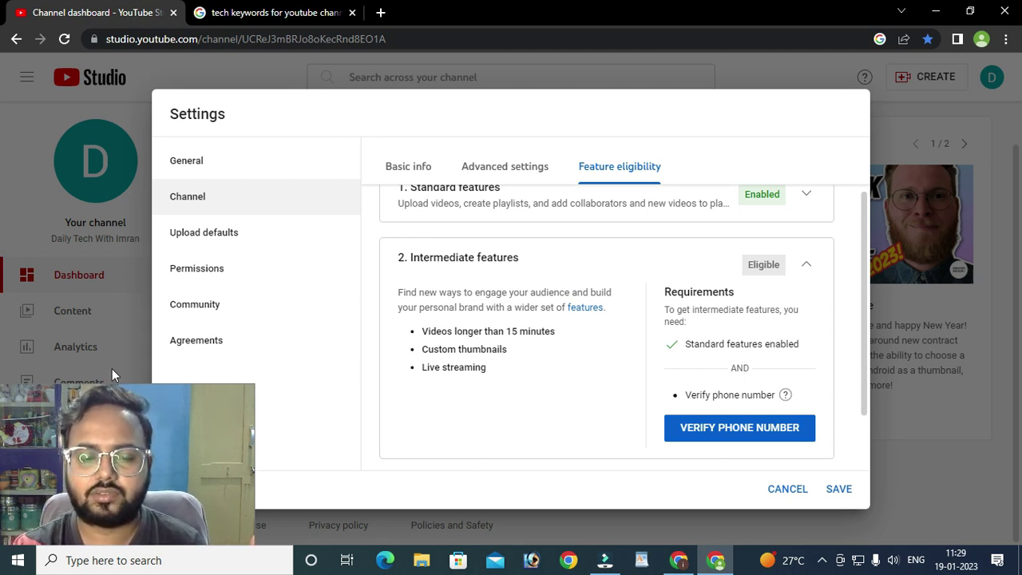
left_click(206, 416)
left_click_drag(203, 432, 204, 441)
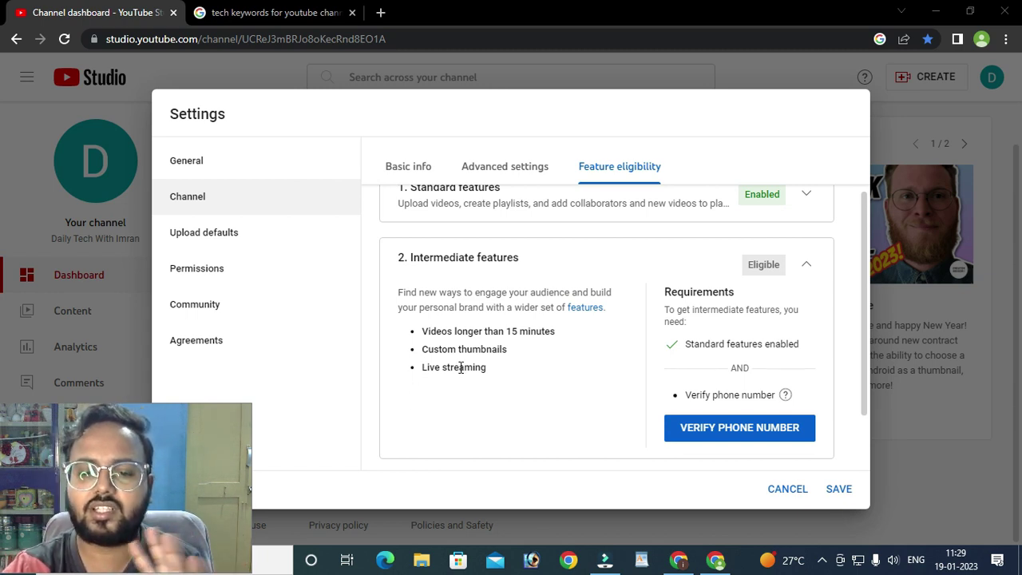
left_click_drag(425, 339, 516, 383)
left_click(515, 378)
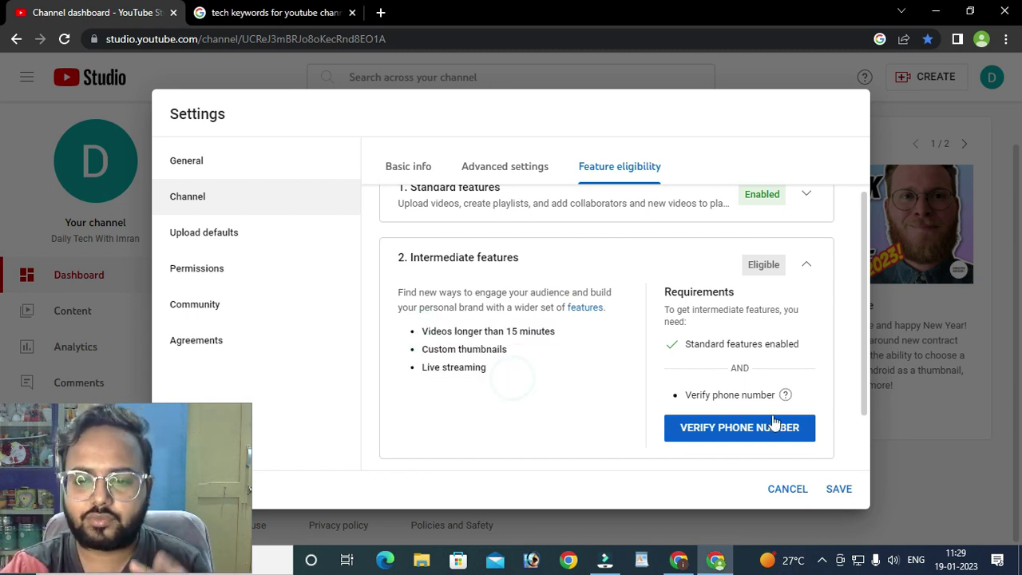
scroll(598, 413, "down", 1)
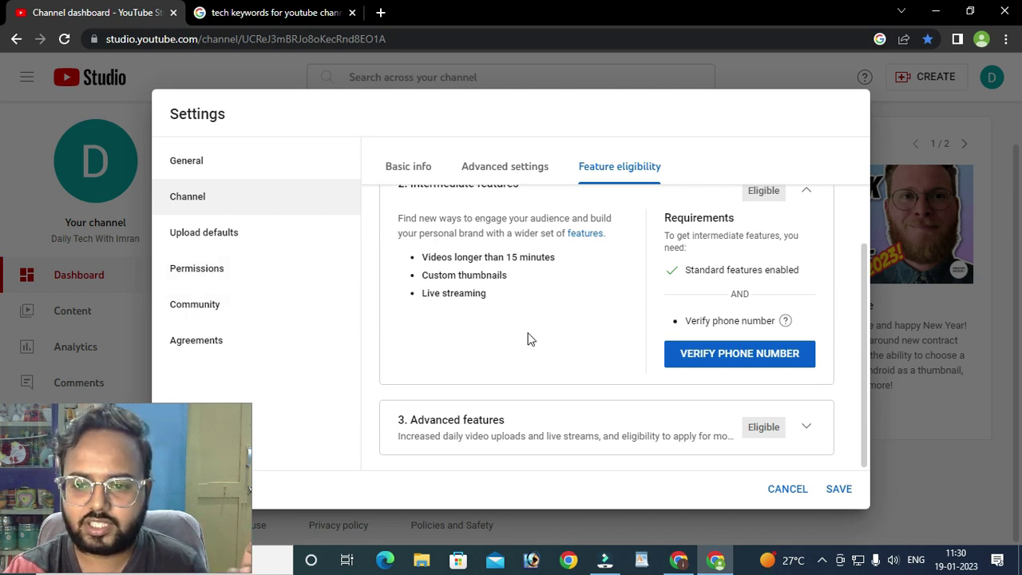
scroll(743, 324, "up", 2)
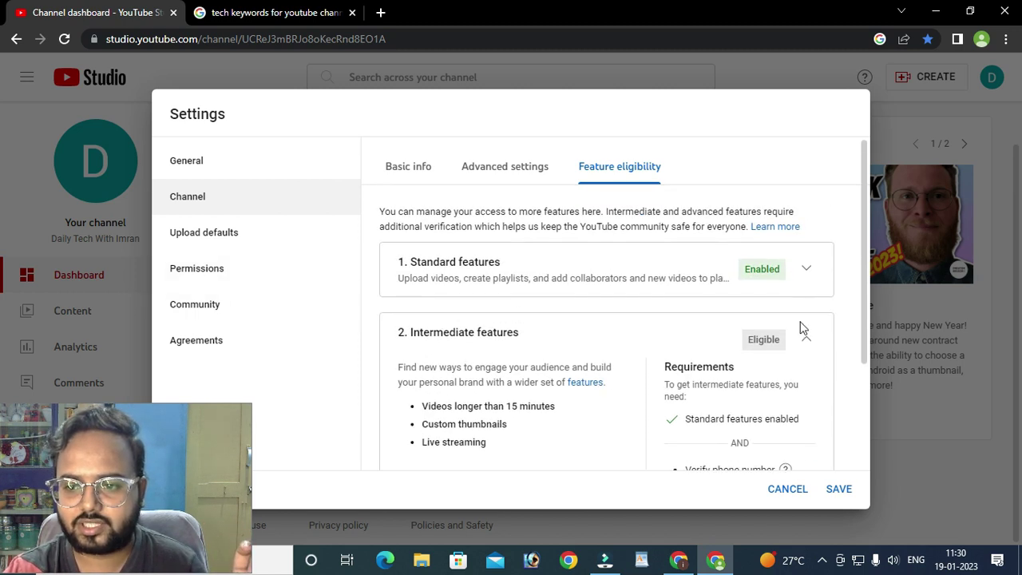
left_click(805, 343)
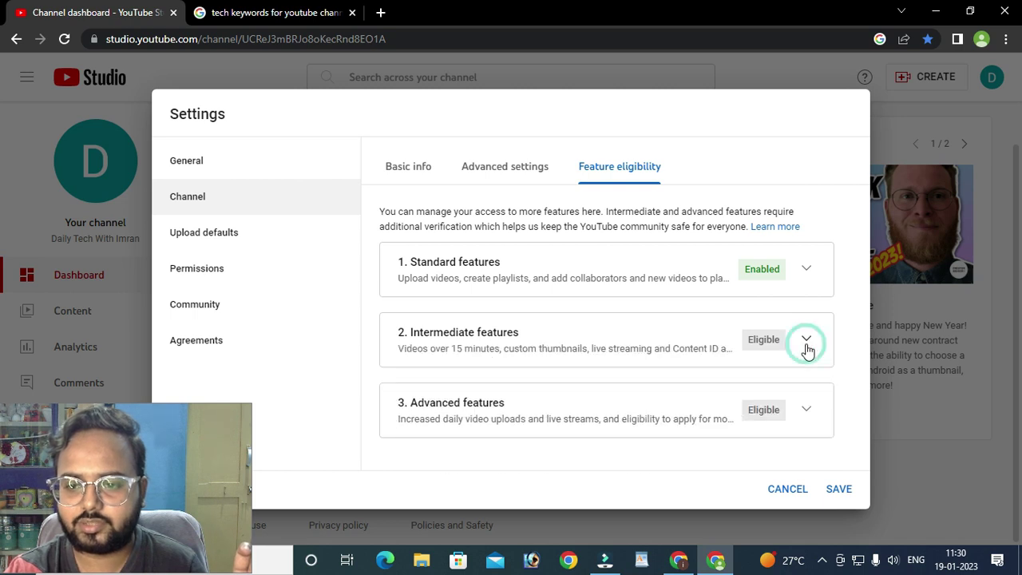
left_click_drag(777, 272, 744, 285)
left_click(751, 283)
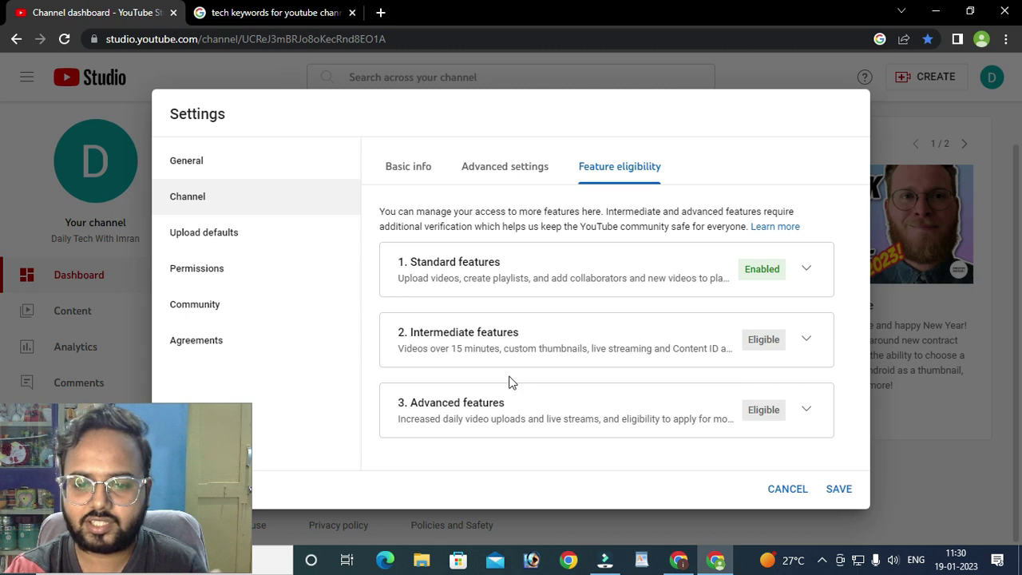
left_click(805, 411)
scroll(707, 431, "down", 3)
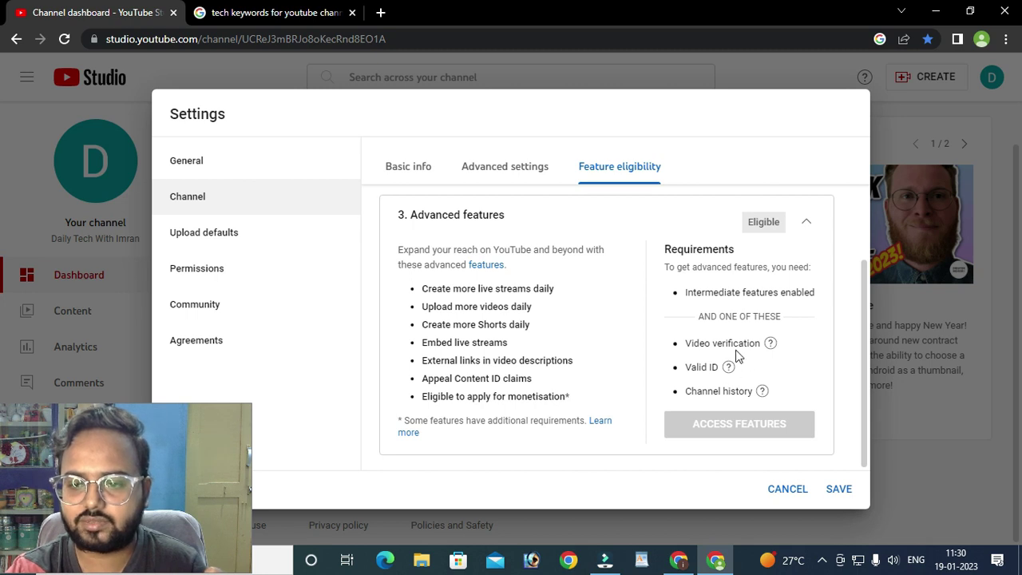
double_click(690, 293)
left_click_drag(752, 293, 799, 296)
left_click(798, 297)
scroll(679, 280, "up", 2)
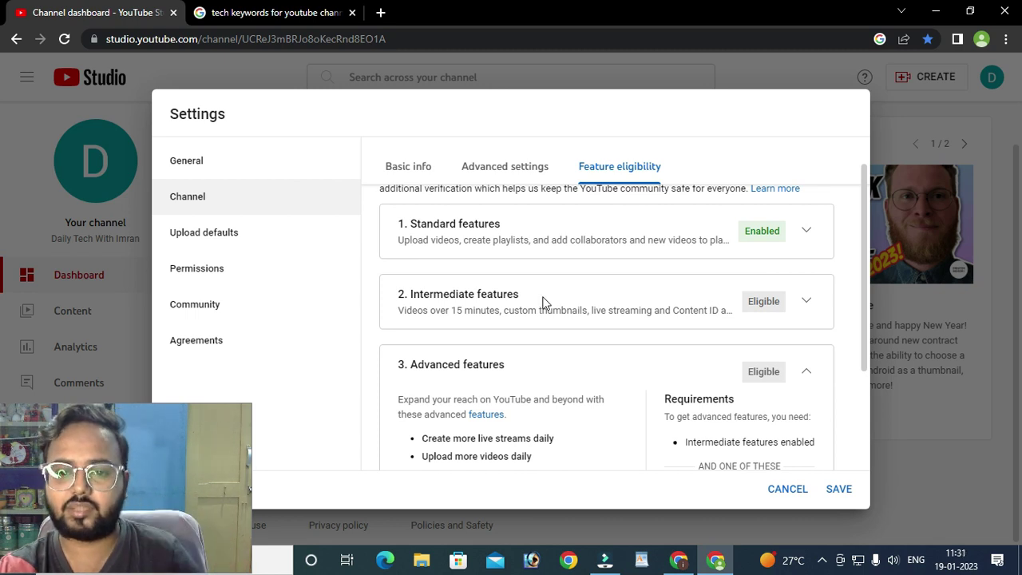
scroll(511, 315, "down", 3)
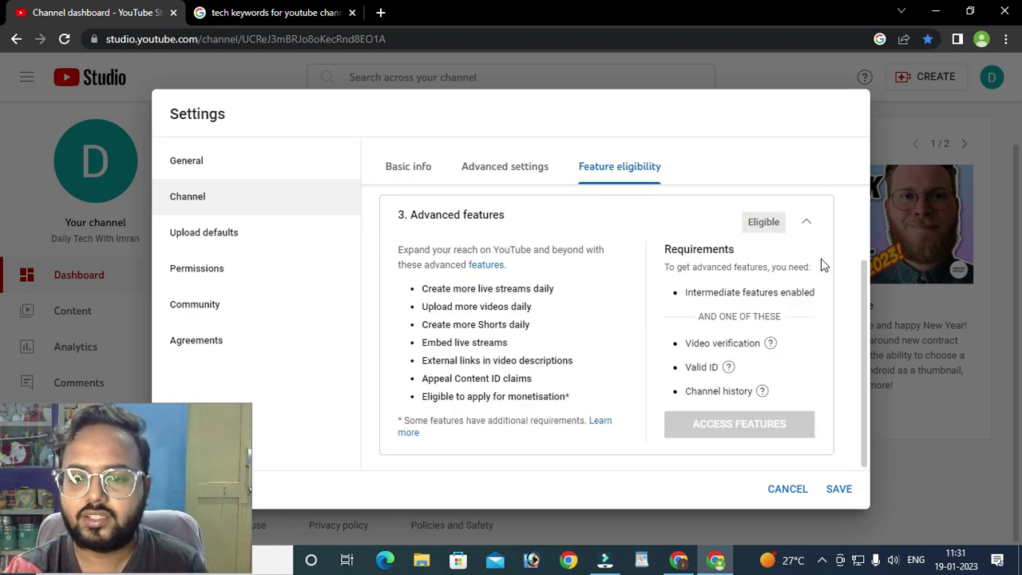
left_click_drag(696, 316, 781, 316)
left_click(805, 315)
mouse_move(696, 345)
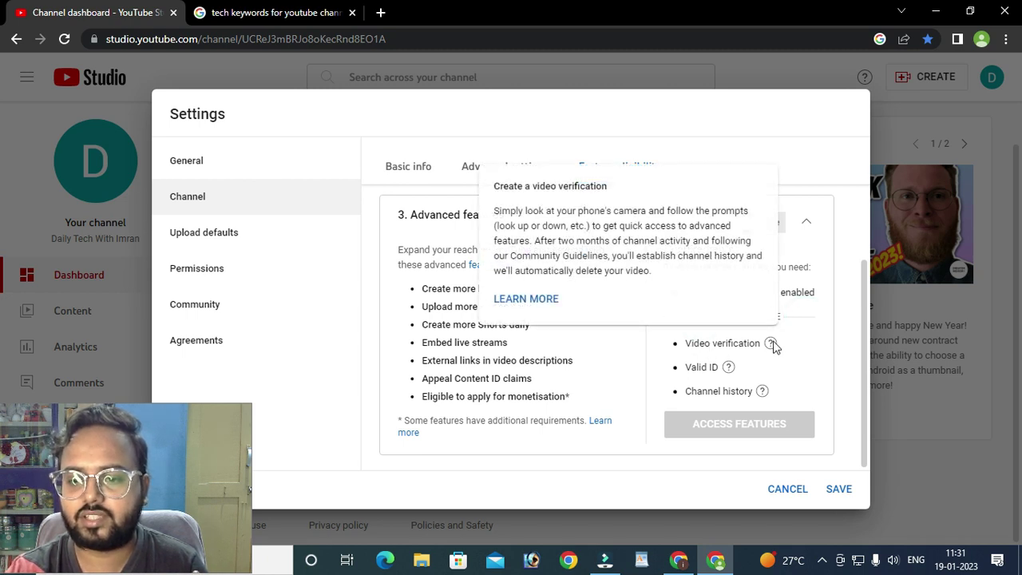
mouse_move(765, 393)
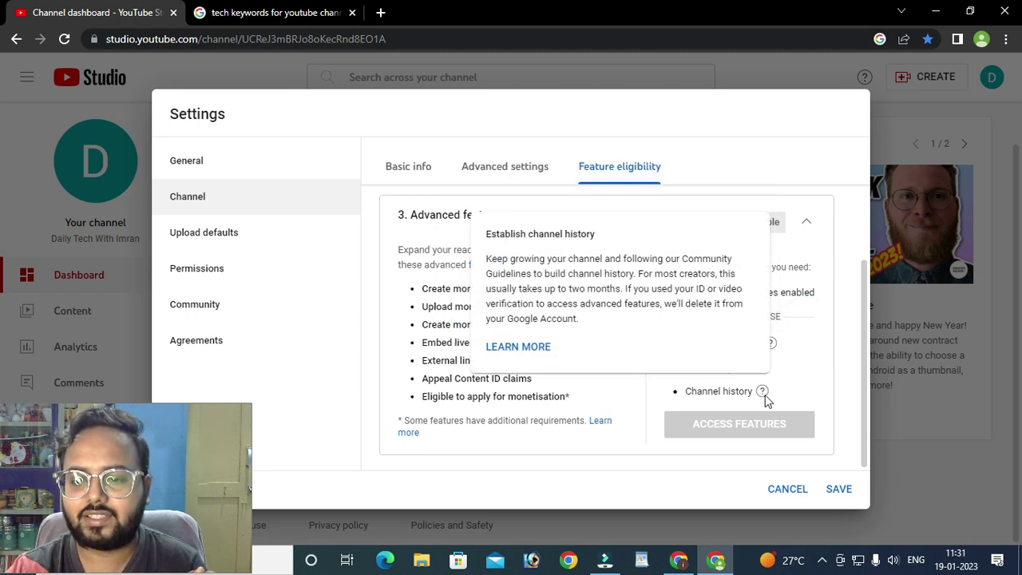
scroll(726, 423, "up", 3)
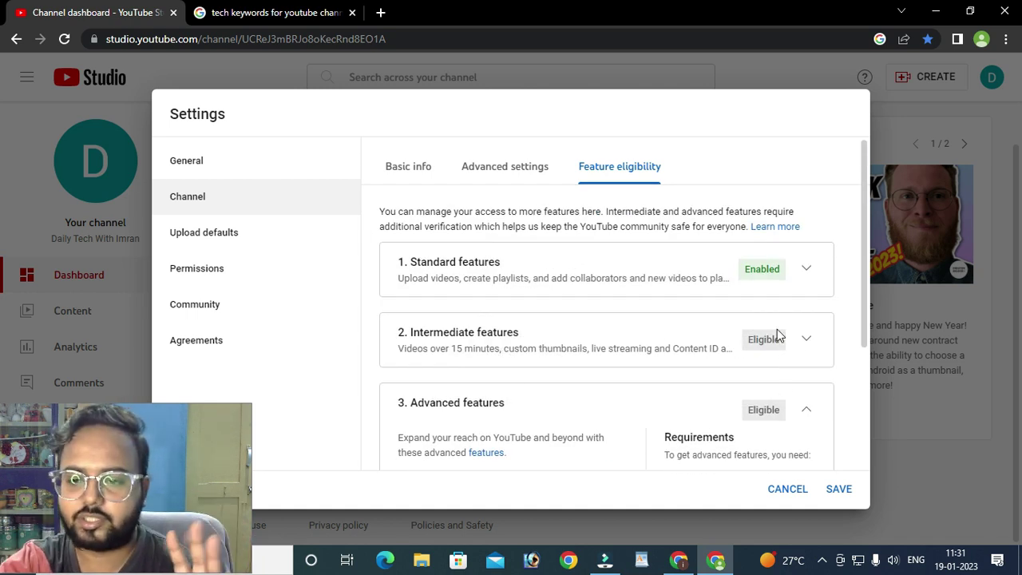
scroll(797, 357, "down", 2)
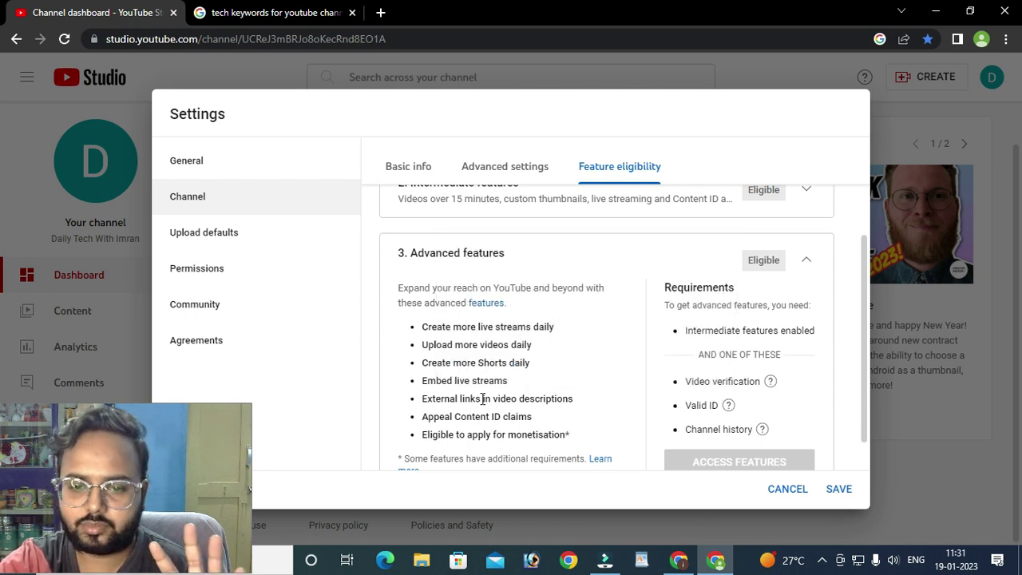
left_click_drag(425, 381, 508, 381)
left_click(455, 399)
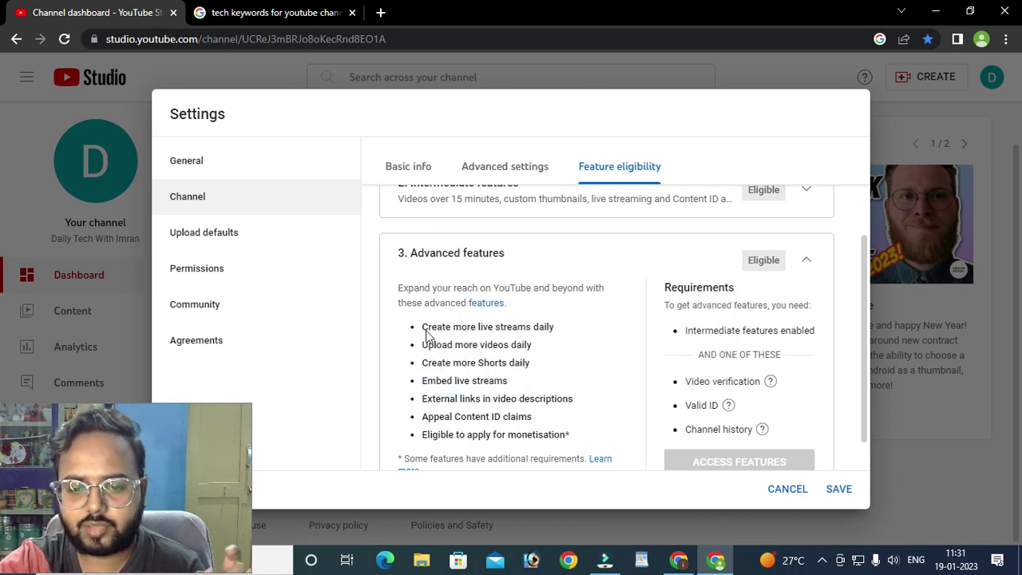
left_click_drag(426, 327, 488, 328)
left_click(543, 342)
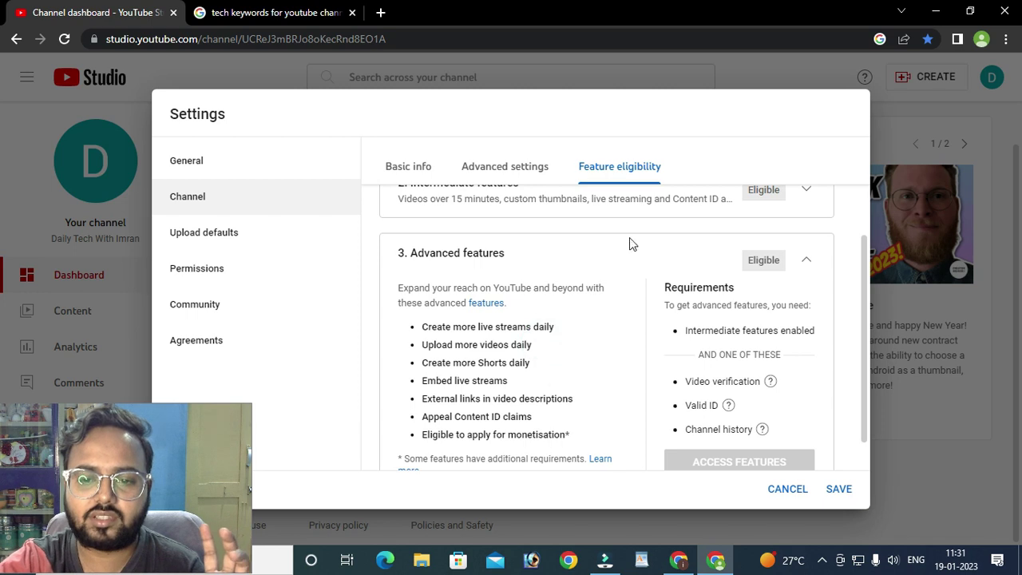
left_click_drag(425, 327, 554, 354)
left_click(424, 347)
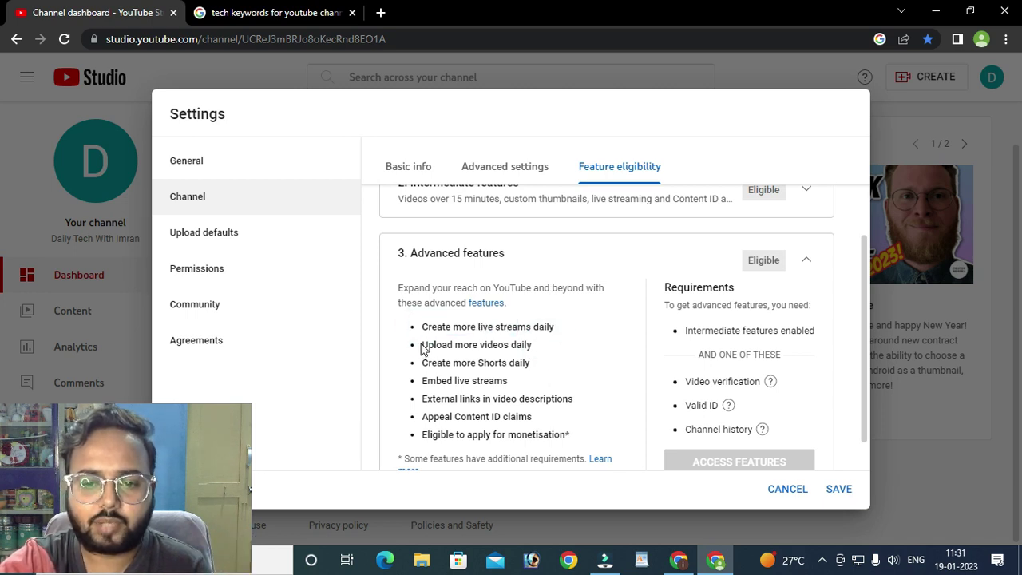
left_click_drag(429, 345, 554, 357)
left_click(555, 356)
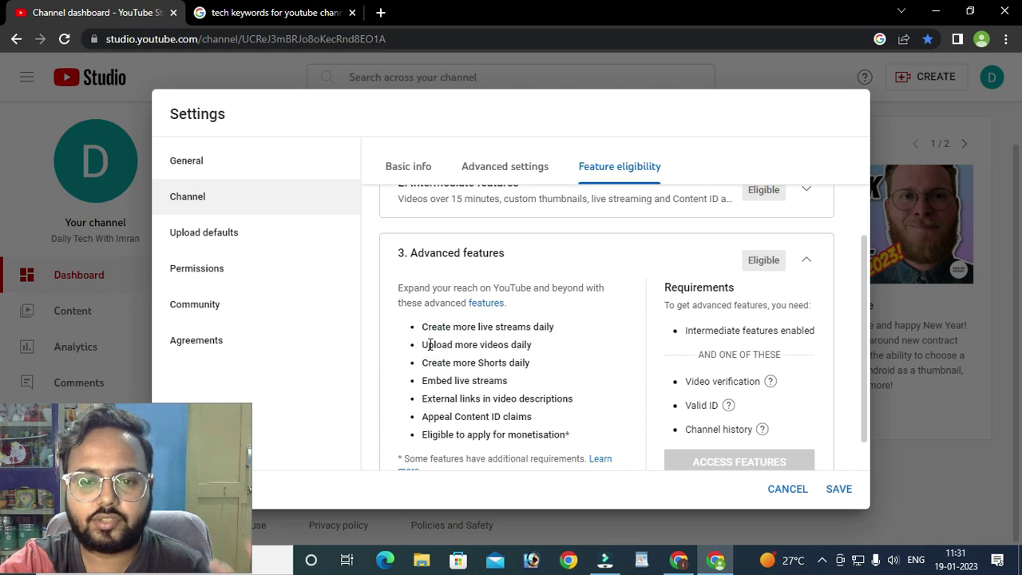
triple_click(423, 363)
left_click(564, 371)
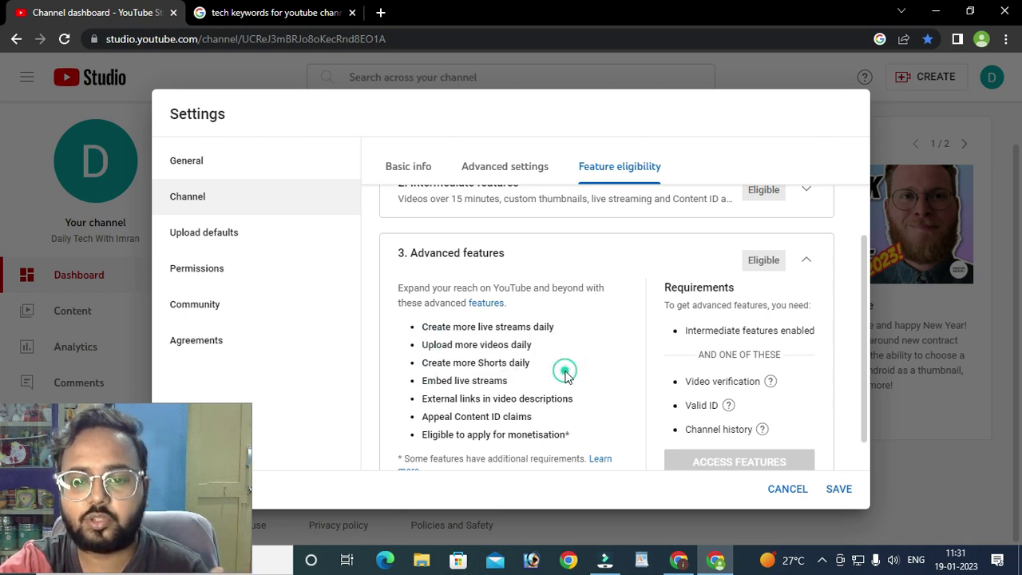
triple_click(423, 381)
left_click(556, 387)
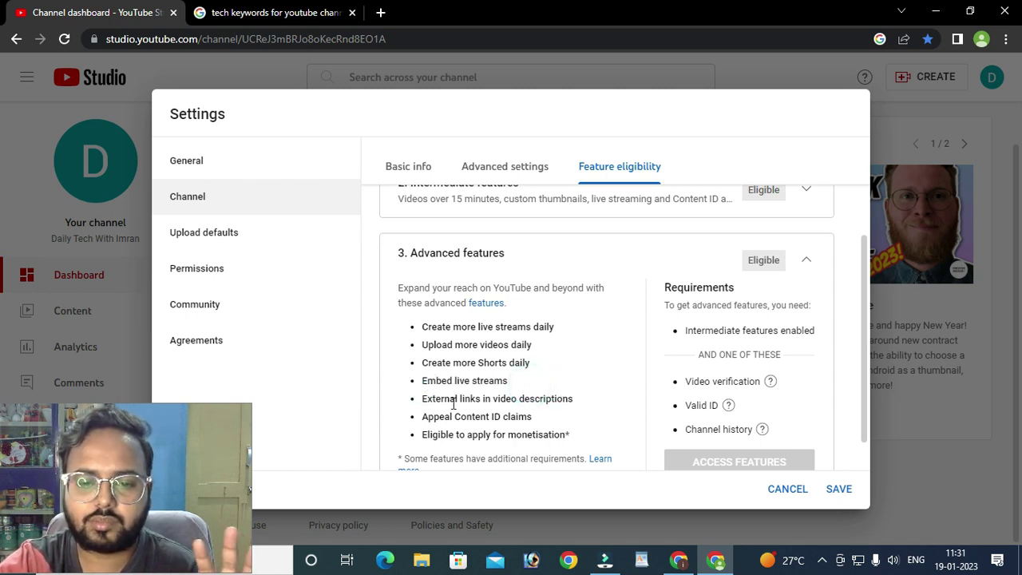
left_click_drag(423, 398, 586, 405)
left_click(586, 398)
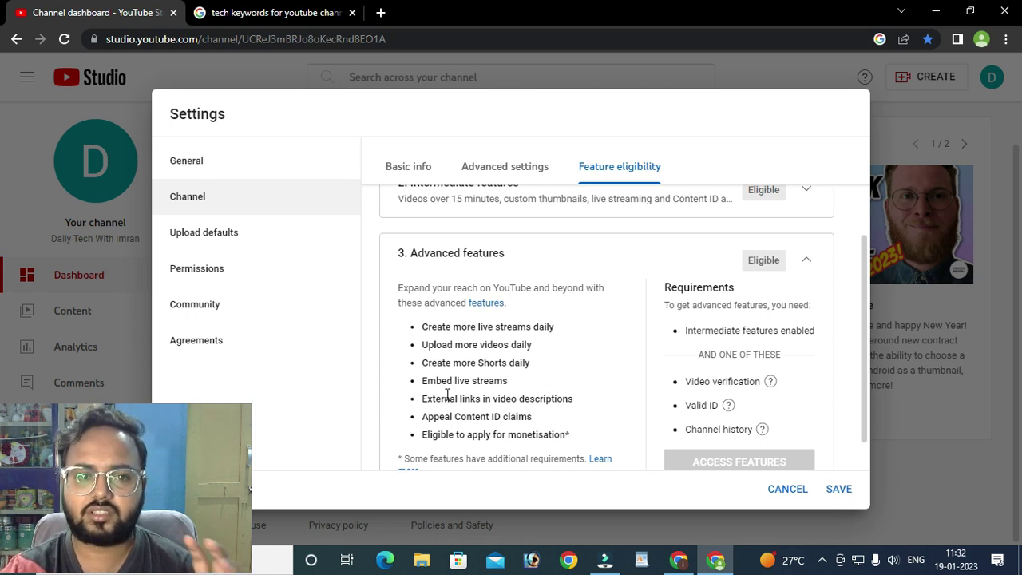
left_click_drag(421, 398, 641, 411)
left_click(638, 405)
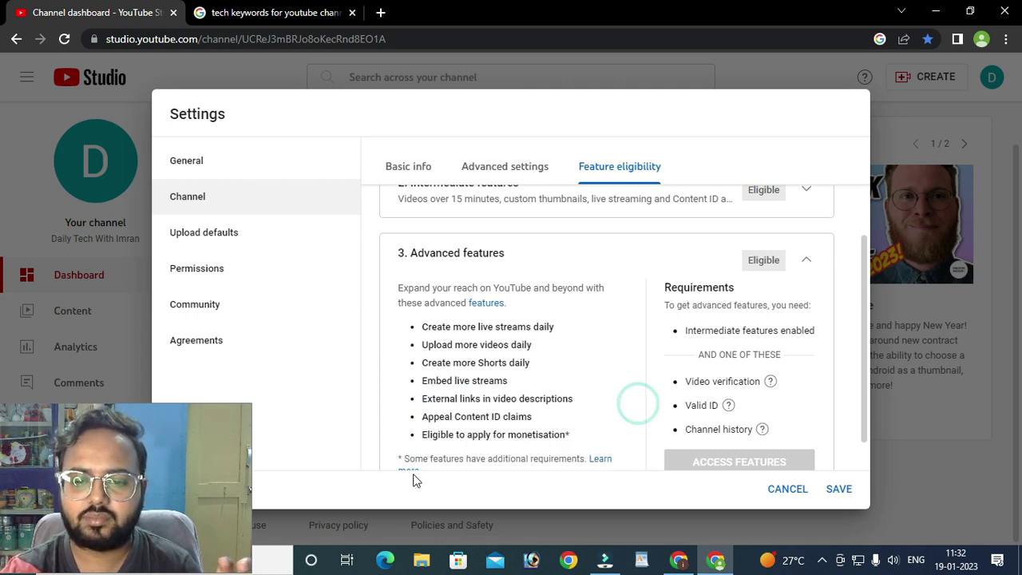
left_click_drag(427, 420, 508, 418)
left_click(508, 418)
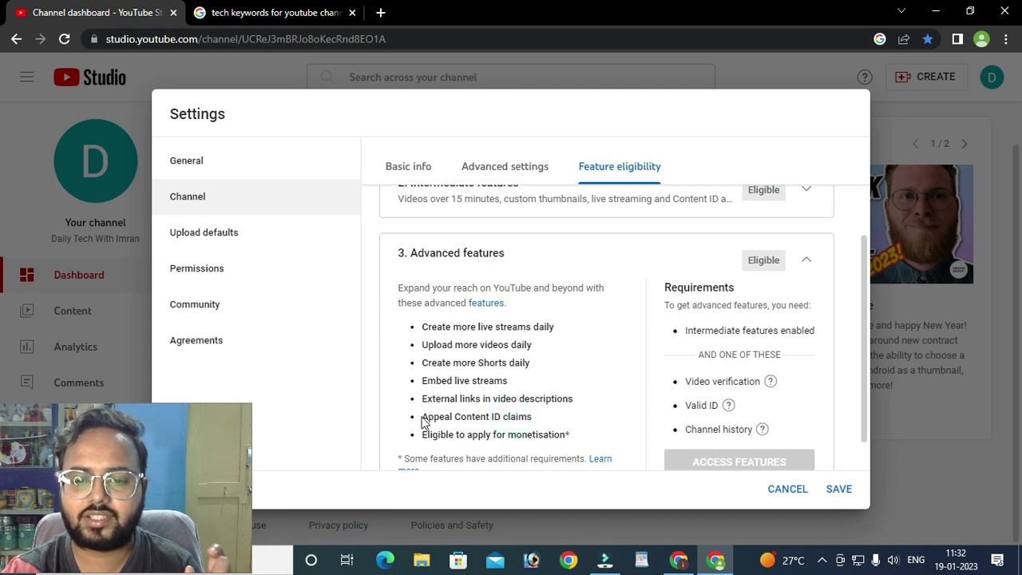
left_click_drag(424, 416, 548, 418)
left_click(548, 420)
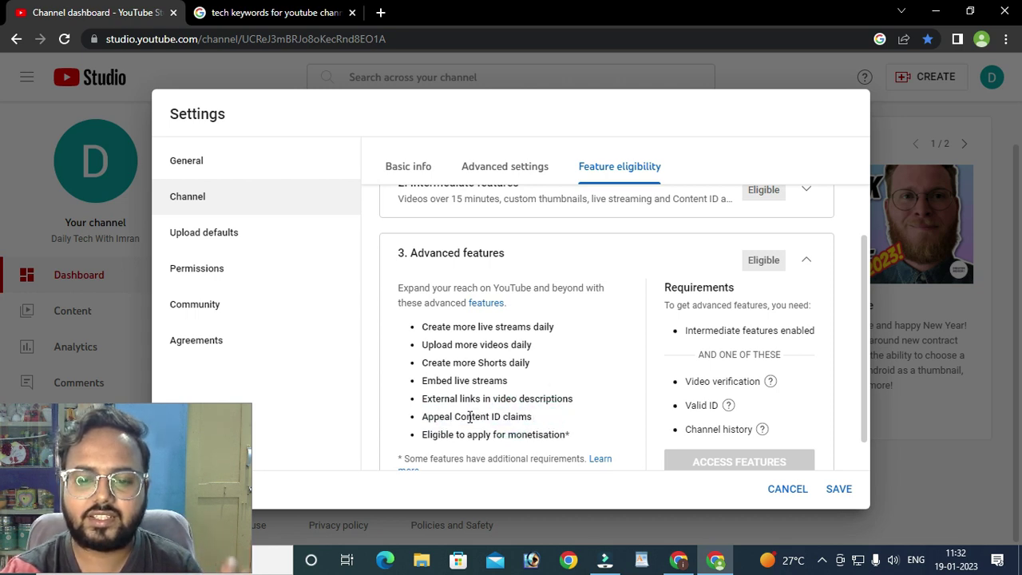
left_click_drag(456, 416, 563, 423)
left_click(564, 422)
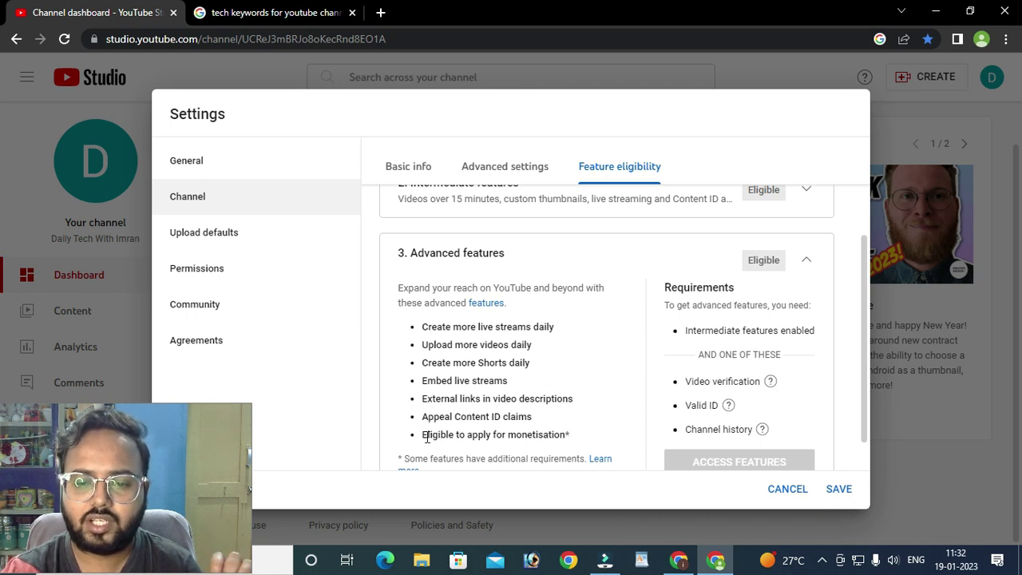
left_click_drag(444, 437, 575, 440)
left_click(575, 434)
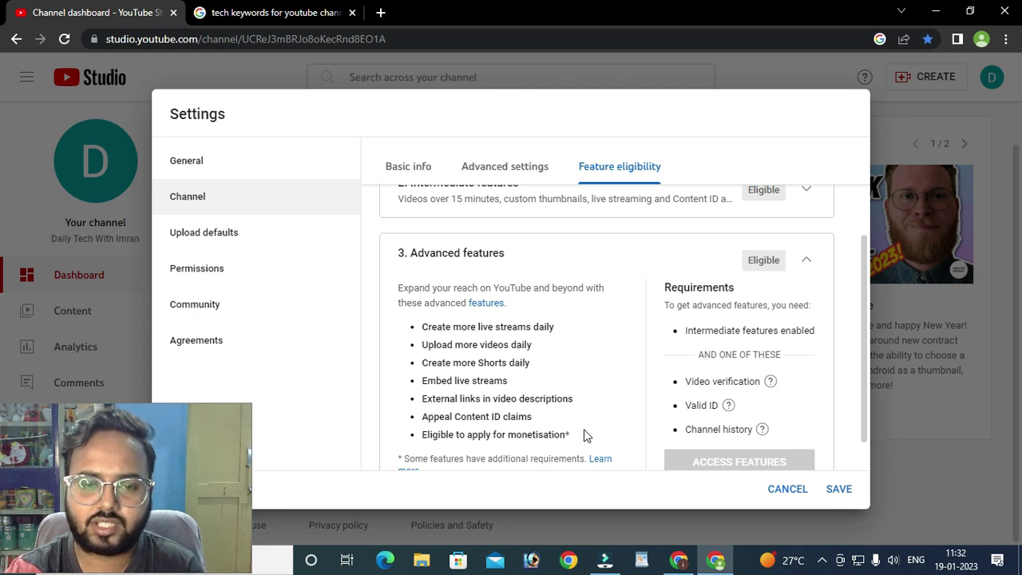
left_click_drag(568, 435, 605, 431)
left_click(604, 431)
scroll(723, 439, "down", 1)
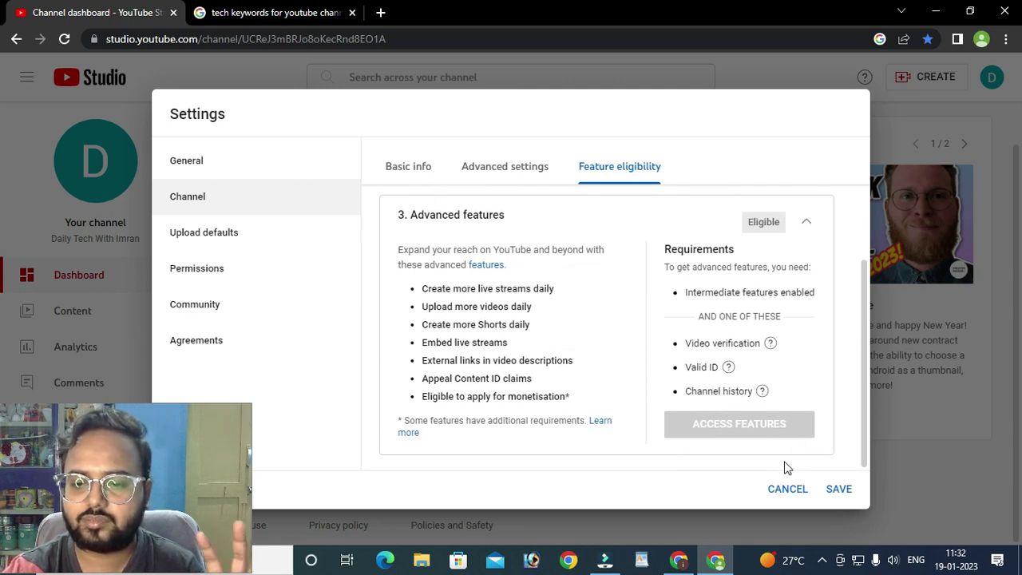
scroll(735, 417, "up", 3)
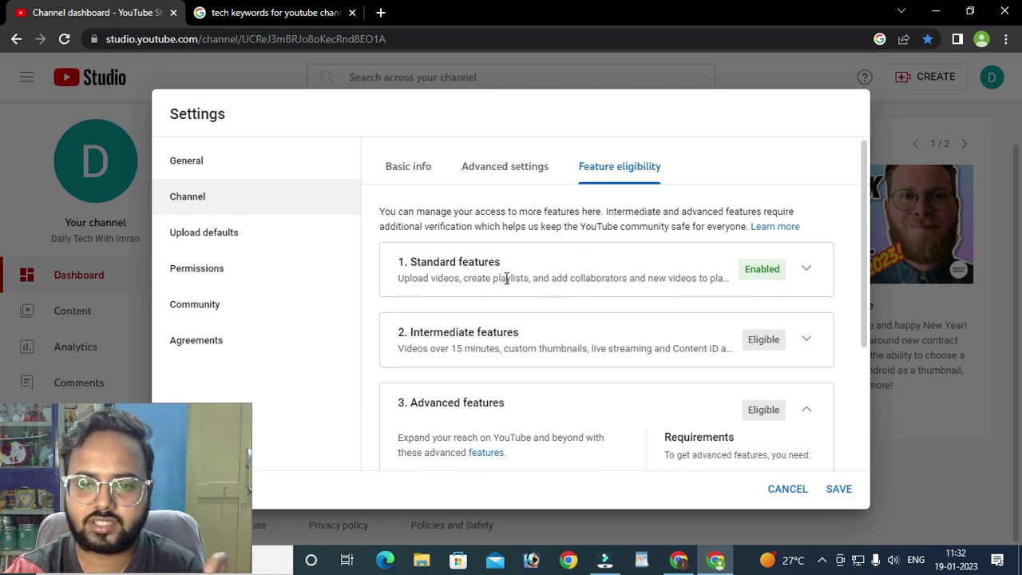
scroll(627, 336, "down", 3)
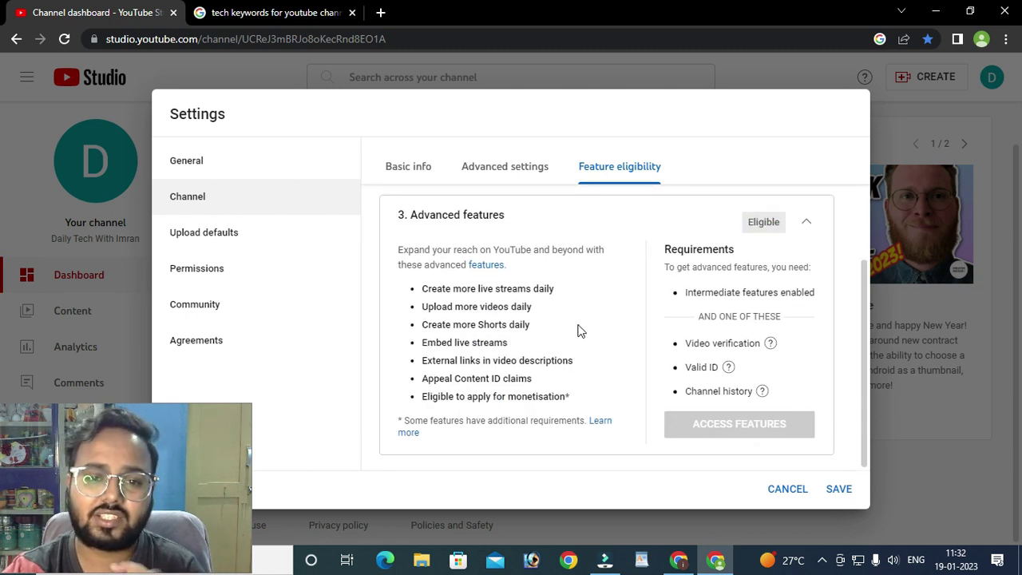
scroll(579, 347, "up", 2)
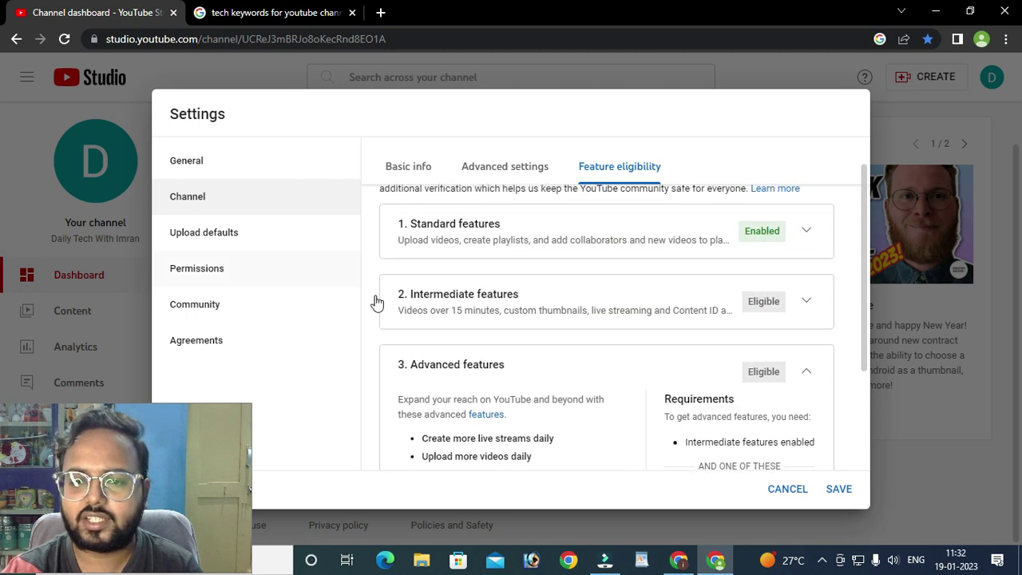
left_click(805, 303)
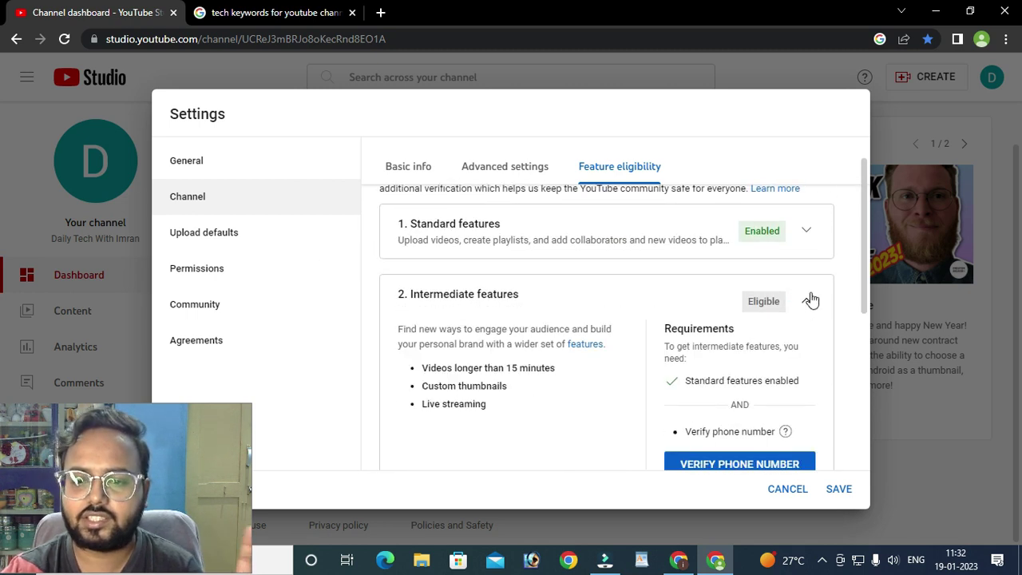
left_click(807, 301)
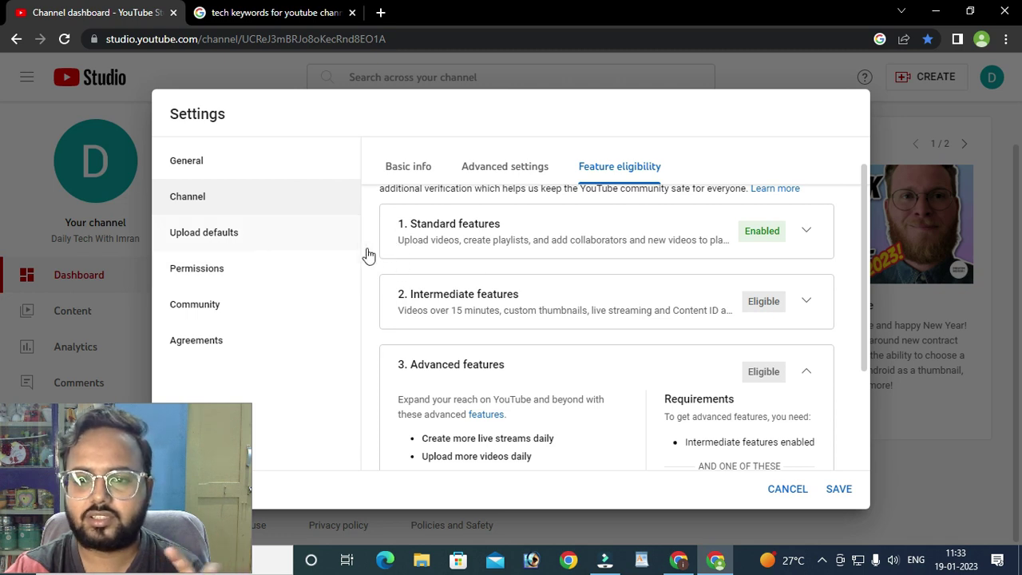
scroll(463, 294, "down", 2)
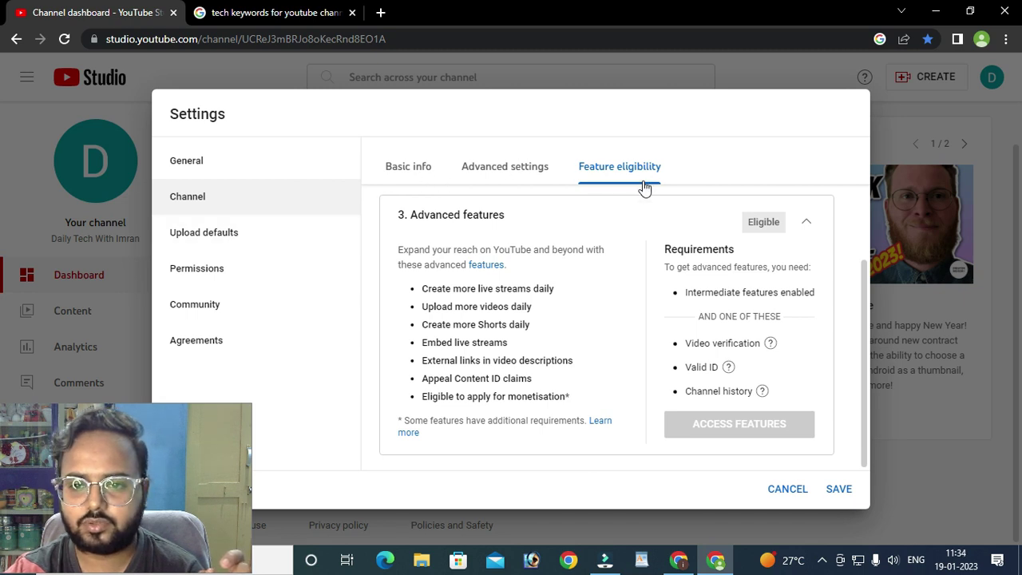
scroll(570, 349, "up", 3)
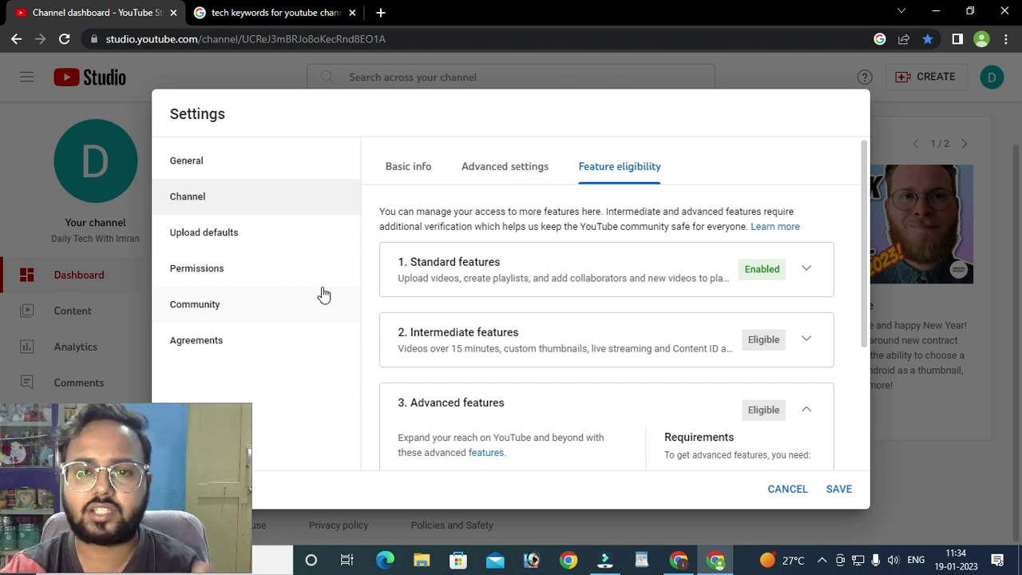
left_click(224, 231)
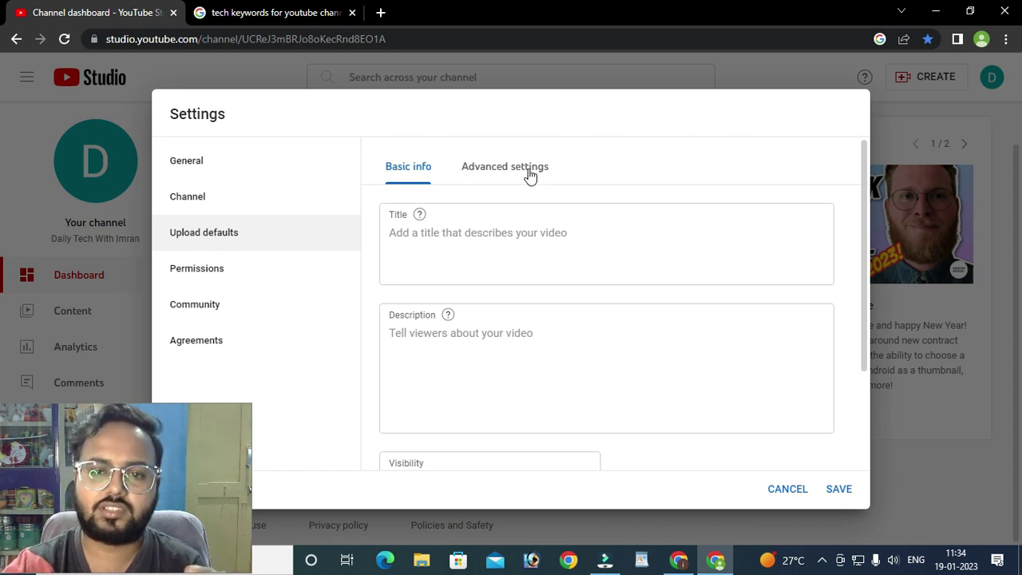
left_click(409, 166)
left_click(461, 238)
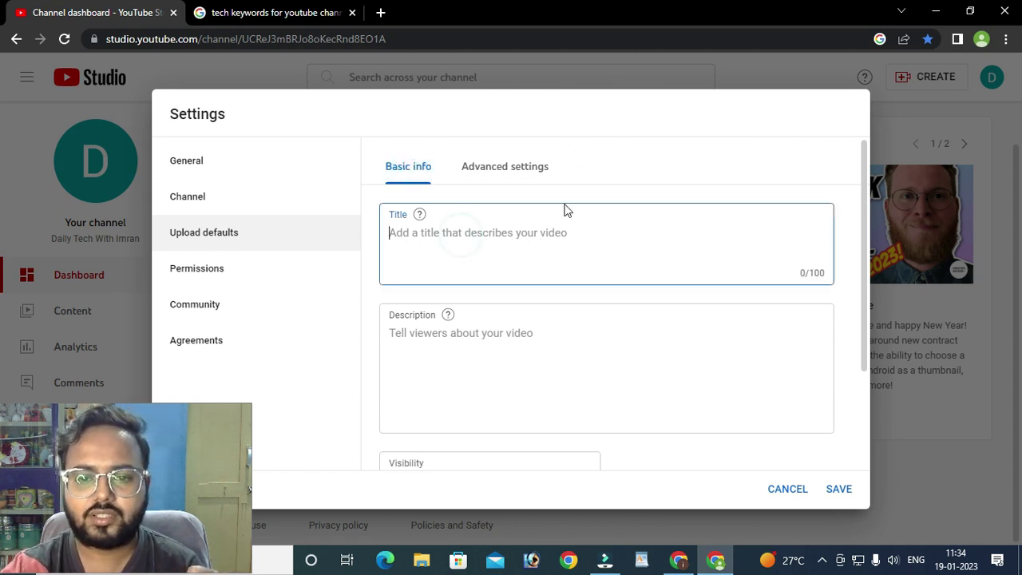
scroll(503, 298, "down", 3)
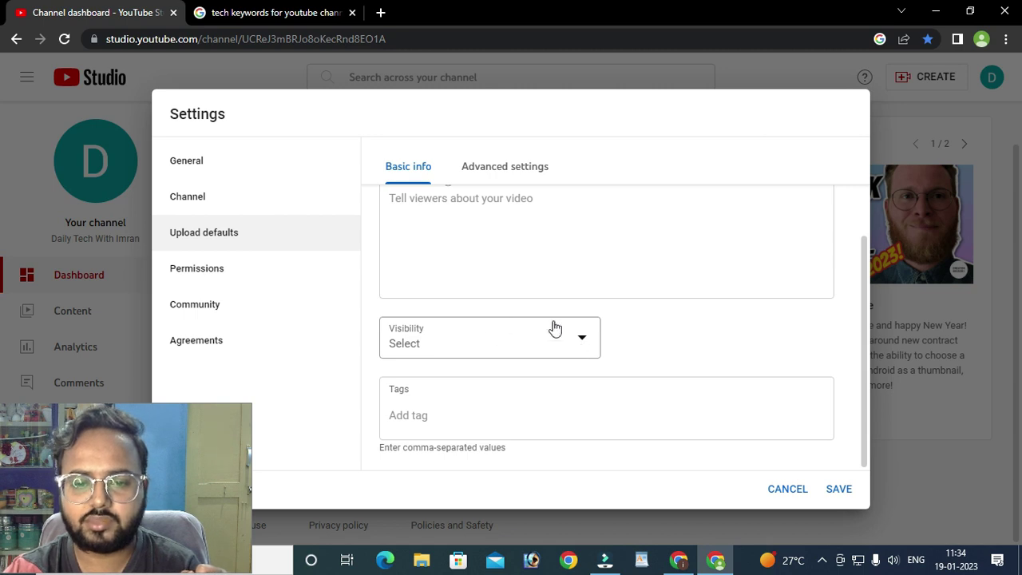
scroll(516, 386, "up", 2)
left_click(480, 239)
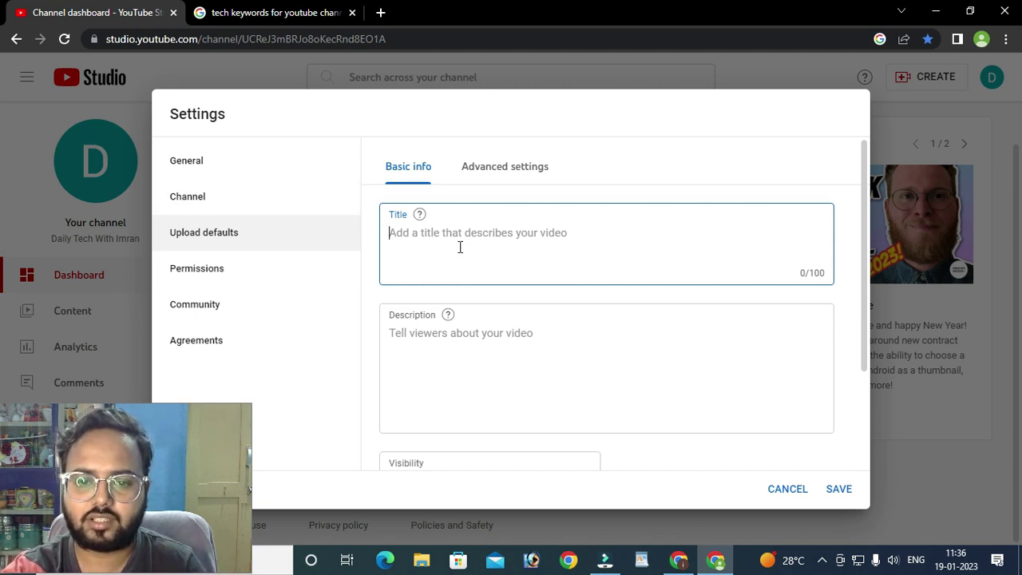
left_click(517, 336)
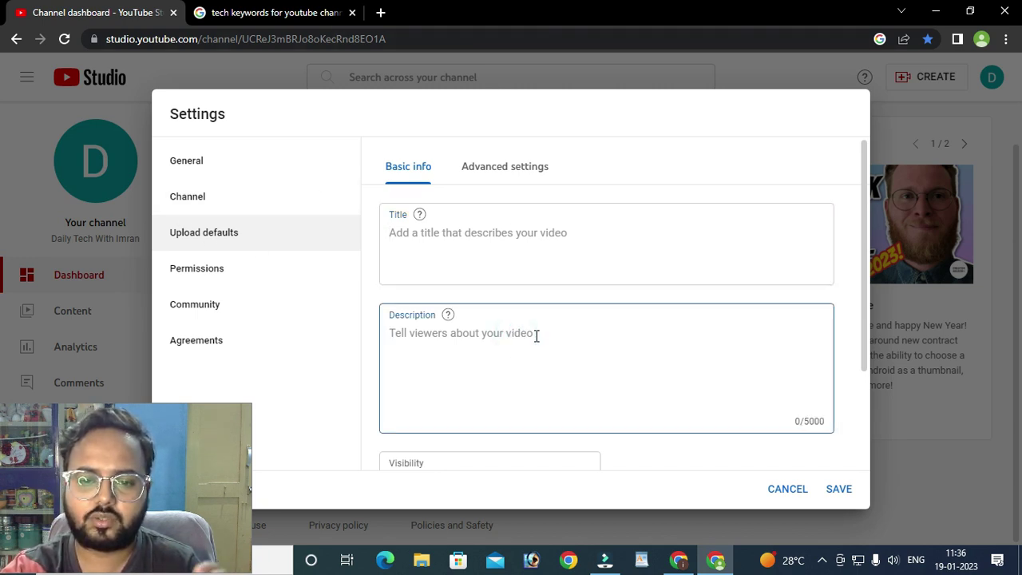
scroll(536, 336, "down", 1)
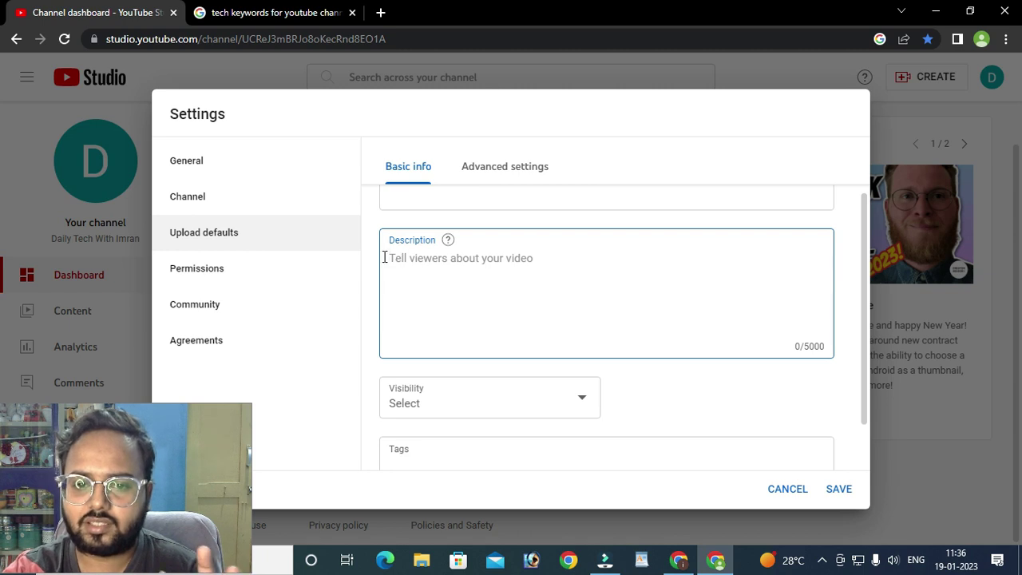
scroll(459, 217, "up", 1)
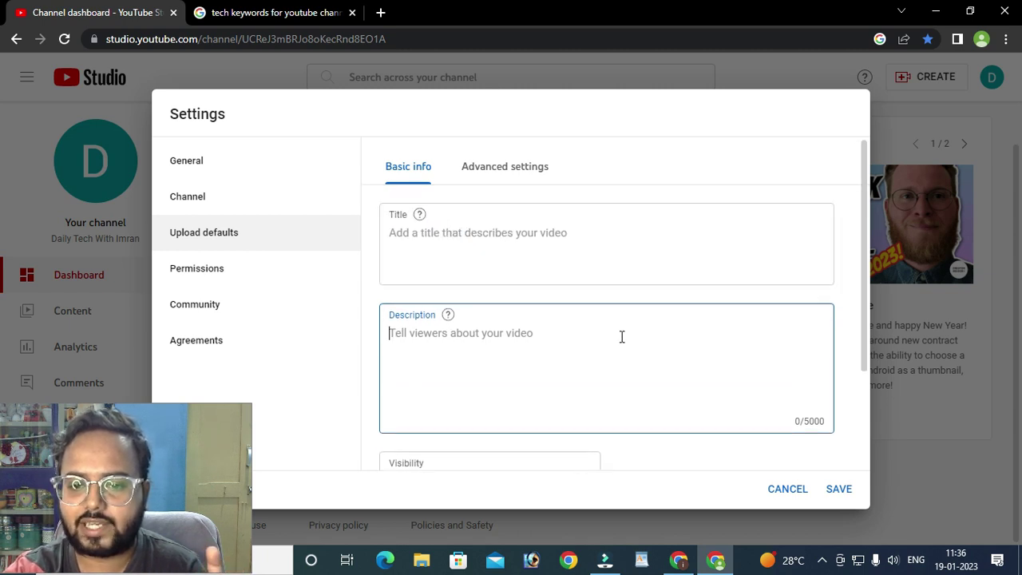
scroll(621, 337, "down", 1)
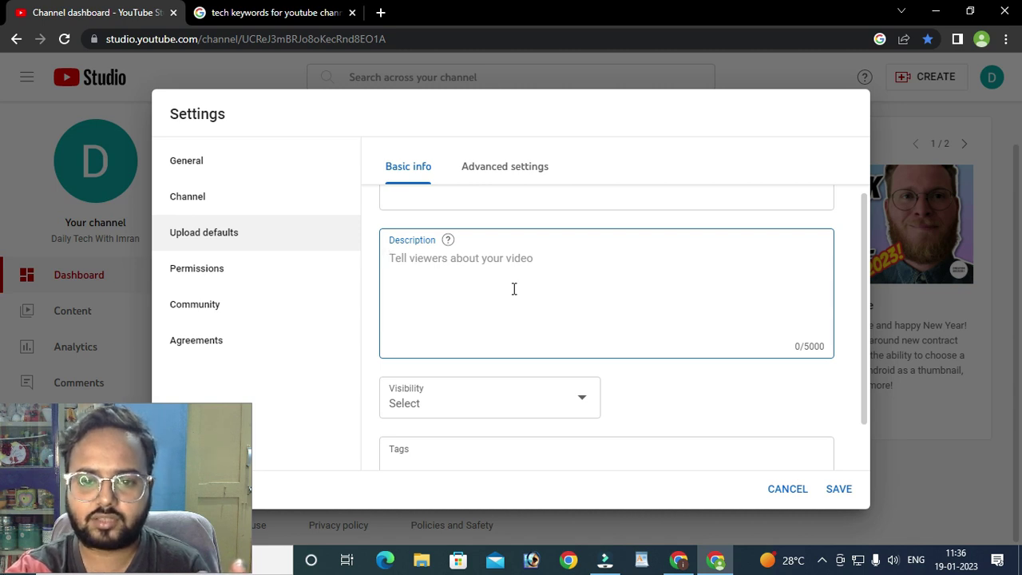
scroll(553, 355, "down", 1)
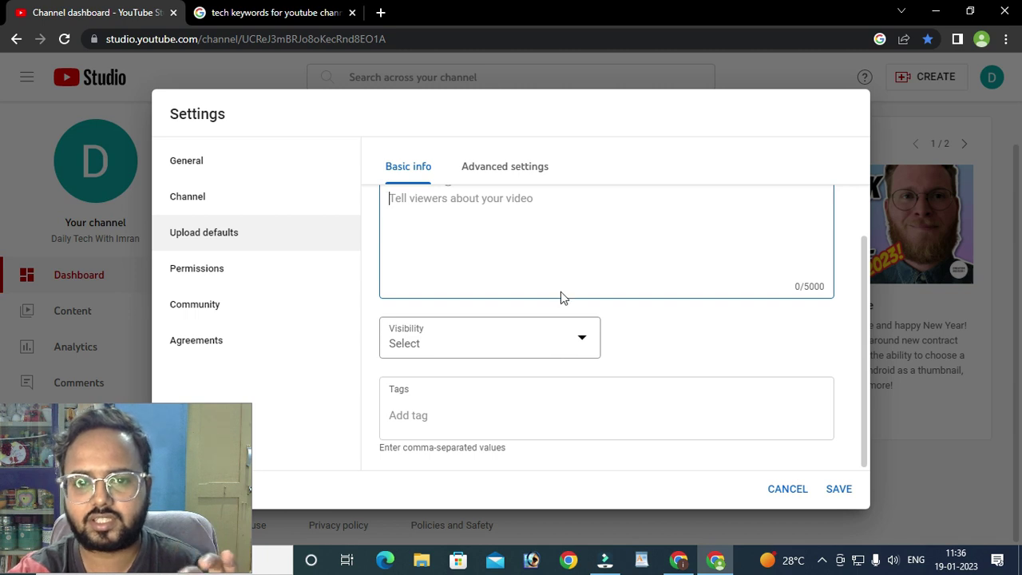
scroll(523, 217, "up", 1)
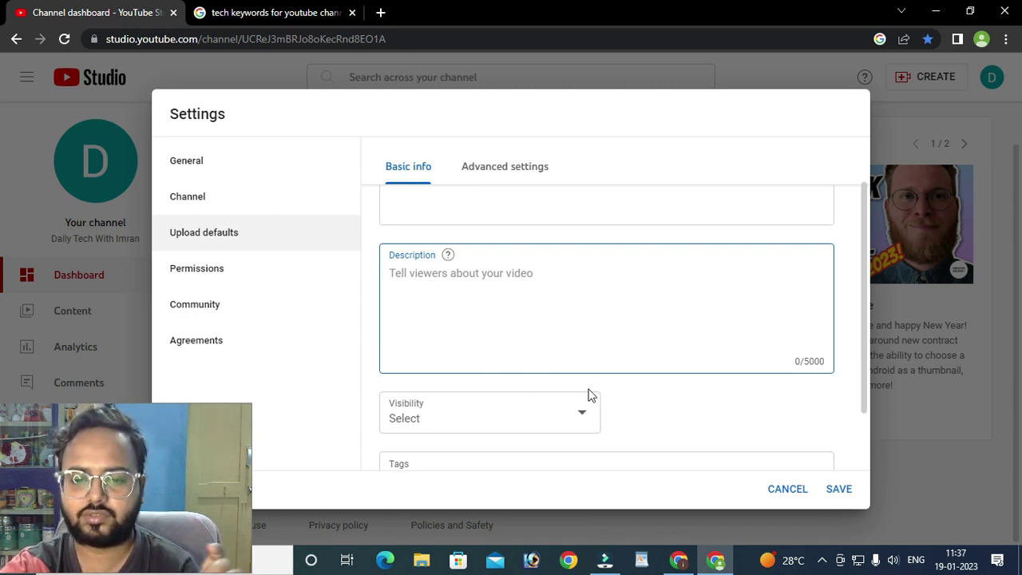
scroll(610, 392, "down", 1)
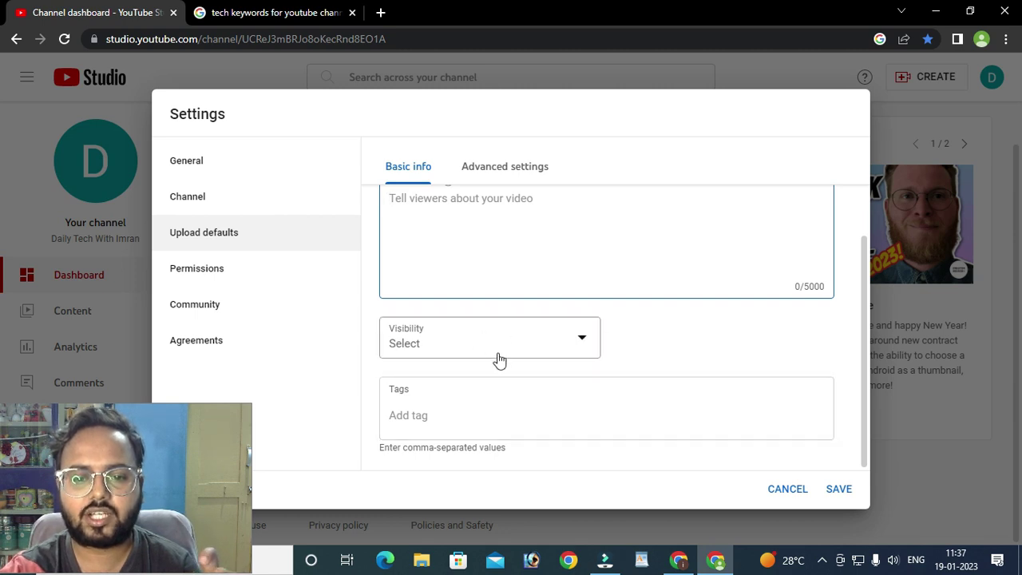
- Try Public, then Unlisted, as the default upload visibility
left_click(579, 351)
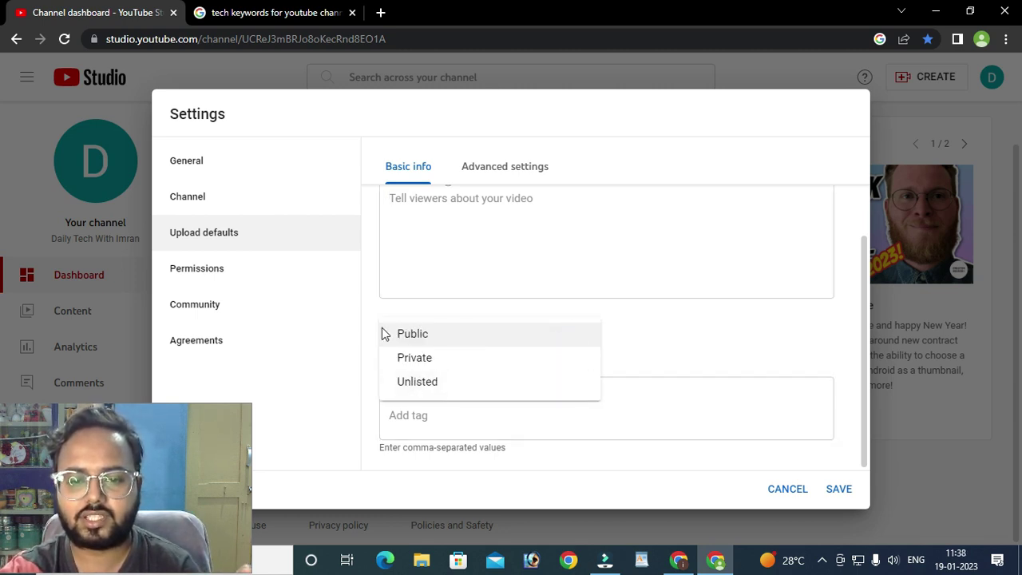
left_click(674, 359)
left_click(604, 348)
left_click(443, 335)
left_click(681, 351)
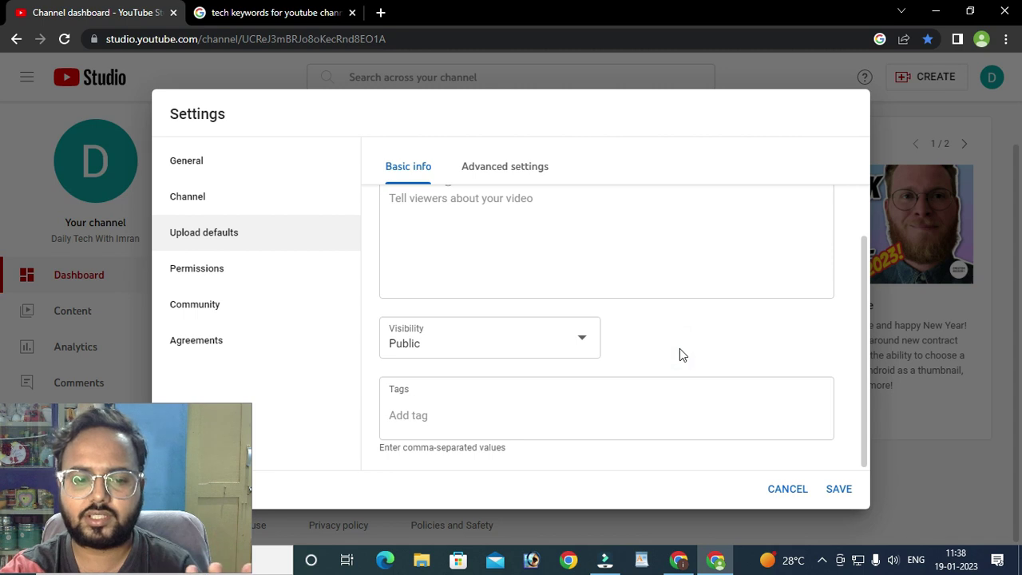
left_click(540, 345)
left_click(430, 381)
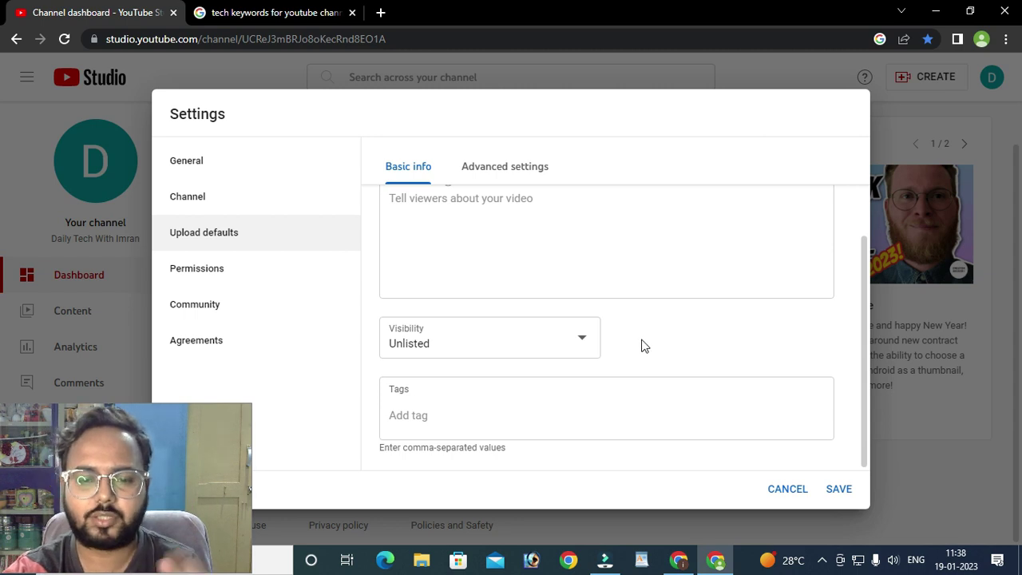
- Cycle through Private and Public, then leave the default visibility on Unlisted
left_click(589, 341)
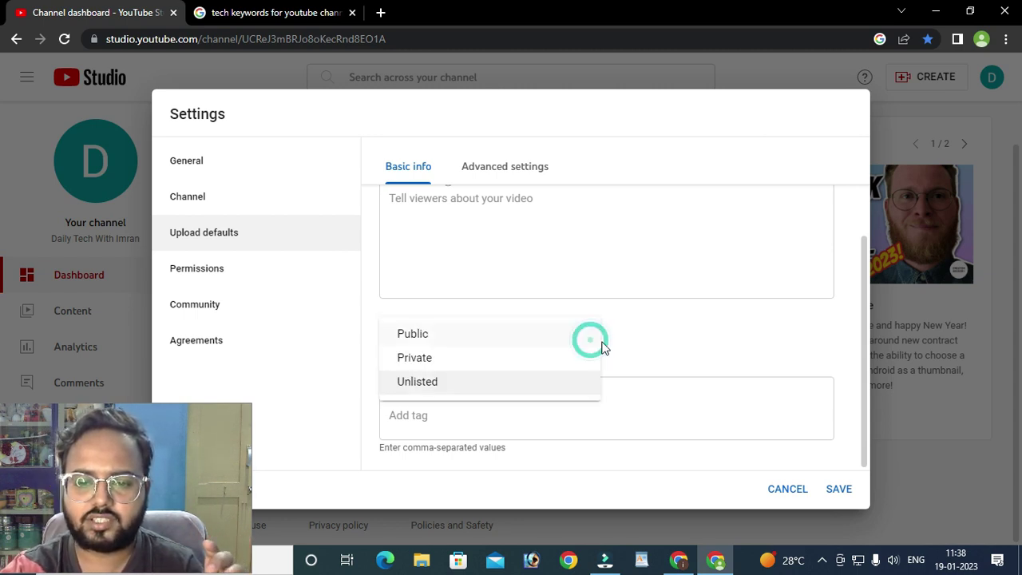
left_click(437, 361)
left_click(721, 356)
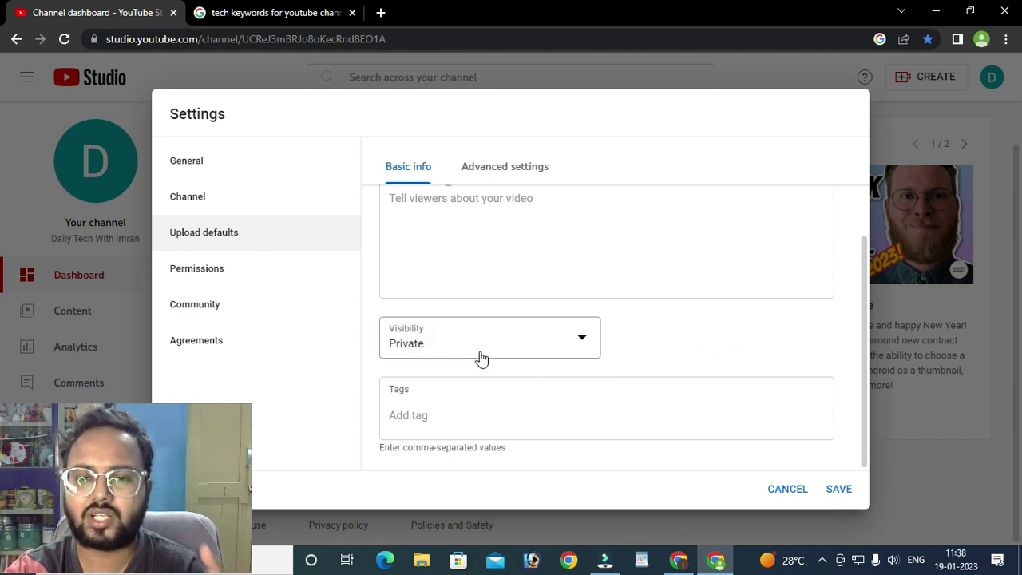
left_click(590, 354)
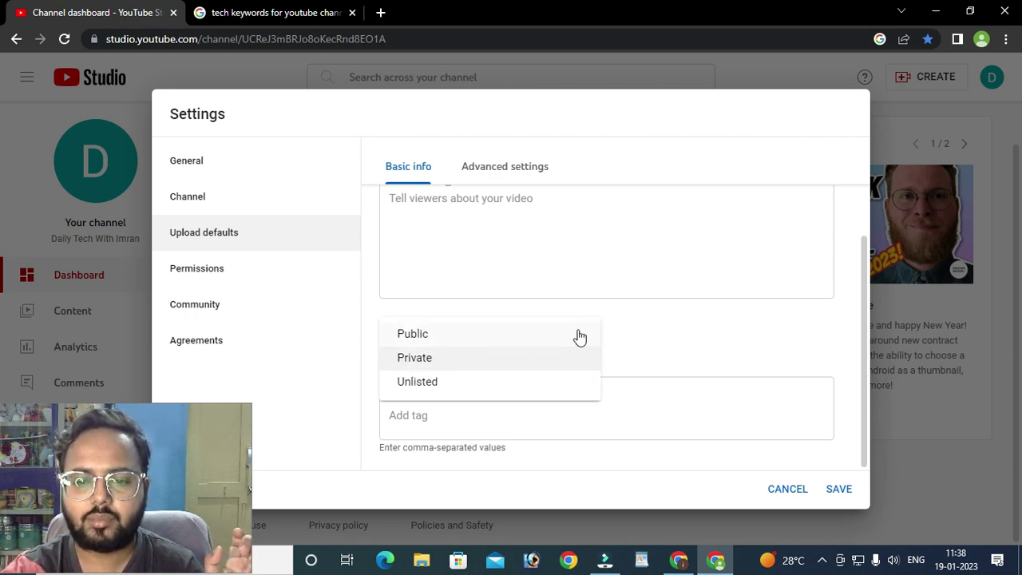
left_click(557, 357)
left_click(558, 360)
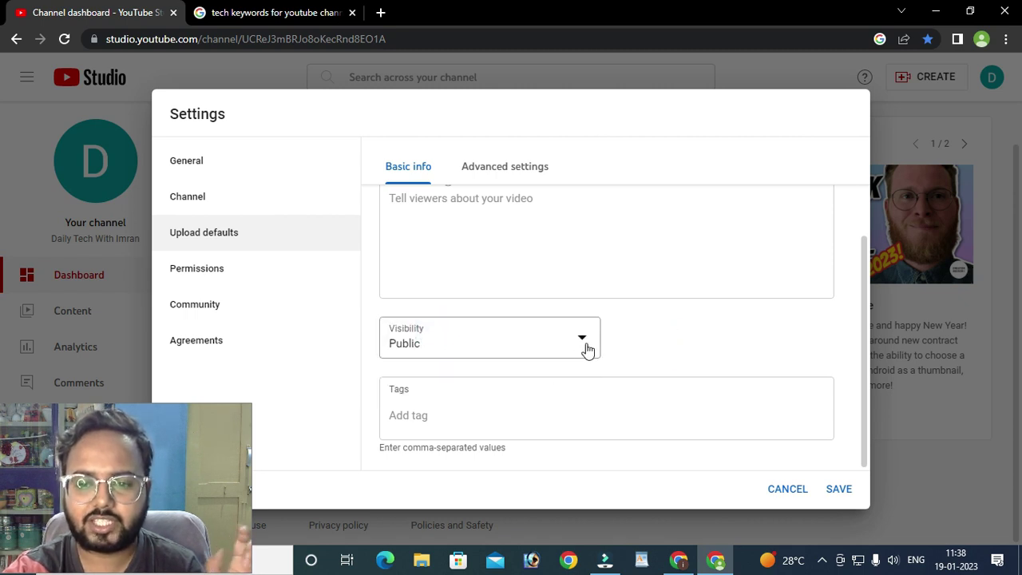
left_click(585, 343)
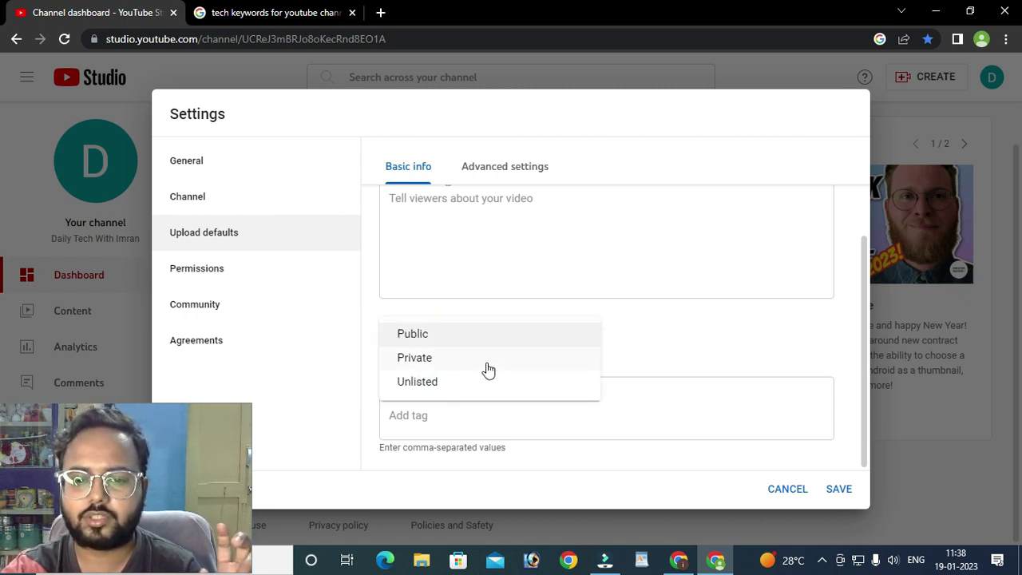
left_click(450, 388)
left_click(702, 328)
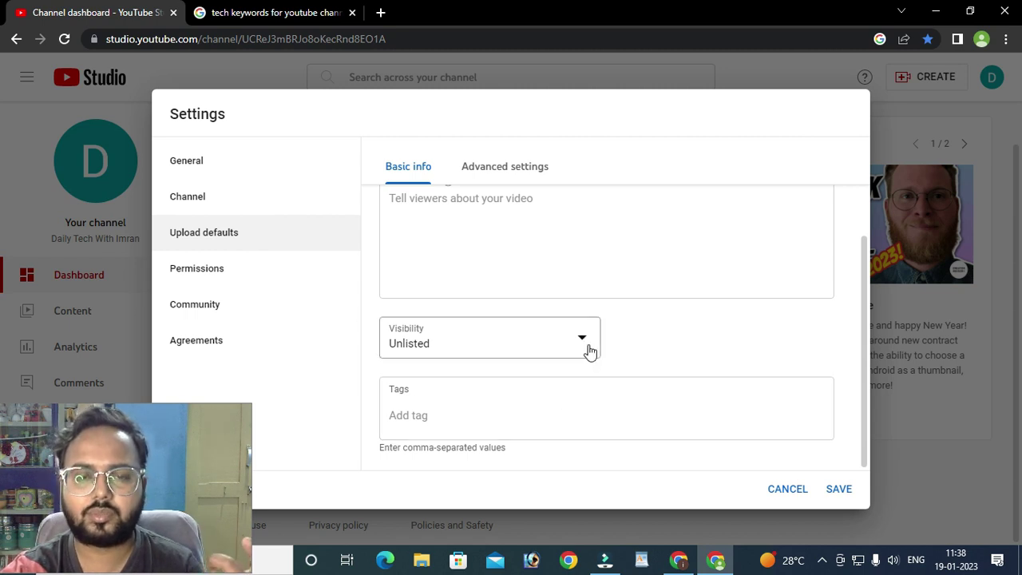
left_click(534, 413)
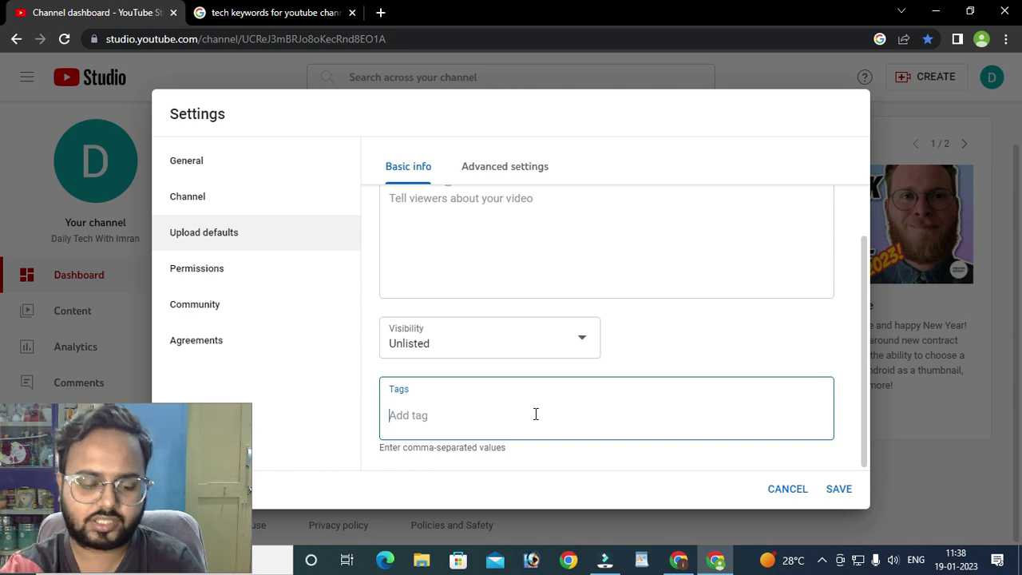
type("tech")
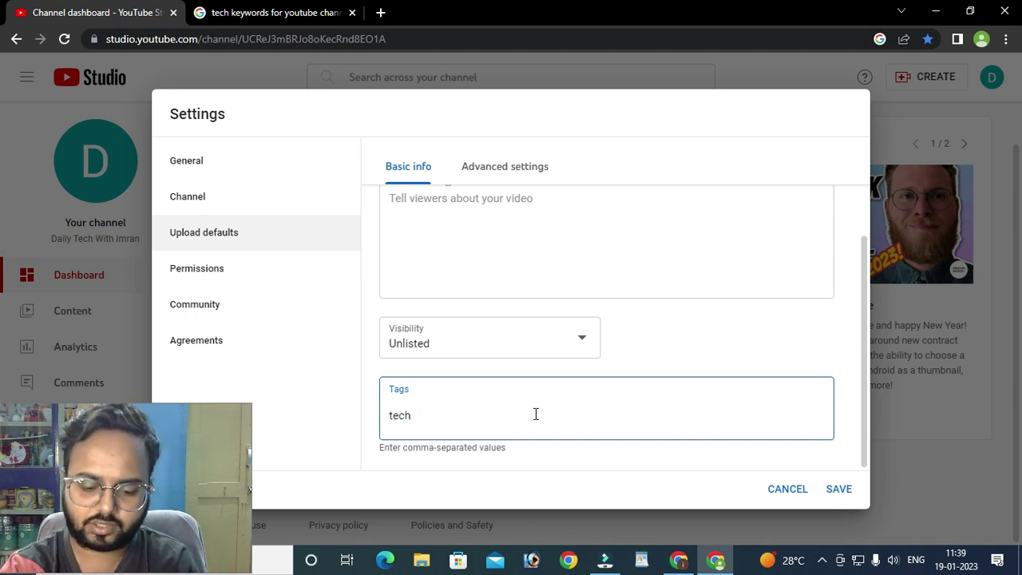
type(", daily tech with imran")
key("Return")
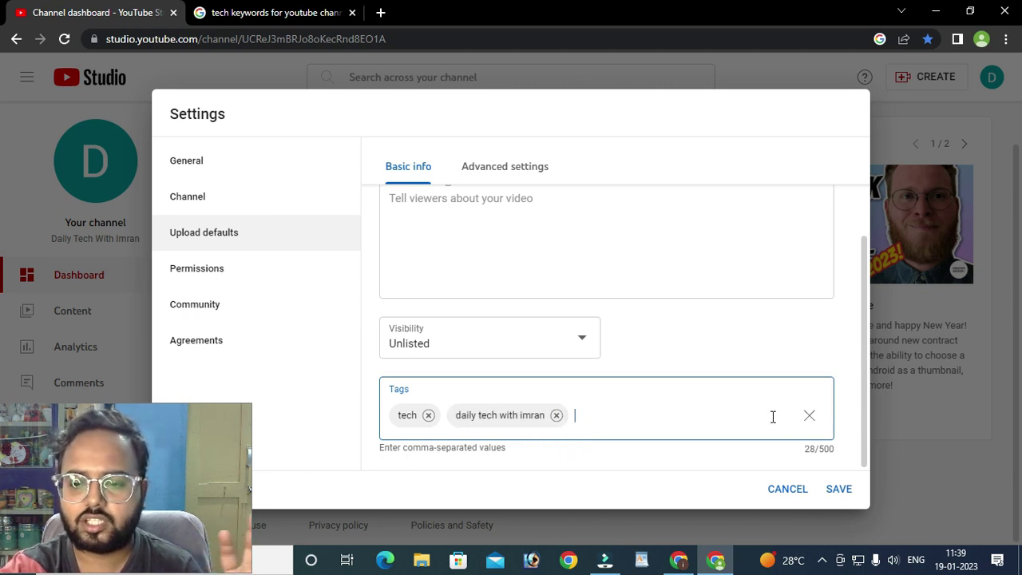
left_click(808, 421)
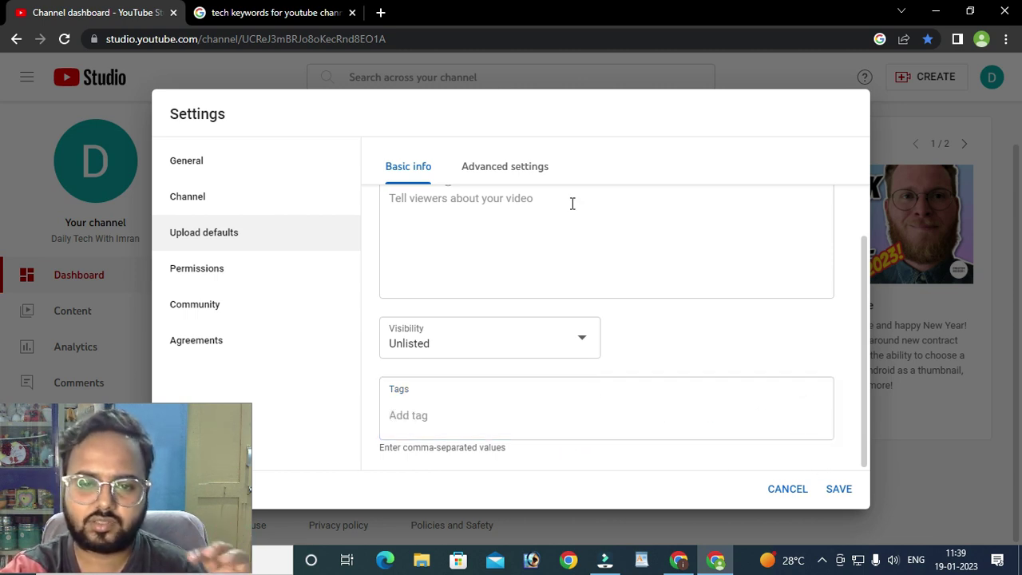
scroll(534, 297, "up", 2)
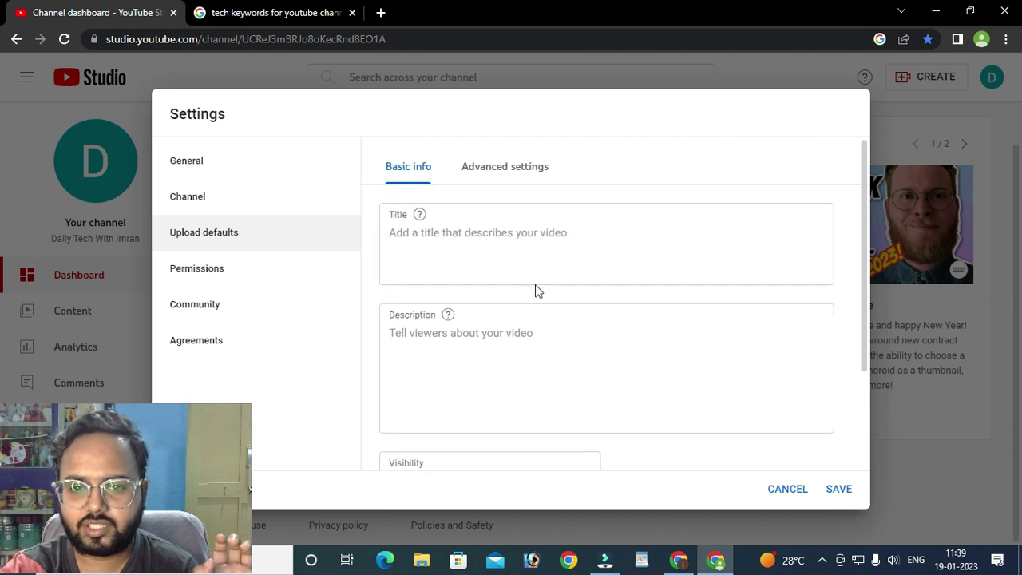
- Open the Advanced settings tab of Upload defaults and highlight the automatic chapters option
left_click(504, 177)
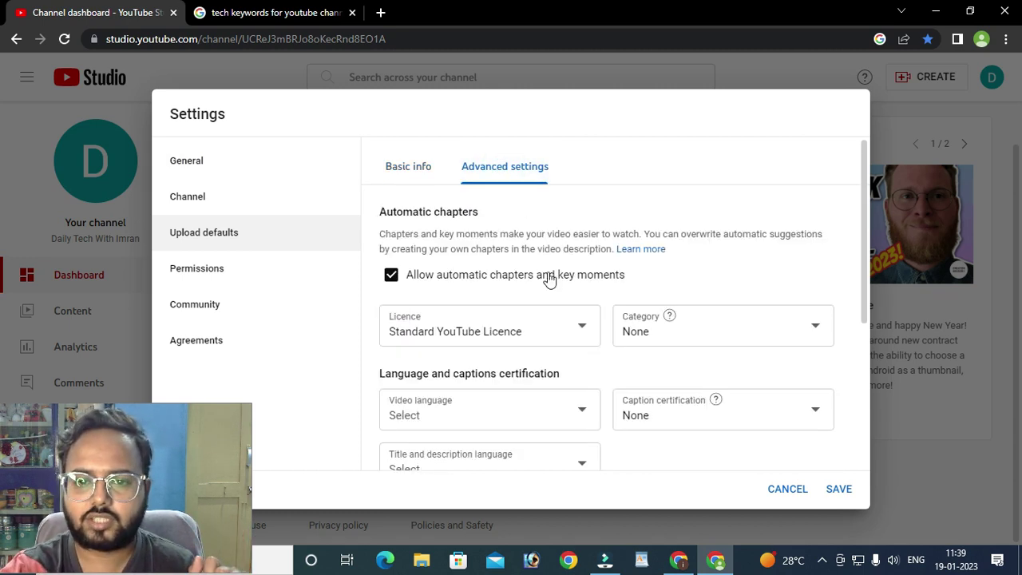
scroll(417, 244, "down", 1)
scroll(514, 295, "up", 1)
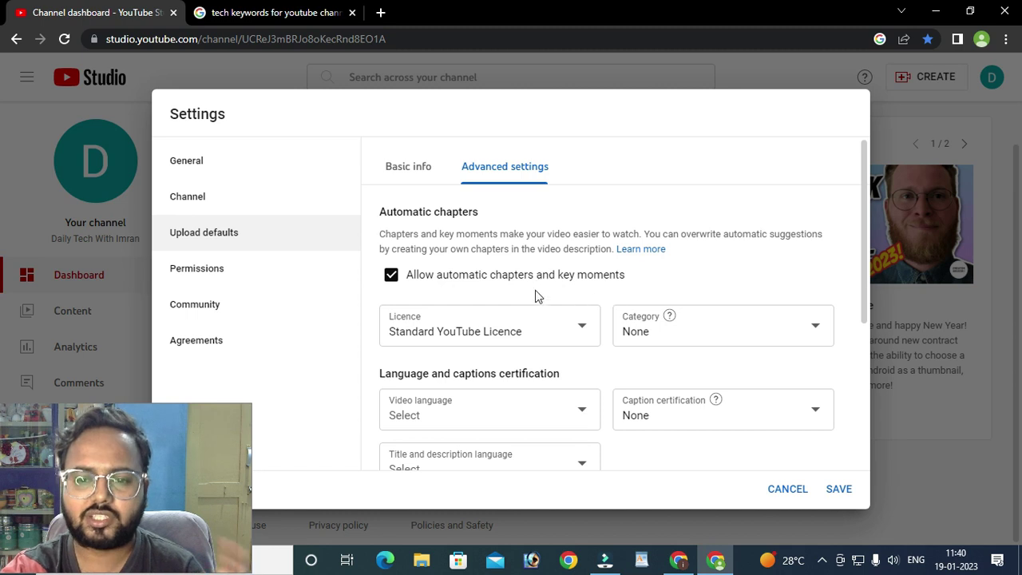
left_click_drag(641, 276, 458, 276)
left_click(700, 274)
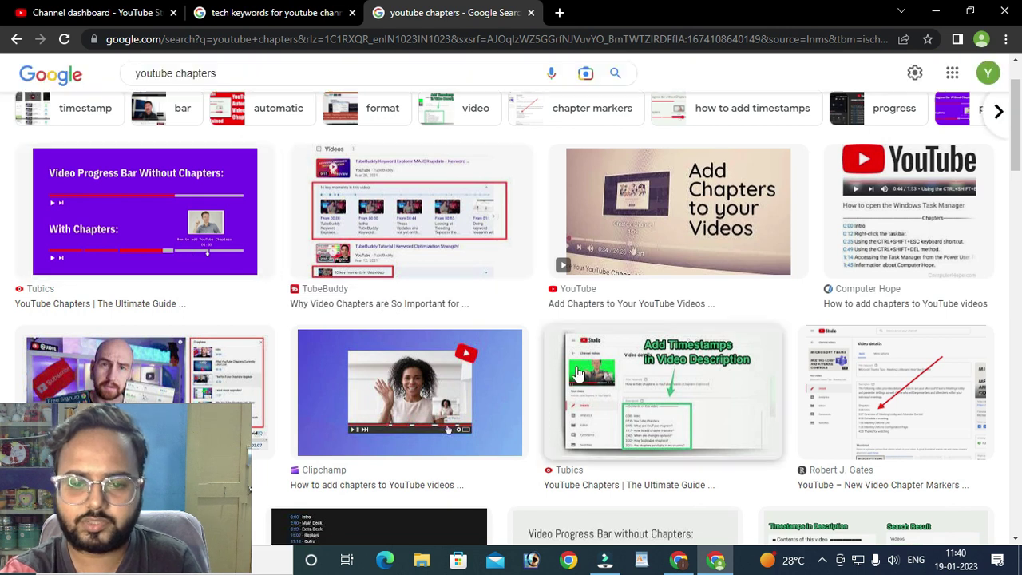
- Preview the Clipchamp chapters image, then the Tubics 'YouTube Chapters | The Ultimate Guide' image
scroll(579, 373, "down", 2)
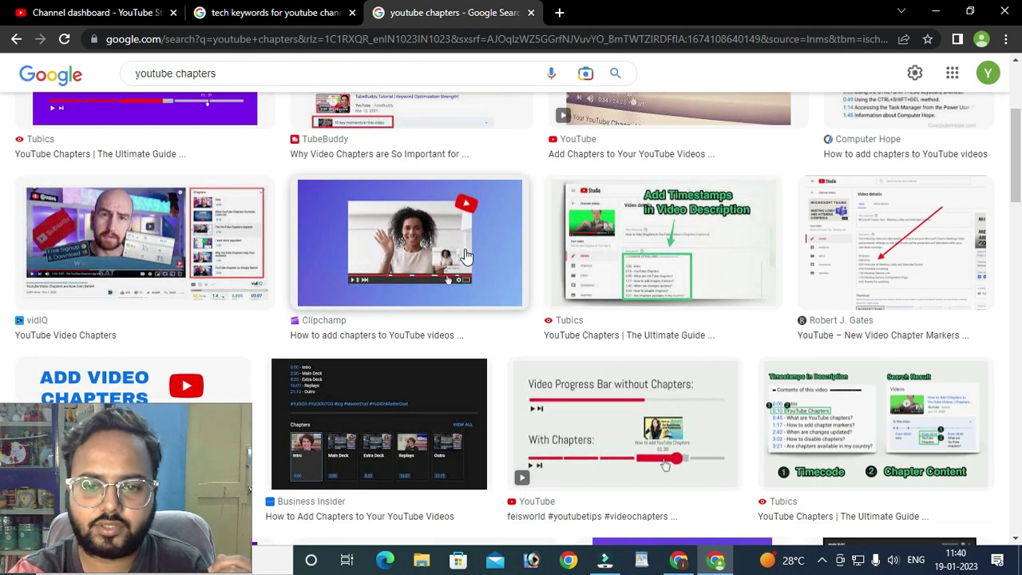
left_click(467, 256)
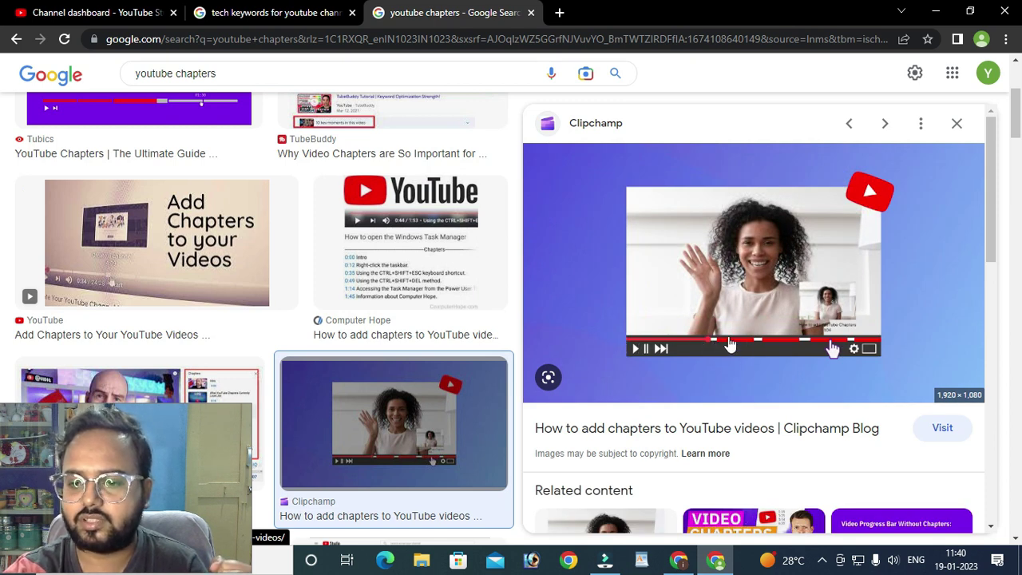
scroll(765, 368, "up", 1)
scroll(765, 369, "up", 2)
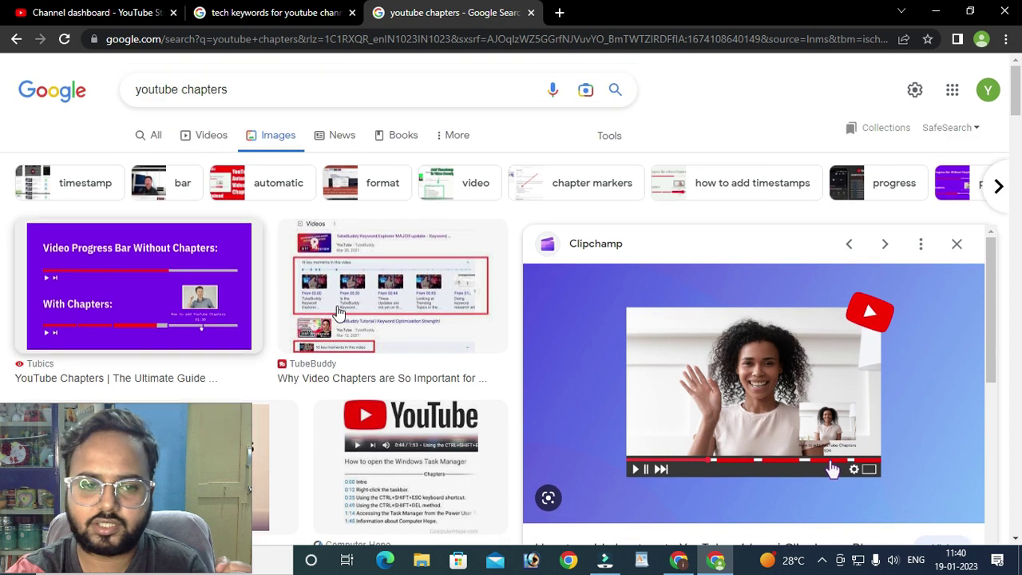
left_click(165, 271)
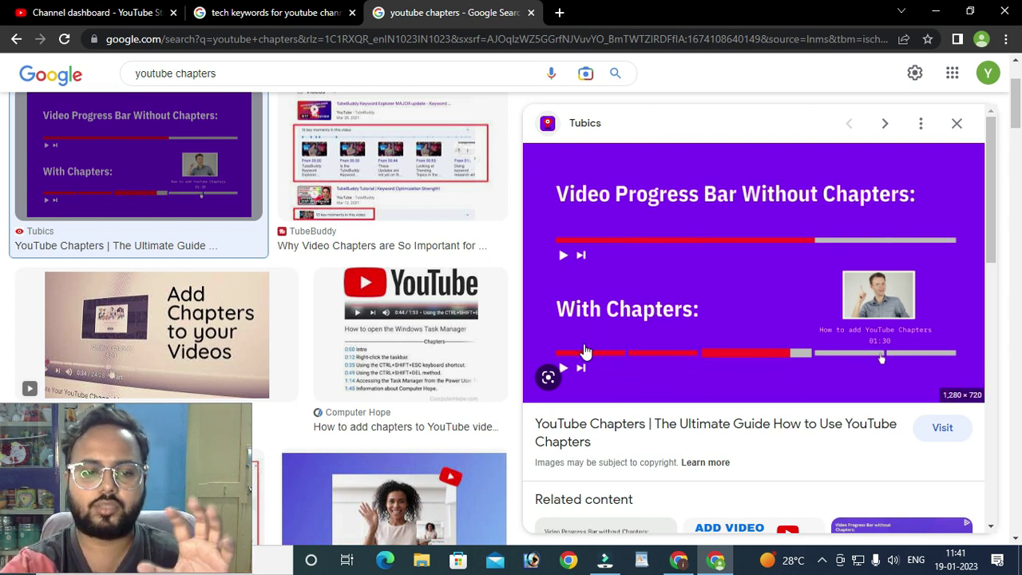
- Glance at the 'tech keywords for youtube channel' results, then return to the Studio Advanced settings
left_click(281, 12)
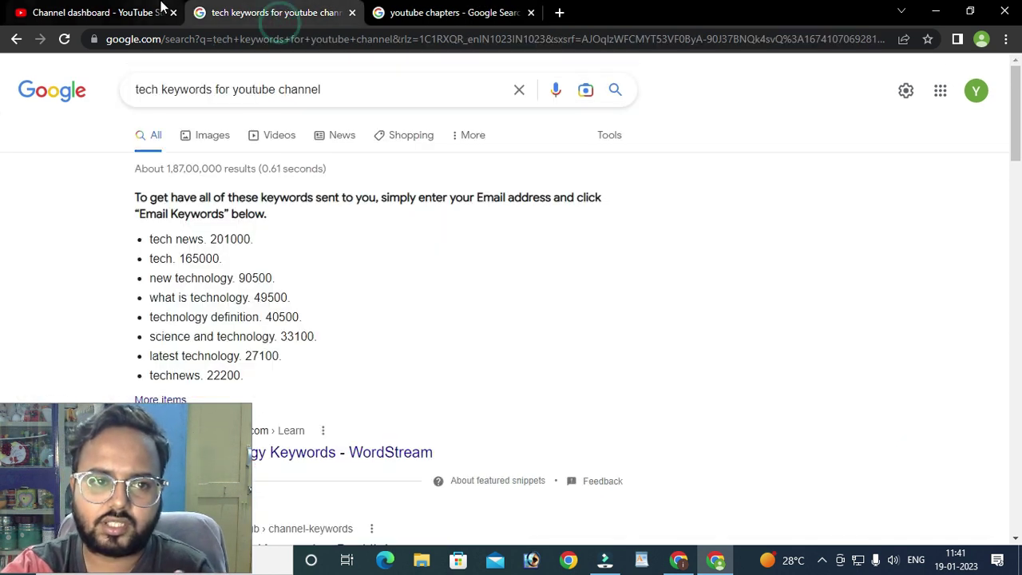
left_click(160, 11)
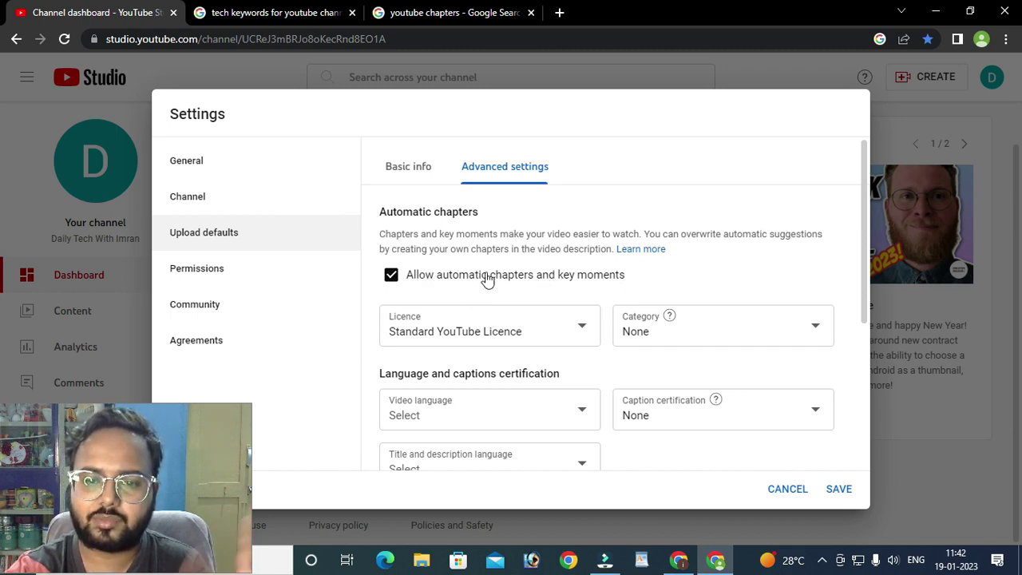
left_click(579, 332)
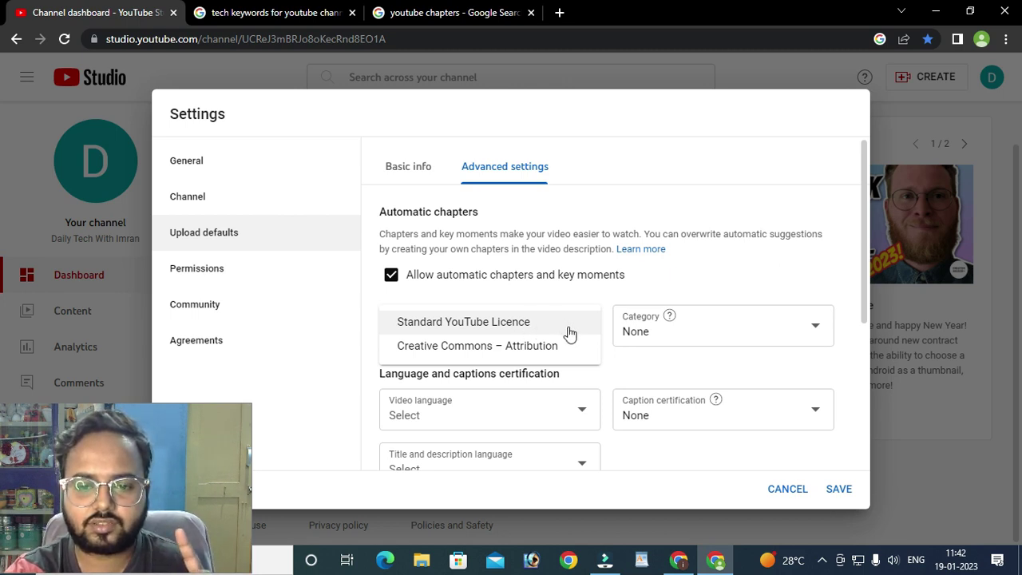
left_click(742, 268)
left_click(584, 325)
left_click(735, 270)
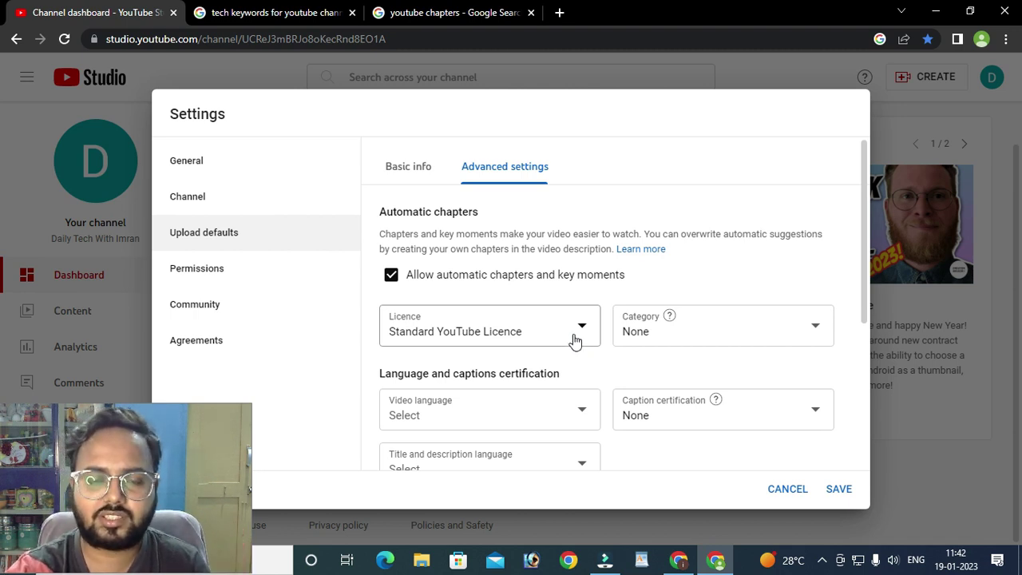
left_click(575, 334)
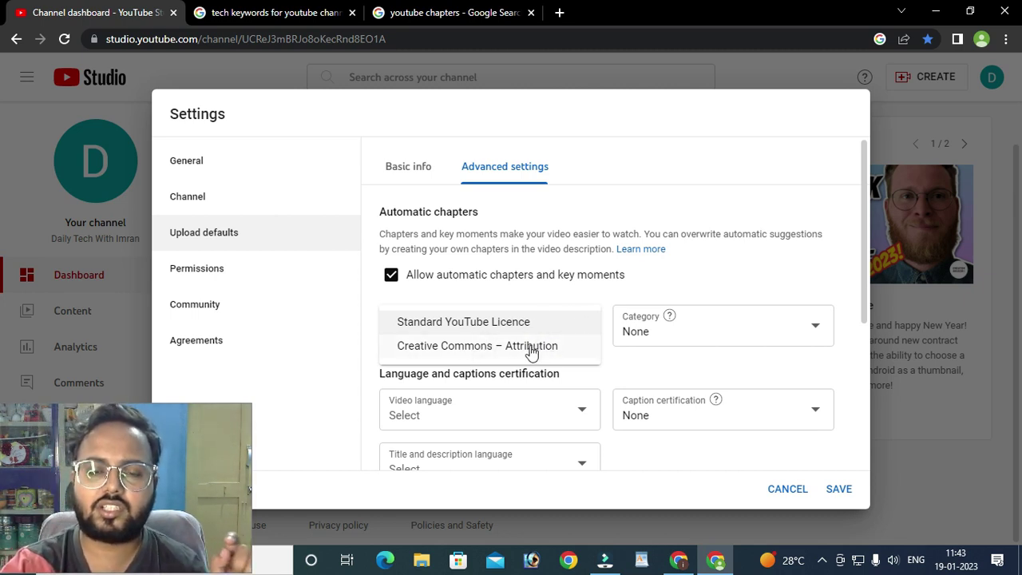
left_click(683, 199)
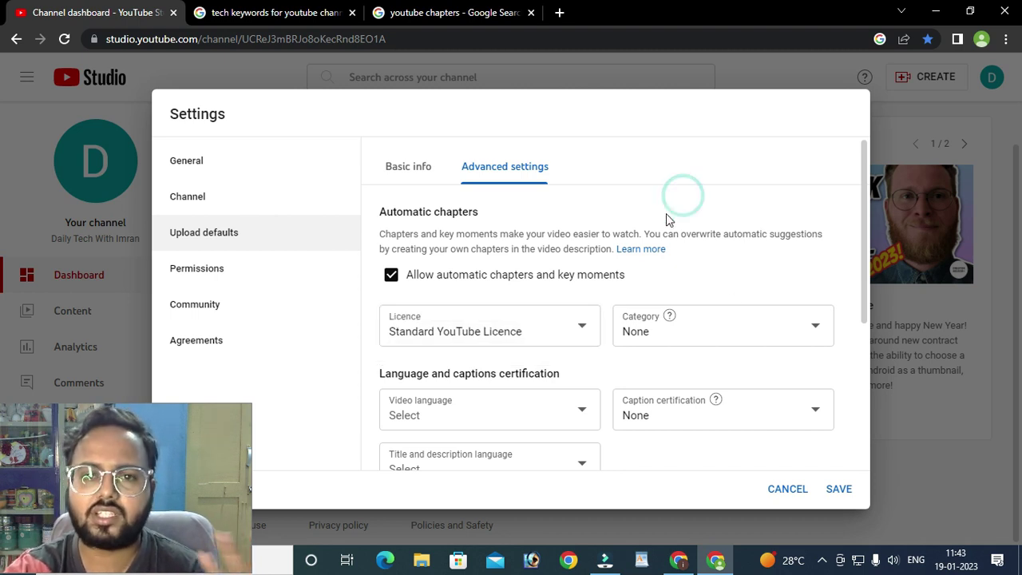
left_click(578, 329)
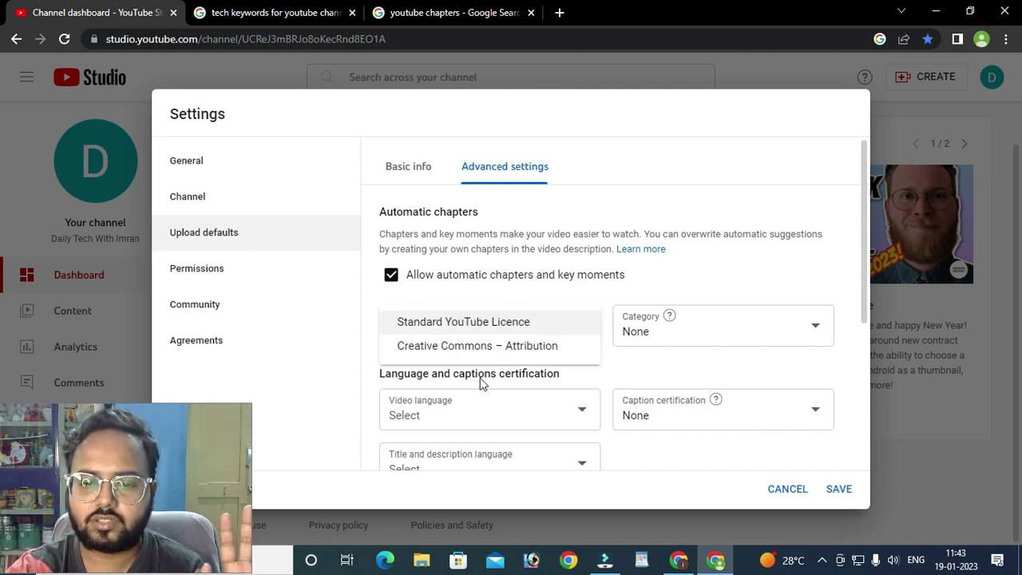
left_click(506, 351)
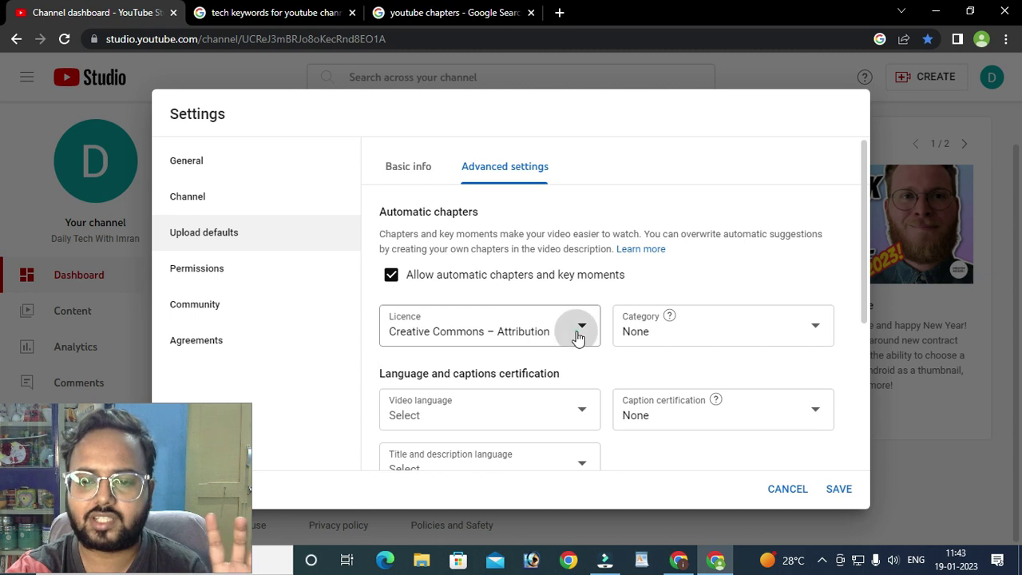
left_click(575, 331)
left_click(513, 328)
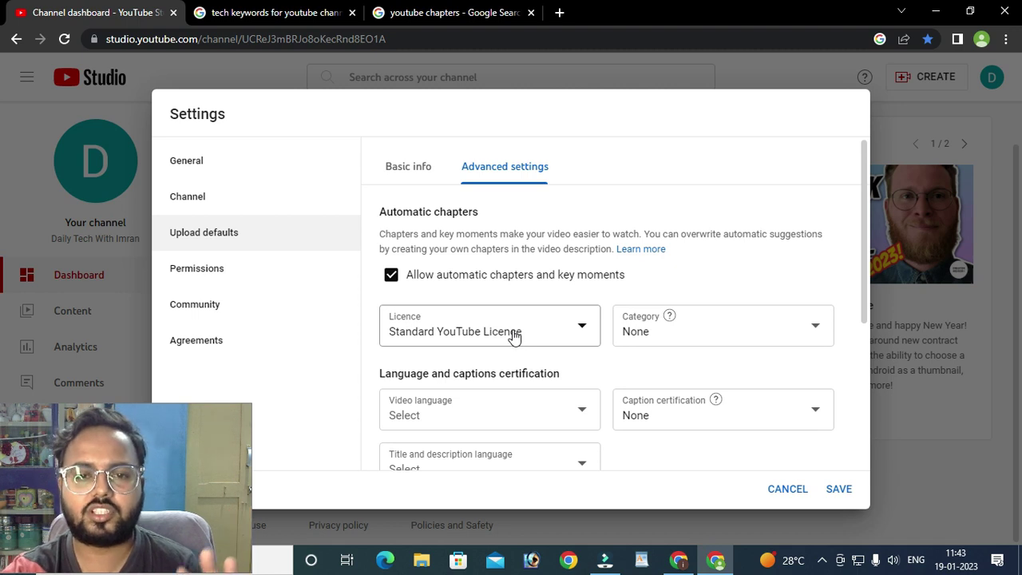
left_click(515, 340)
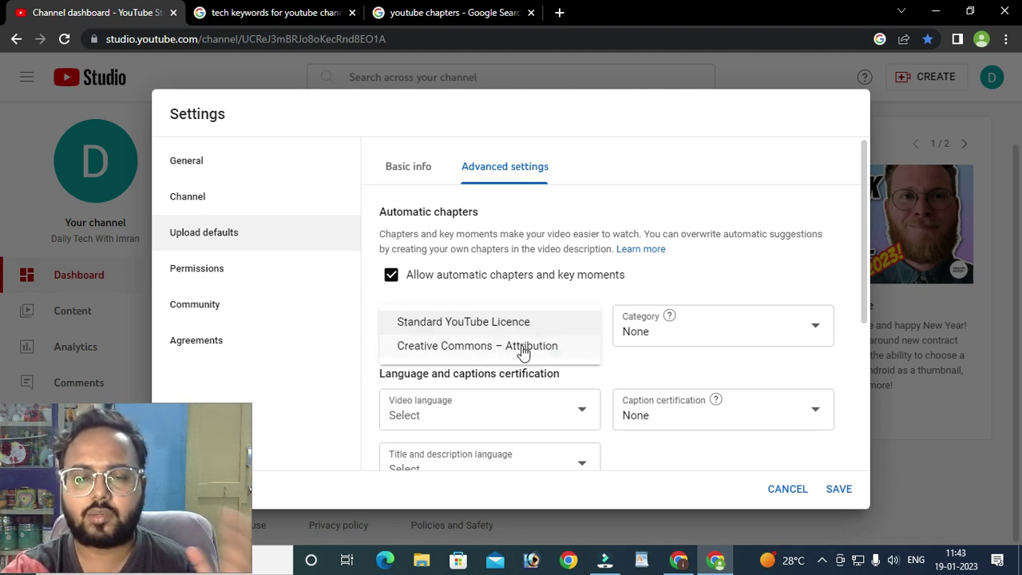
left_click(677, 267)
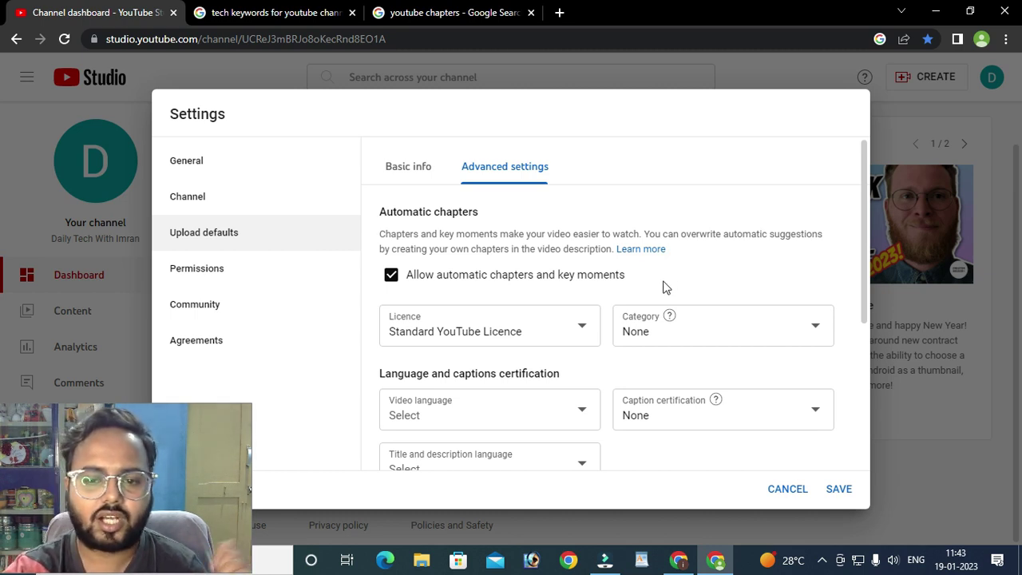
left_click(579, 334)
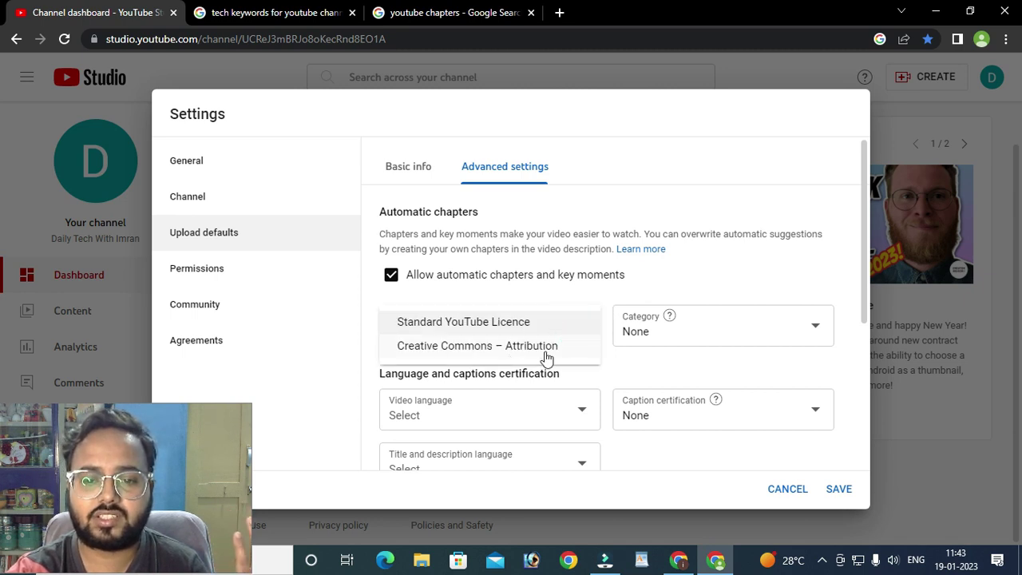
left_click(714, 273)
left_click(527, 334)
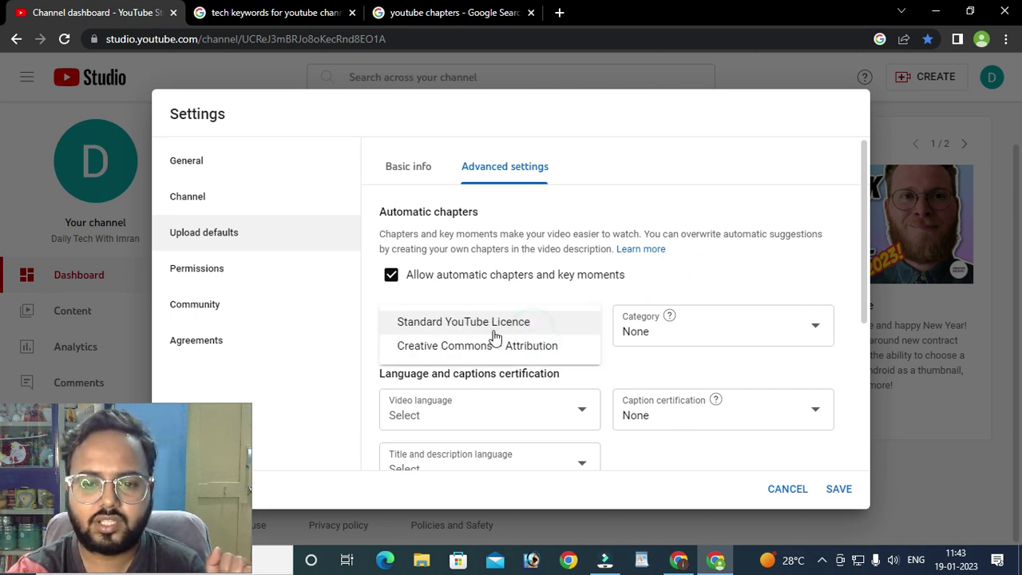
left_click(516, 323)
left_click(714, 271)
left_click(562, 333)
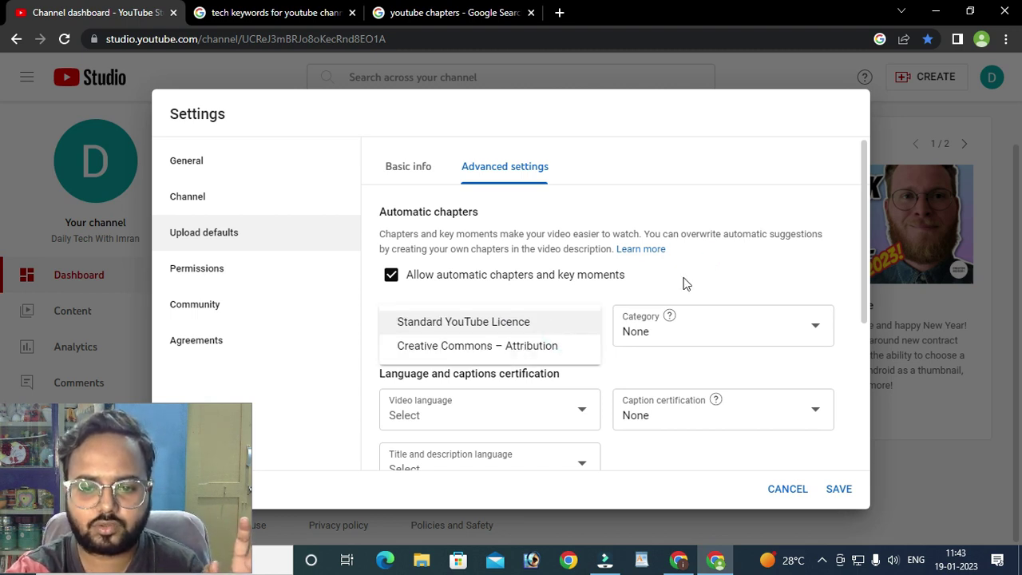
left_click(712, 279)
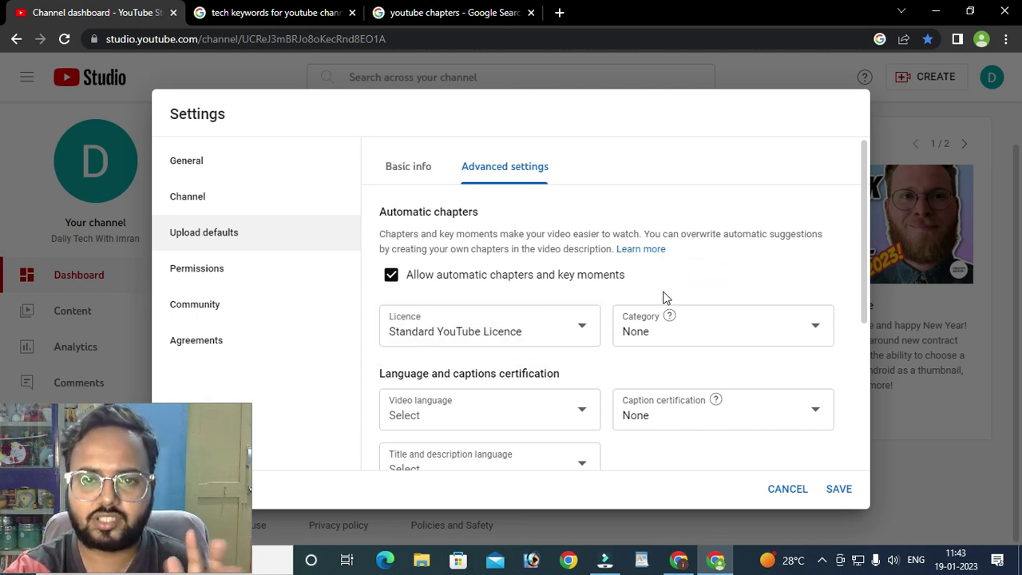
left_click(750, 338)
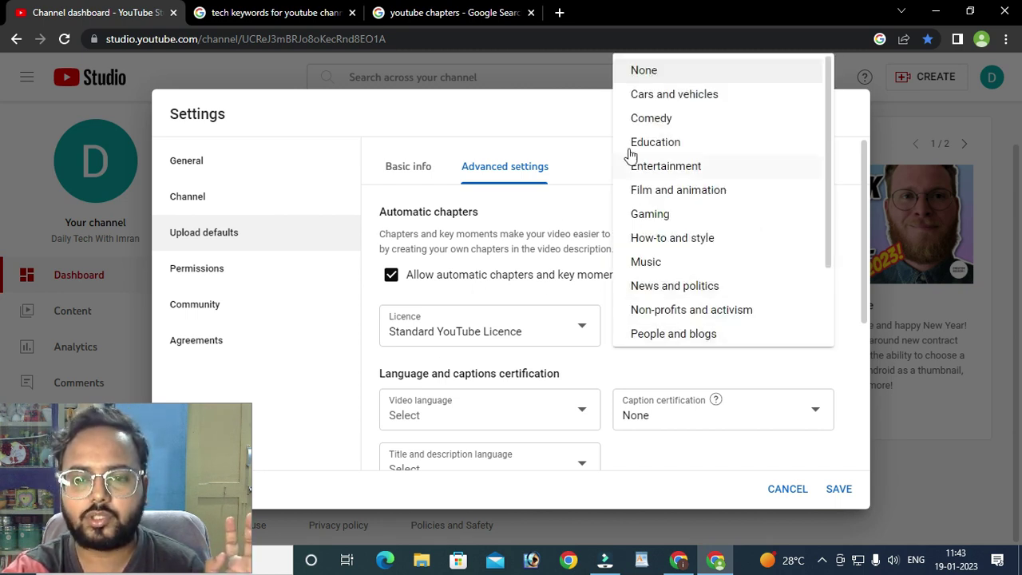
- Close the Category list on None, then reopen it and scroll down to Travel and events
left_click(527, 120)
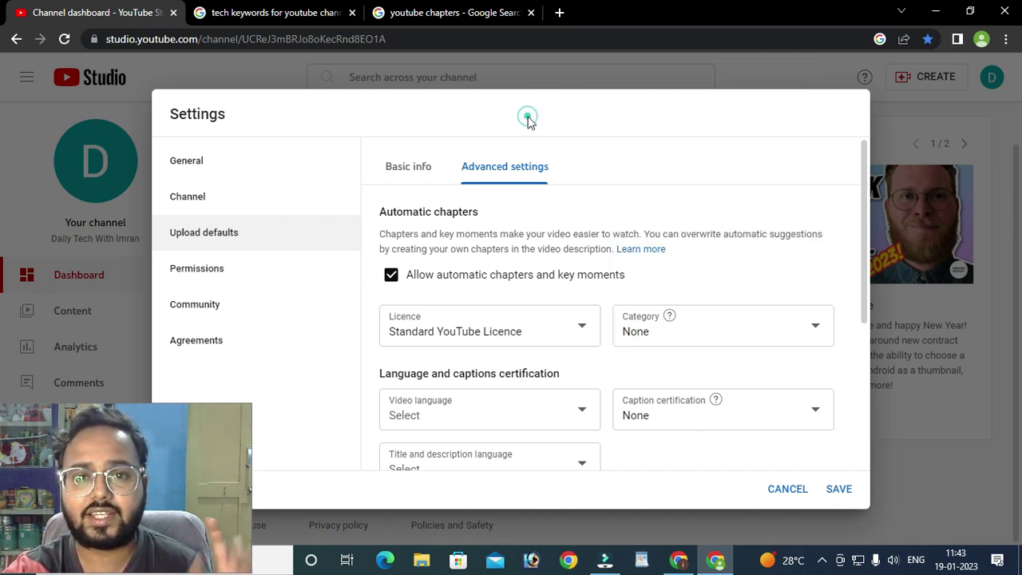
left_click(741, 337)
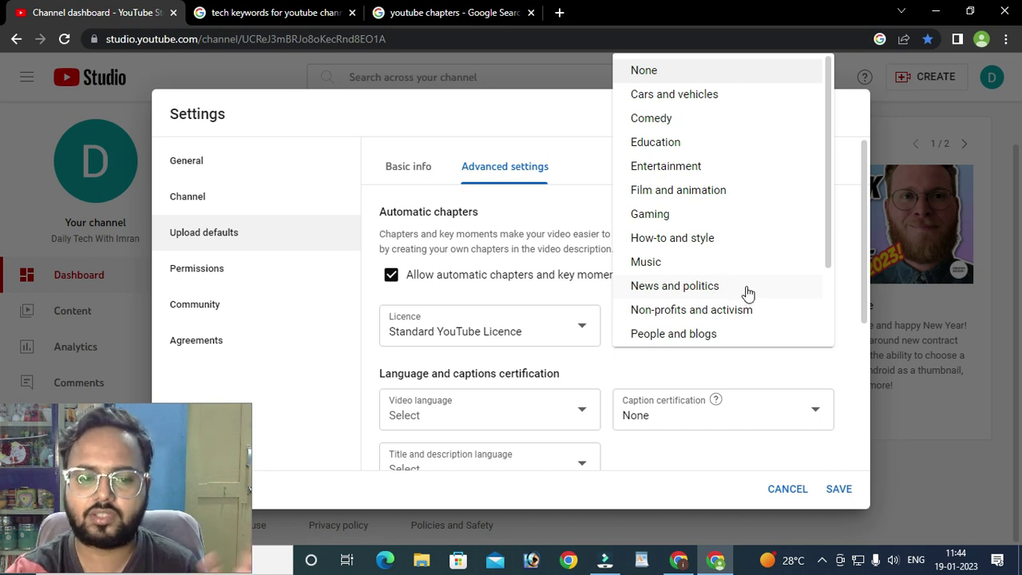
scroll(739, 296, "down", 1)
scroll(739, 295, "down", 1)
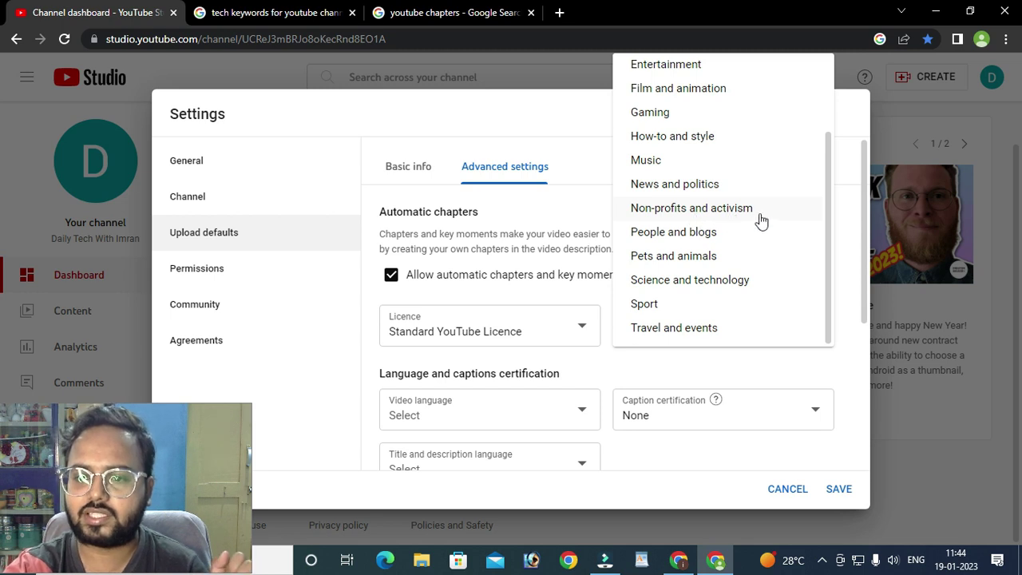
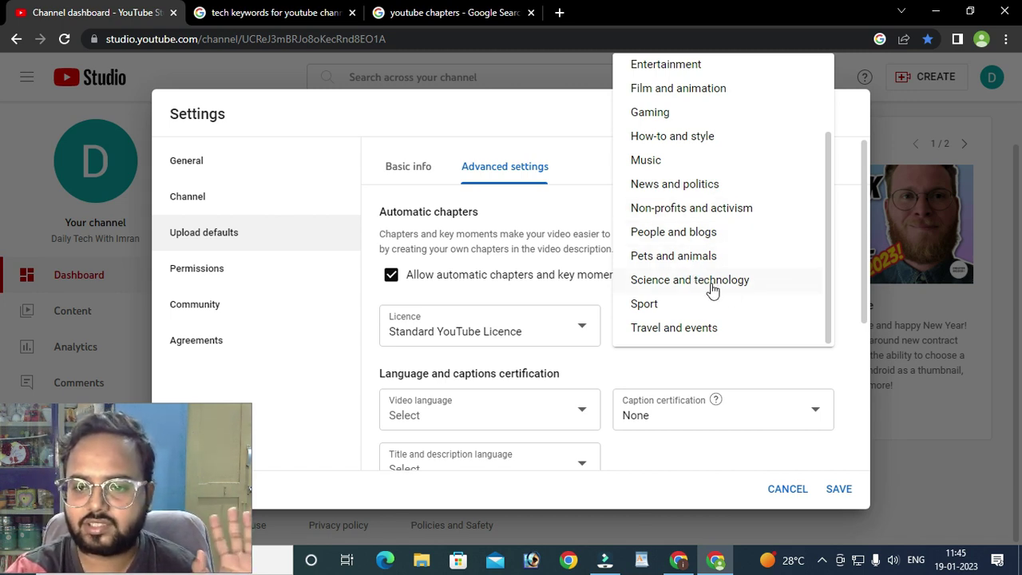
- Try People and blogs as the default category, then settle on Science and technology
left_click(716, 279)
left_click(782, 269)
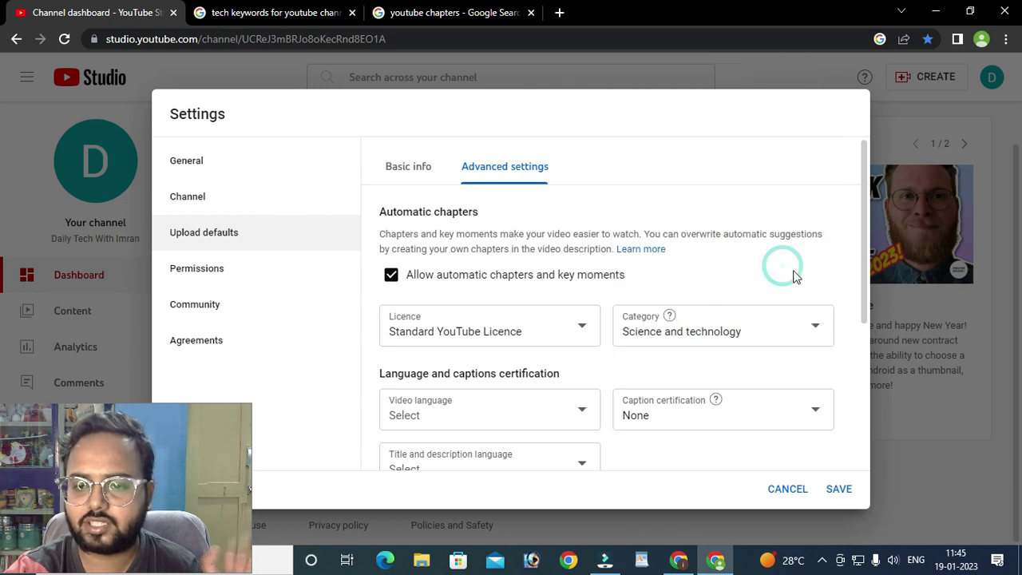
left_click(771, 329)
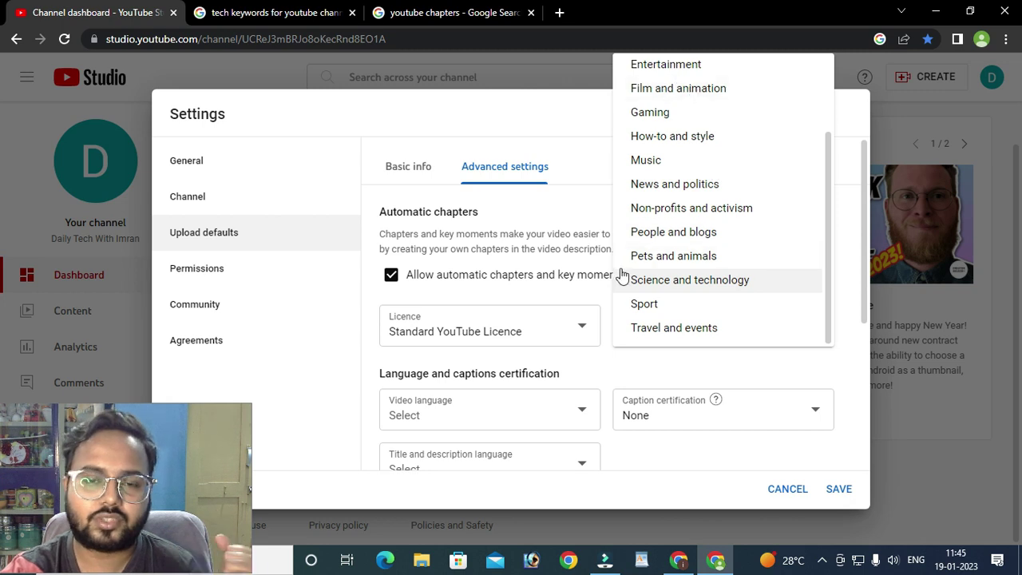
left_click(690, 232)
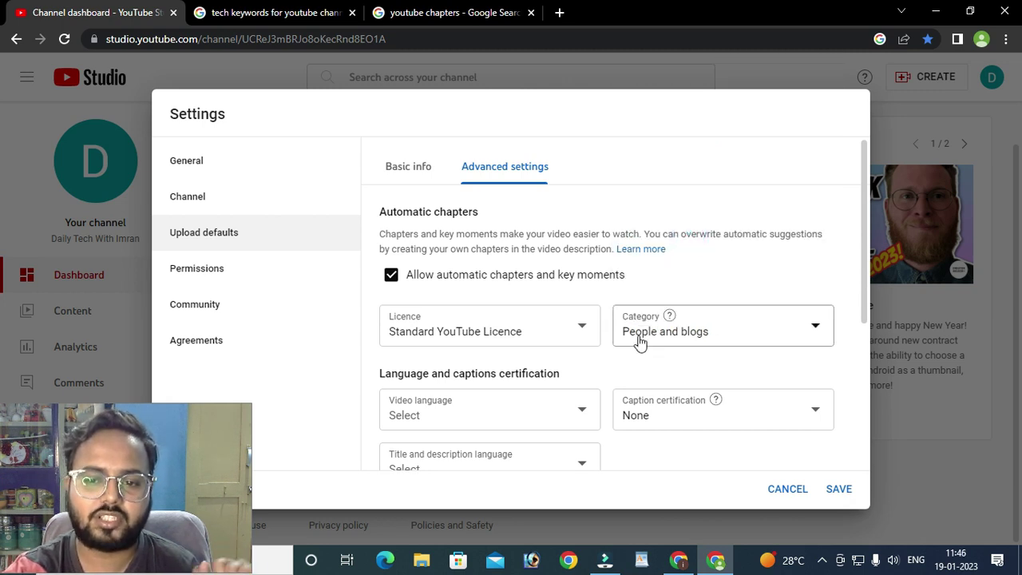
left_click(713, 339)
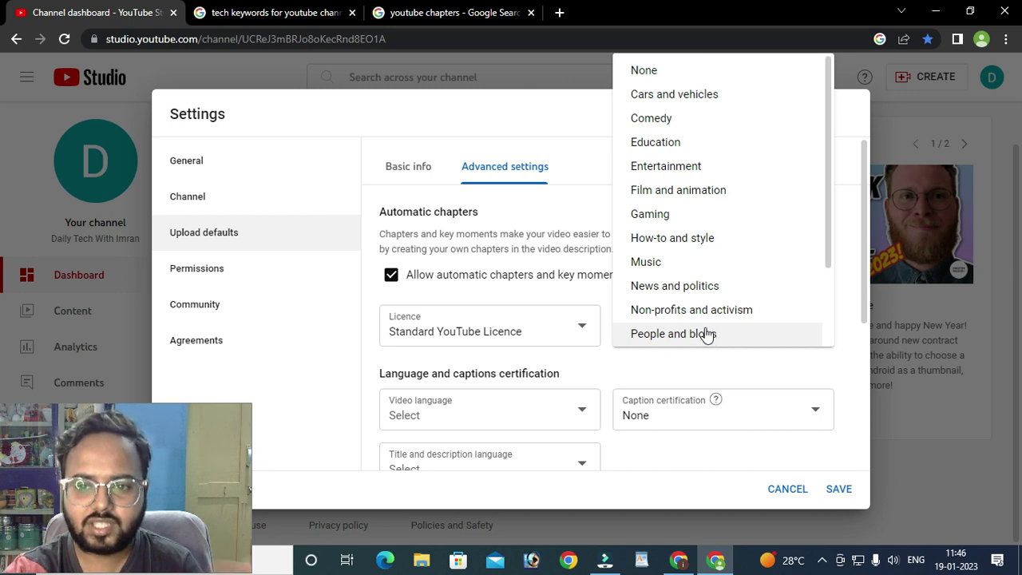
left_click(709, 332)
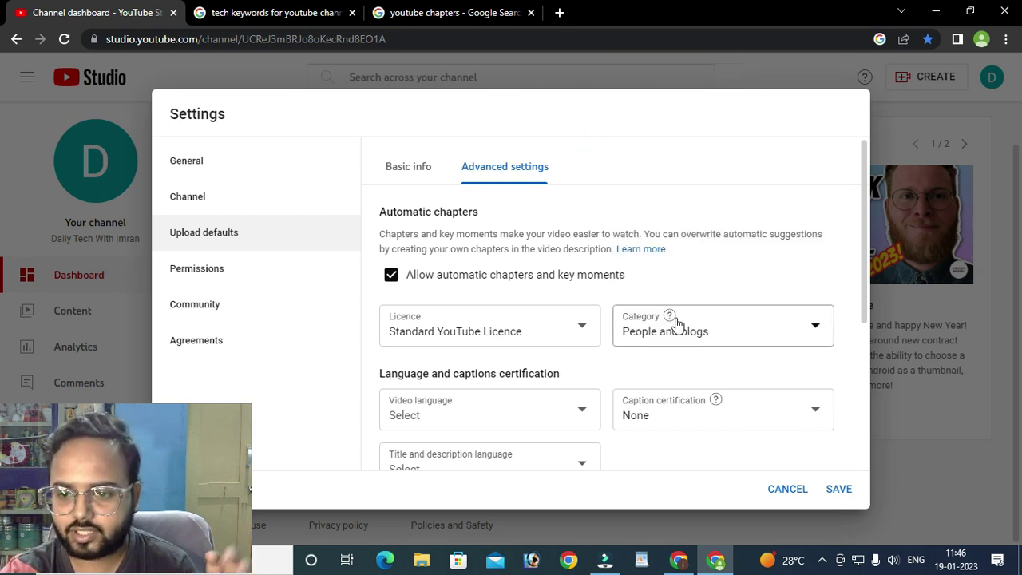
left_click(775, 335)
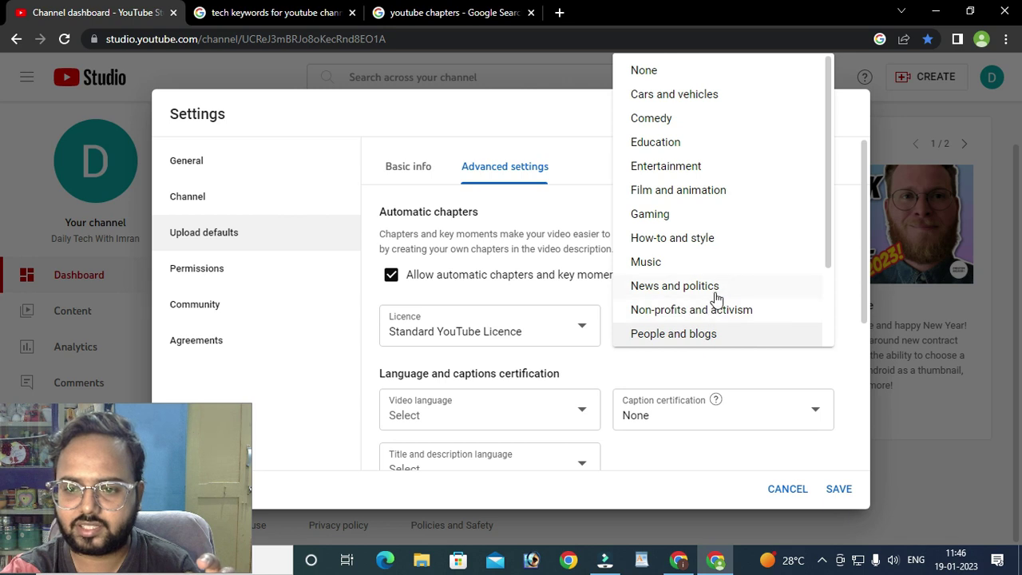
scroll(716, 298, "down", 2)
left_click(686, 281)
scroll(680, 329, "down", 2)
scroll(732, 345, "up", 1)
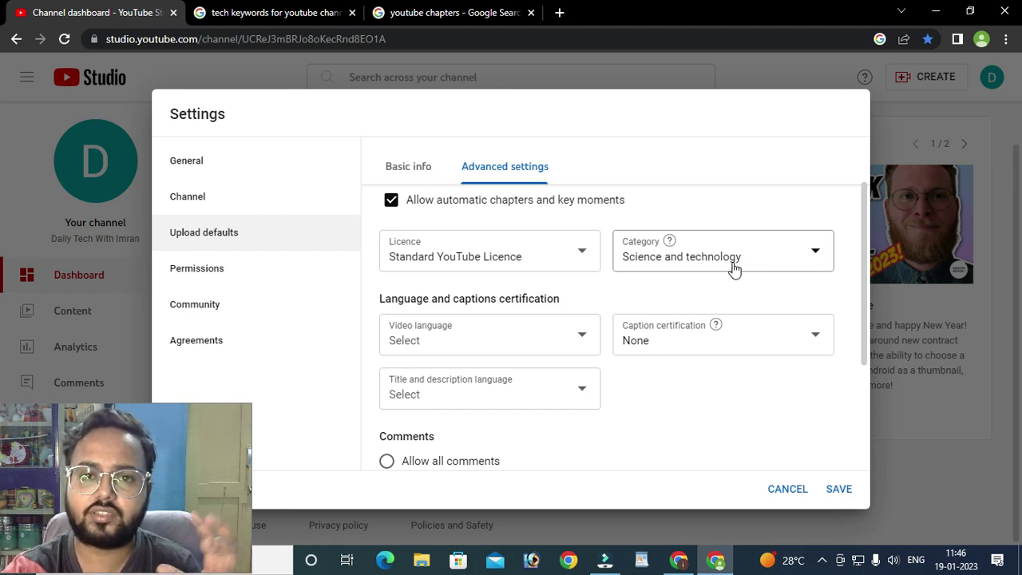
left_click(733, 266)
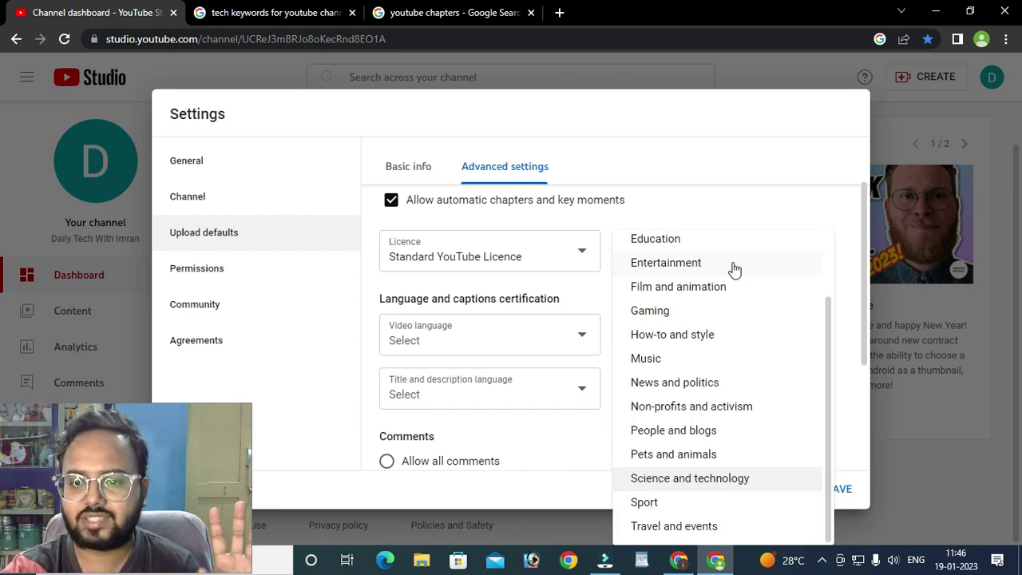
left_click(706, 163)
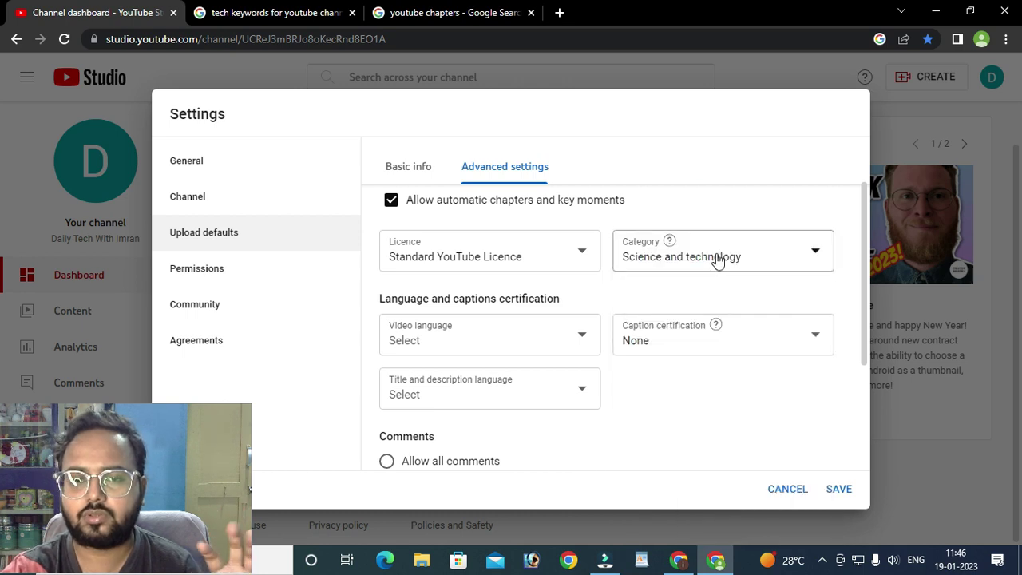
- Switch the default category to Music, then back to Science and technology
left_click(717, 260)
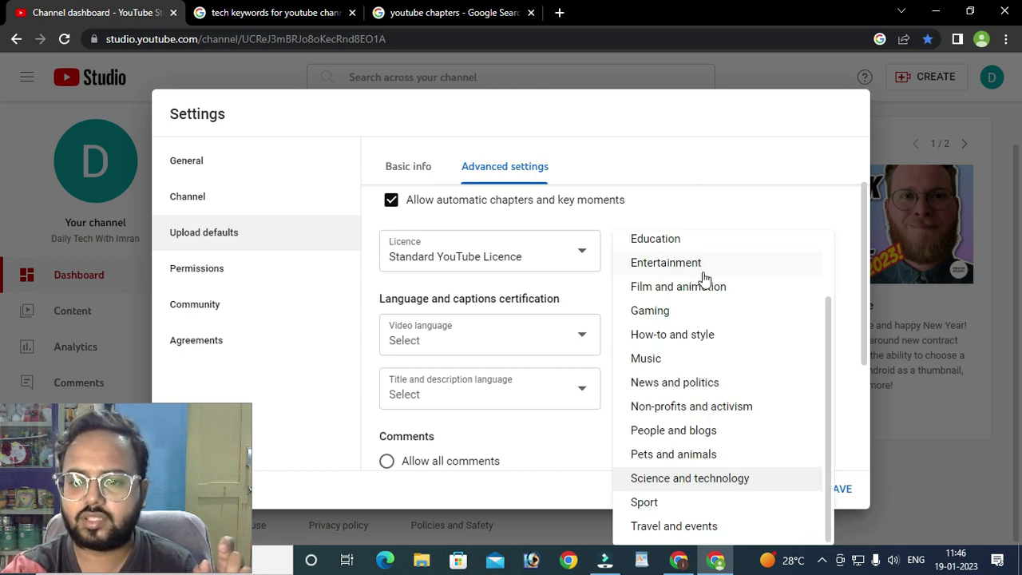
left_click(660, 358)
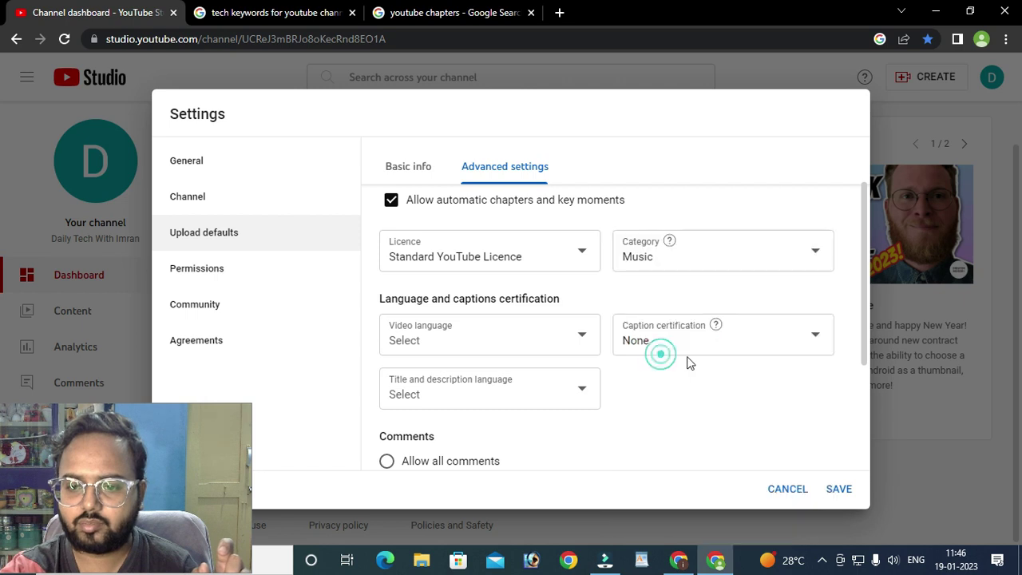
left_click(722, 261)
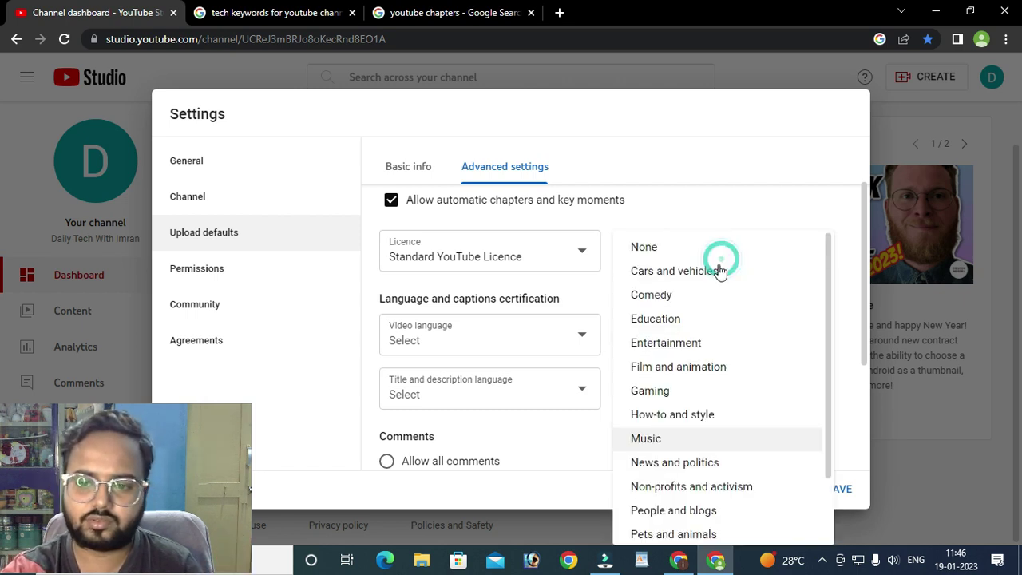
scroll(727, 413, "down", 1)
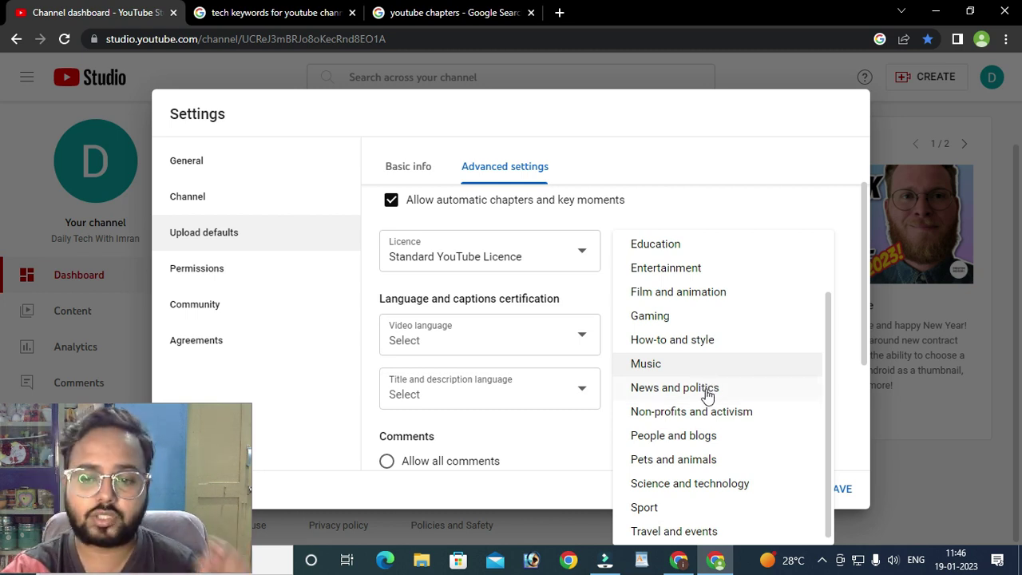
left_click(665, 158)
left_click(696, 258)
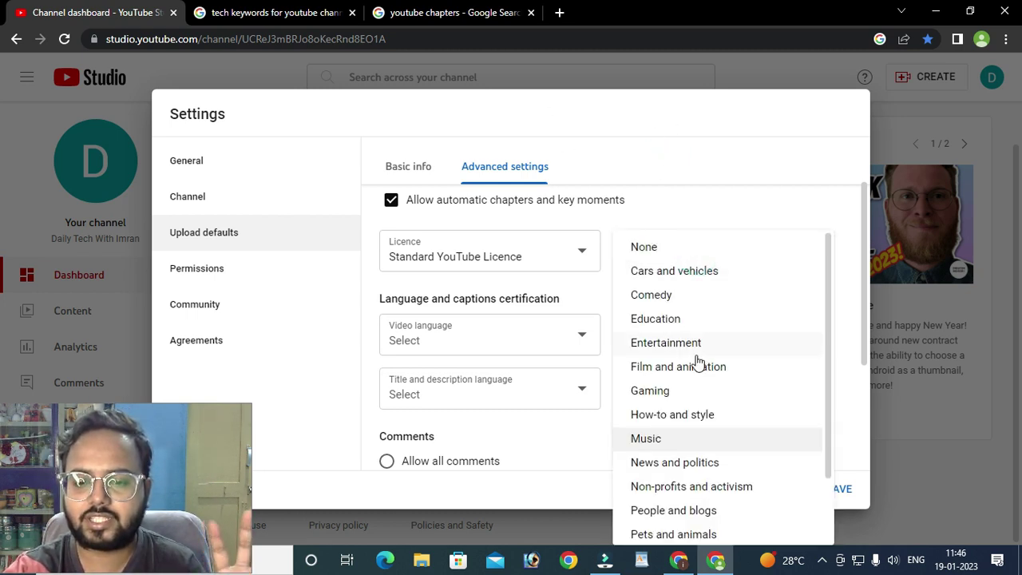
scroll(697, 375, "down", 1)
left_click(753, 367)
scroll(505, 318, "down", 2)
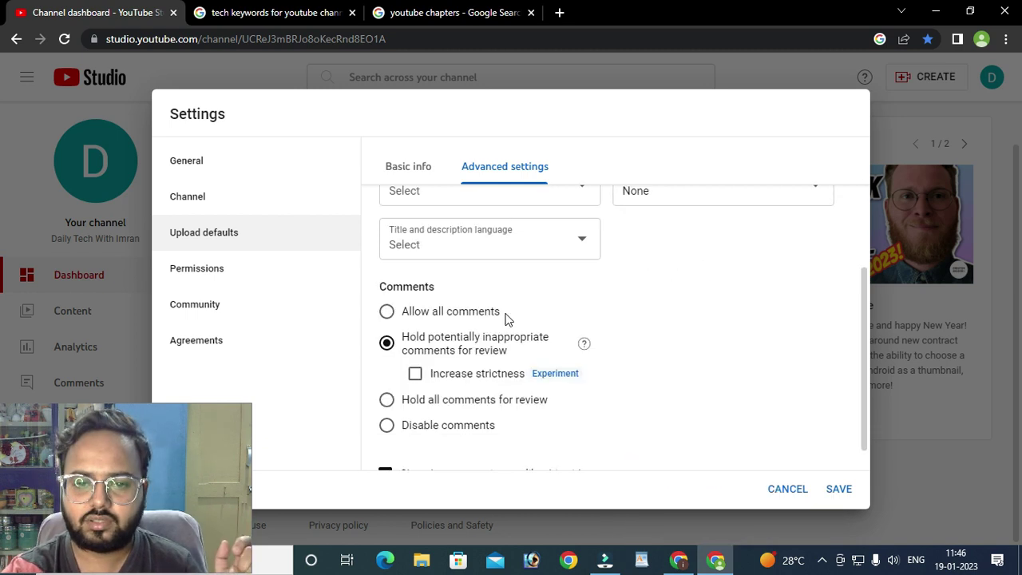
scroll(504, 318, "up", 1)
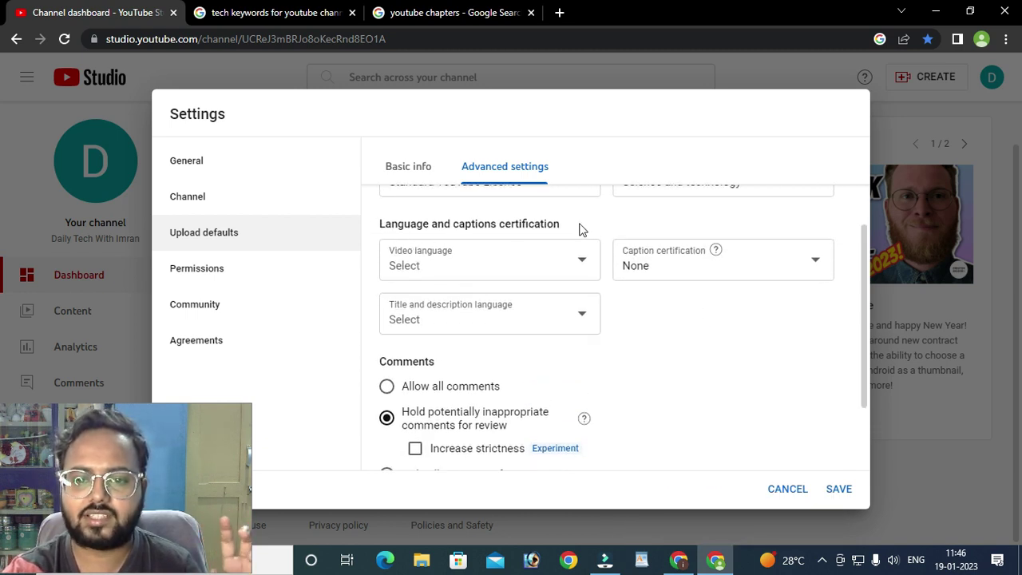
- Try Telugu as the default video language for new uploads
left_click(582, 267)
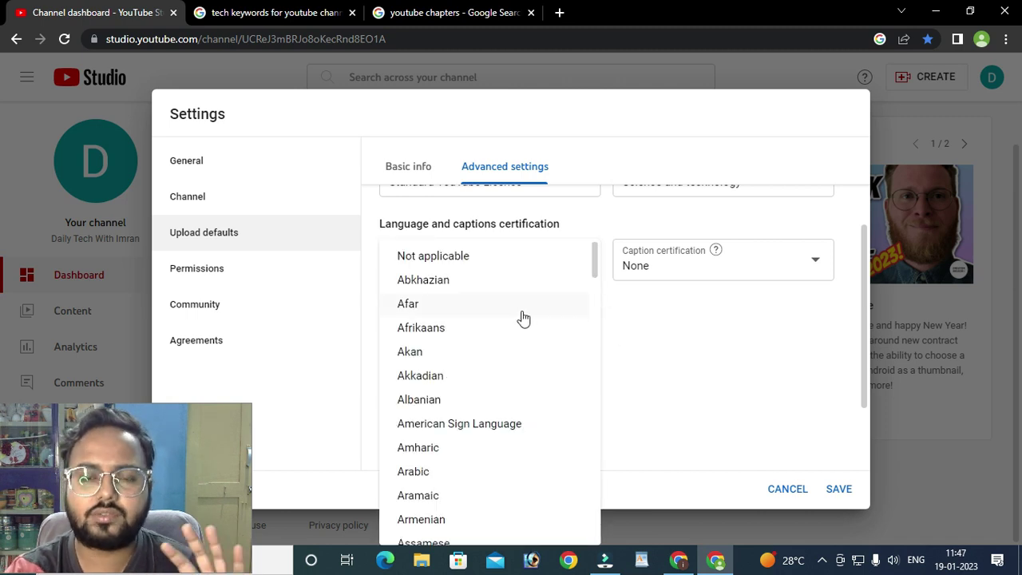
left_click(656, 334)
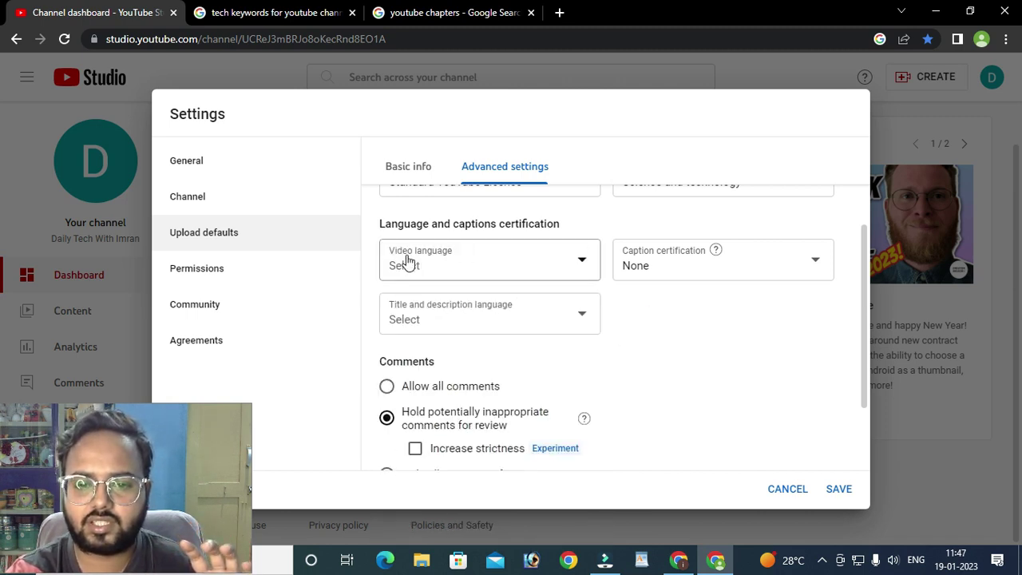
left_click(556, 274)
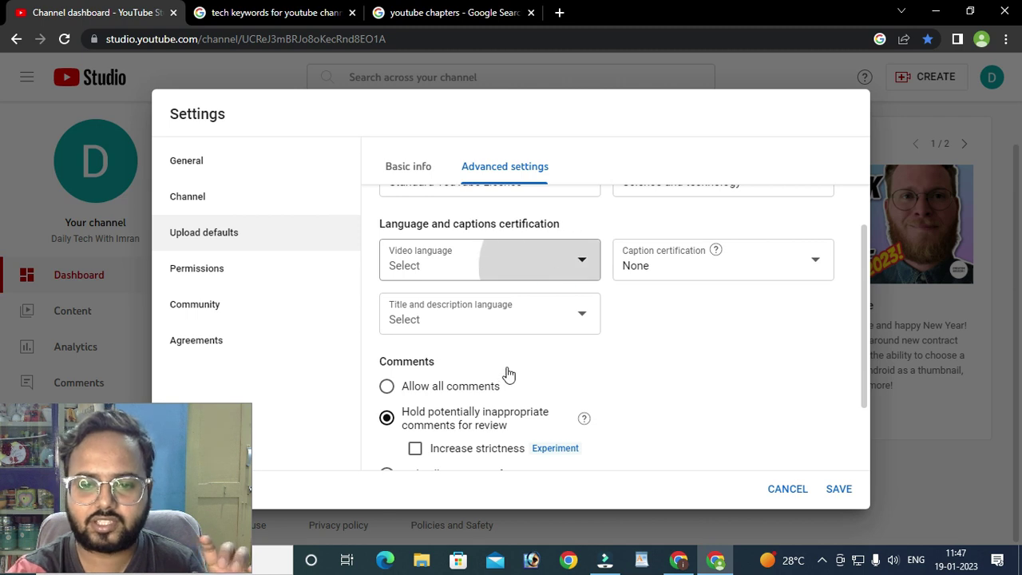
scroll(497, 363, "down", 20)
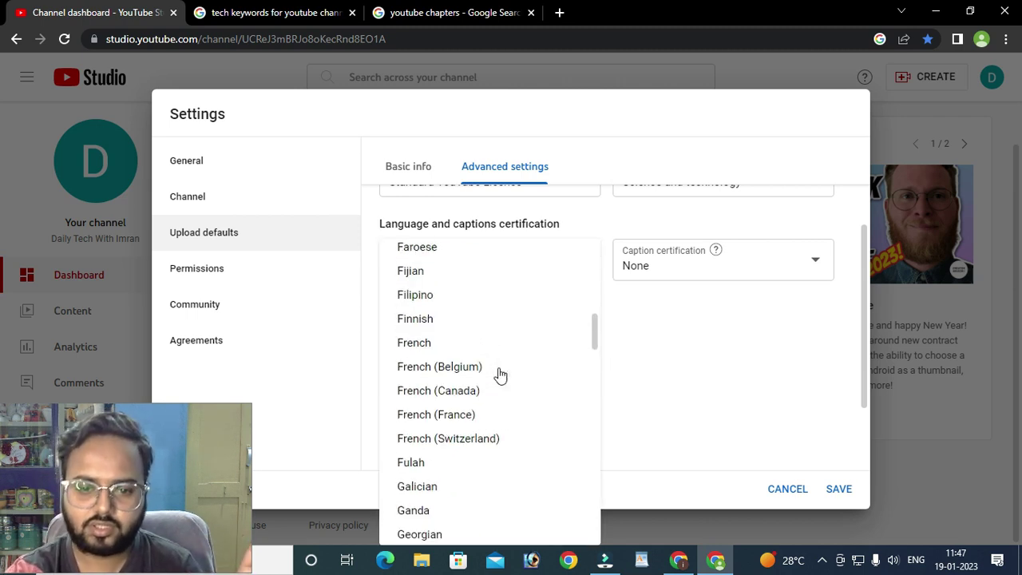
scroll(497, 375, "down", 20)
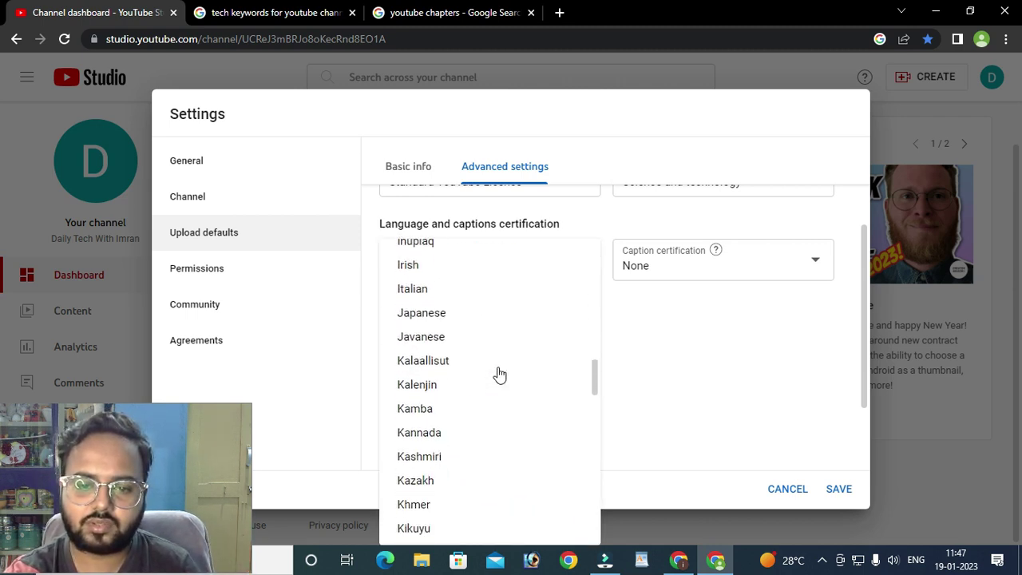
scroll(485, 381, "down", 5)
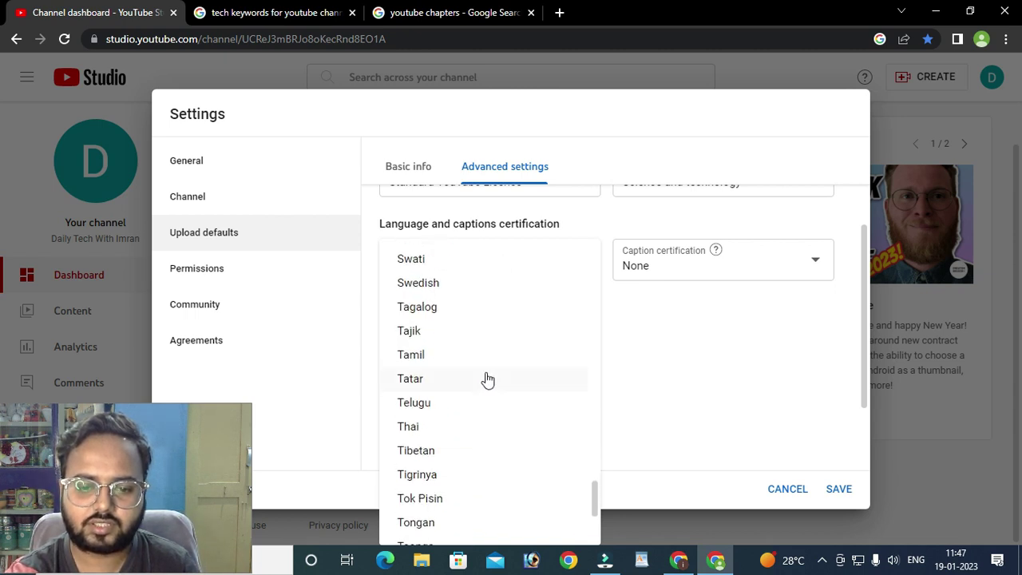
scroll(486, 381, "up", 1)
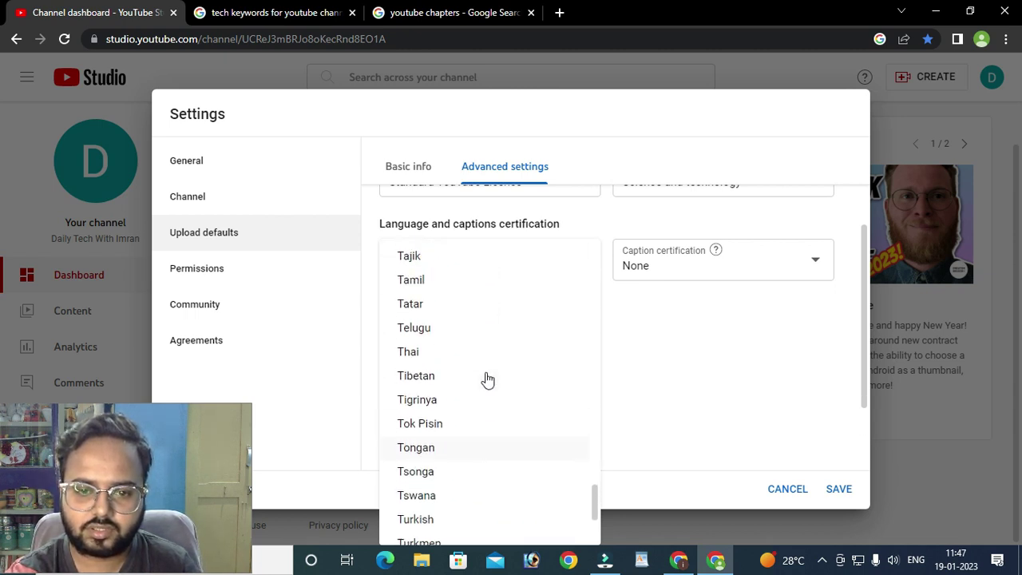
left_click(442, 327)
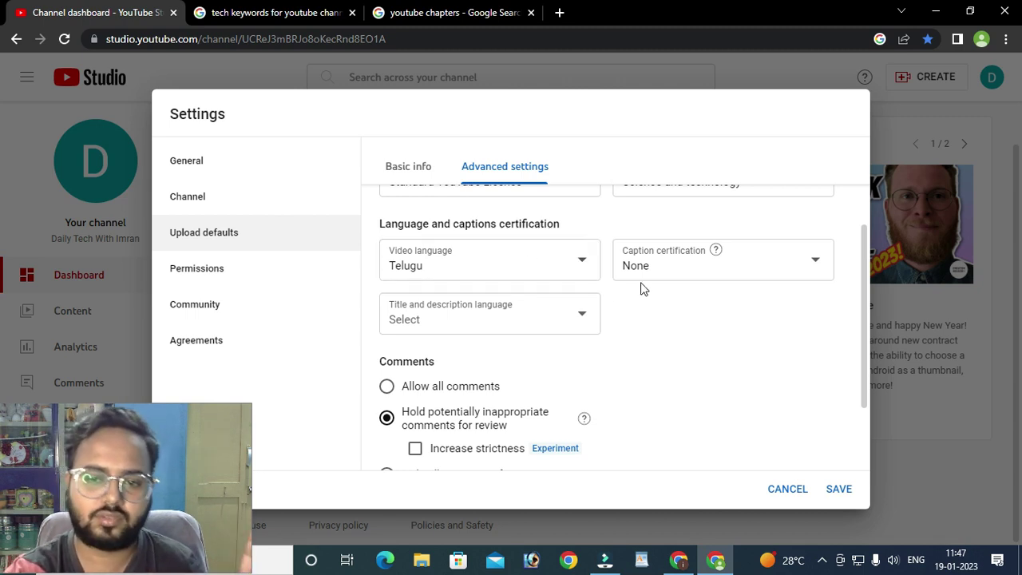
left_click(682, 322)
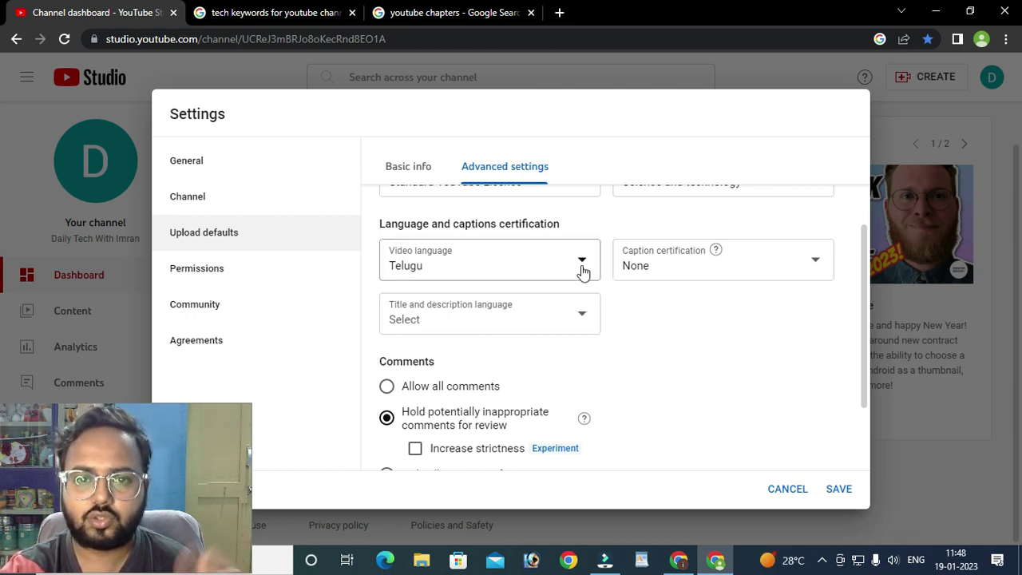
- Set the default video language back to Not applicable and leave it there
left_click(583, 270)
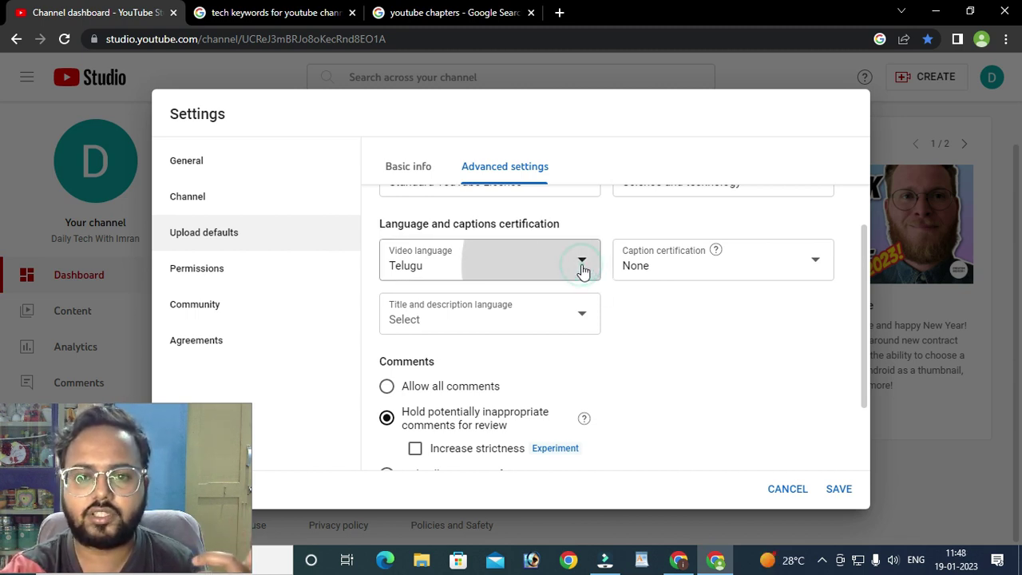
left_click(521, 284)
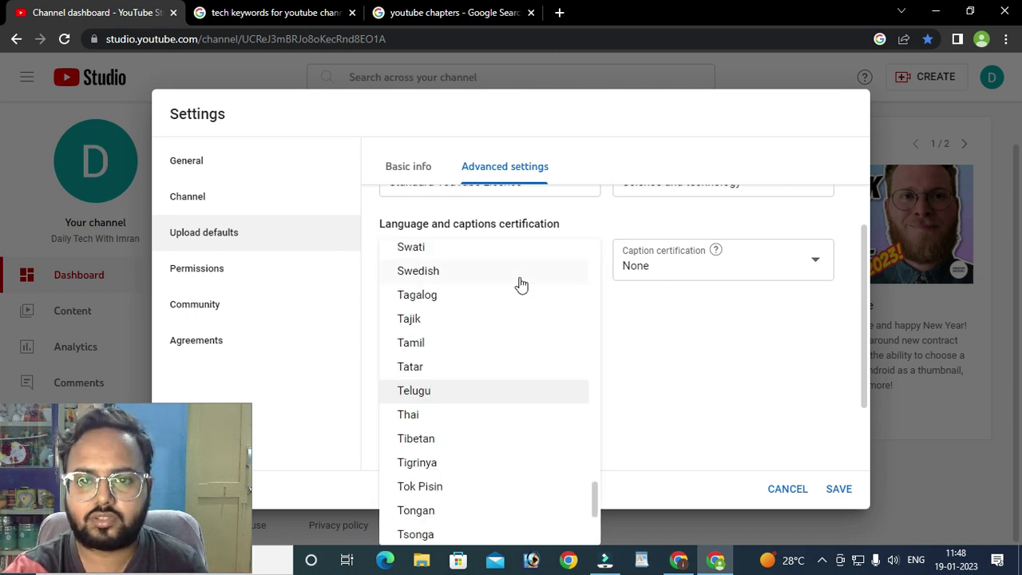
scroll(463, 320, "up", 20)
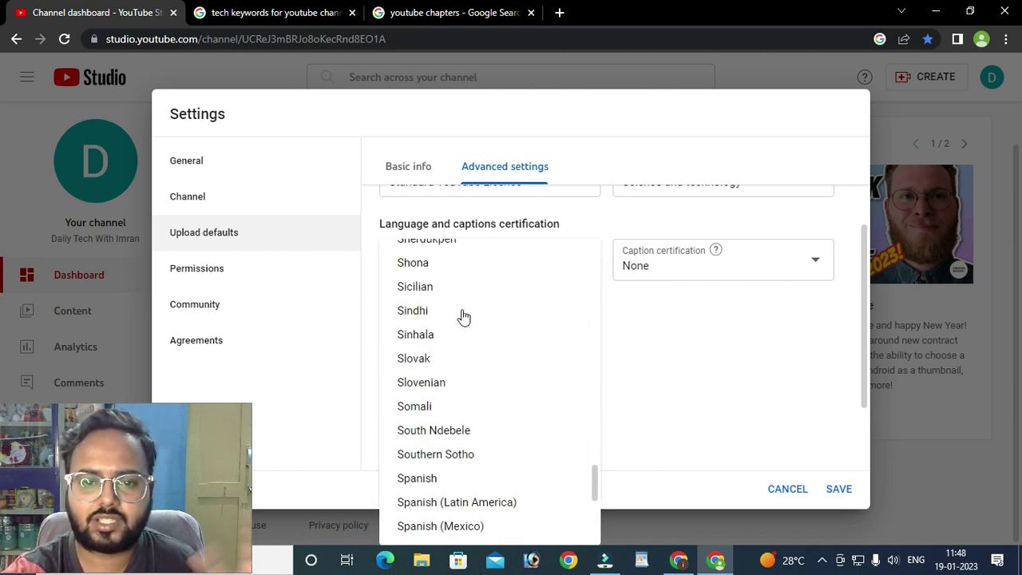
scroll(441, 297, "up", 20)
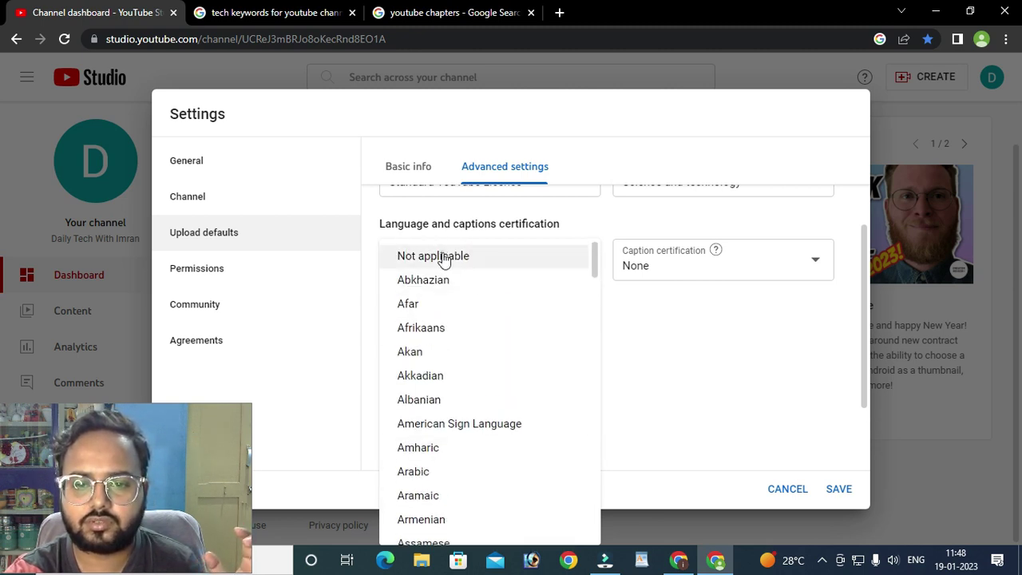
left_click(431, 256)
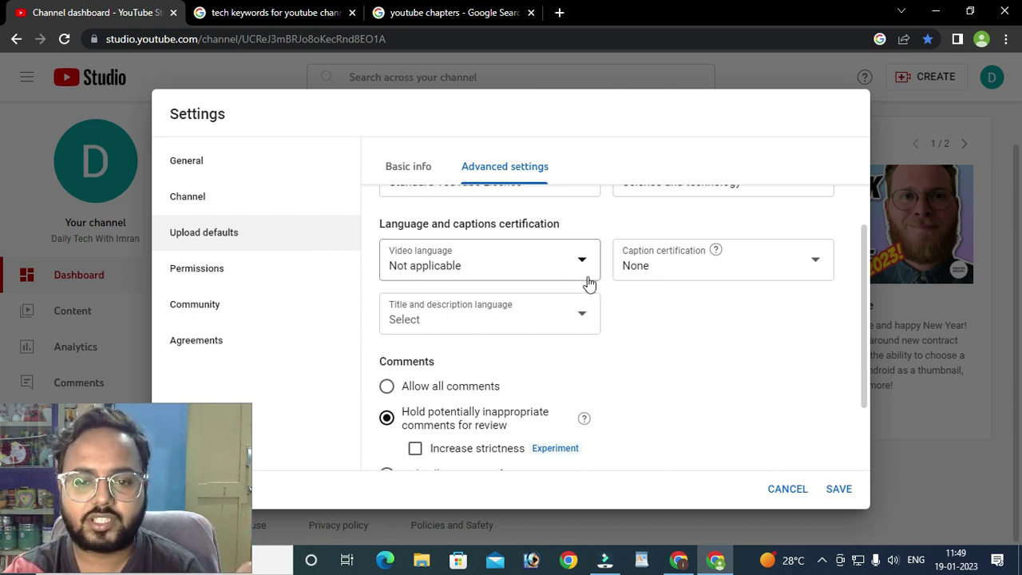
left_click(565, 268)
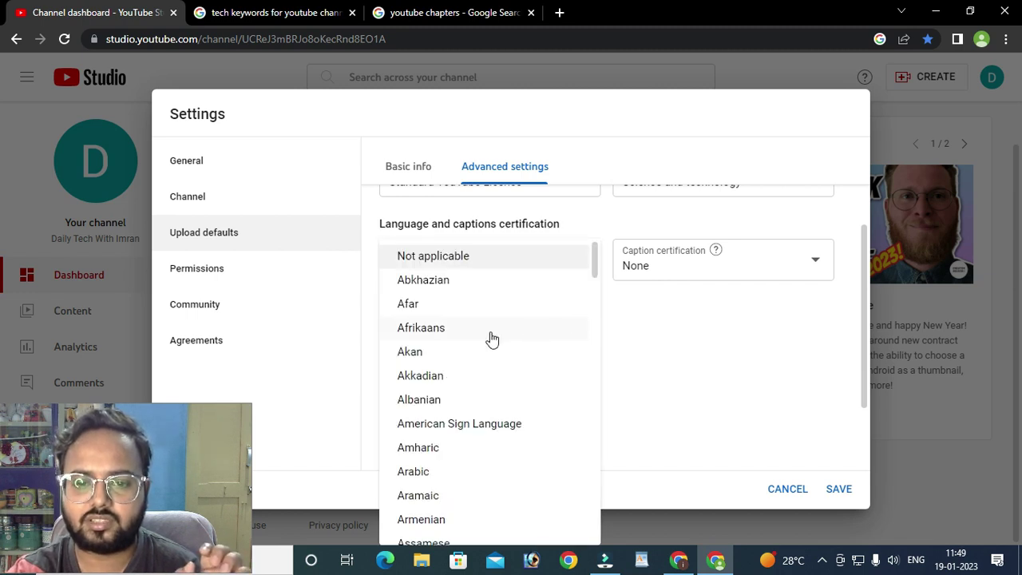
scroll(500, 342, "down", 1)
scroll(495, 342, "up", 1)
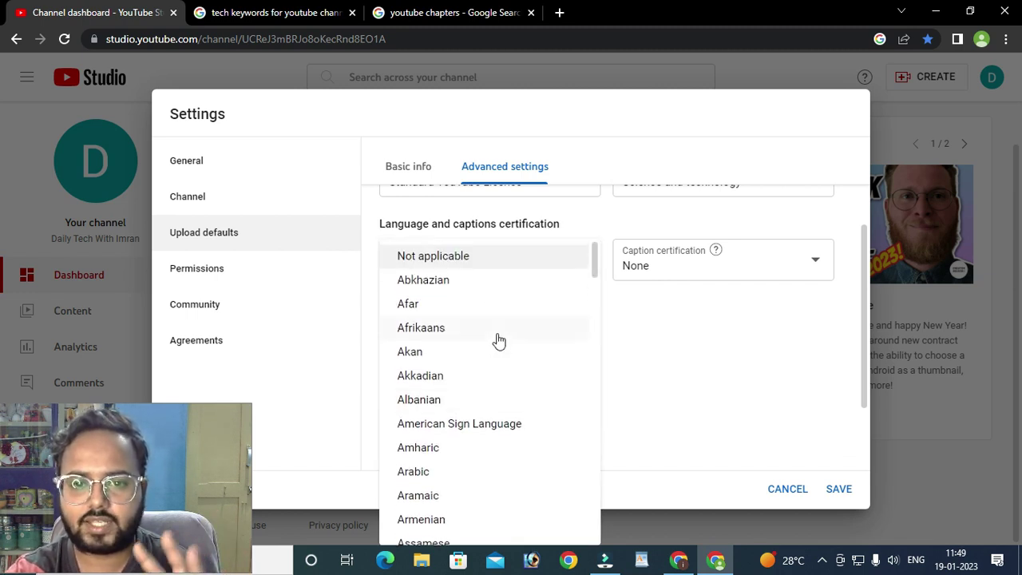
left_click(655, 319)
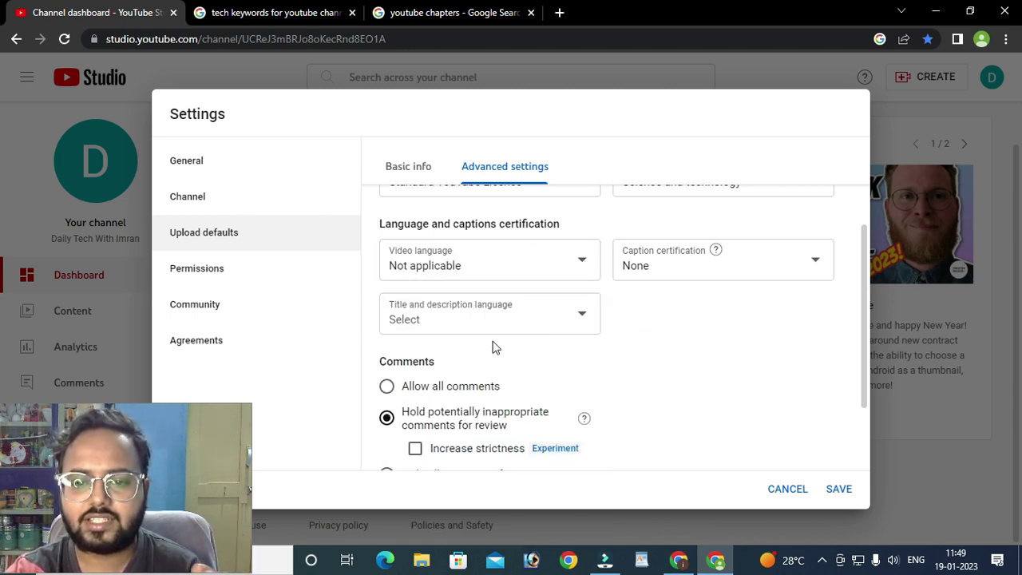
- Open the title and description language list, briefly check the other channel's video title, and return
left_click(657, 321)
left_click(532, 334)
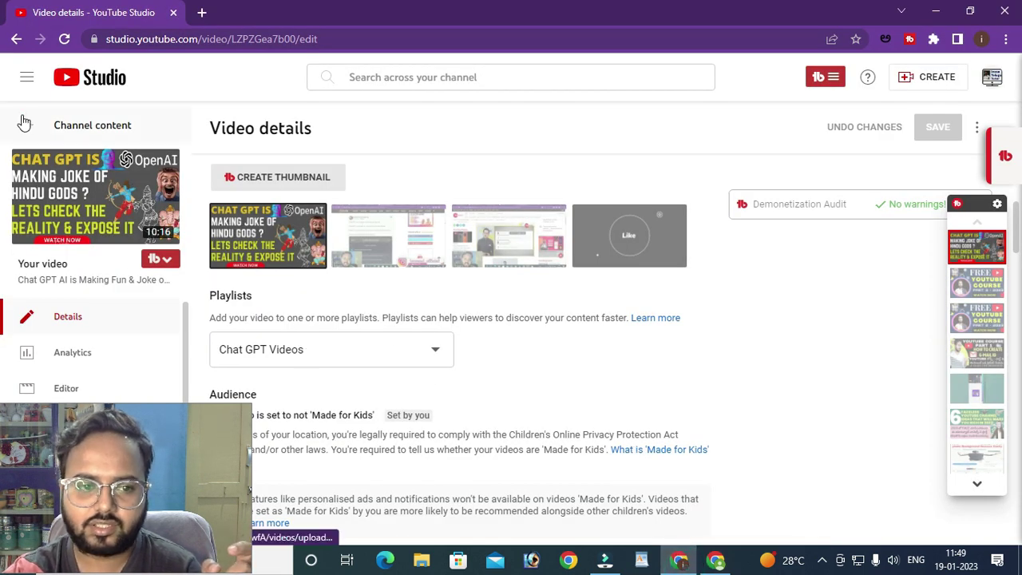
left_click(24, 121)
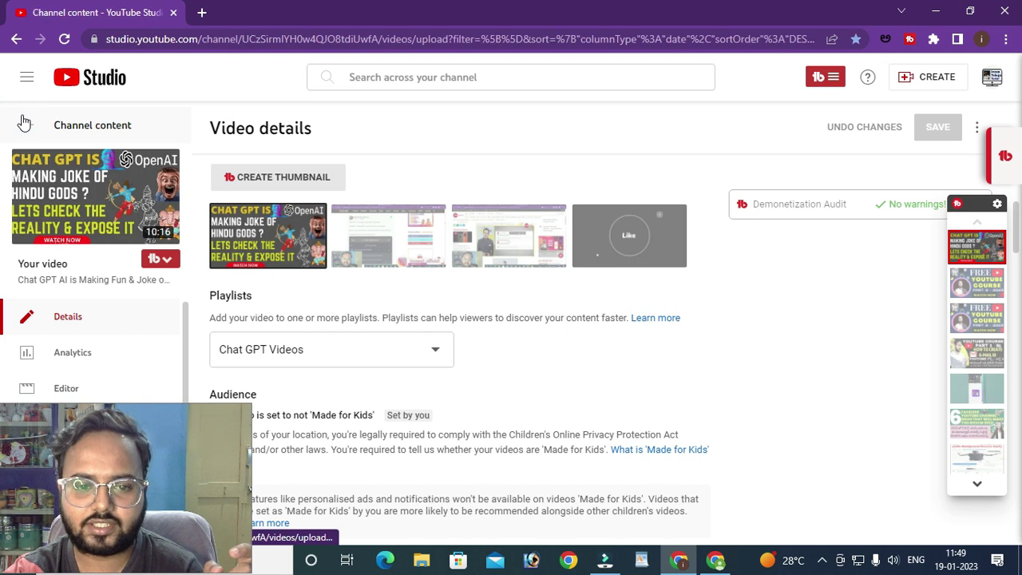
left_click(252, 201)
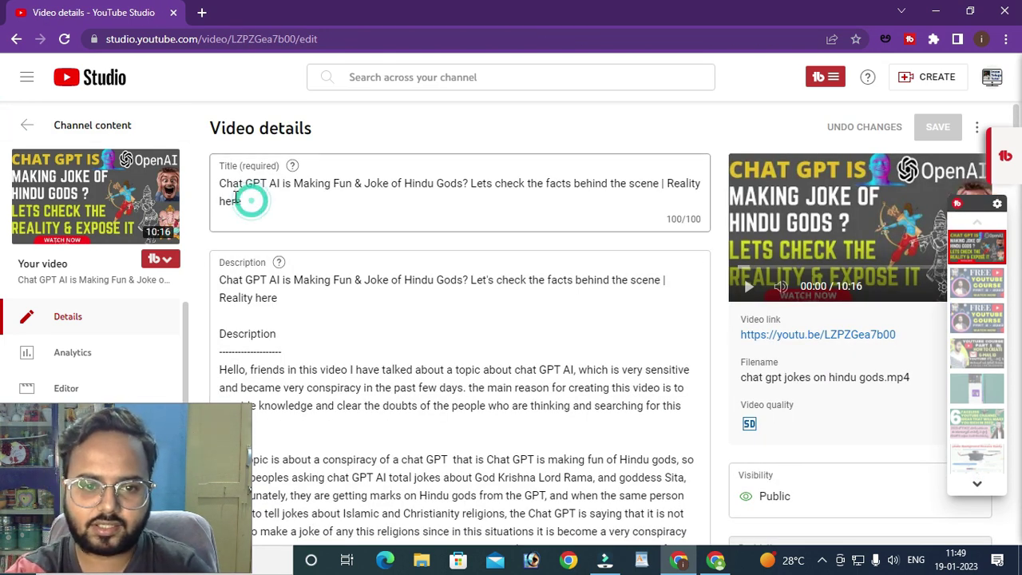
key("ctrl+a")
left_click(449, 205)
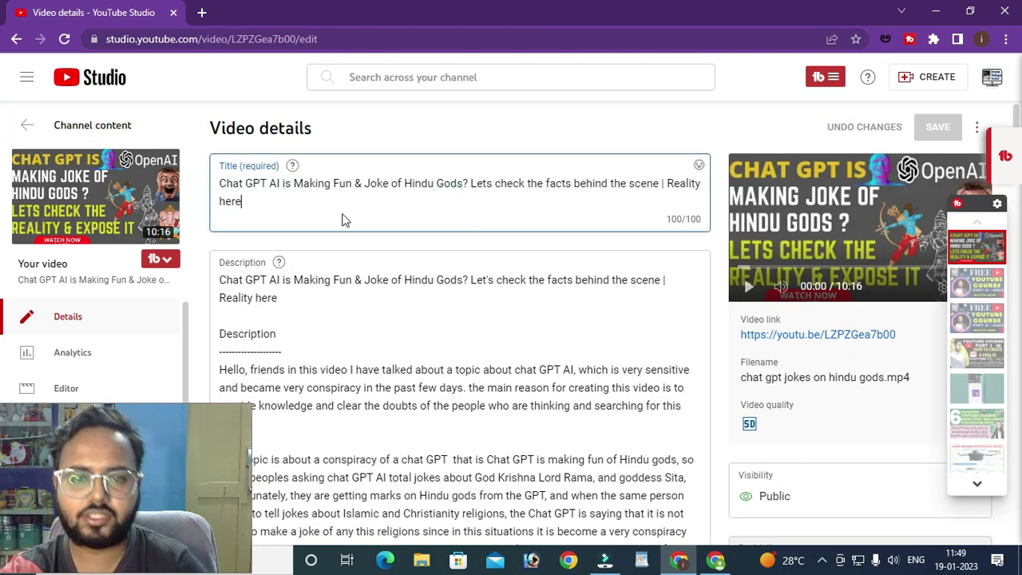
left_click(715, 560)
scroll(498, 252, "down", 5)
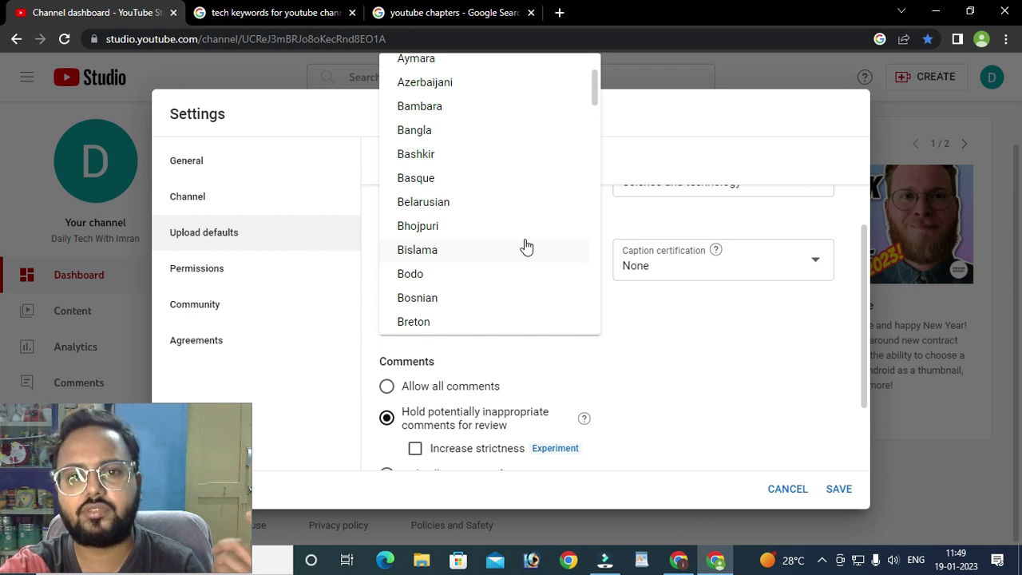
- Pick English from the title and description language list
scroll(527, 246, "down", 7)
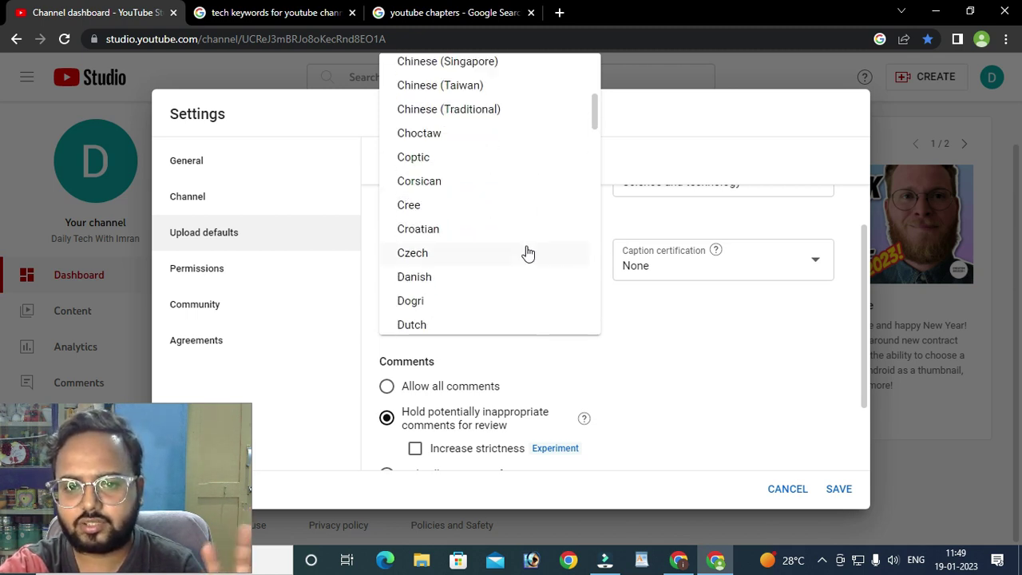
scroll(527, 253, "down", 2)
scroll(527, 253, "down", 1)
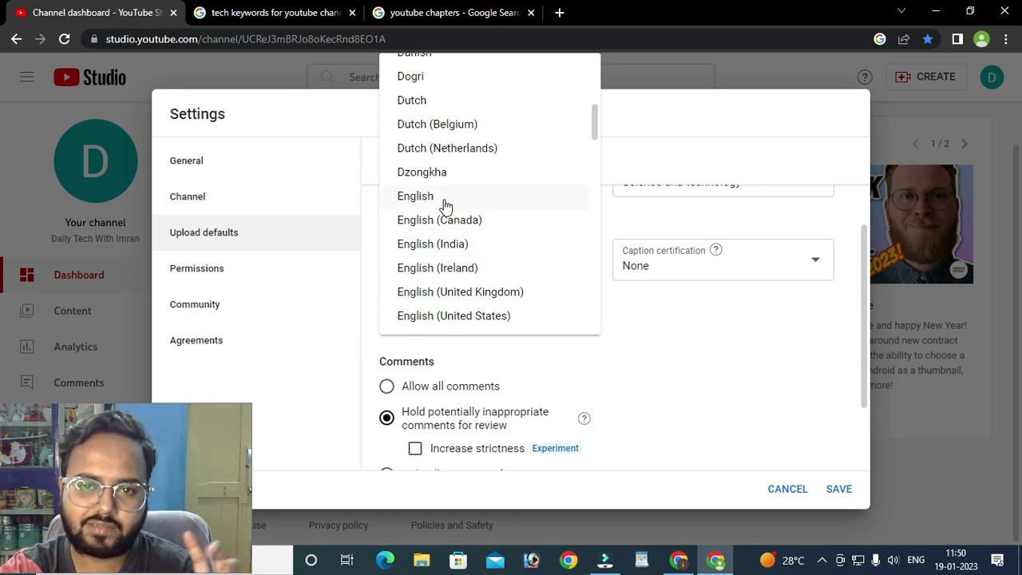
left_click(422, 198)
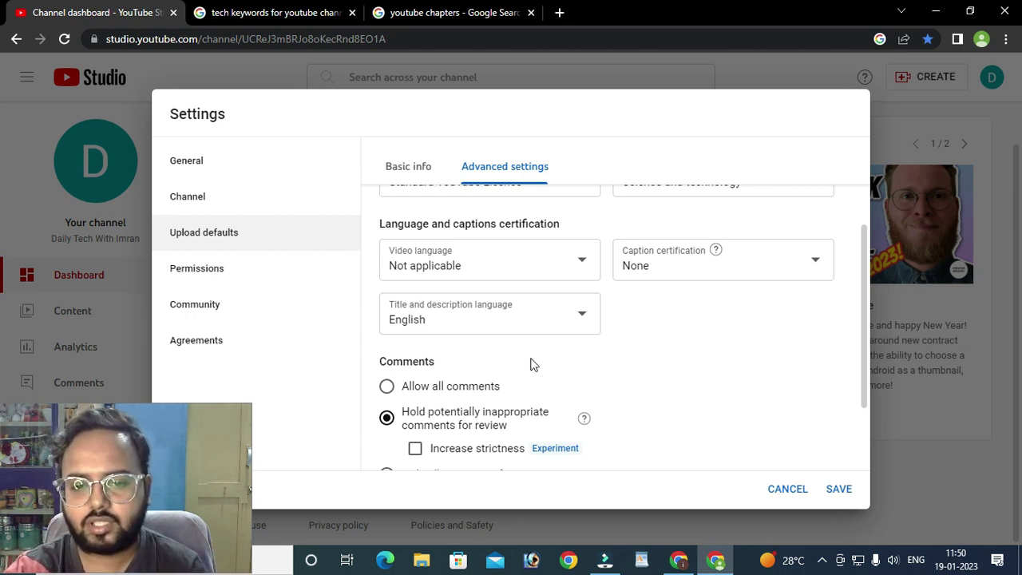
- Change comments from Allow all to Hold potentially inappropriate for review, with Increase strictness ticked
scroll(532, 363, "down", 2)
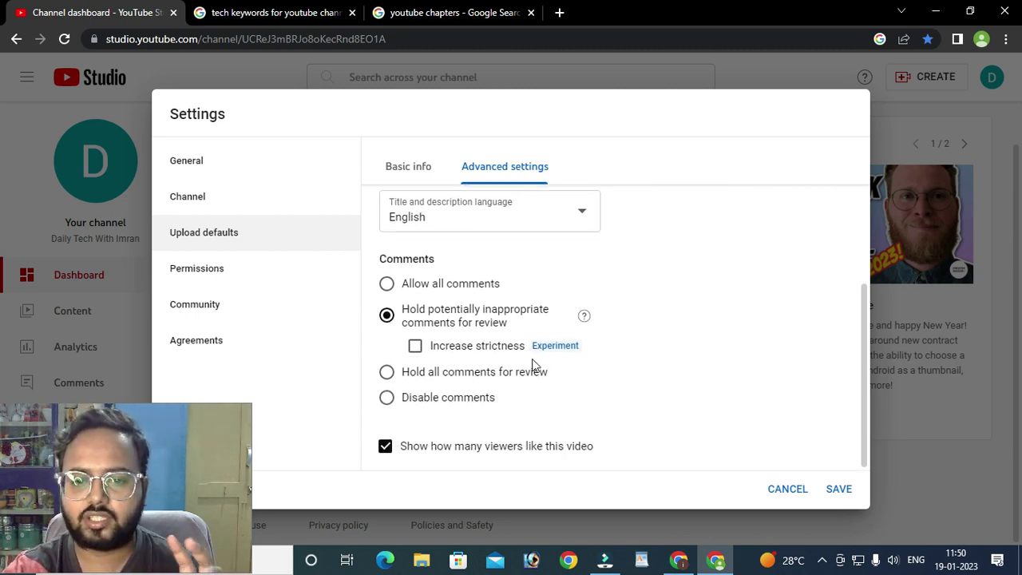
left_click(388, 285)
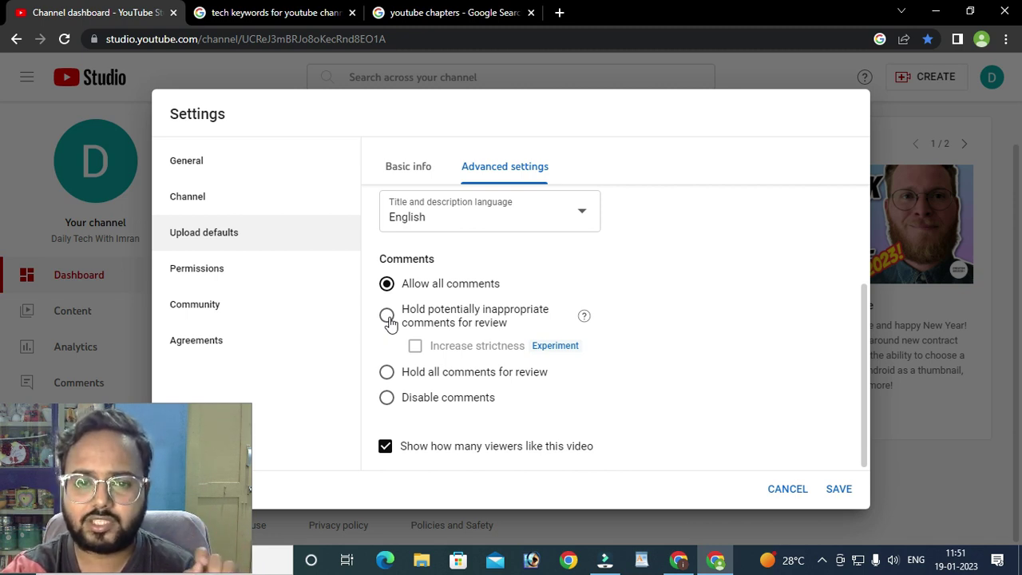
left_click(387, 317)
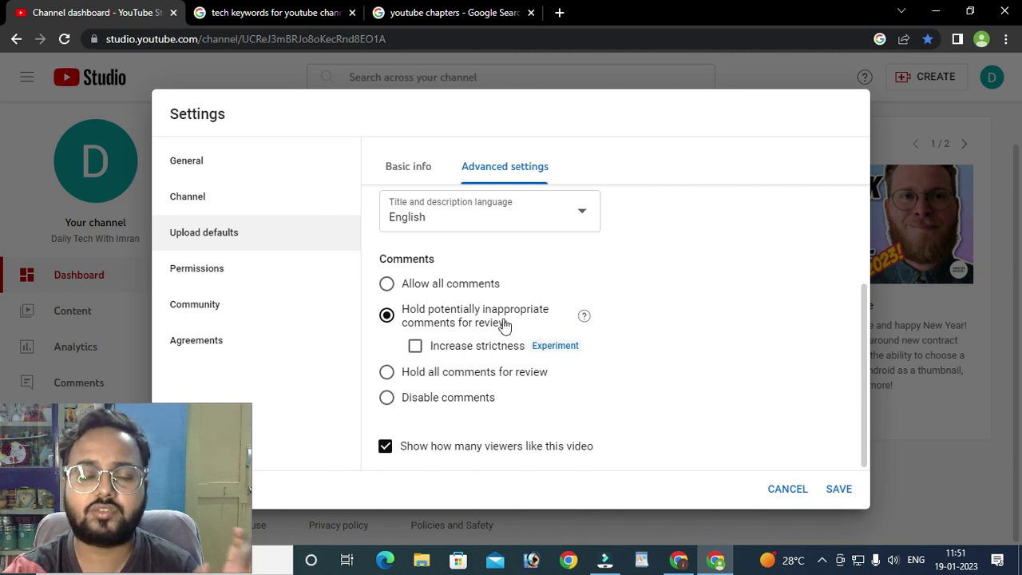
left_click(415, 345)
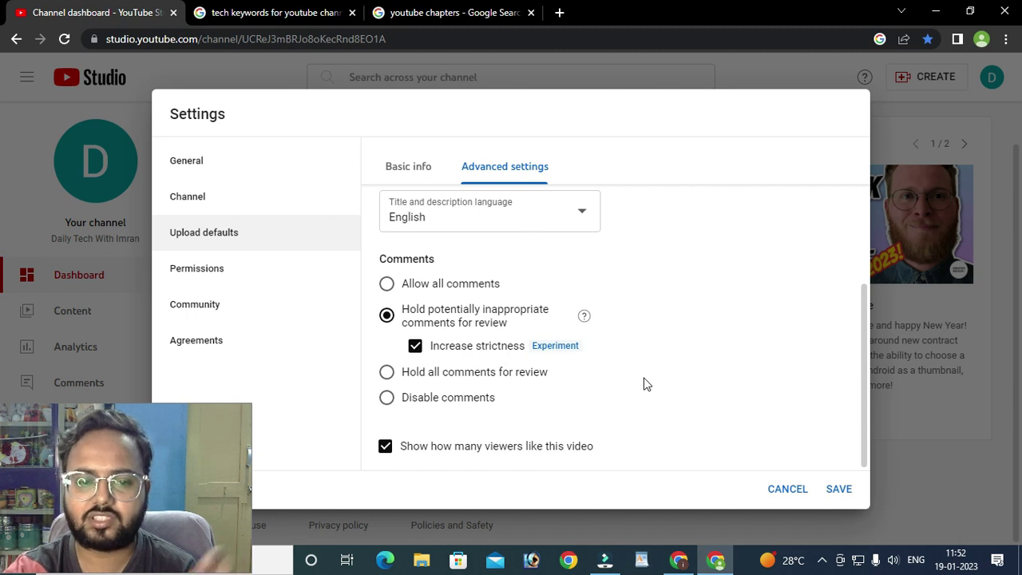
scroll(644, 385, "up", 1)
scroll(645, 383, "down", 1)
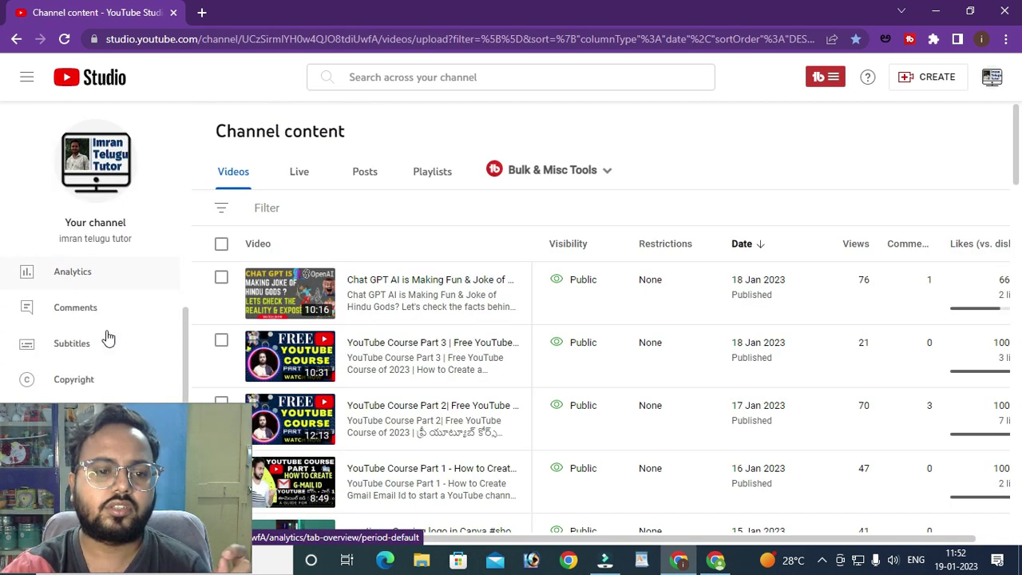
left_click(89, 307)
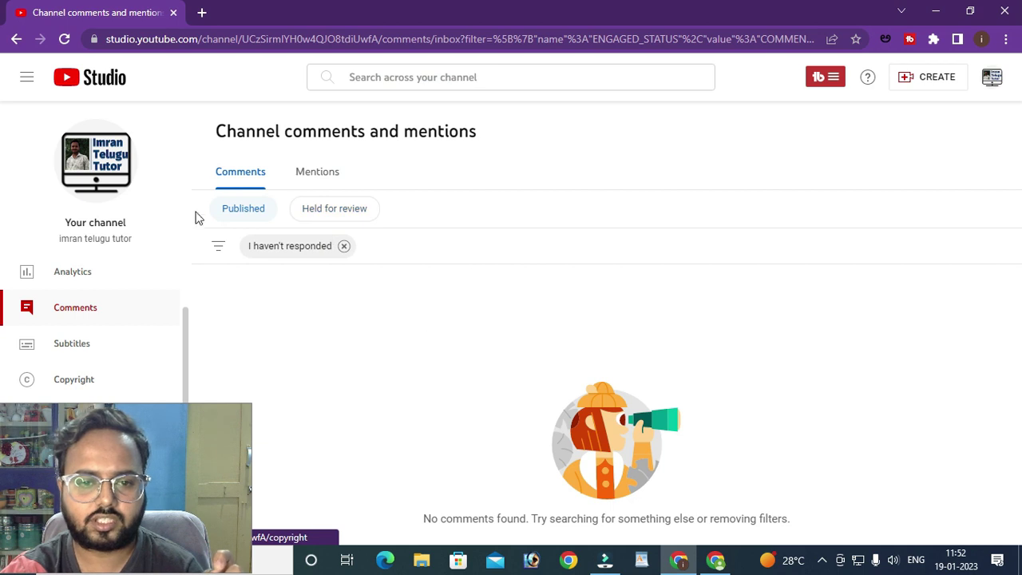
left_click(350, 211)
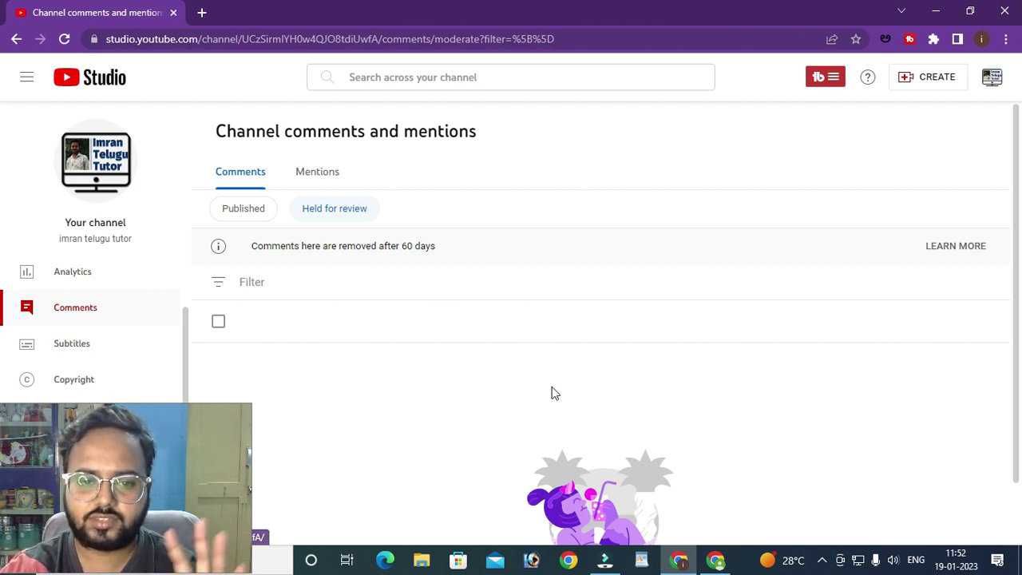
left_click(715, 559)
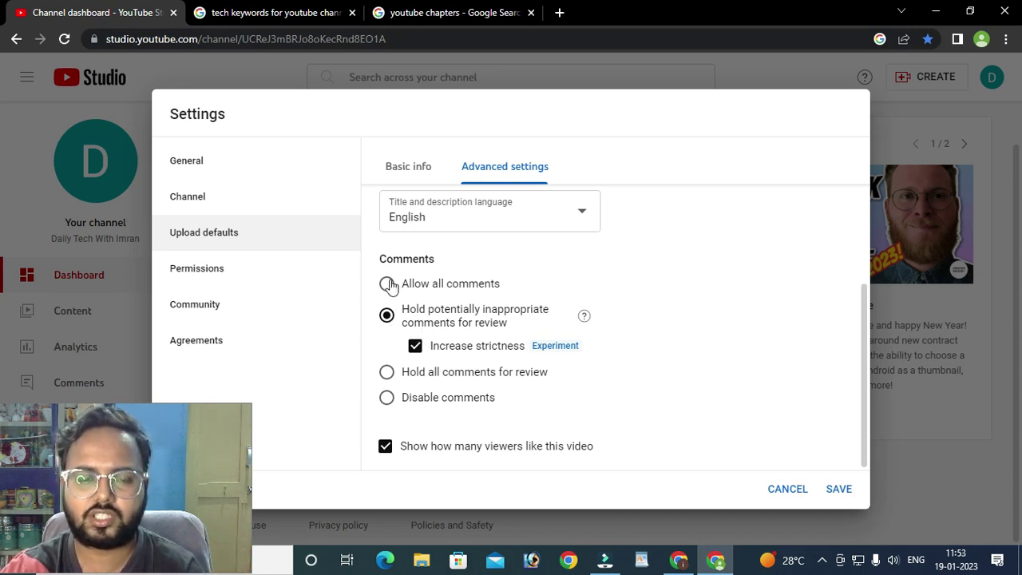
- Try Allow all and Disable comments, then choose Hold all comments for review
left_click(387, 284)
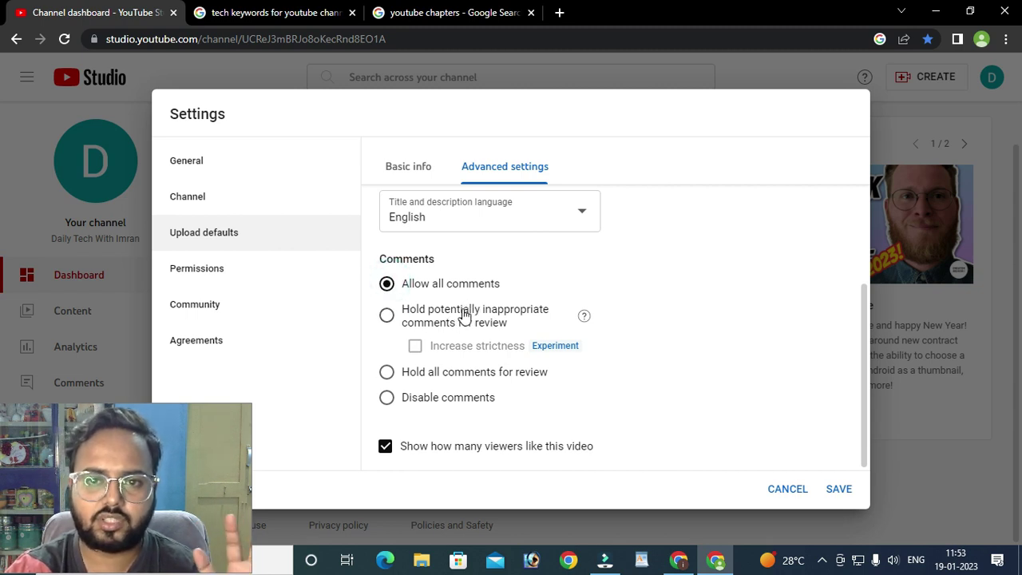
left_click(387, 403)
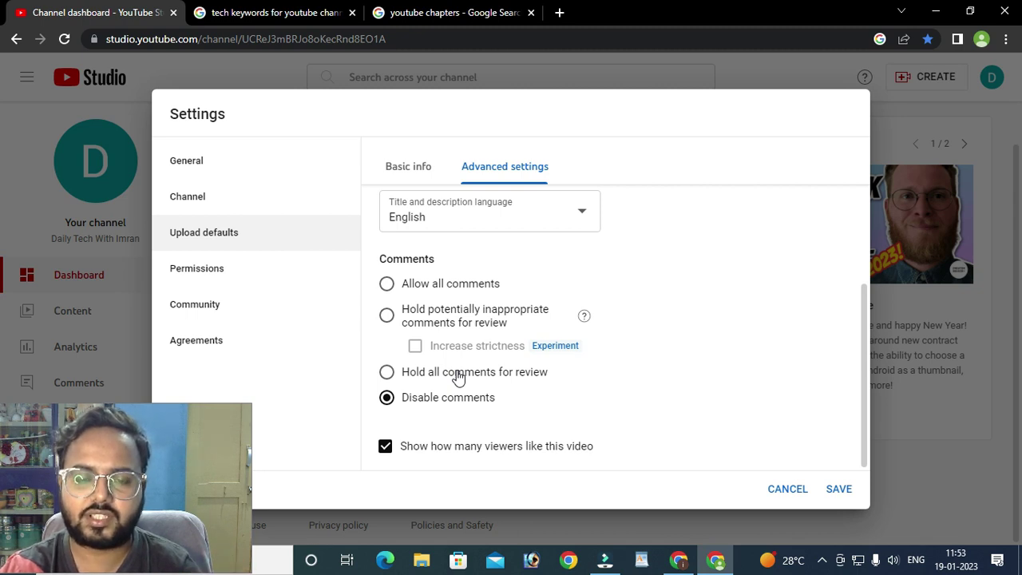
left_click(455, 379)
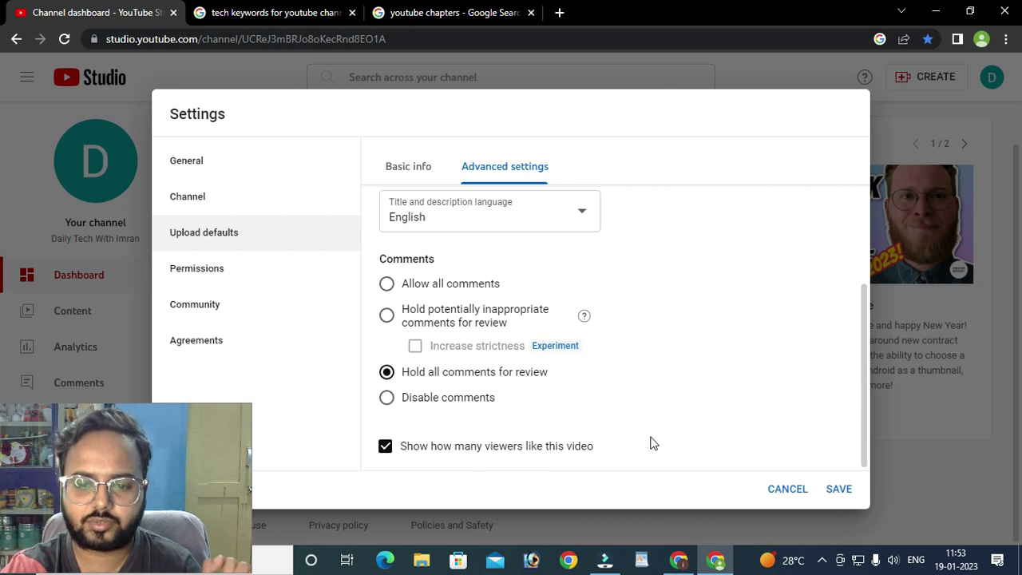
scroll(573, 427, "up", 3)
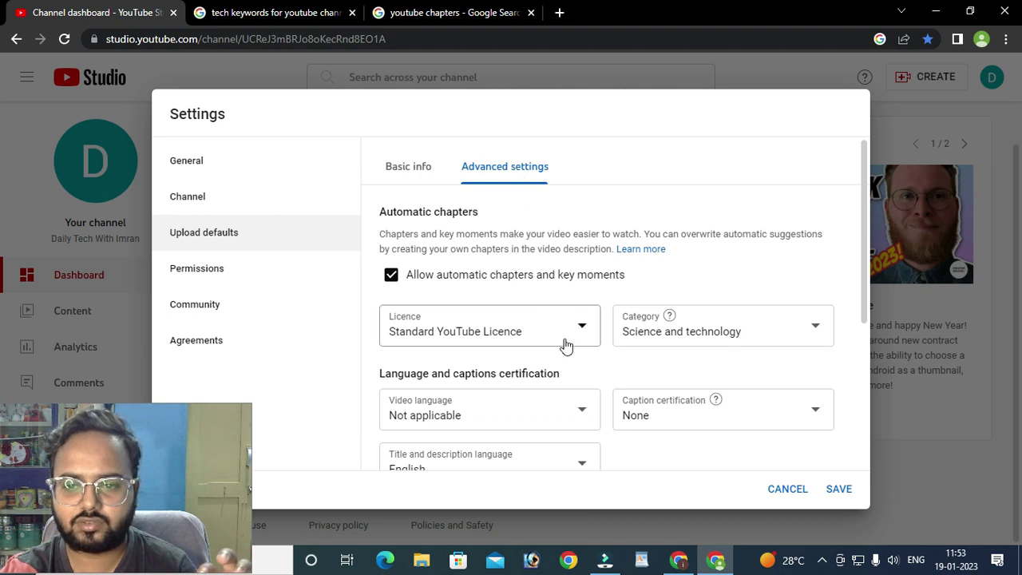
scroll(564, 335, "down", 3)
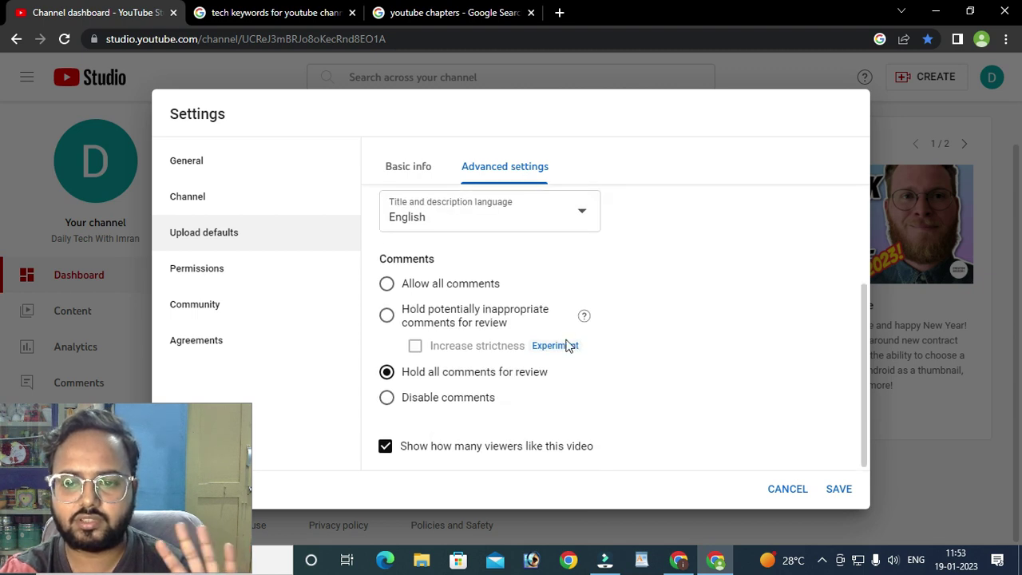
- Go to Permissions settings and start a new channel invite
left_click(224, 272)
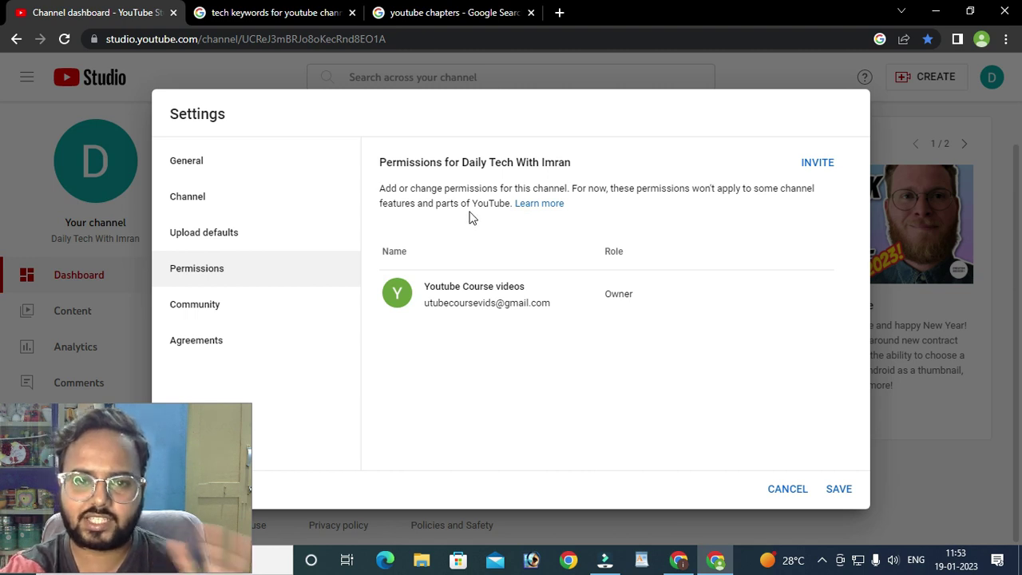
left_click(823, 165)
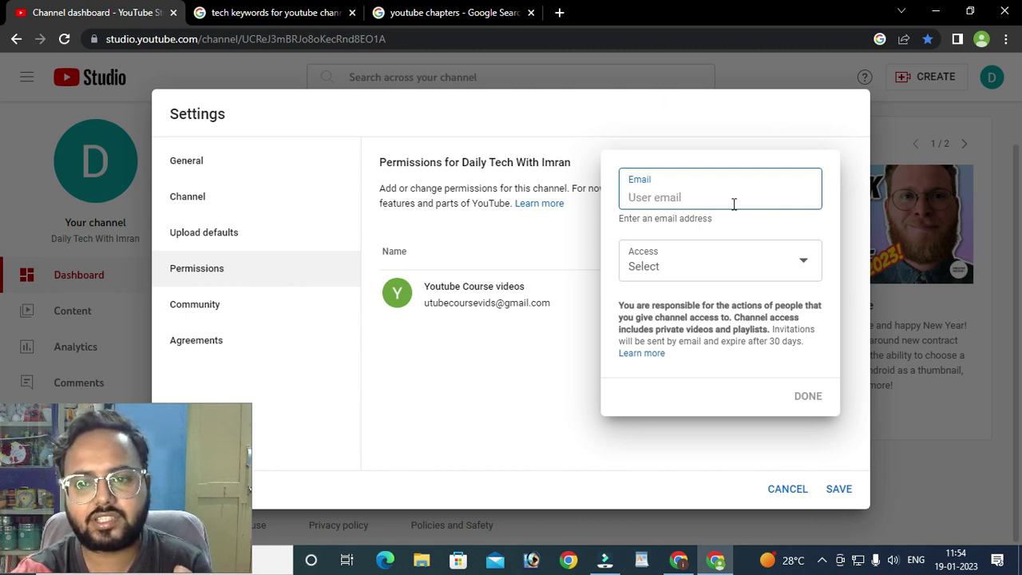
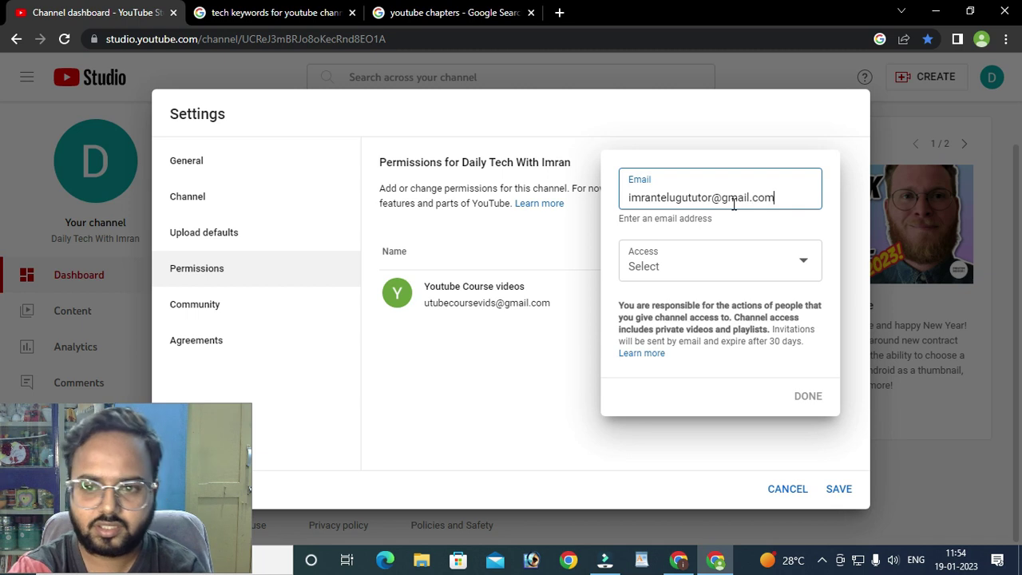
- Enter the invitee's email address and give them the Manager access role
left_click(737, 264)
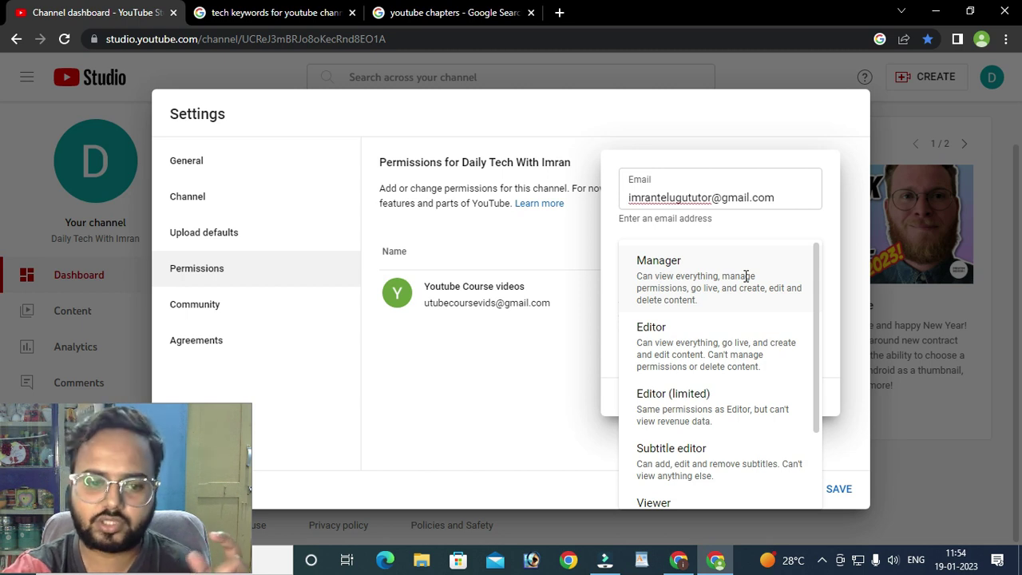
left_click(641, 261)
left_click_drag(701, 262, 719, 239)
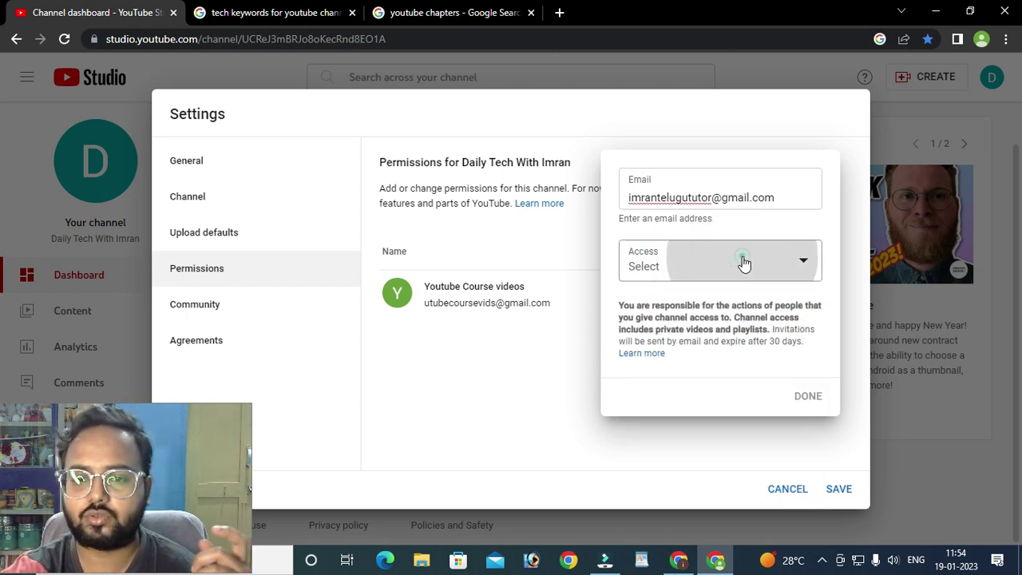
left_click(746, 265)
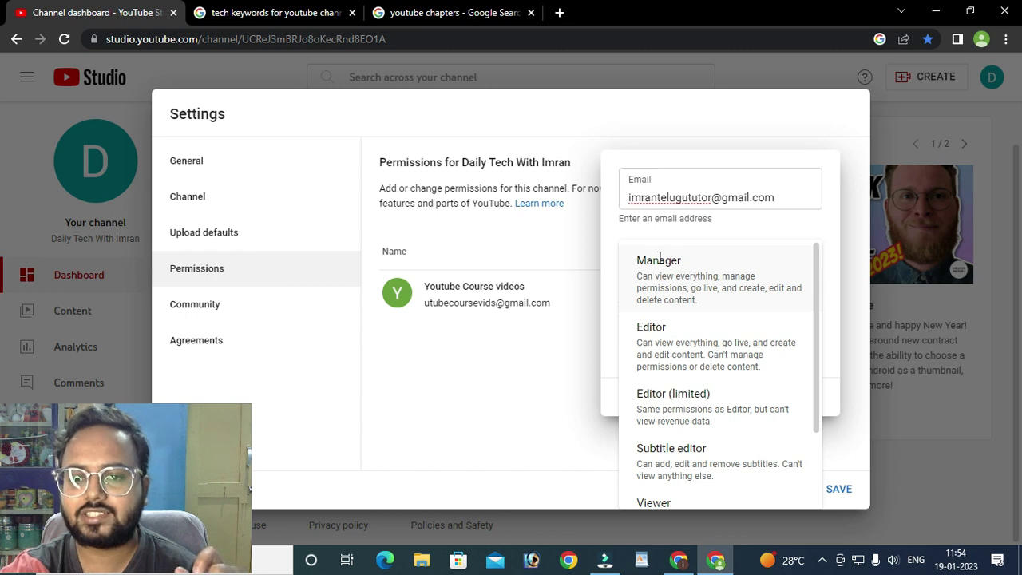
left_click(686, 276)
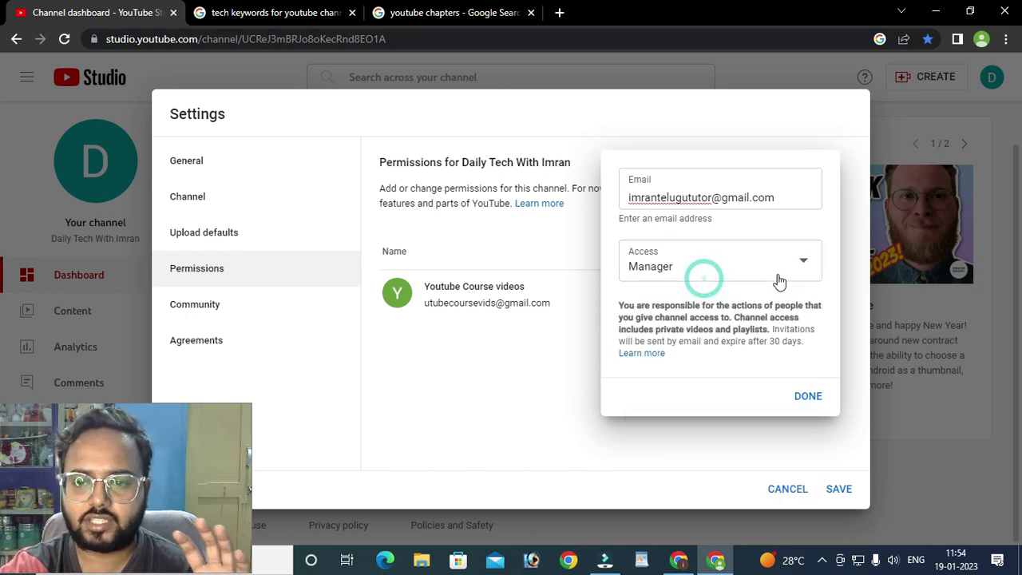
- Double-check the invitee's email address in the invite form
left_click(771, 274)
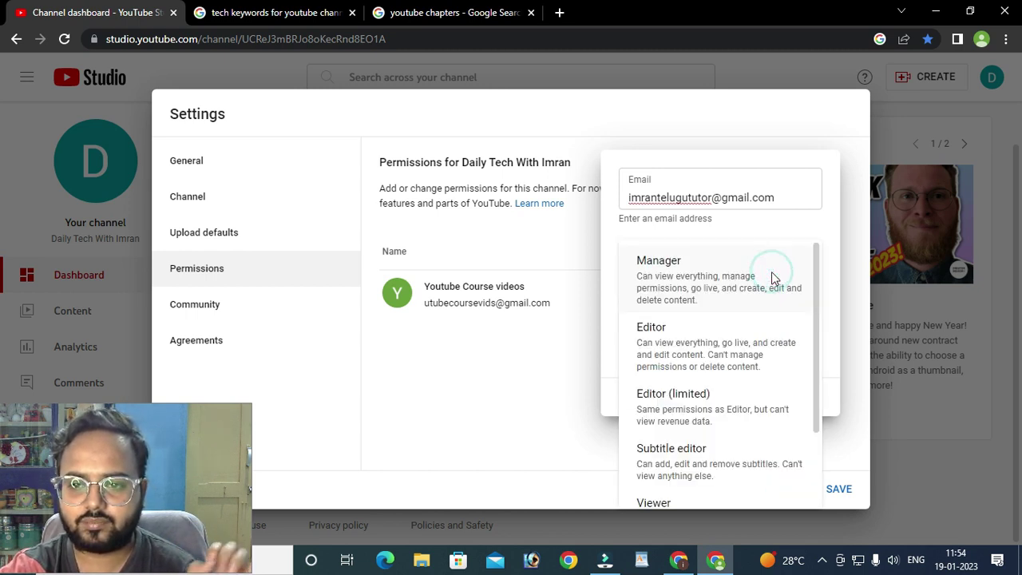
left_click(771, 199)
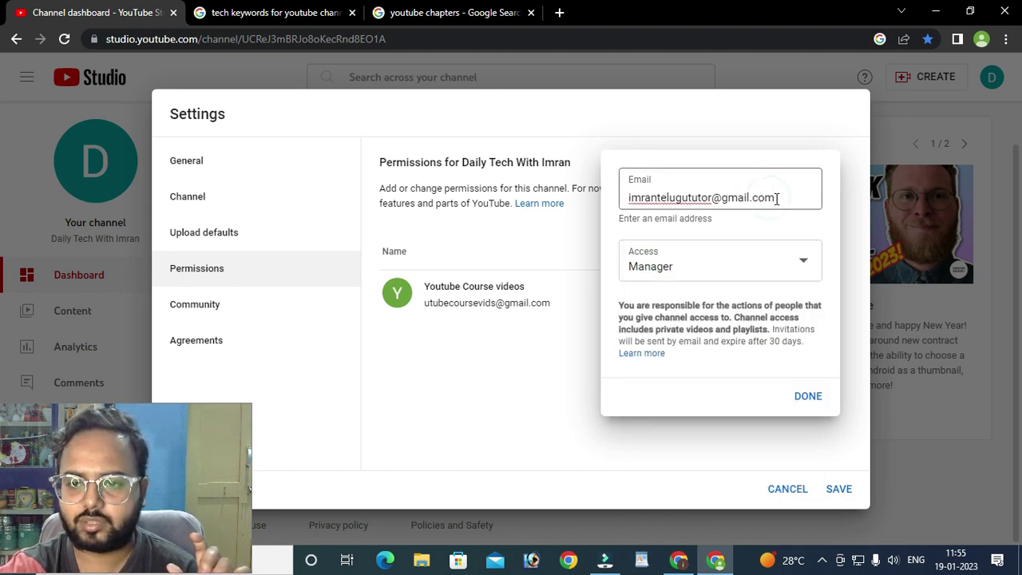
triple_click(773, 198)
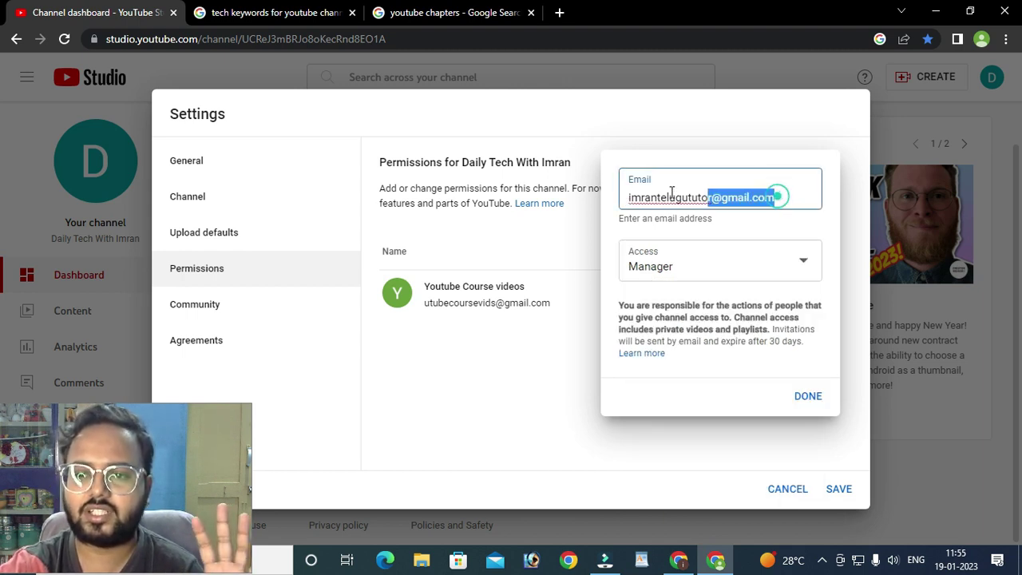
left_click(793, 195)
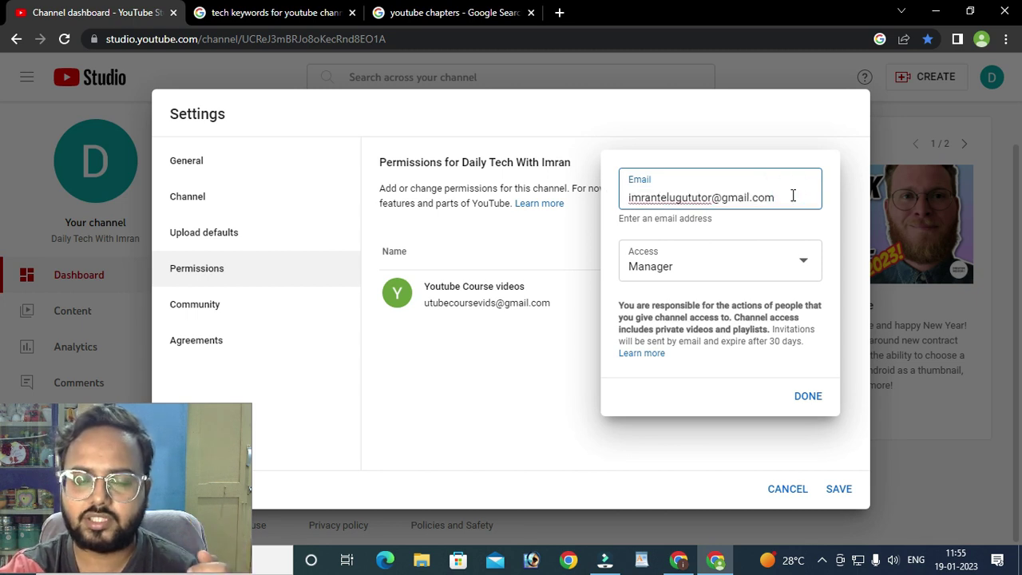
left_click(799, 277)
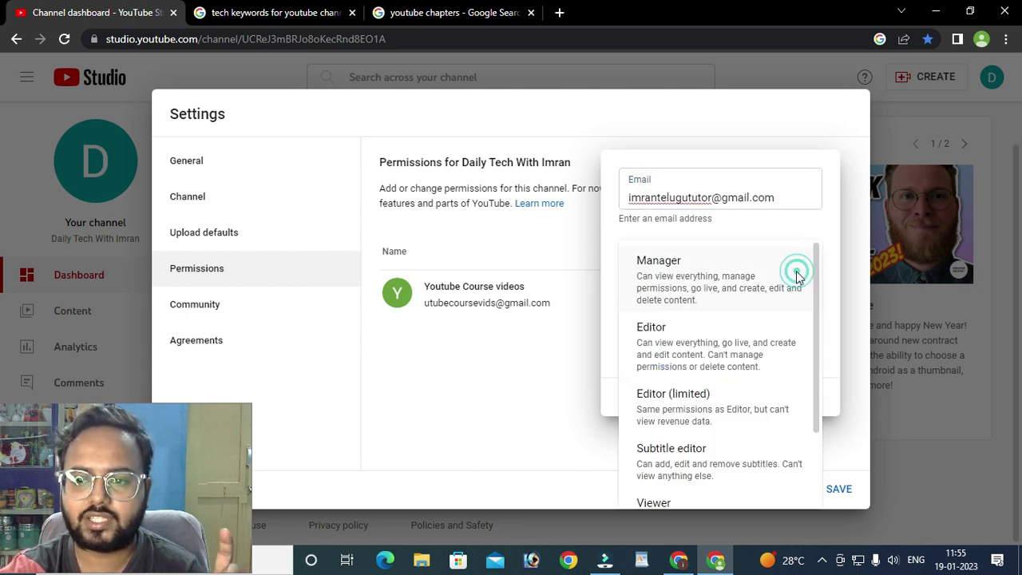
- Switch the invitee's access role from Manager to Editor
scroll(699, 327, "down", 3)
scroll(723, 386, "up", 2)
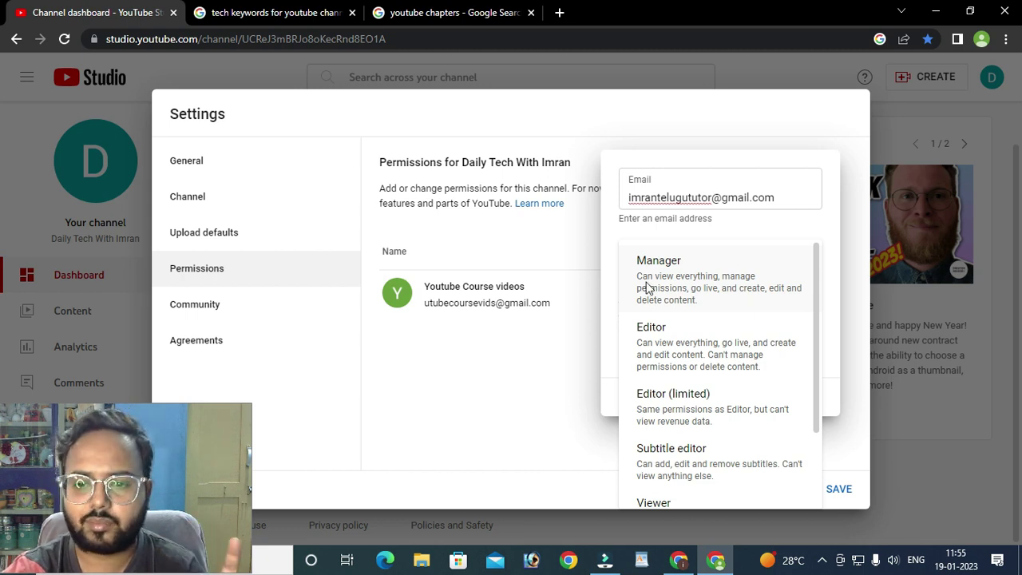
left_click(708, 284)
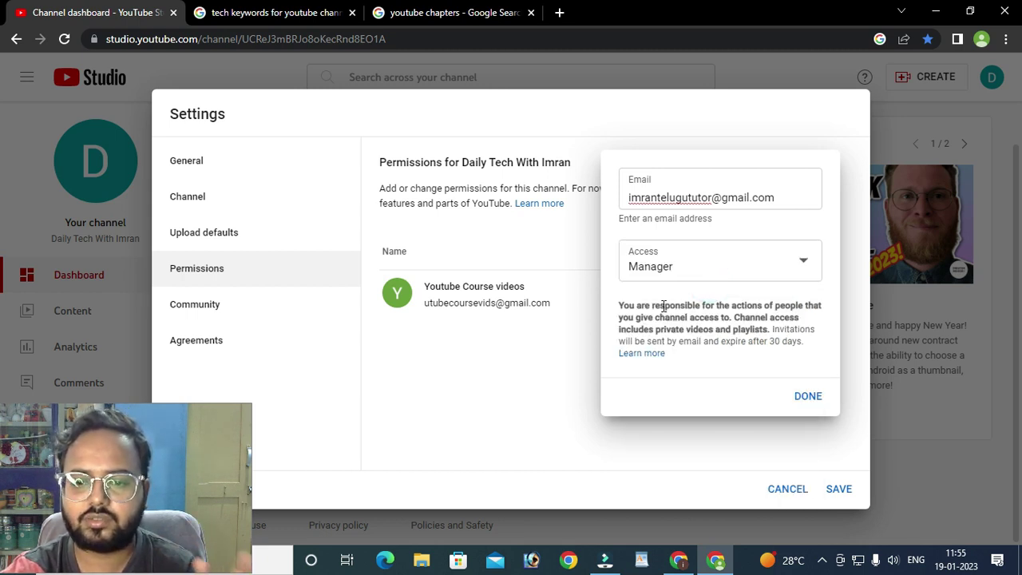
left_click(670, 268)
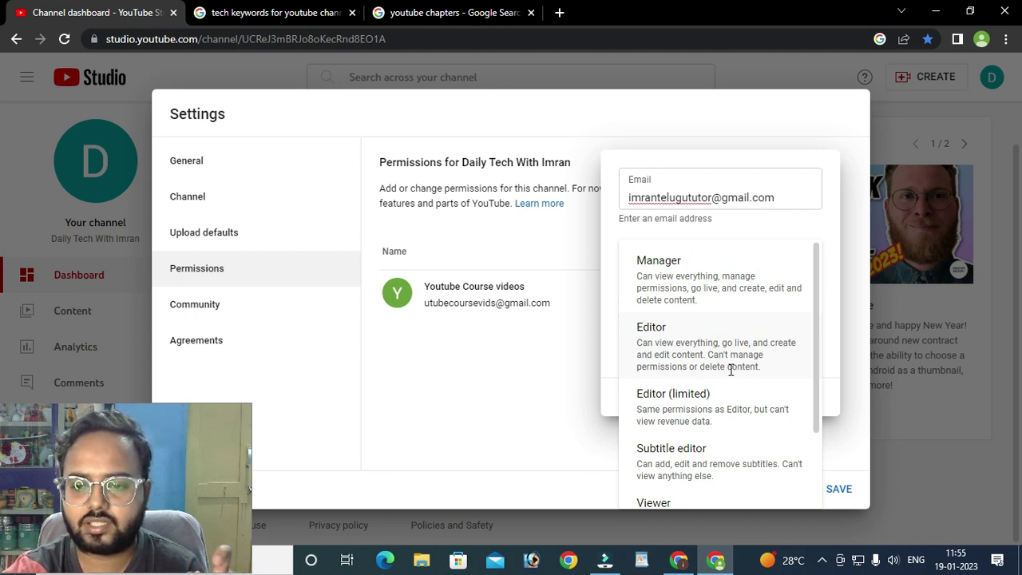
left_click(661, 347)
left_click_drag(687, 348, 749, 366)
- Review the Editor (limited) role description and confirm Editor as the access role
left_click(736, 262)
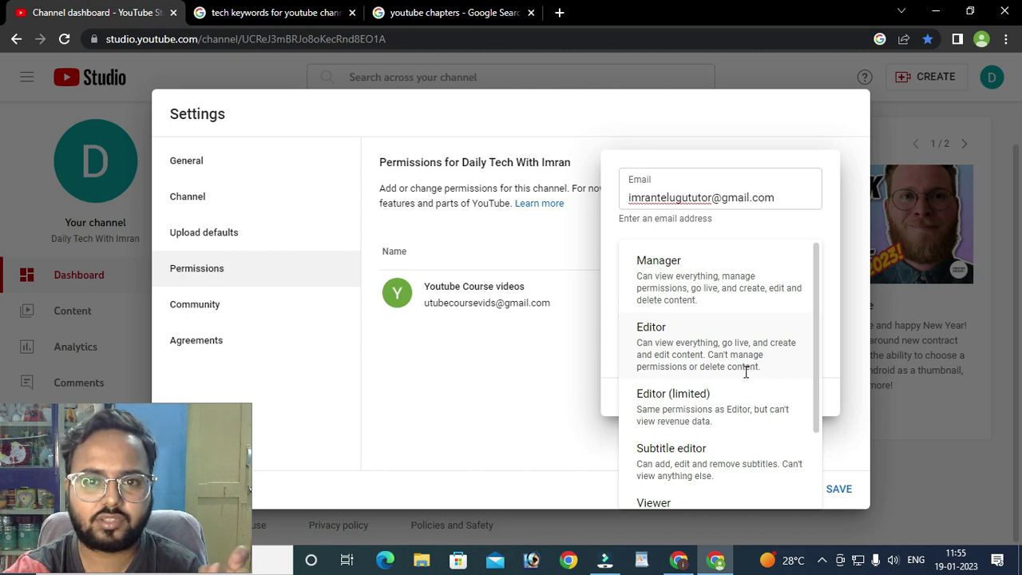
scroll(683, 358, "down", 1)
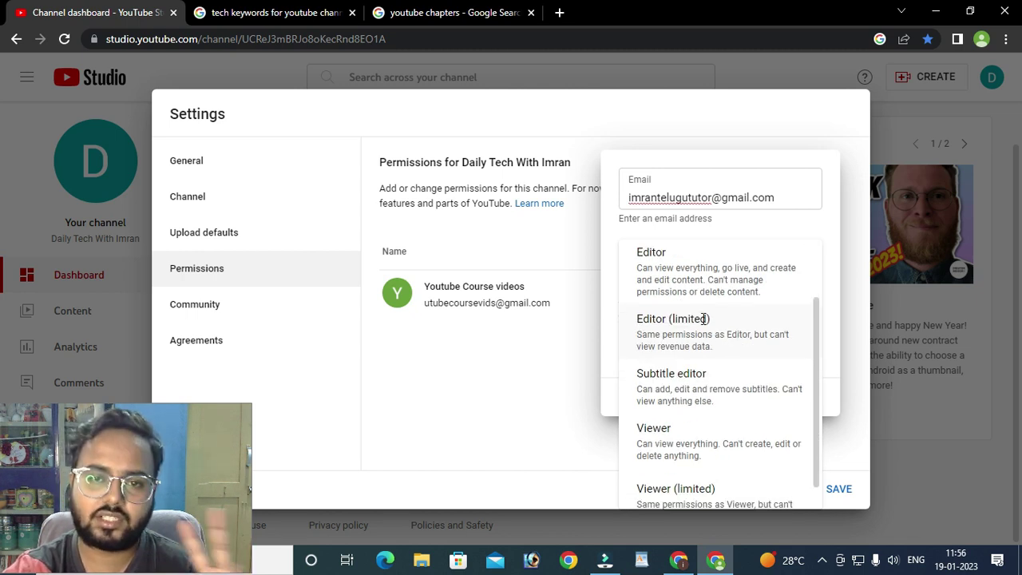
left_click_drag(674, 319, 713, 326)
scroll(679, 308, "up", 1)
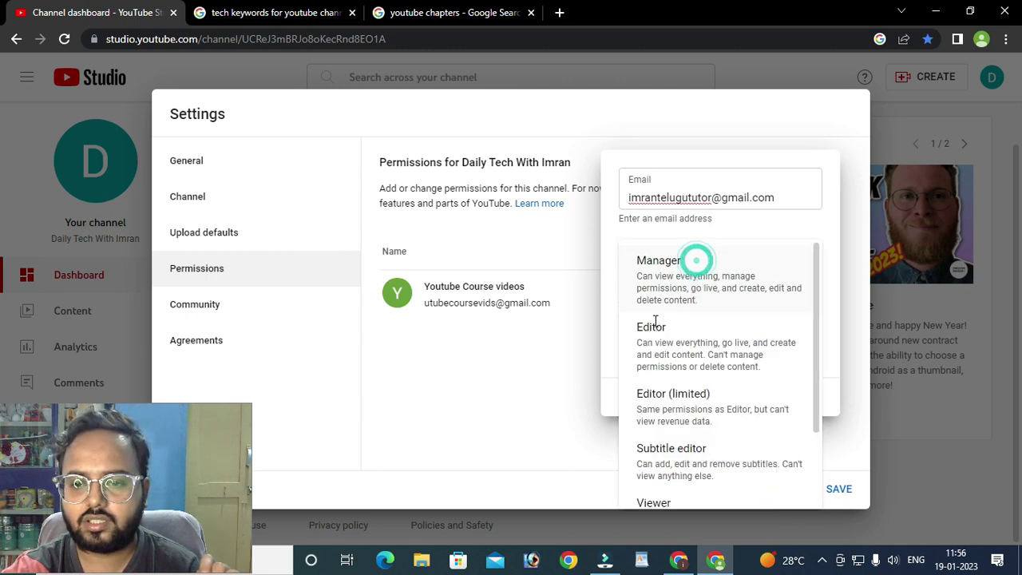
scroll(655, 351, "down", 1)
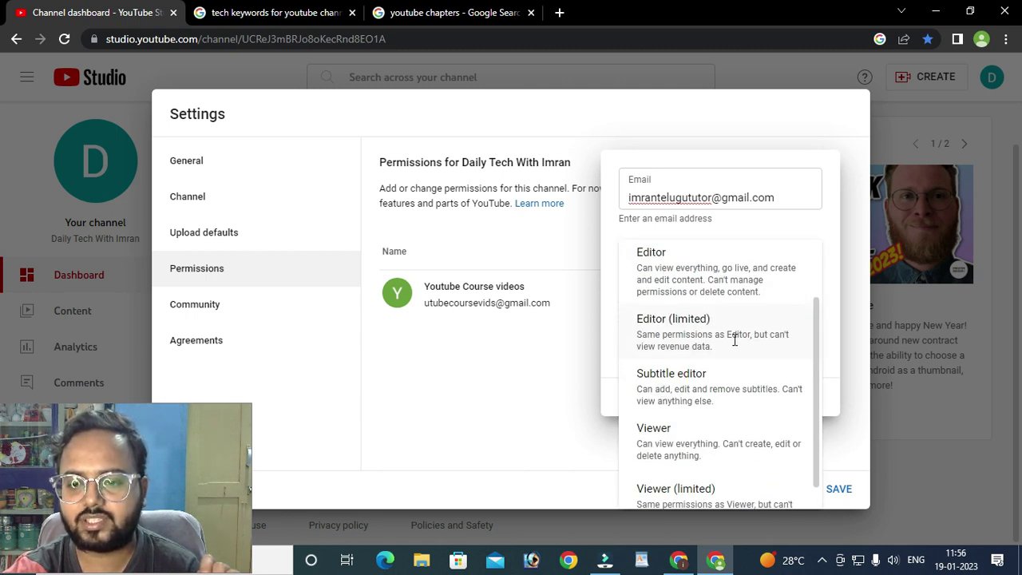
left_click_drag(642, 251, 658, 256)
left_click(675, 351)
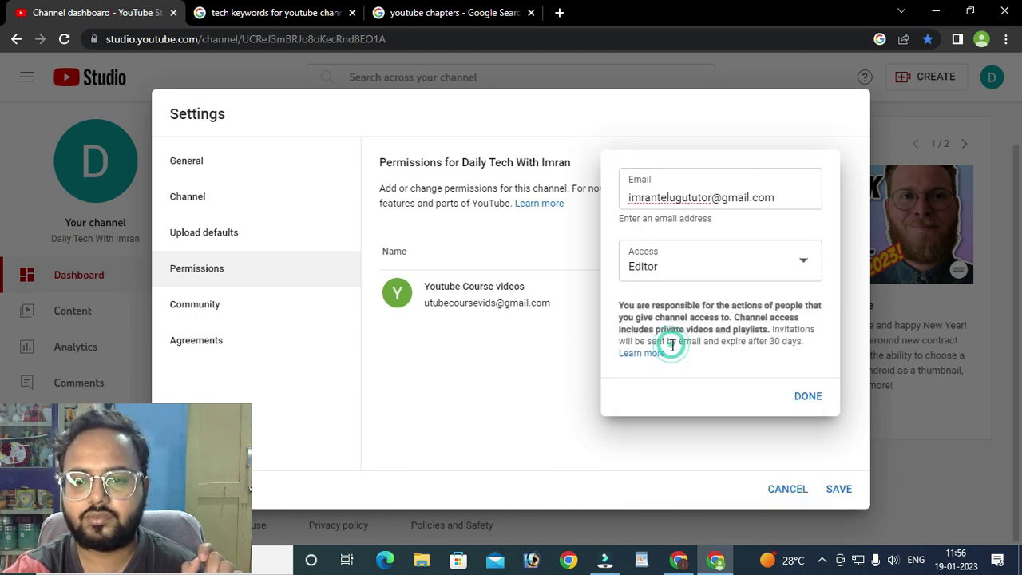
left_click(661, 271)
scroll(657, 327, "down", 2)
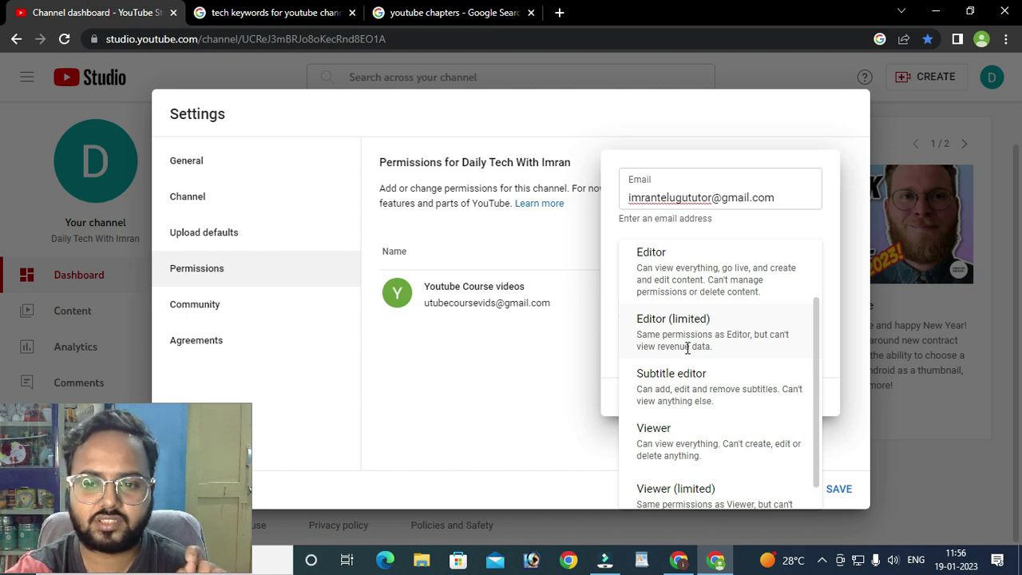
scroll(706, 347, "down", 1)
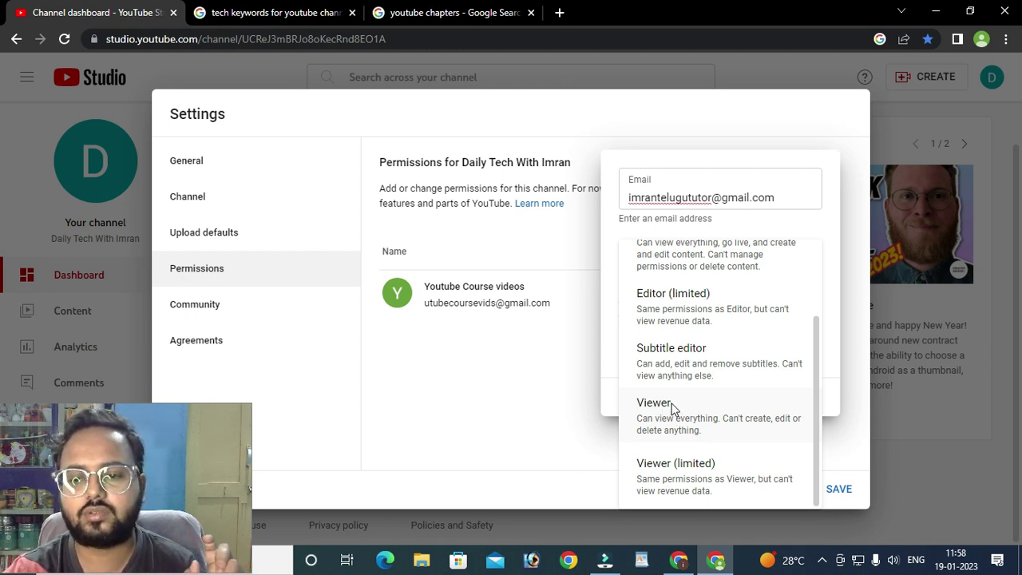
- Change the role from Viewer to Manager and send the invite as a pending Manager
double_click(669, 401)
left_click(718, 258)
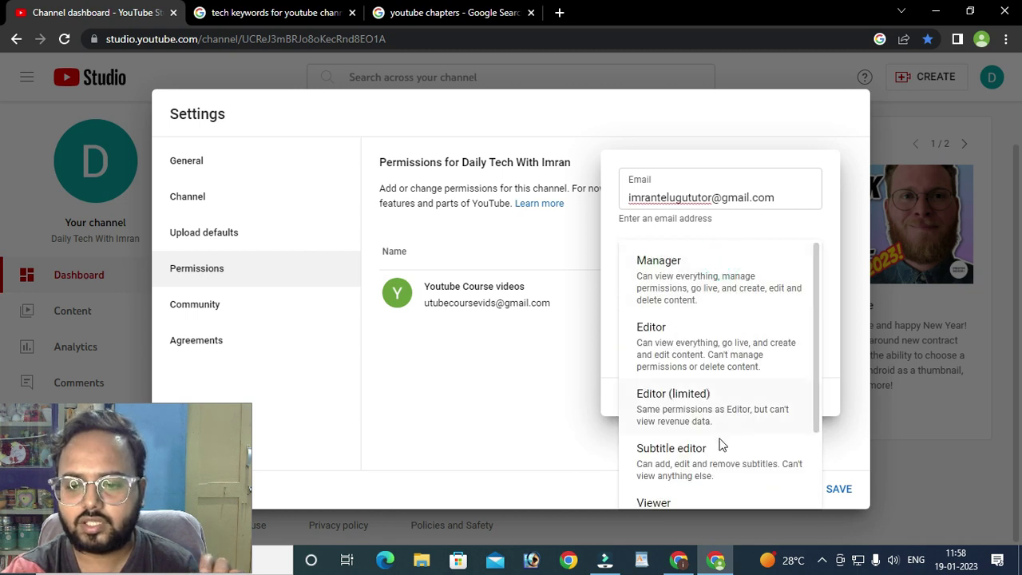
scroll(673, 454, "down", 2)
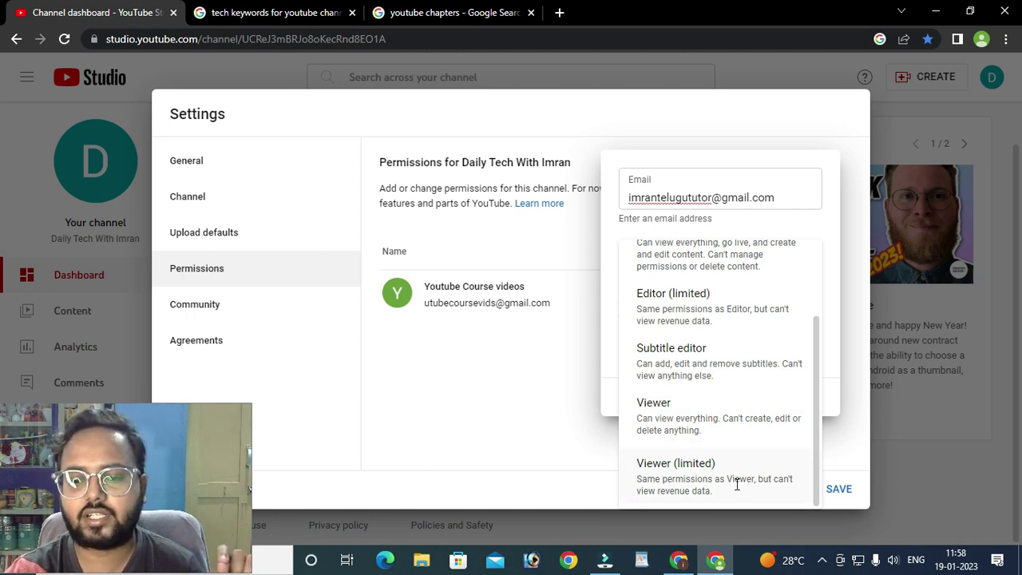
scroll(662, 404, "up", 2)
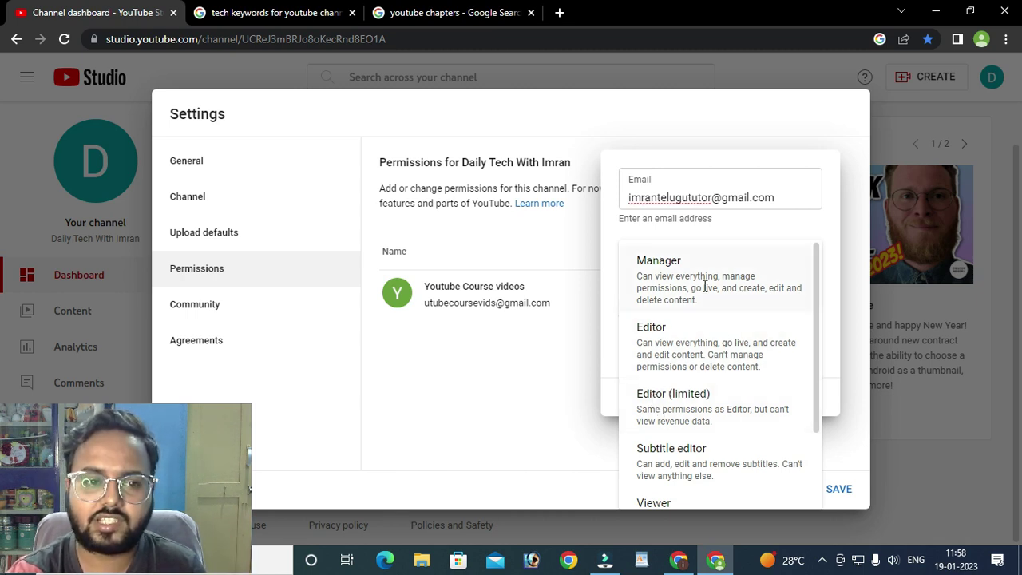
scroll(708, 400, "down", 3)
scroll(707, 419, "up", 2)
scroll(706, 421, "up", 1)
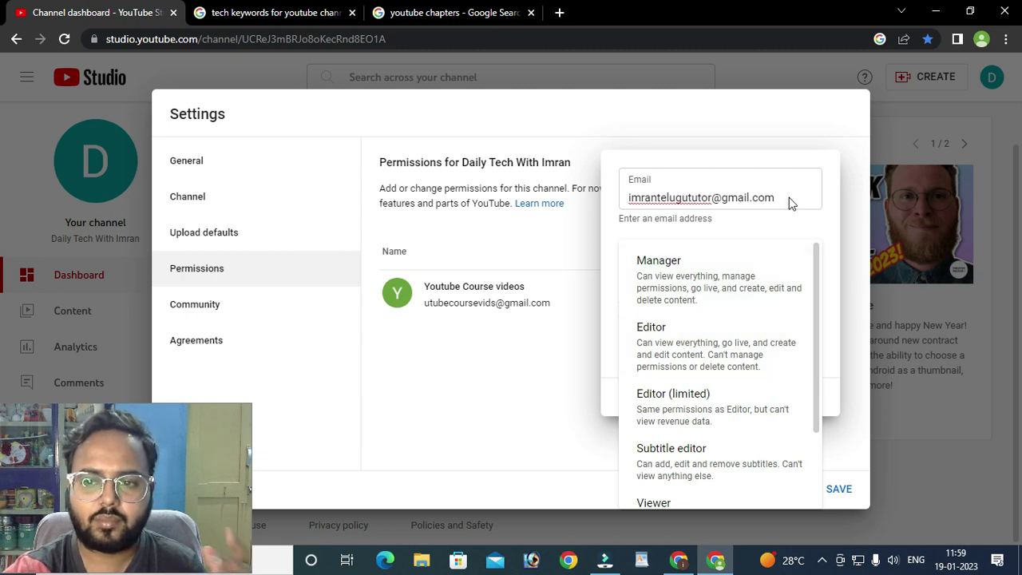
left_click(693, 286)
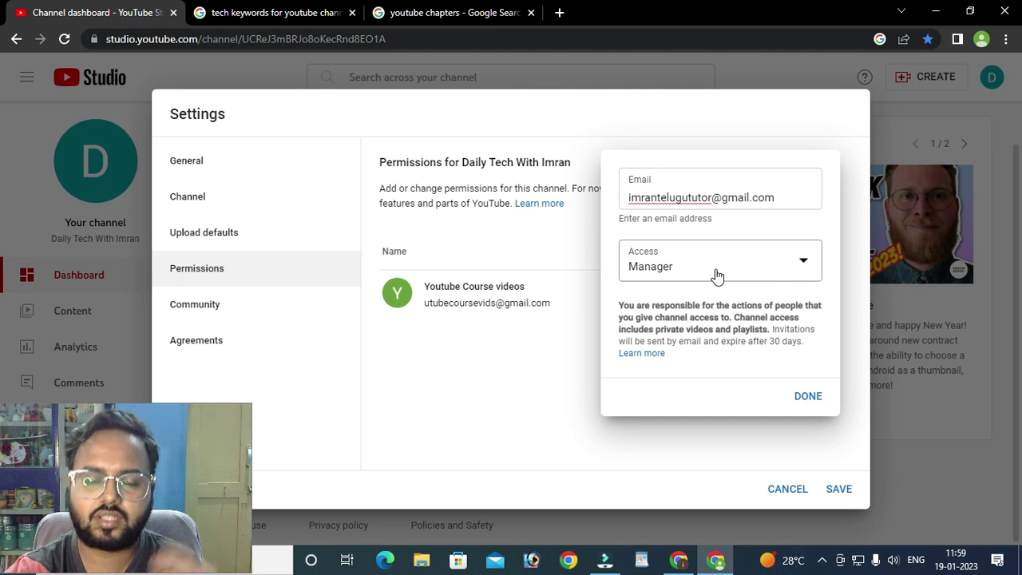
left_click(807, 395)
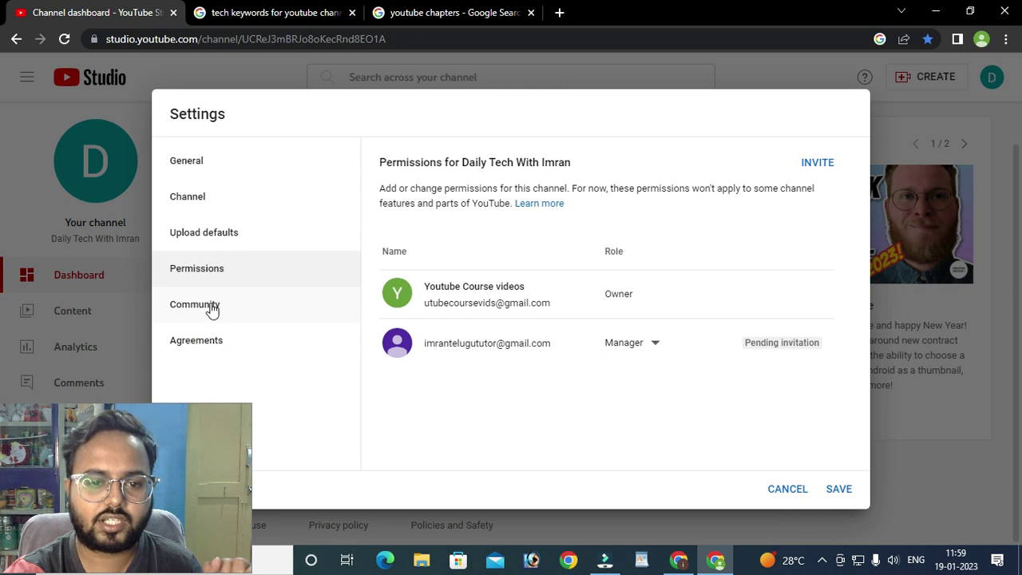
- Open the Community settings and glance at the Default tab before returning to Automated filters
left_click(211, 309)
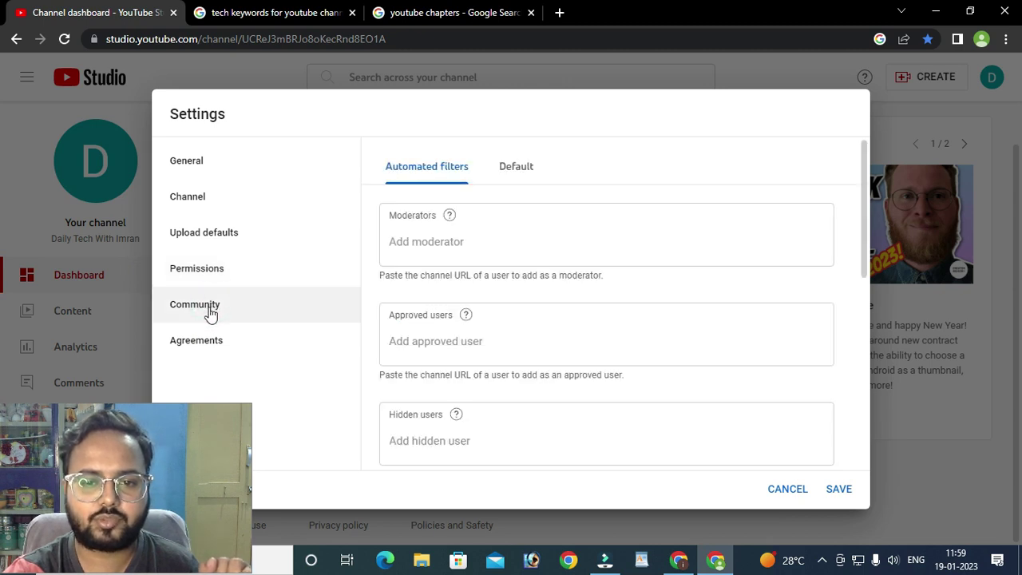
left_click(451, 214)
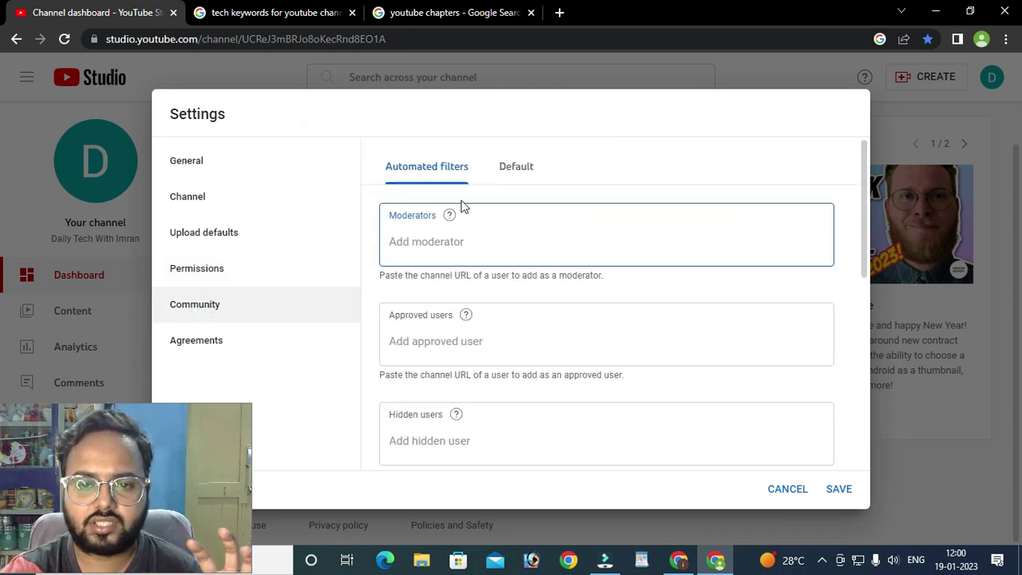
left_click(511, 169)
left_click(413, 171)
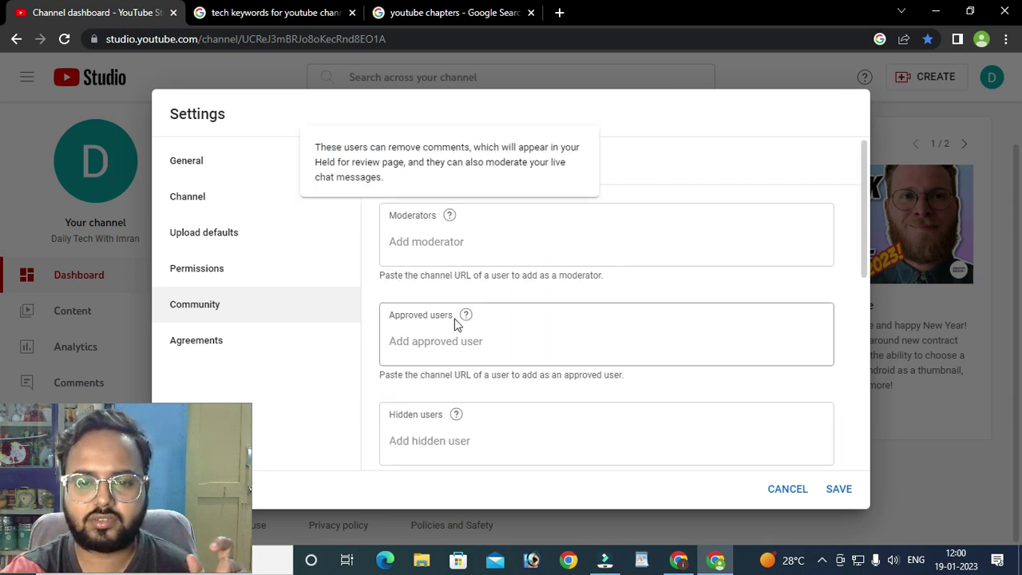
- Check the moderators field and its help, then switch to the channel comments window
scroll(467, 397, "down", 2)
scroll(469, 380, "up", 1)
scroll(468, 380, "up", 1)
left_click(440, 244)
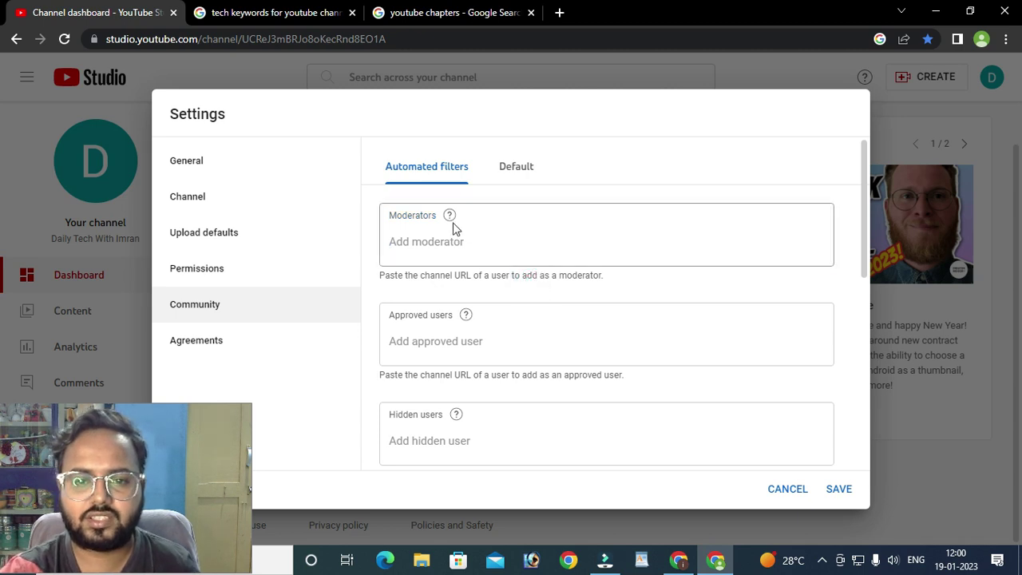
mouse_move(450, 217)
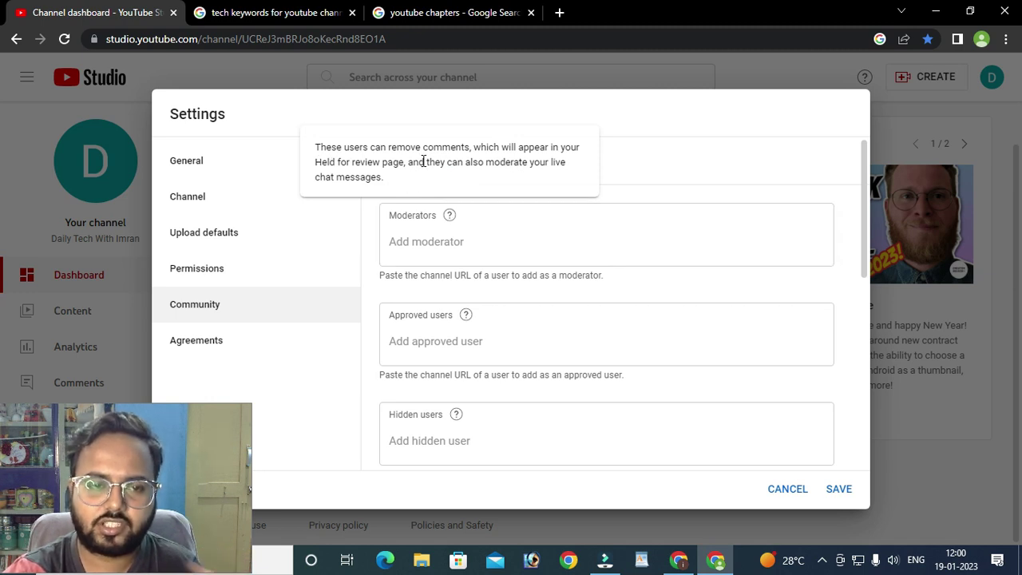
left_click(441, 222)
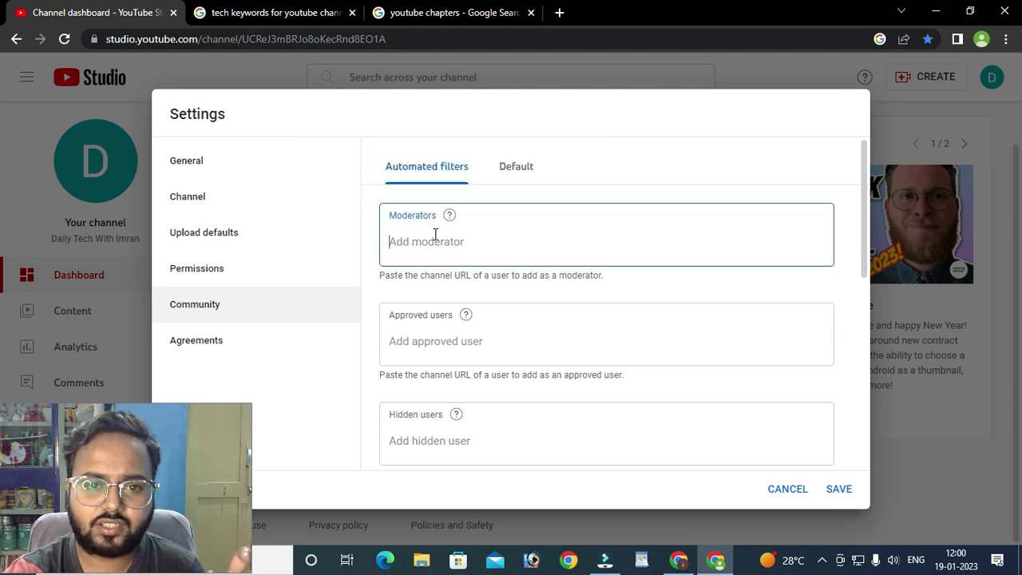
left_click(679, 559)
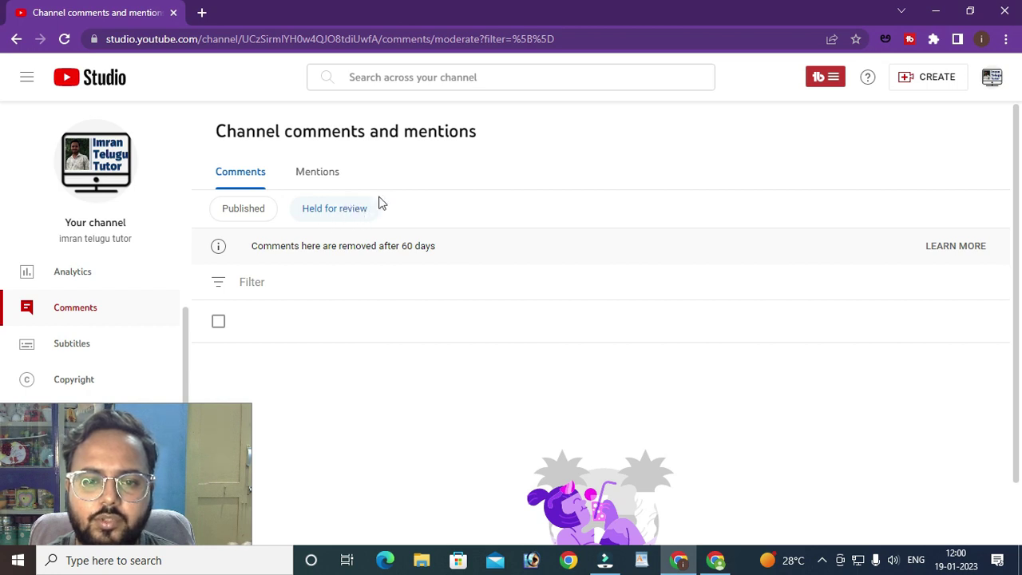
- Switch between the comments and settings windows, returning to the channel settings
left_click(714, 562)
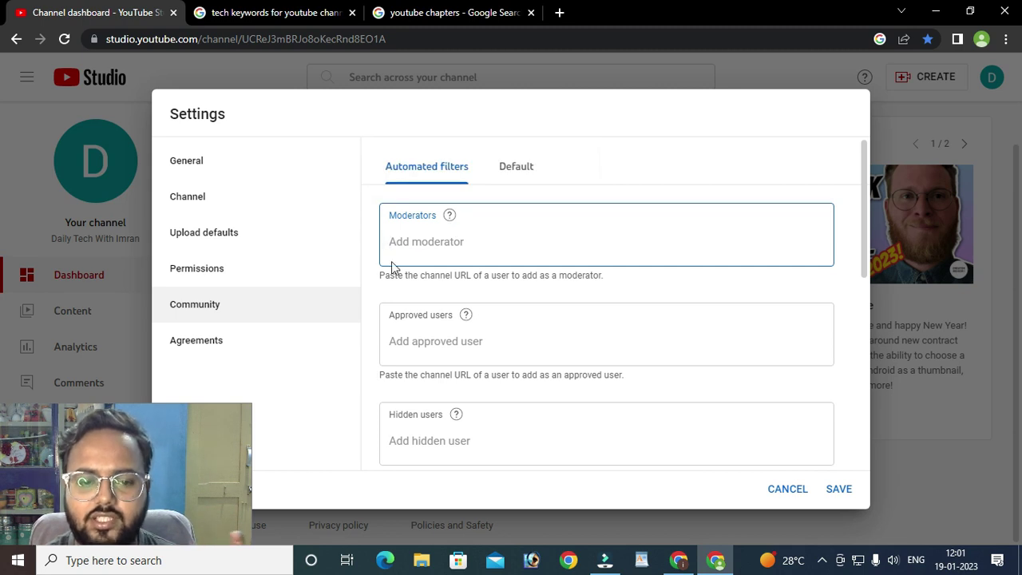
left_click(214, 438)
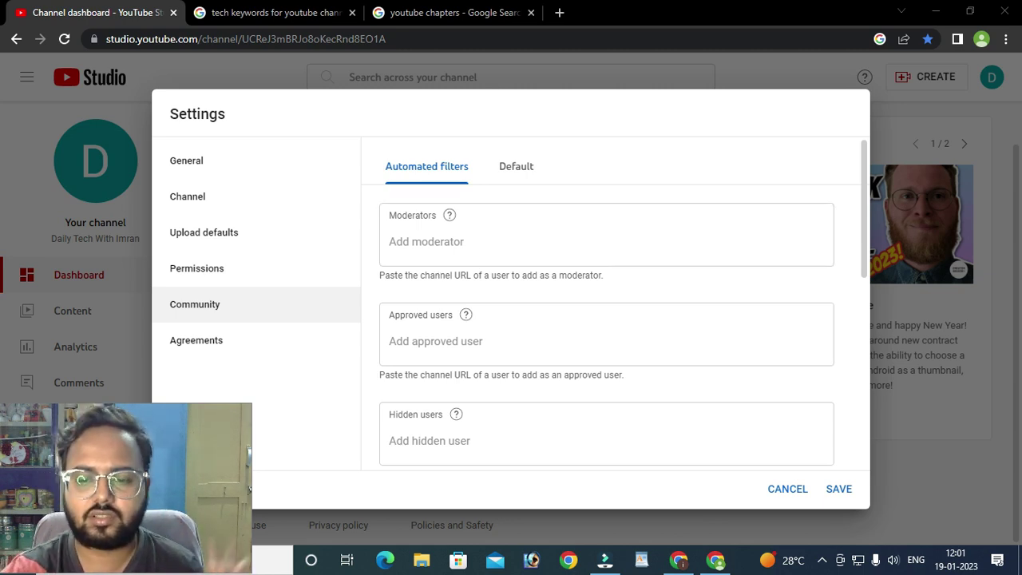
left_click(678, 562)
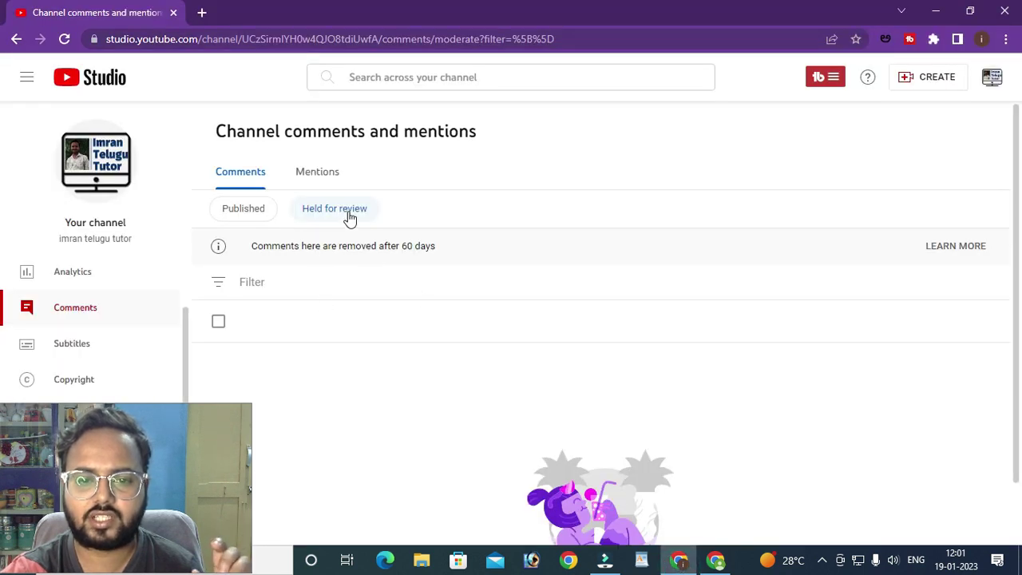
left_click(723, 566)
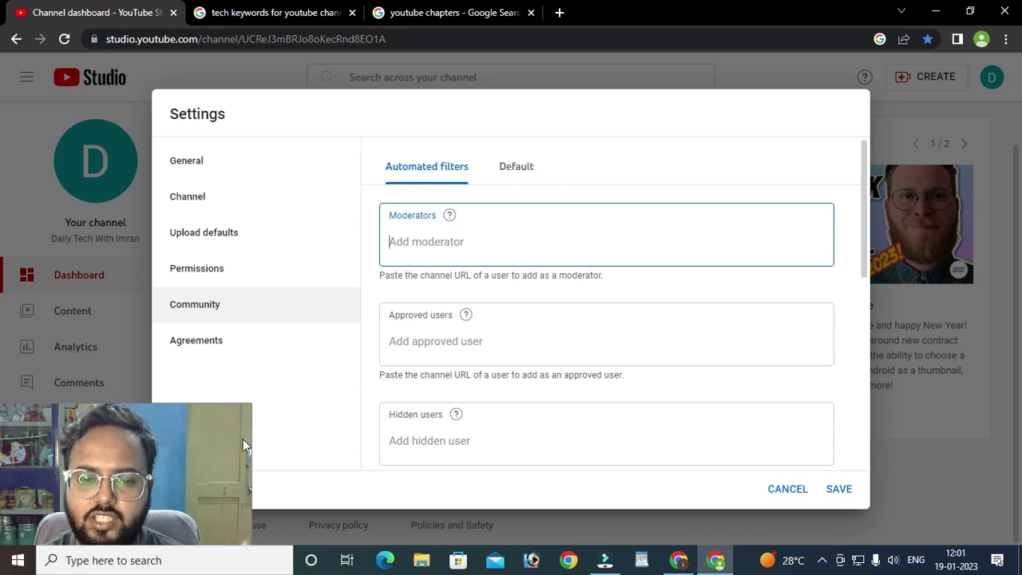
left_click(196, 432)
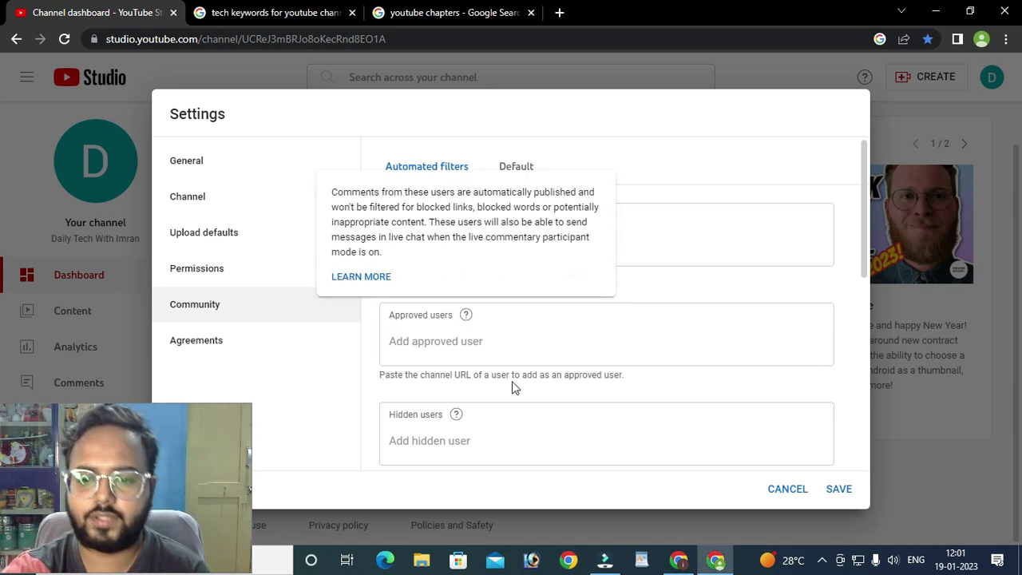
- Start an approved user entry, then leave the approved users list empty
left_click(472, 344)
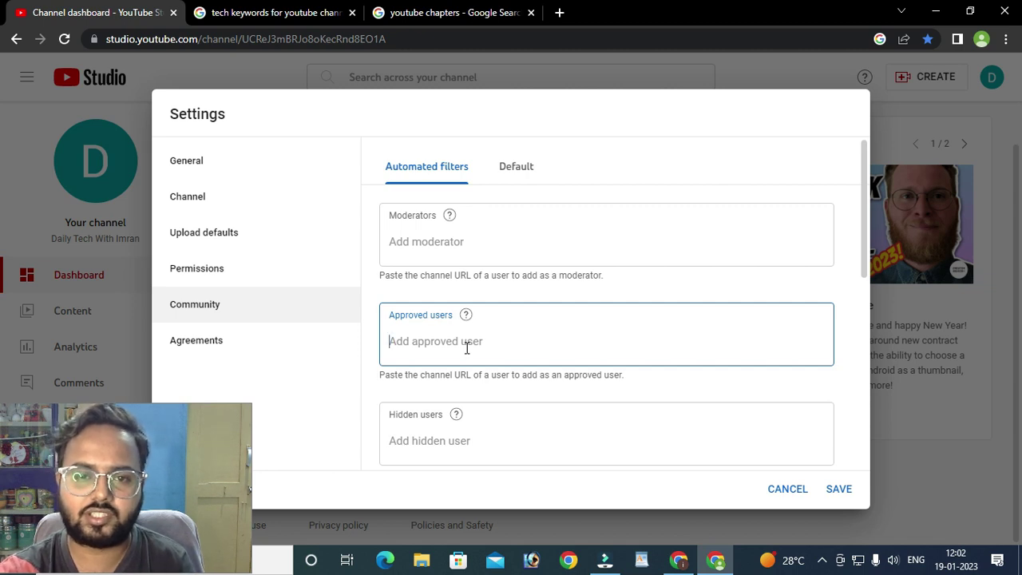
left_click(679, 559)
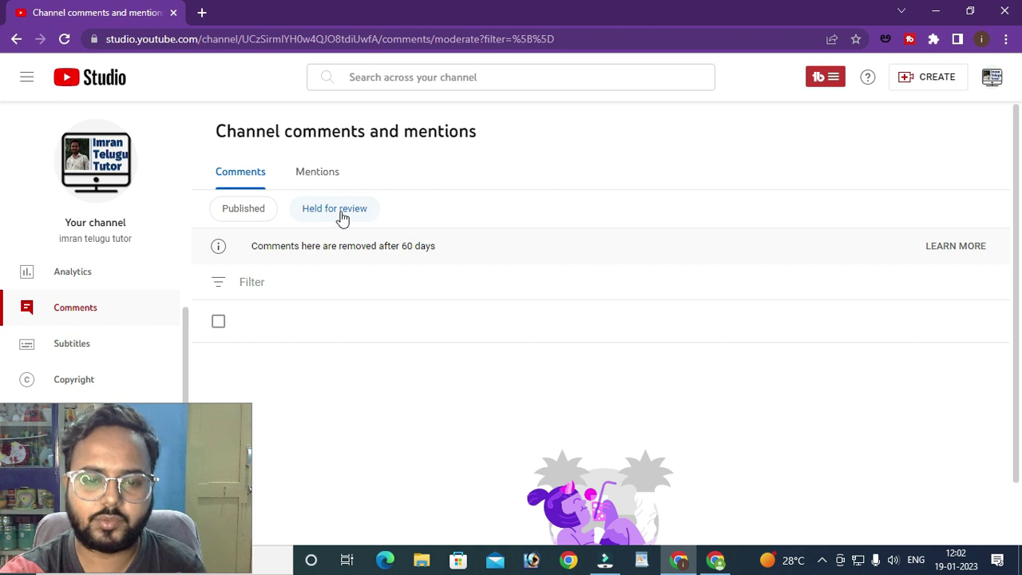
left_click(716, 560)
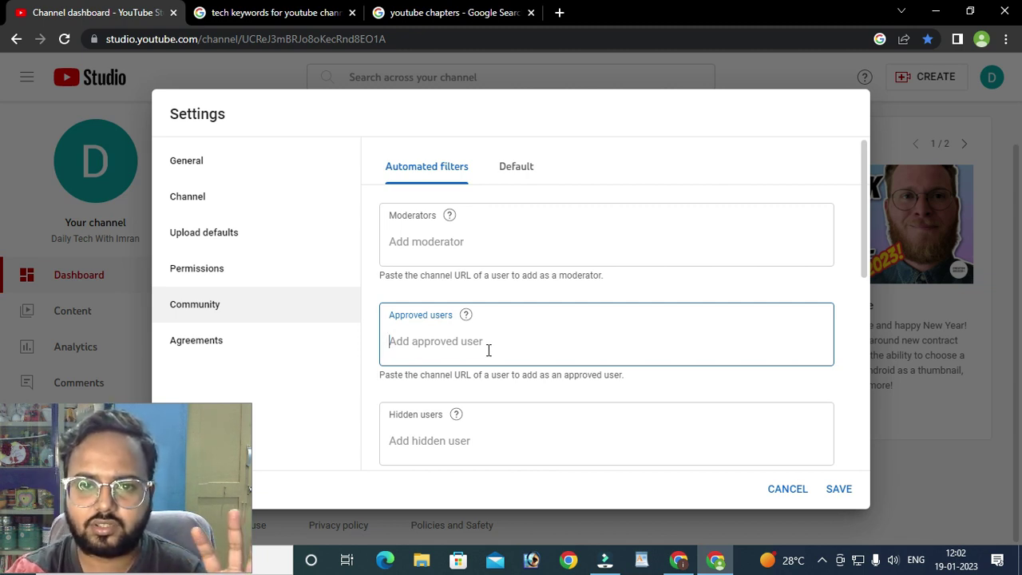
left_click(692, 559)
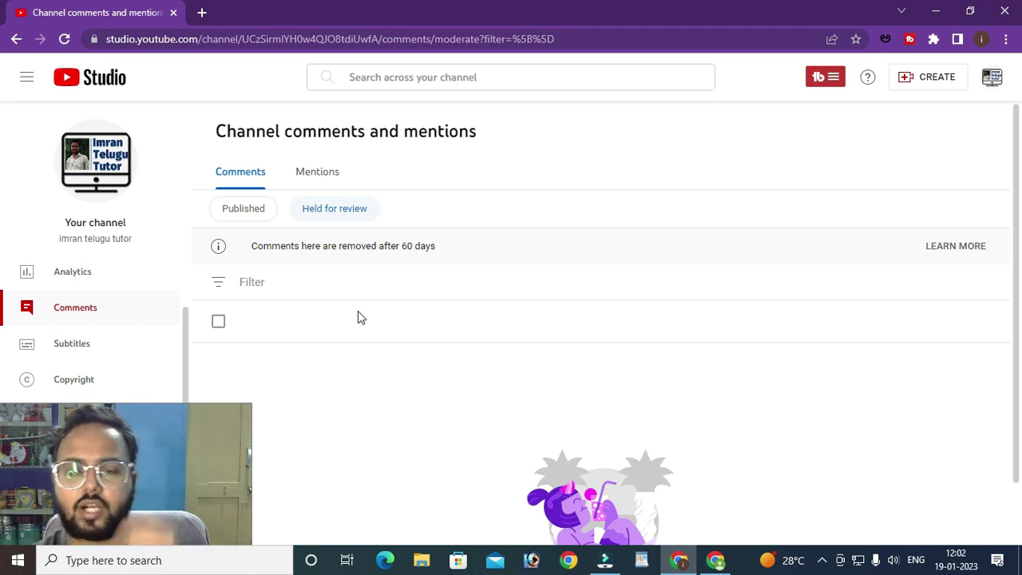
left_click(716, 560)
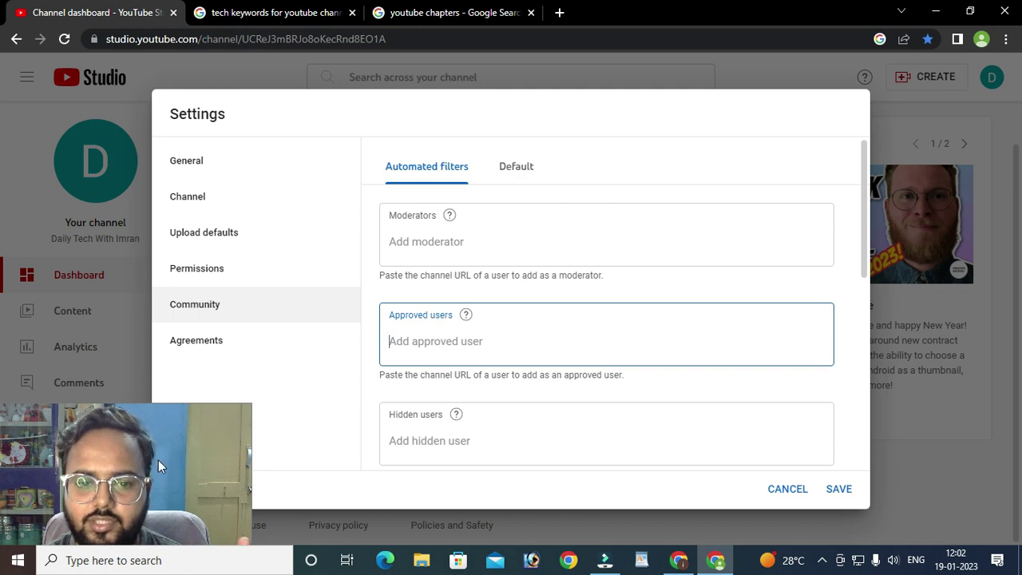
left_click(198, 430)
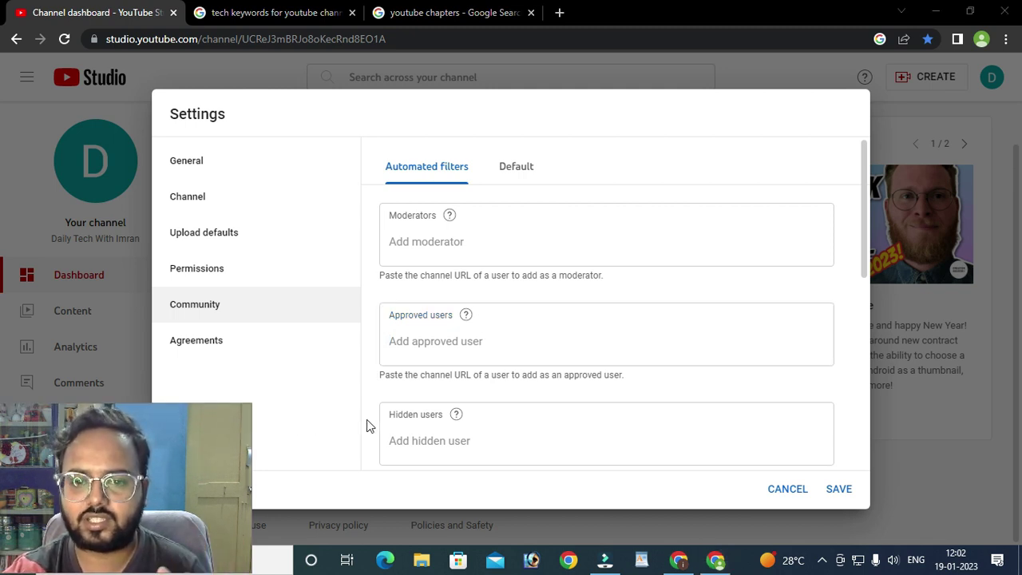
scroll(468, 341, "down", 1)
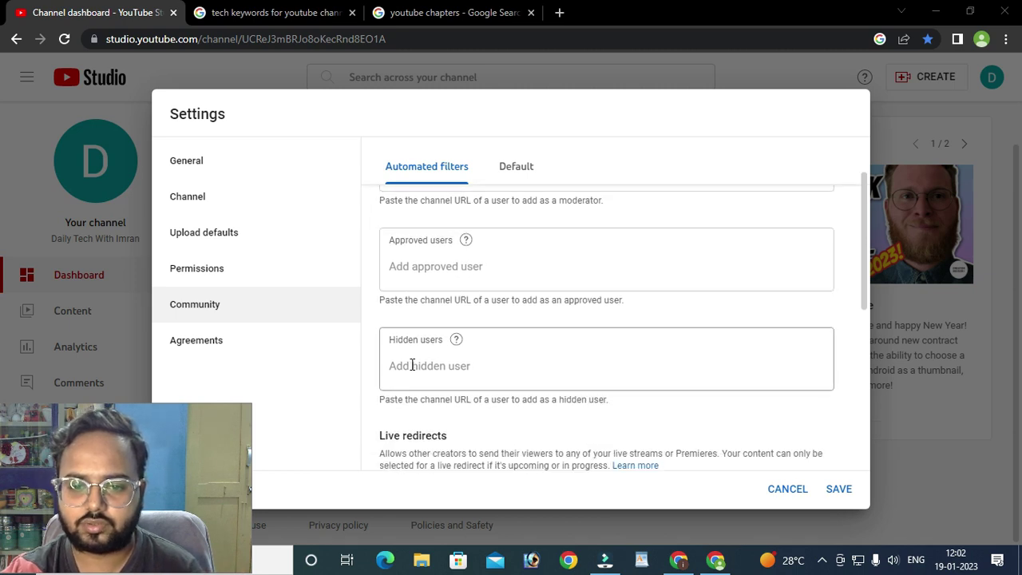
mouse_move(459, 345)
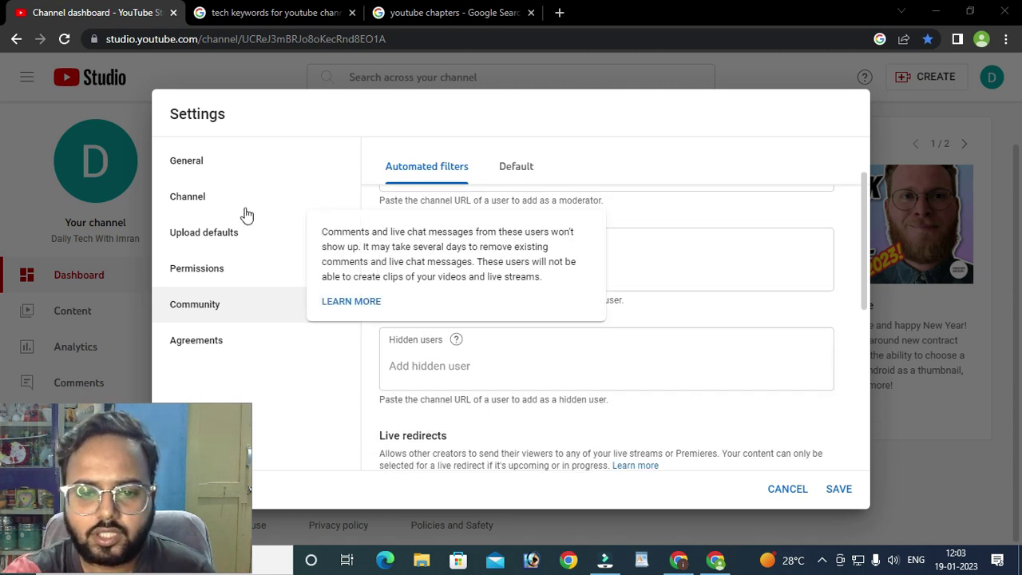
left_click(459, 365)
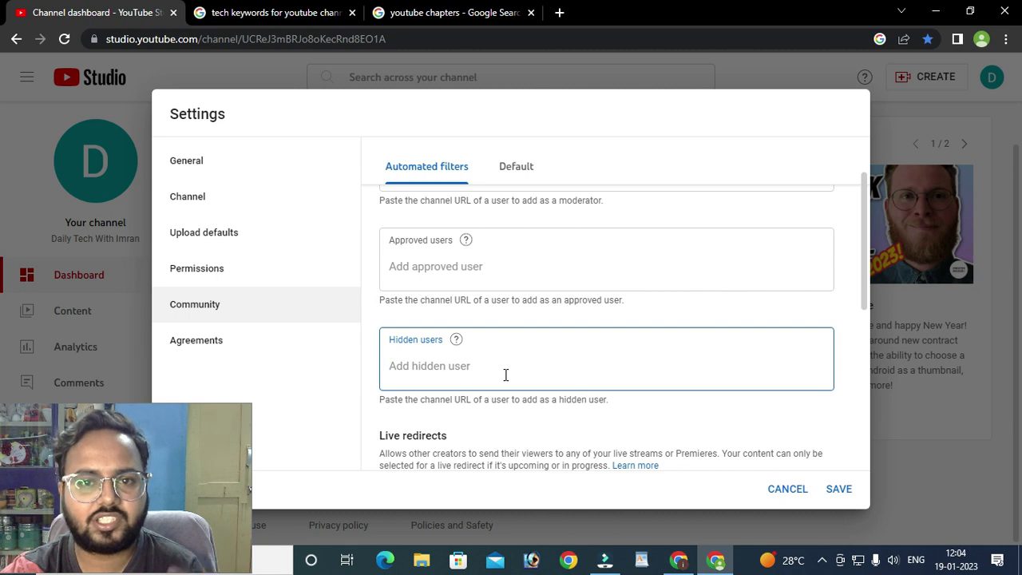
left_click(614, 370)
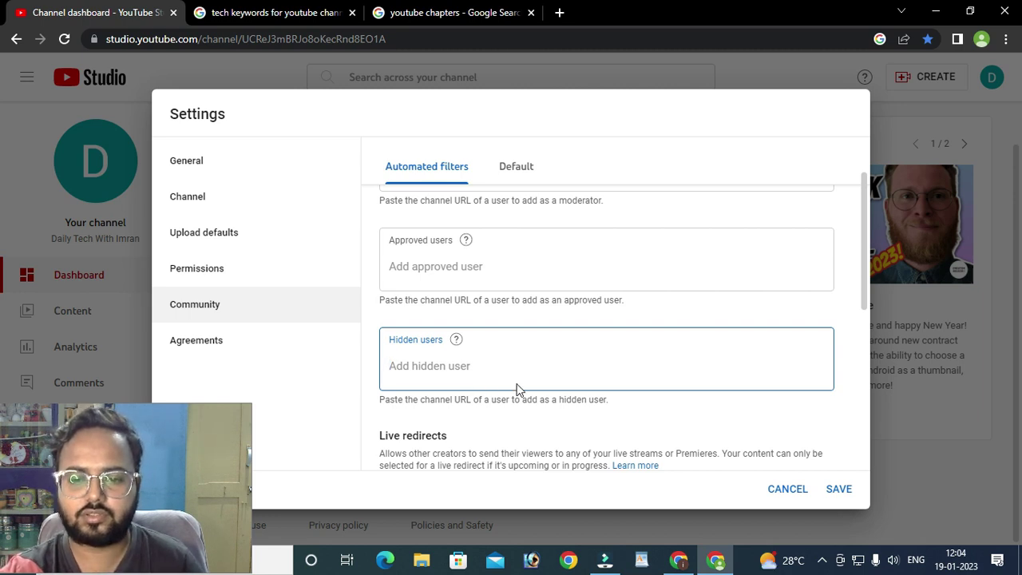
scroll(517, 389, "down", 1)
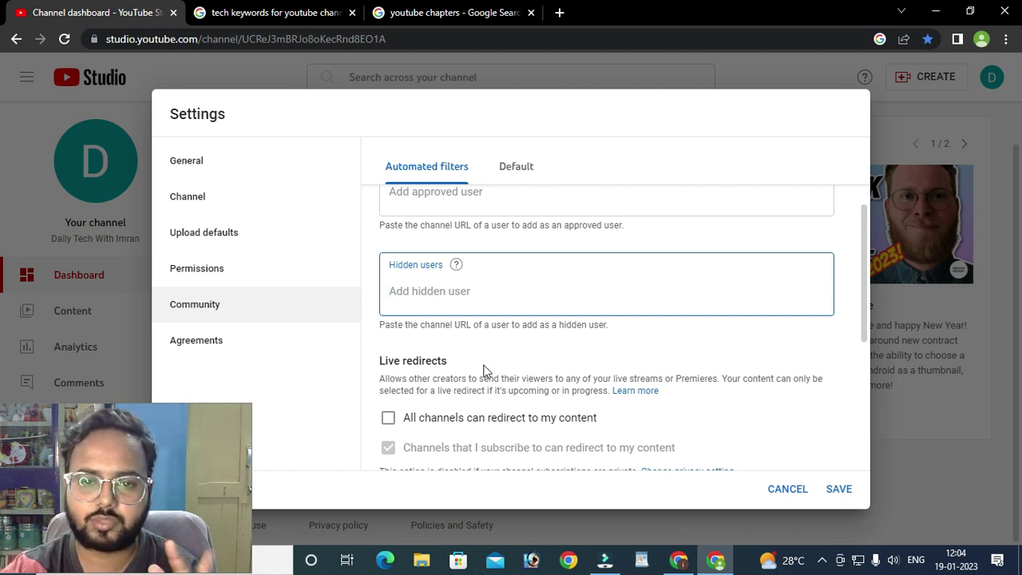
scroll(482, 357, "up", 1)
scroll(471, 369, "down", 2)
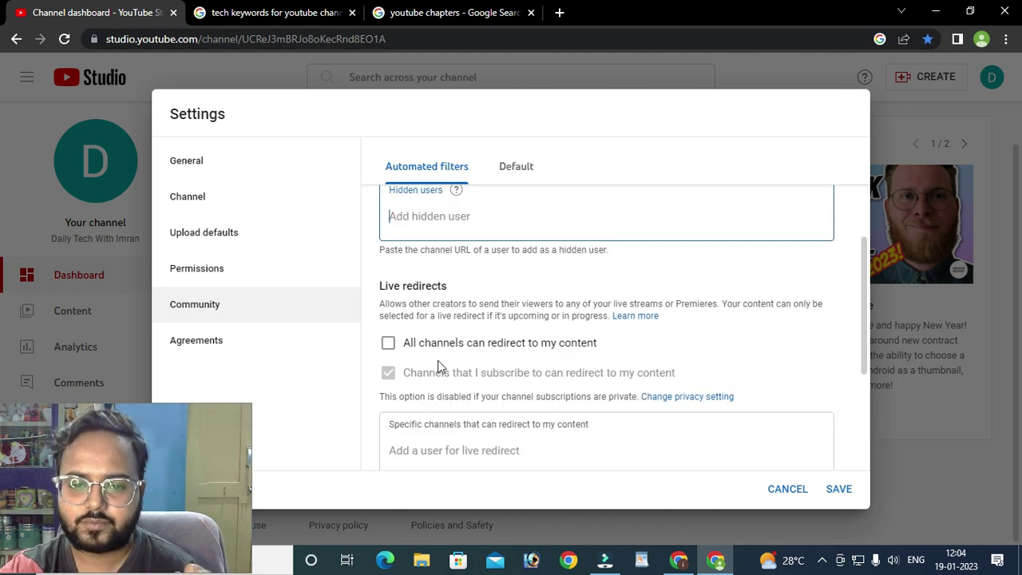
scroll(383, 284, "down", 1)
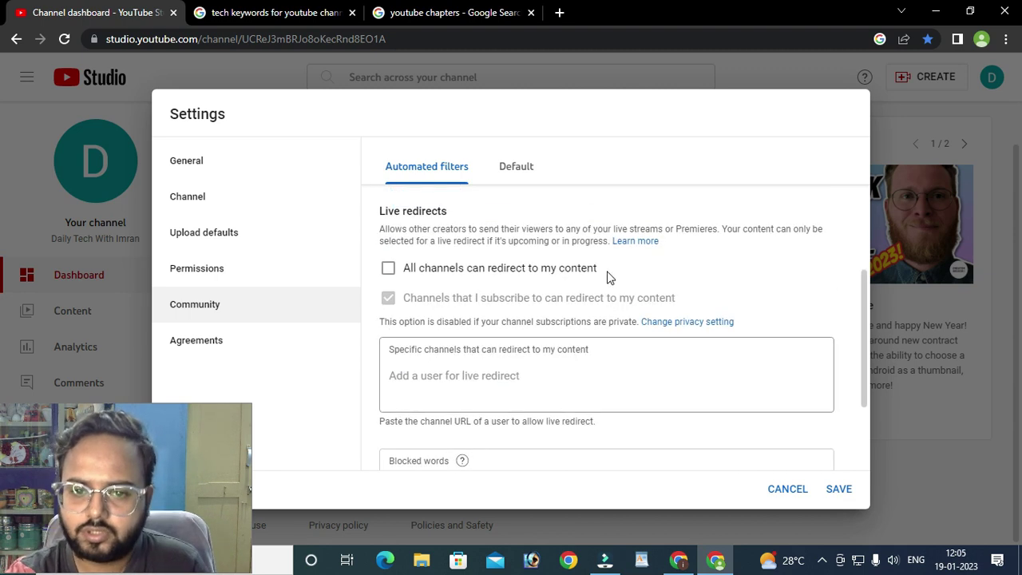
scroll(432, 325, "up", 1)
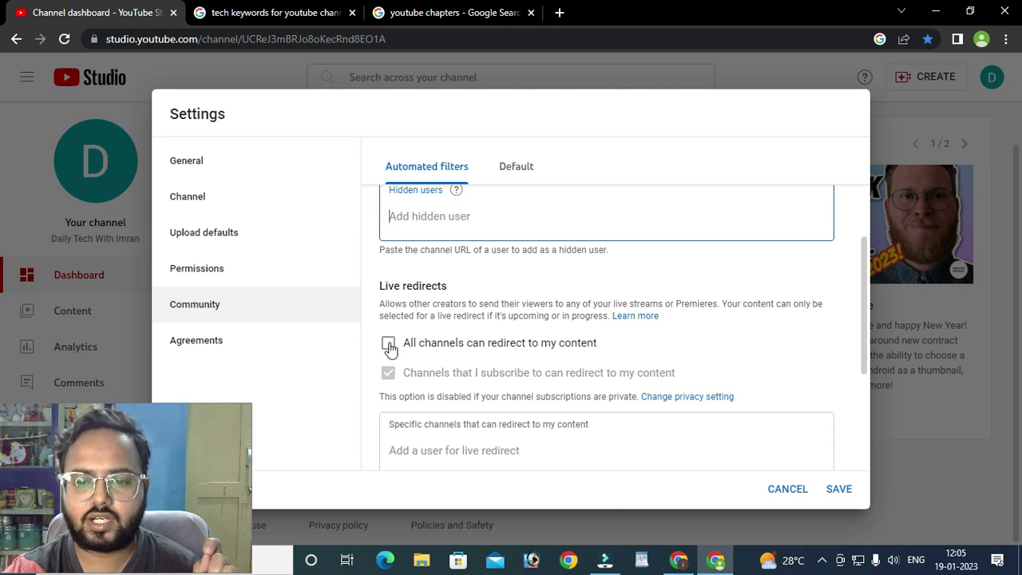
left_click(389, 345)
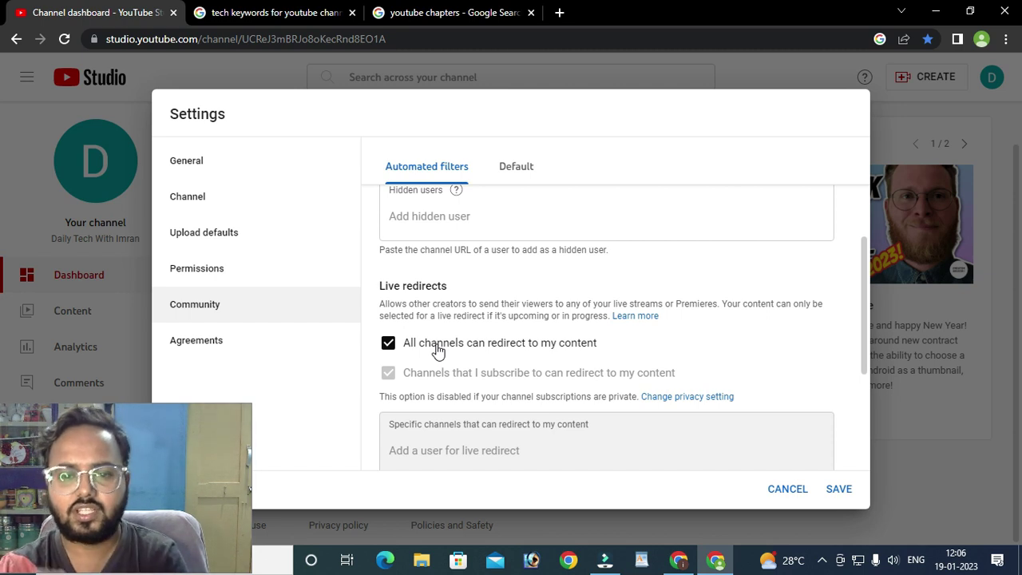
scroll(501, 358, "down", 1)
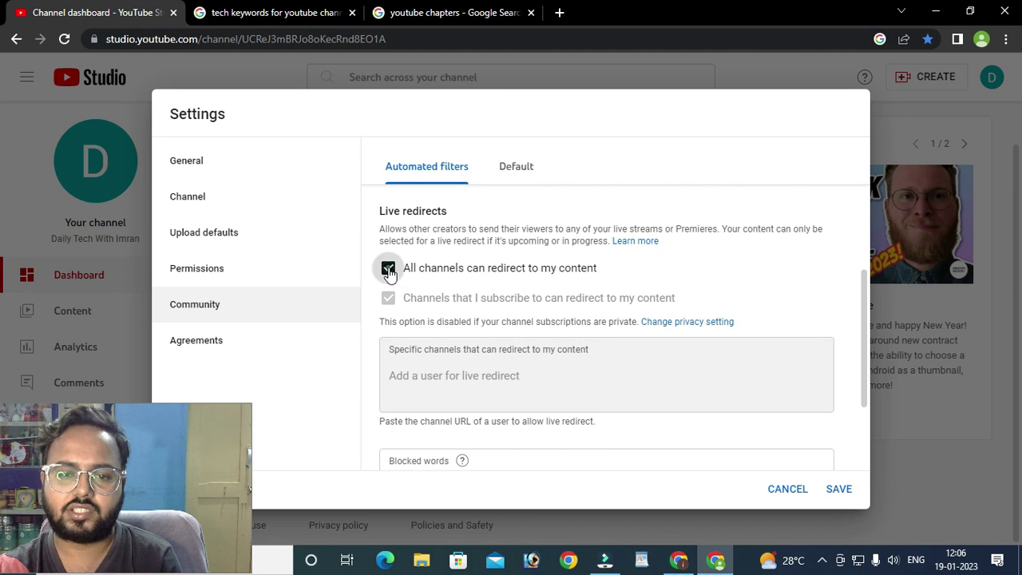
left_click(388, 271)
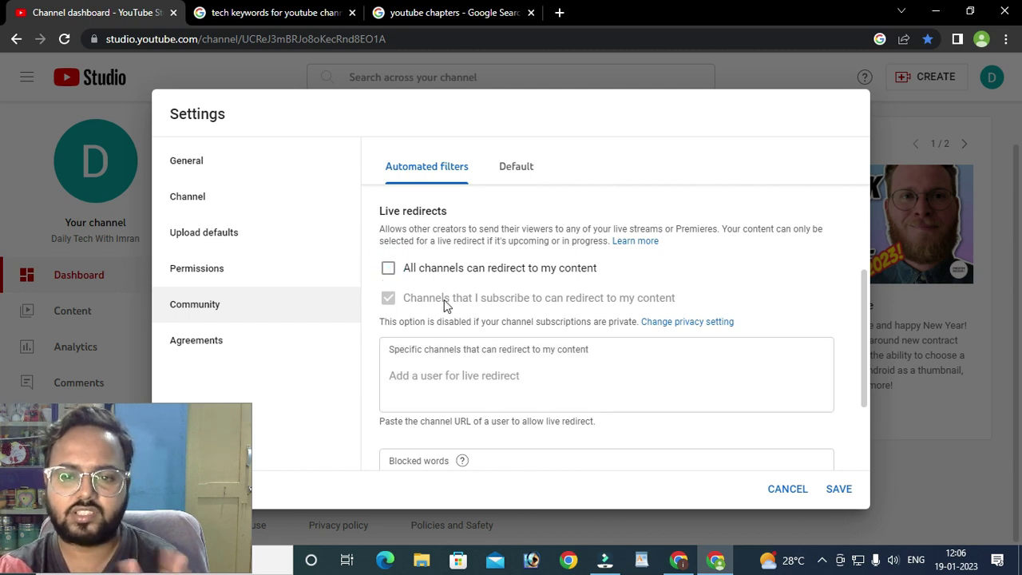
left_click(515, 385)
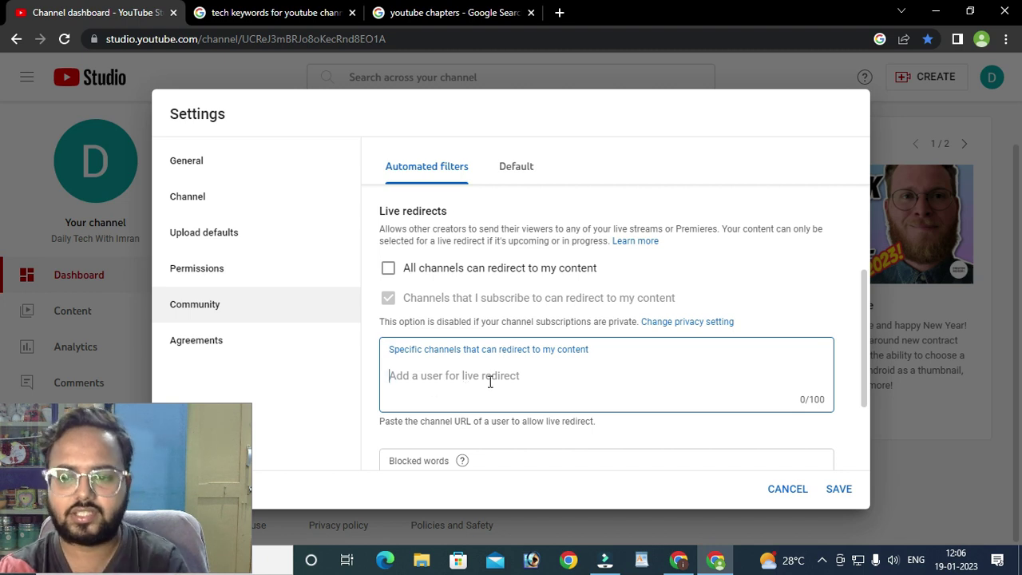
scroll(489, 382, "down", 2)
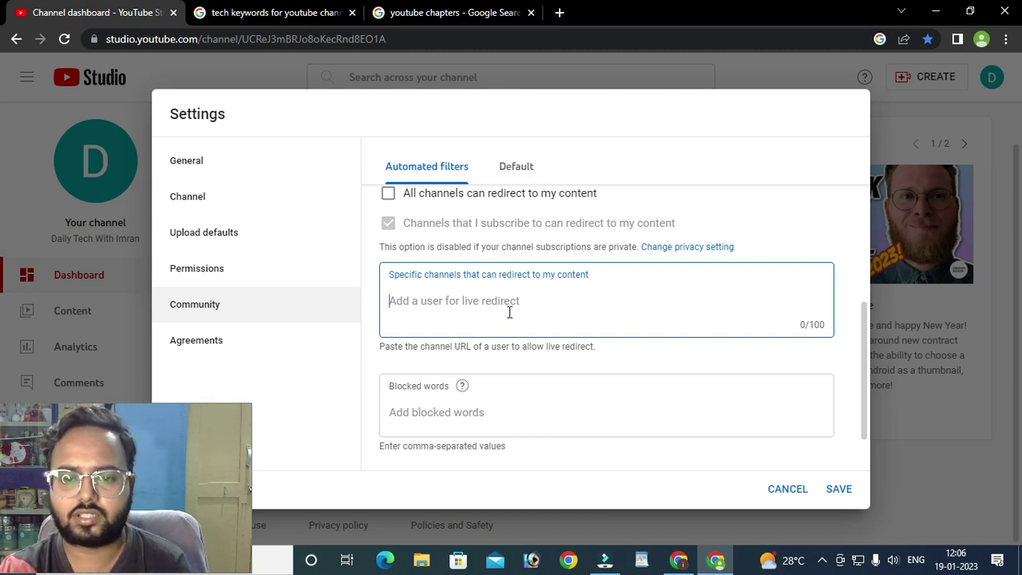
scroll(509, 312, "down", 1)
mouse_move(464, 328)
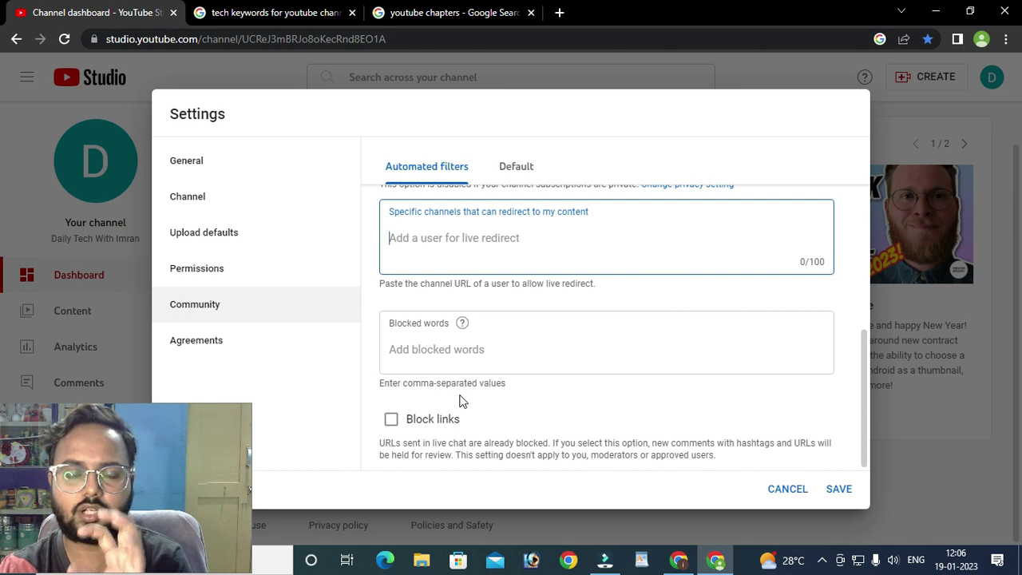
left_click(475, 355)
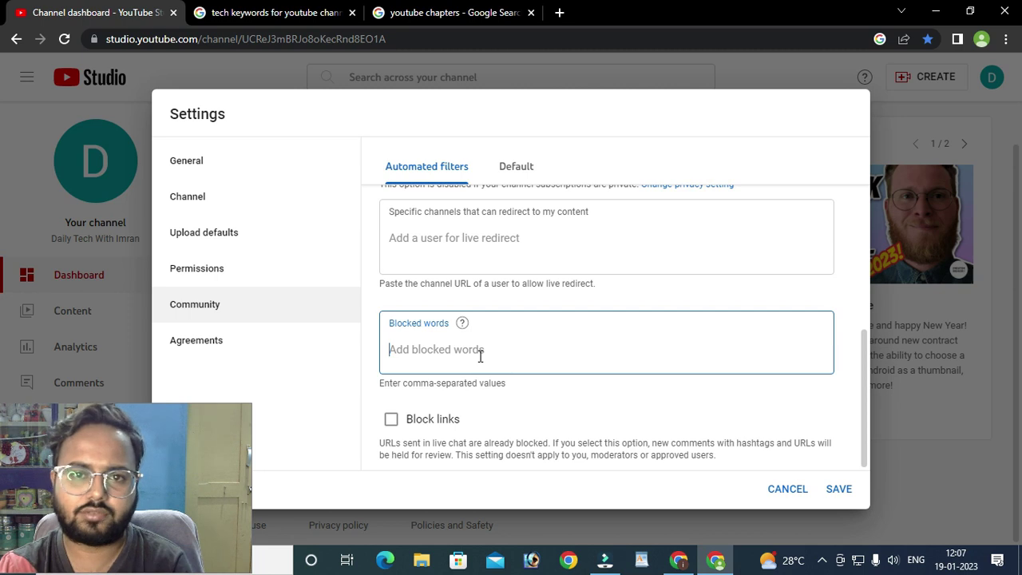
type("rey")
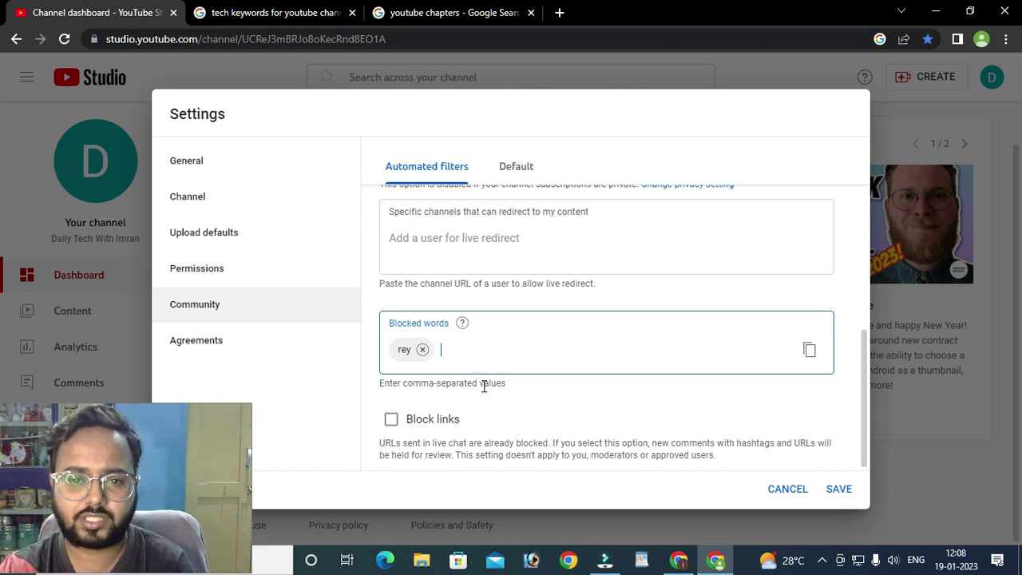
left_click(422, 349)
scroll(510, 398, "up", 4)
scroll(513, 398, "up", 4)
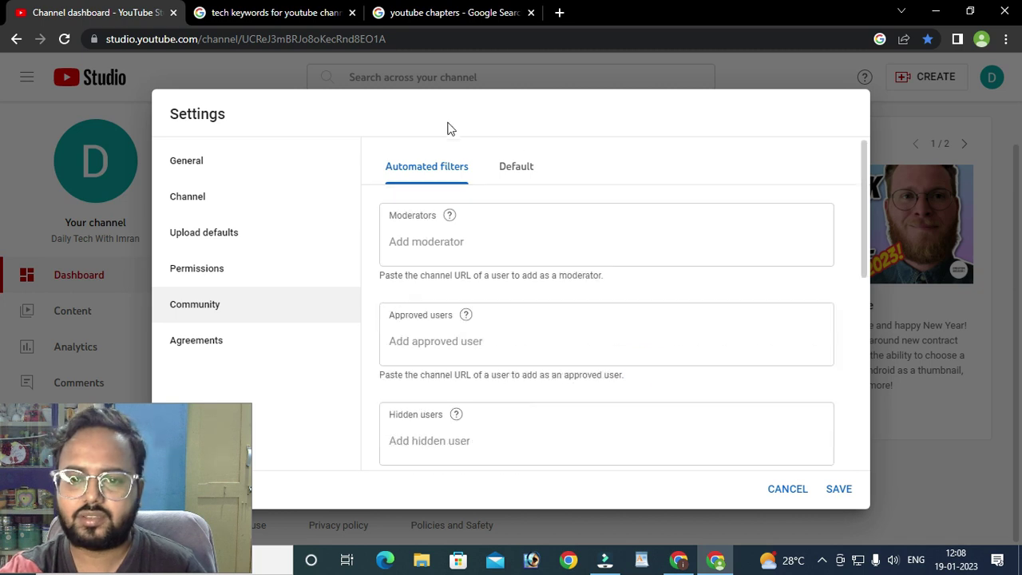
- In the Default community settings, dismiss the strictness tip and allow all comments
left_click(517, 169)
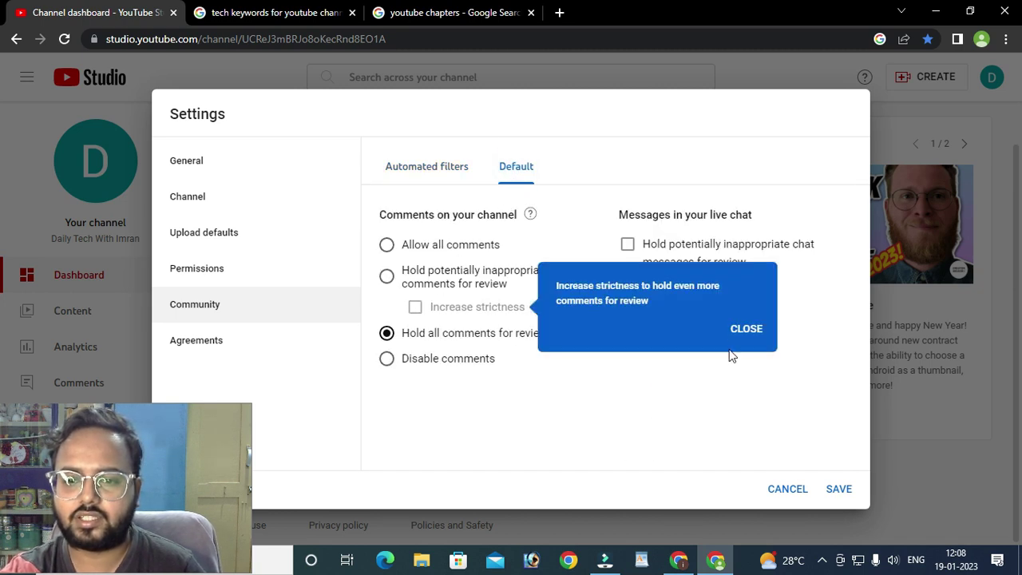
left_click(747, 329)
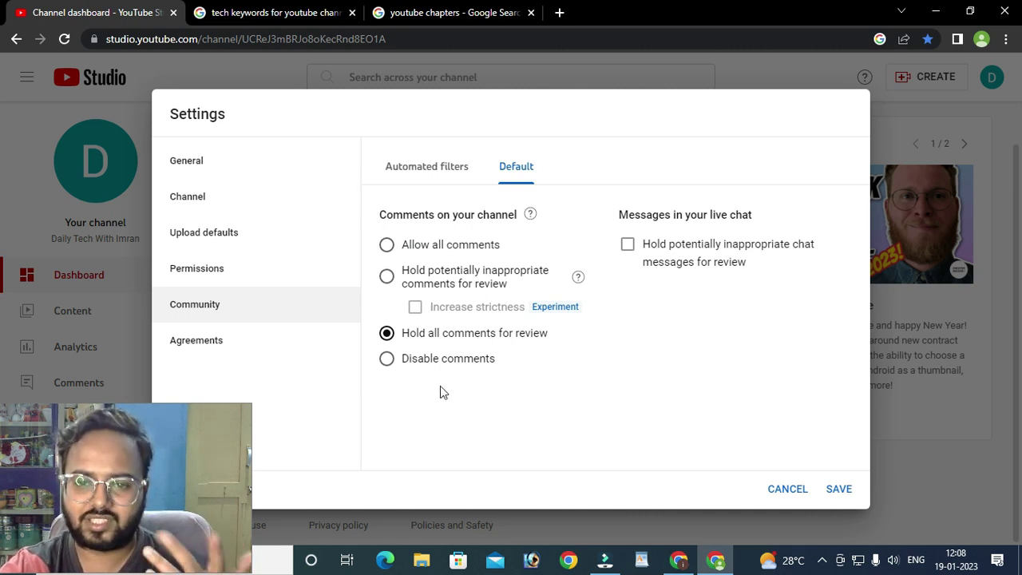
left_click(387, 246)
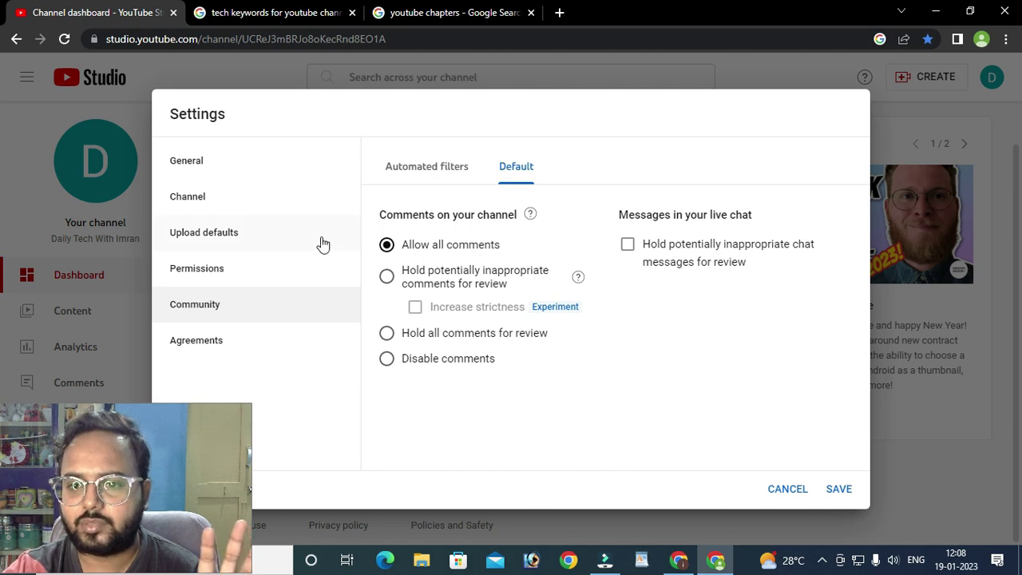
- Leave inappropriate live chat messages unheld for review and show the Agreements section
left_click(627, 244)
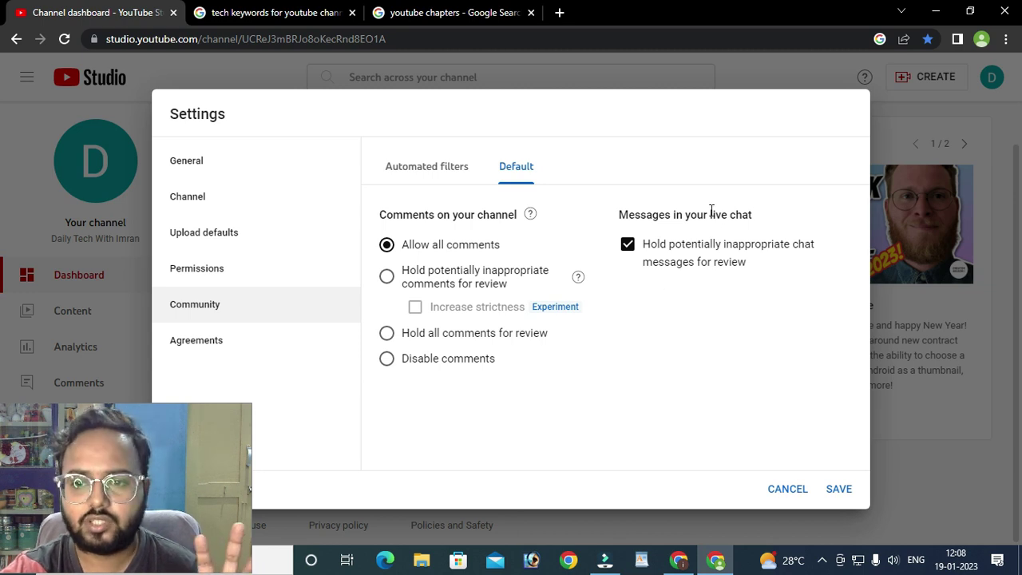
left_click_drag(710, 212, 748, 212)
left_click(767, 214)
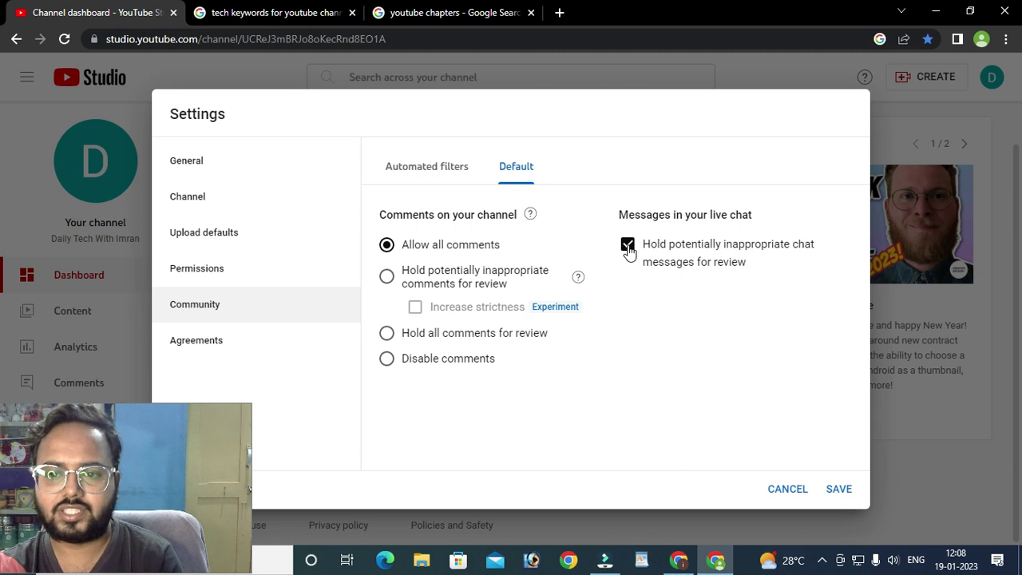
left_click(628, 244)
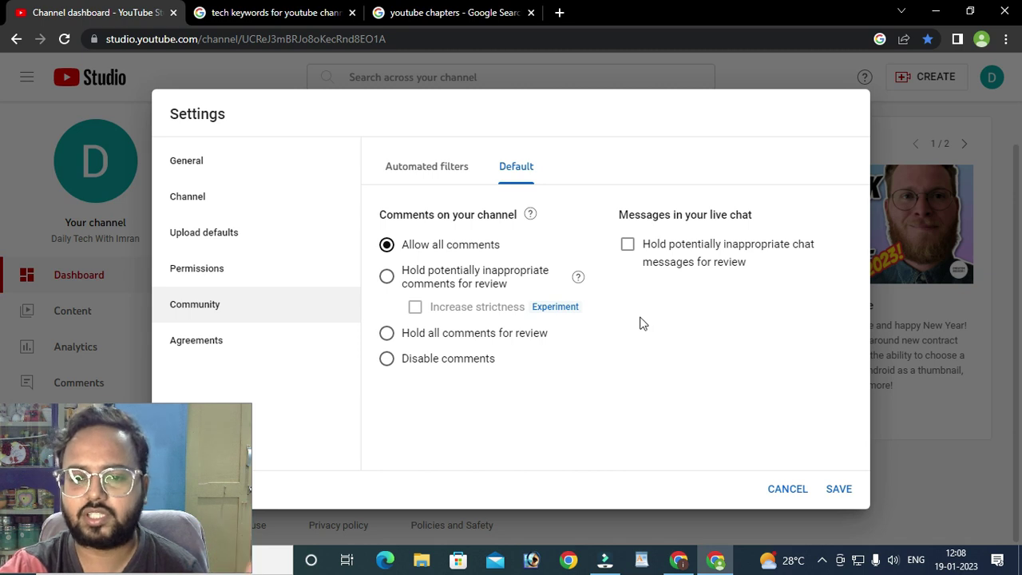
left_click(629, 246)
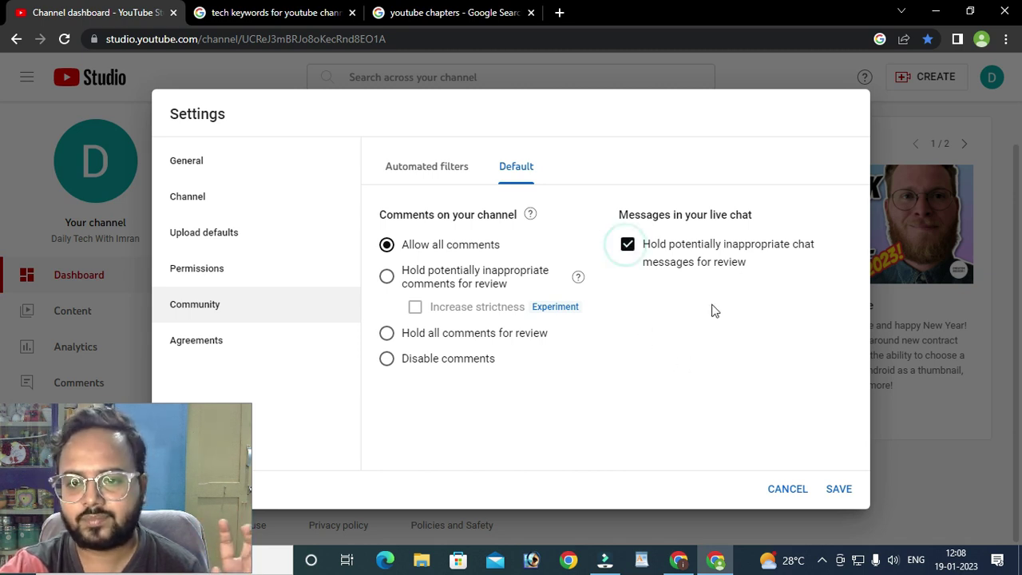
left_click(628, 245)
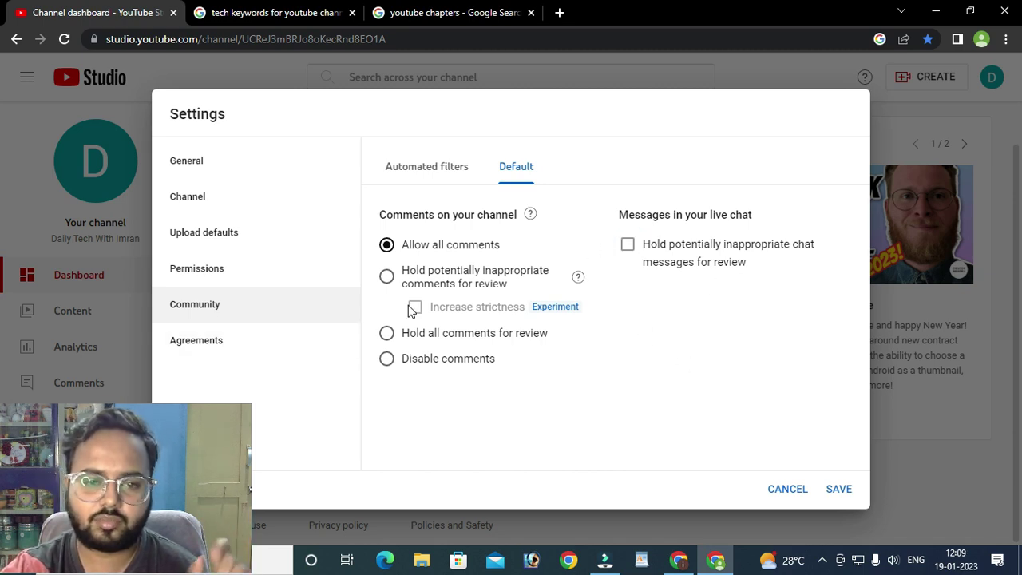
left_click(214, 346)
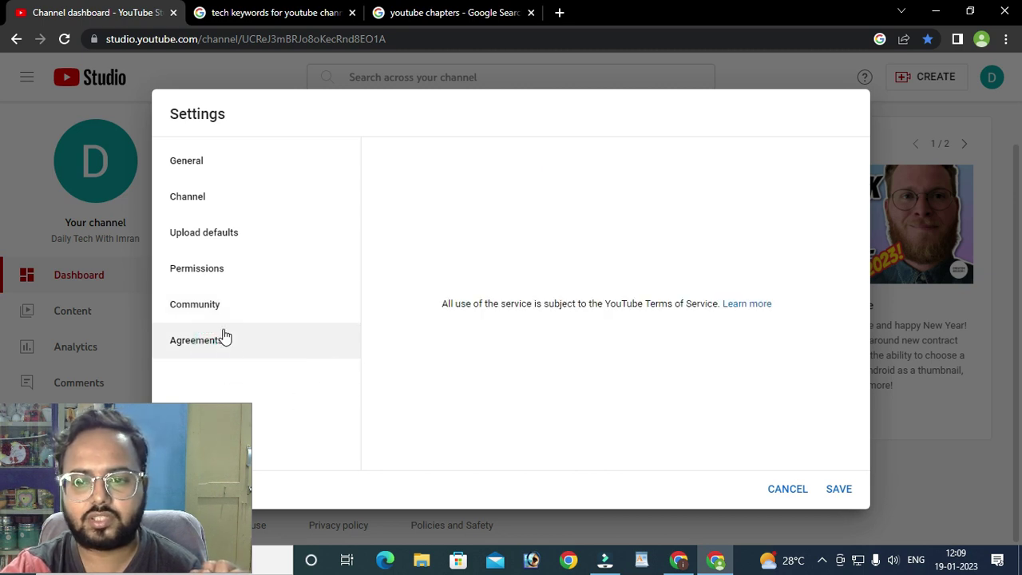
triple_click(452, 304)
left_click(689, 356)
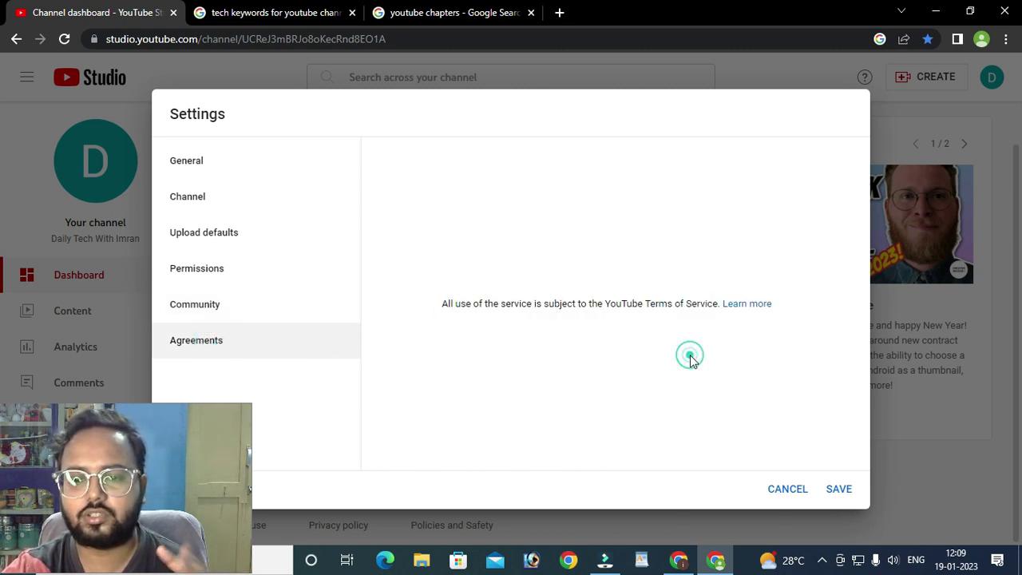
left_click(750, 303)
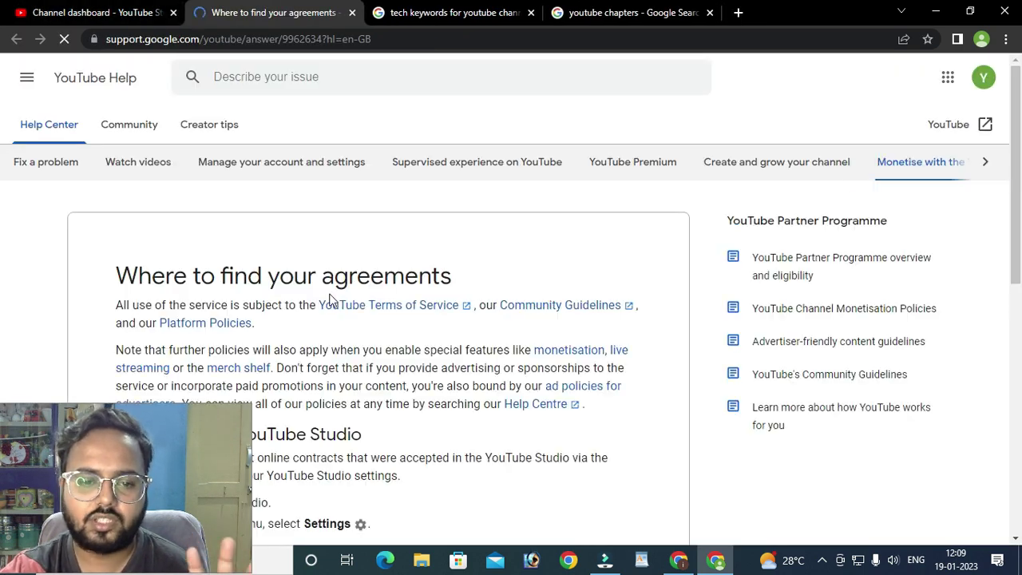
scroll(338, 298, "down", 3)
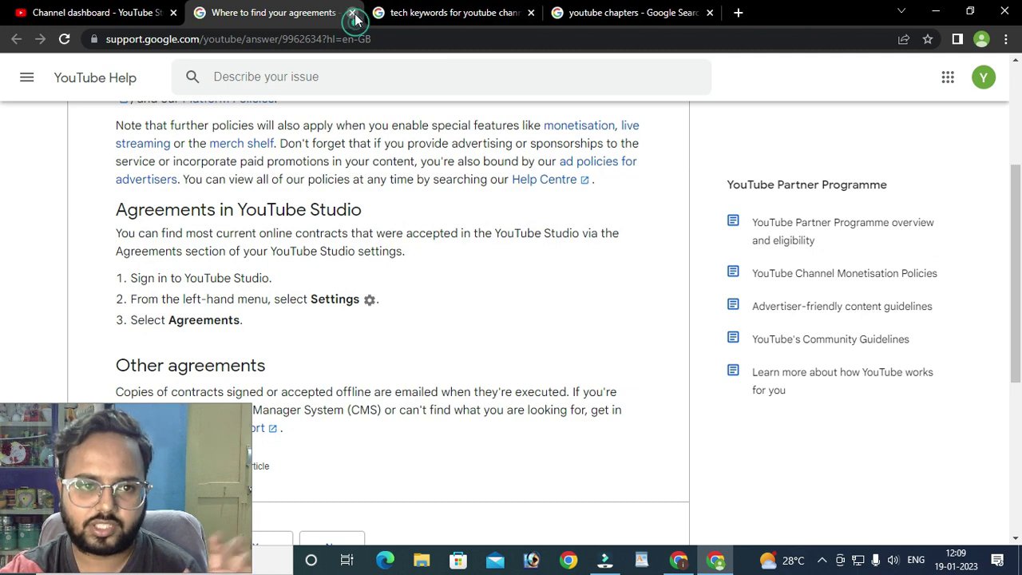
left_click(352, 13)
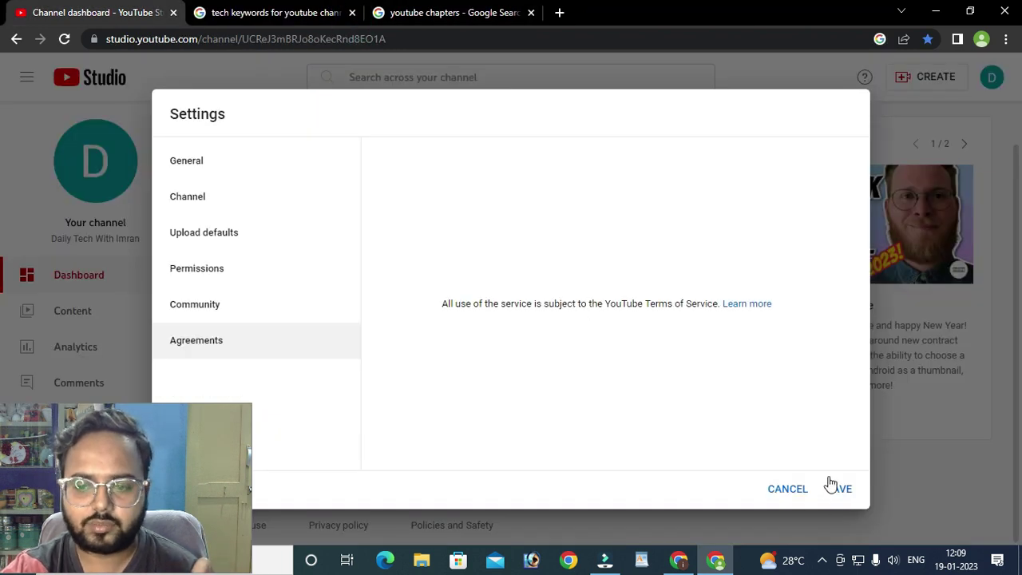
- Review the pending Manager invitation in the Permissions settings
left_click(225, 273)
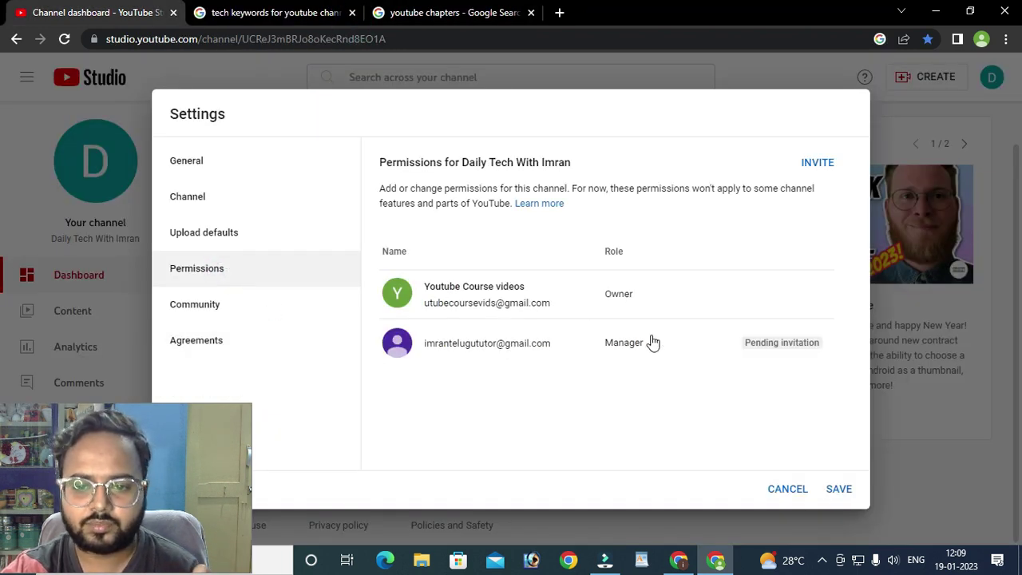
mouse_move(612, 347)
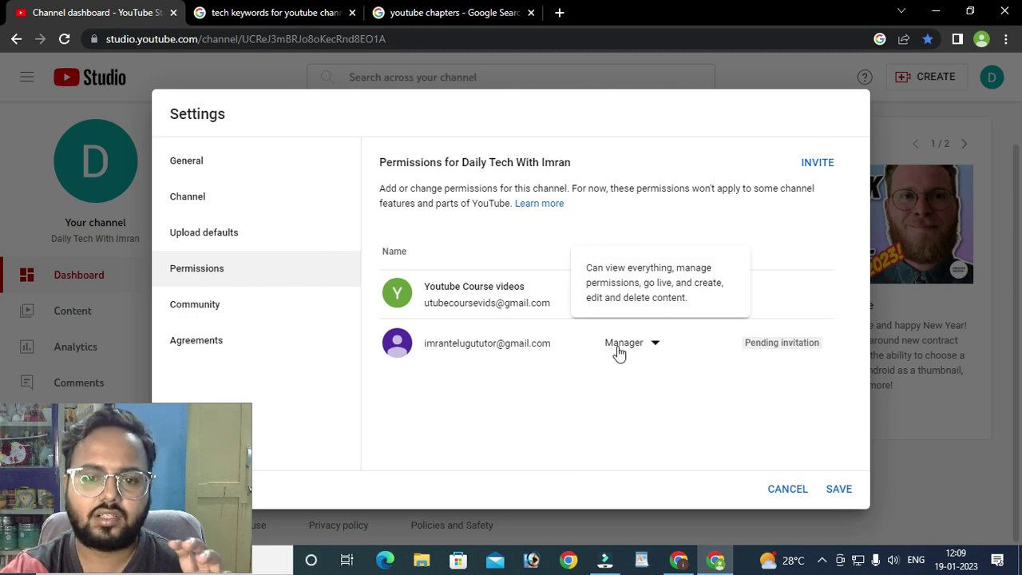
left_click_drag(424, 343, 472, 353)
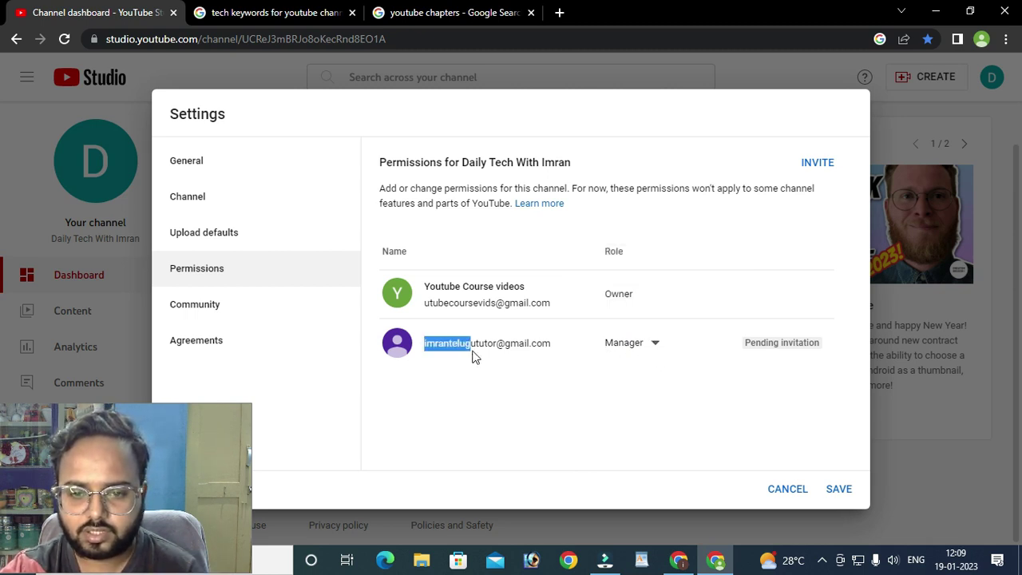
left_click(527, 365)
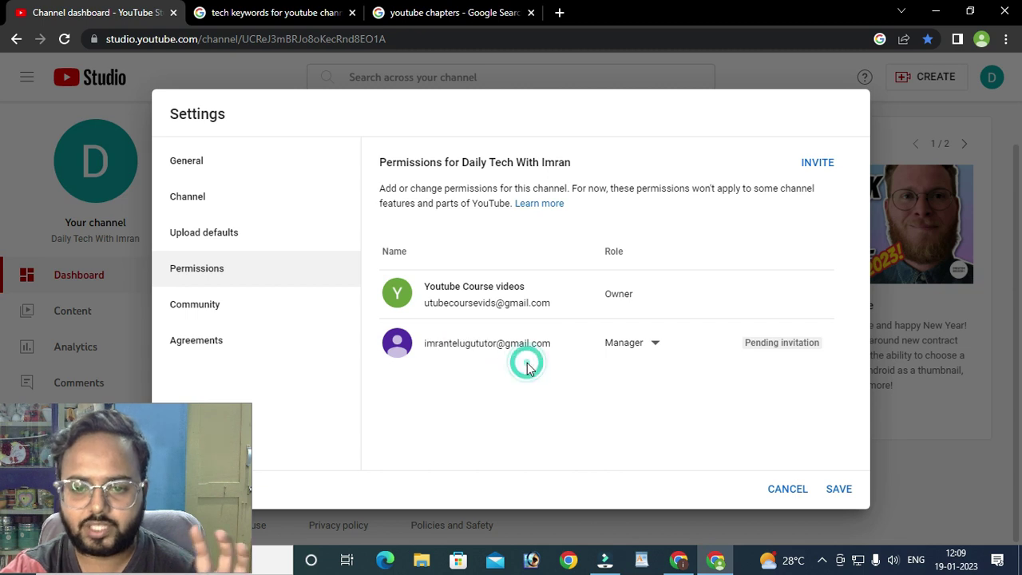
- Save the channel settings, verifying identity with the account password
left_click(849, 494)
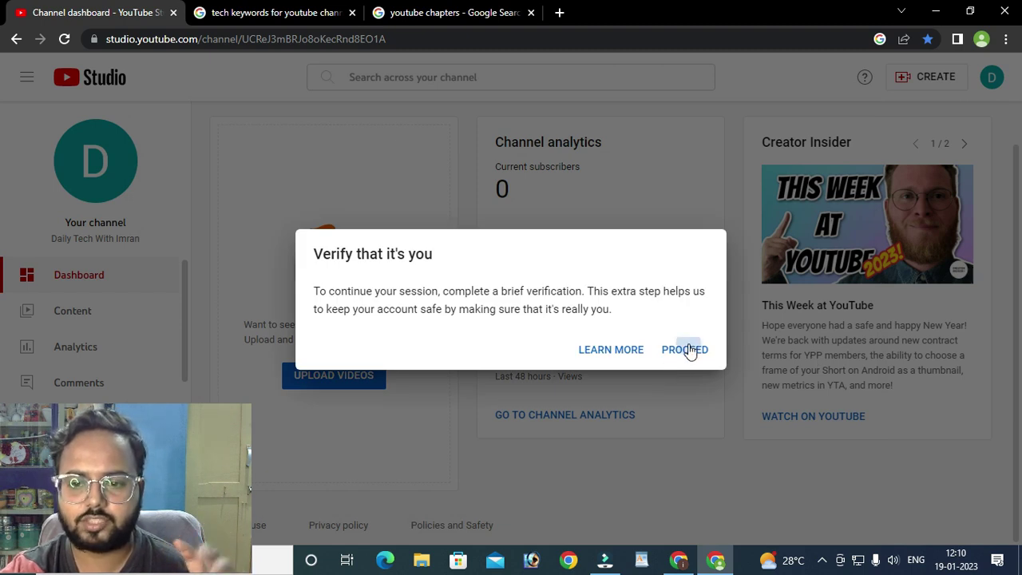
left_click(684, 350)
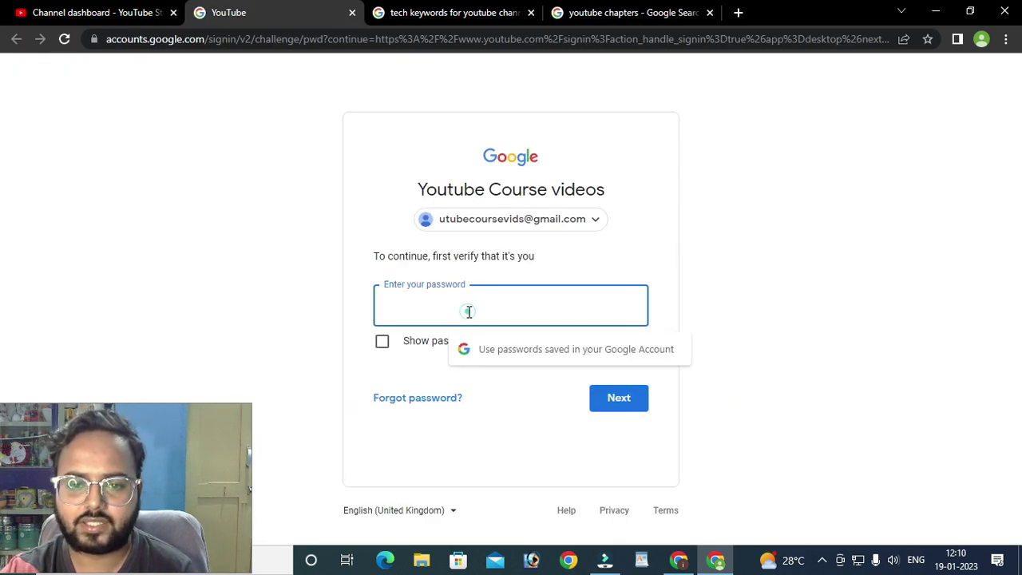
type("•••••")
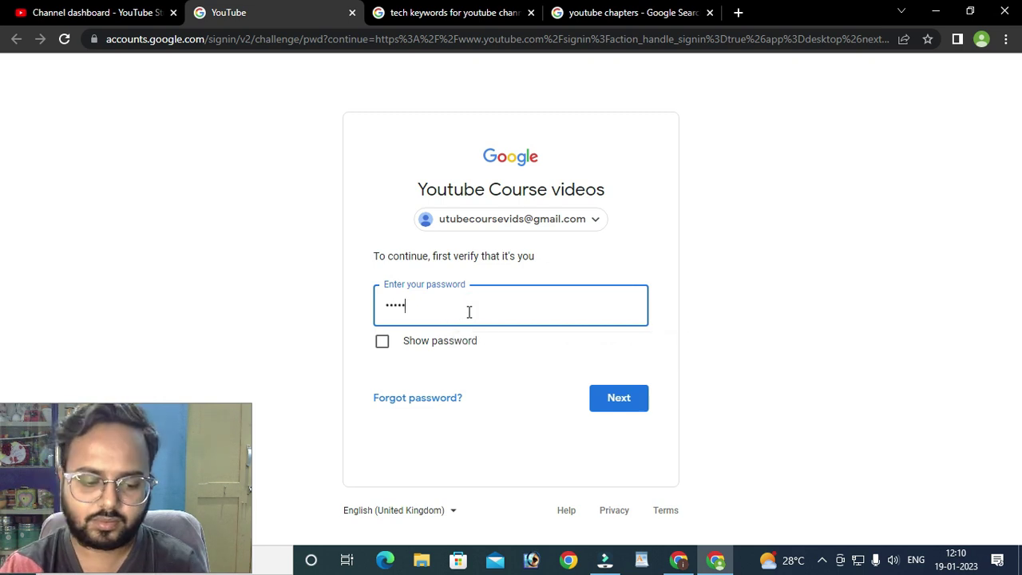
type("••••••••••")
left_click(611, 401)
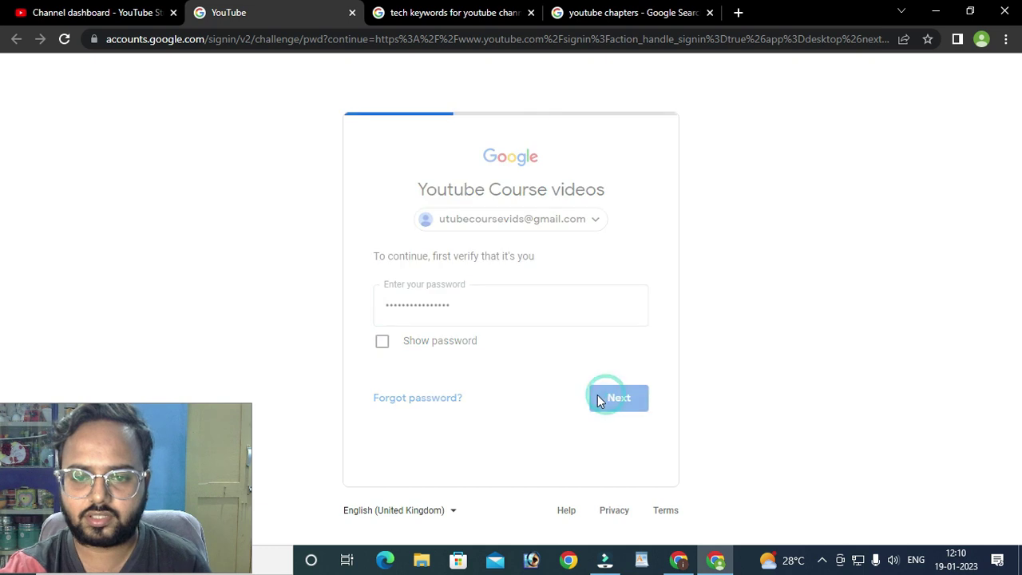
left_click(692, 566)
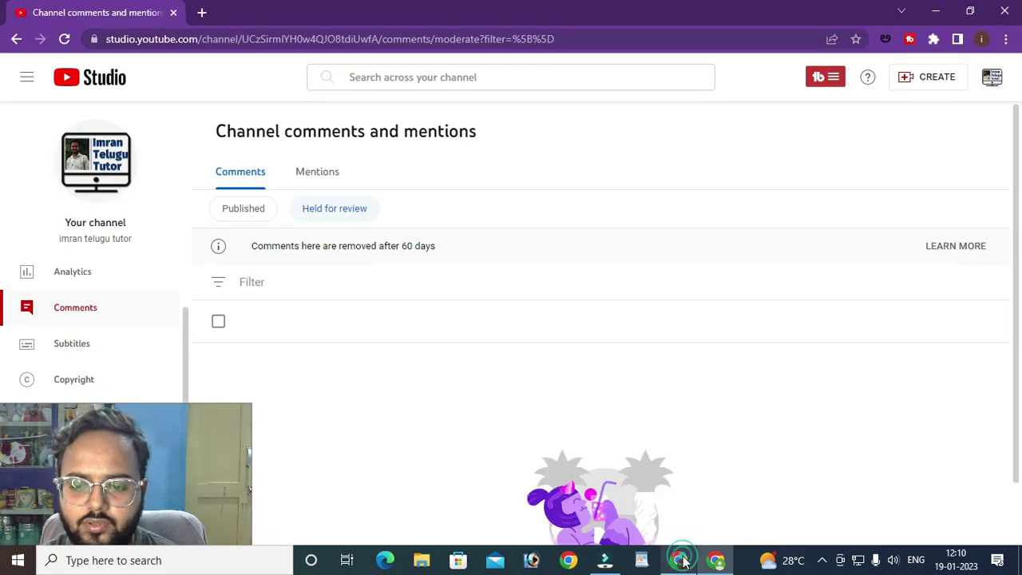
- Open the YouTube channel invitation email in Gmail in a new tab
left_click(199, 12)
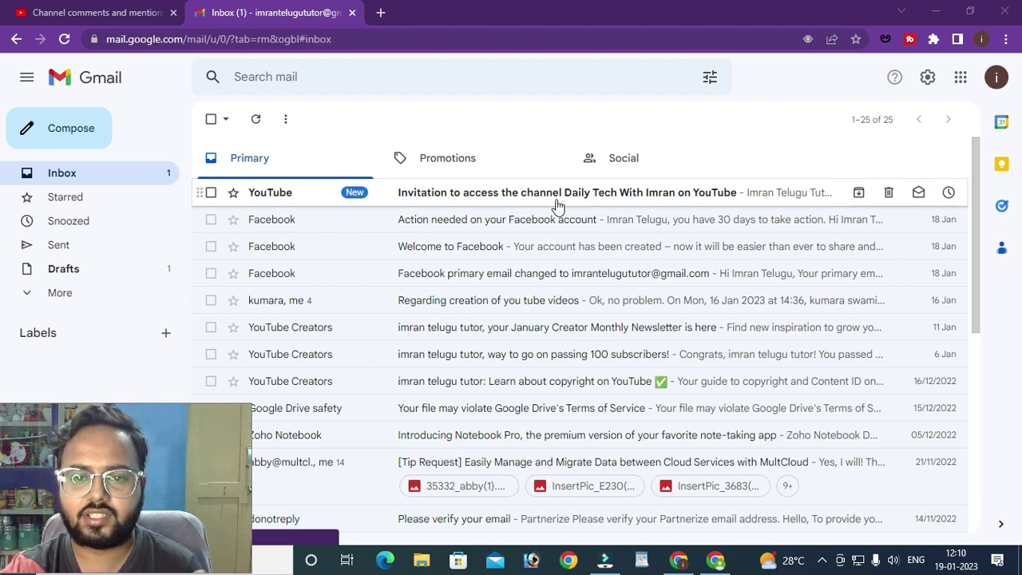
left_click(622, 202)
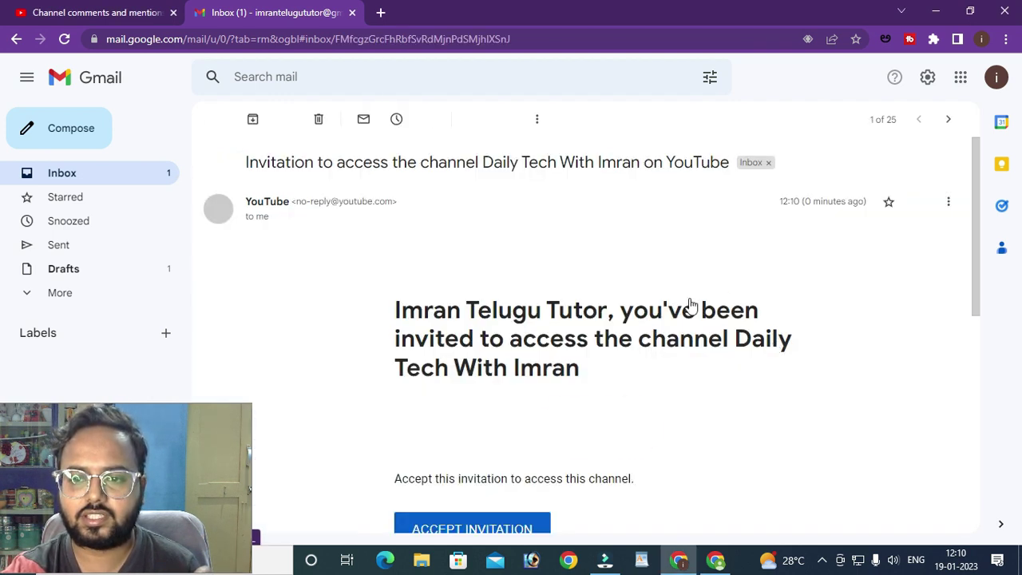
scroll(675, 336, "down", 2)
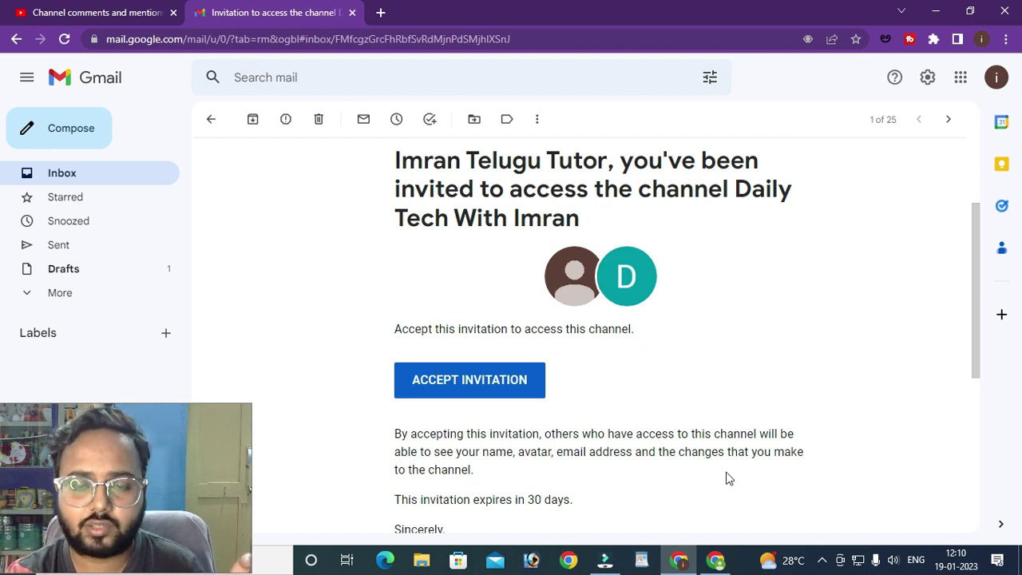
scroll(726, 476, "down", 2)
scroll(583, 316, "up", 3)
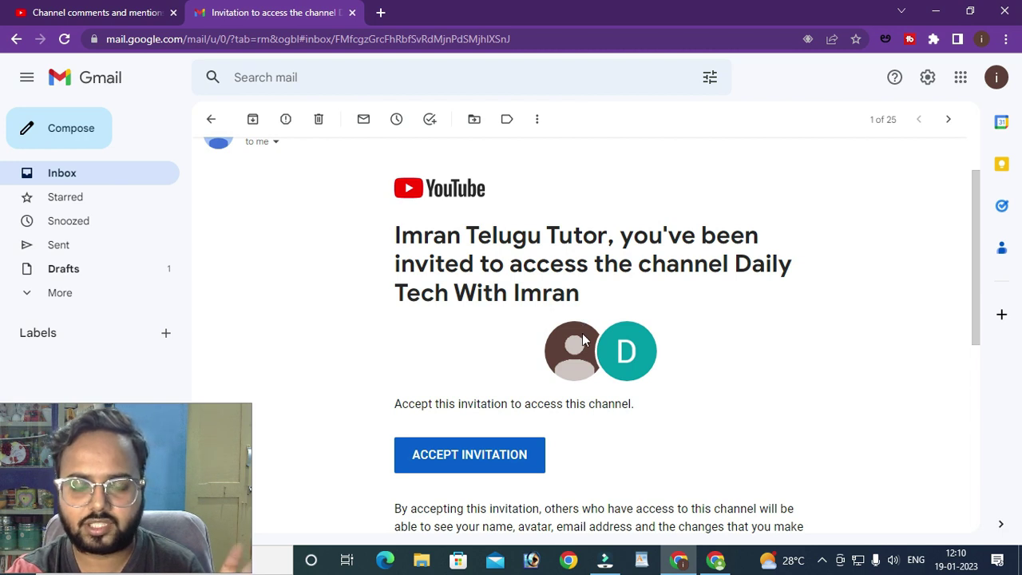
- Accept the invitation to manage the Daily Tech With Imran channel
left_click(715, 560)
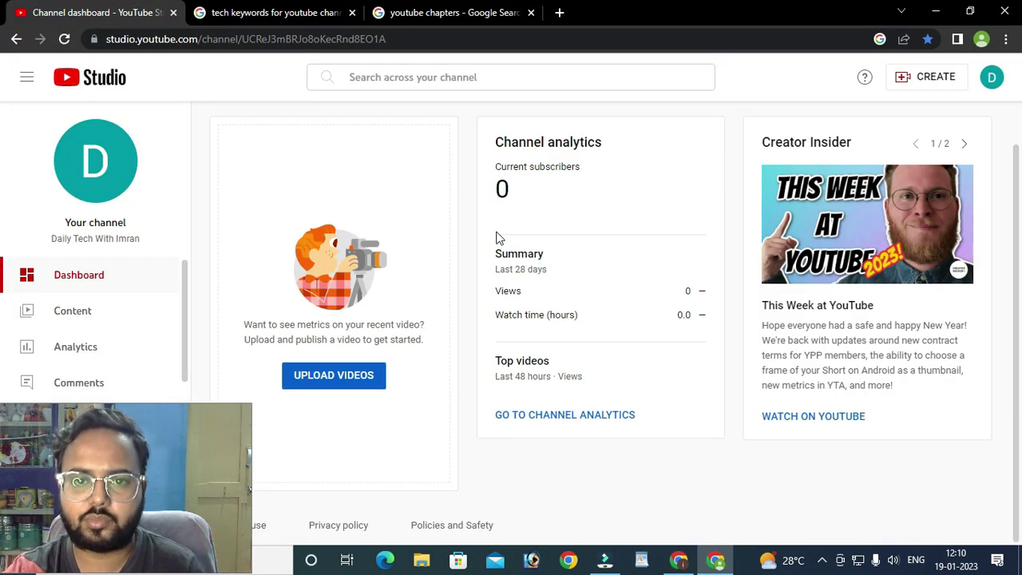
left_click(679, 561)
scroll(600, 351, "down", 1)
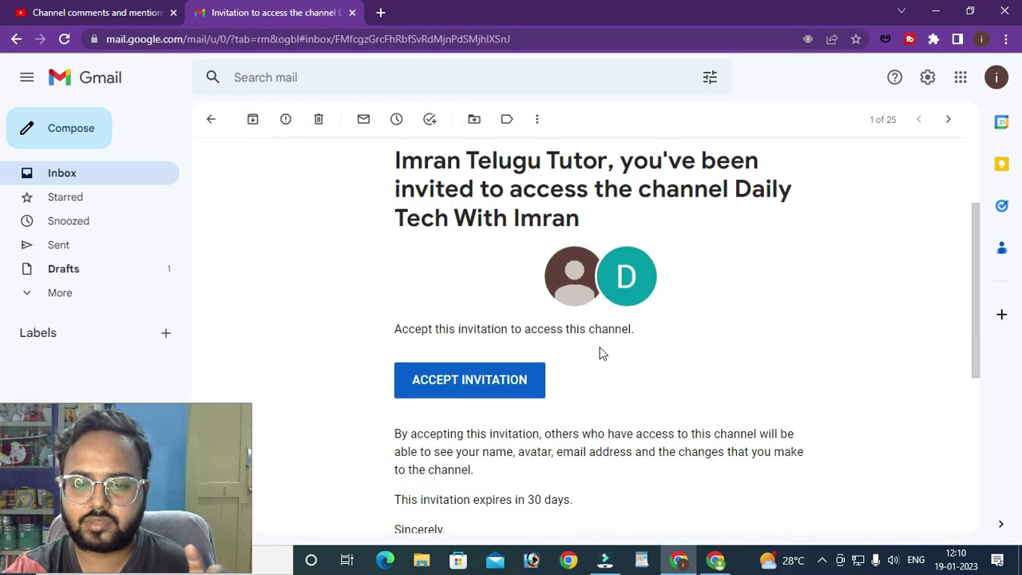
left_click(512, 380)
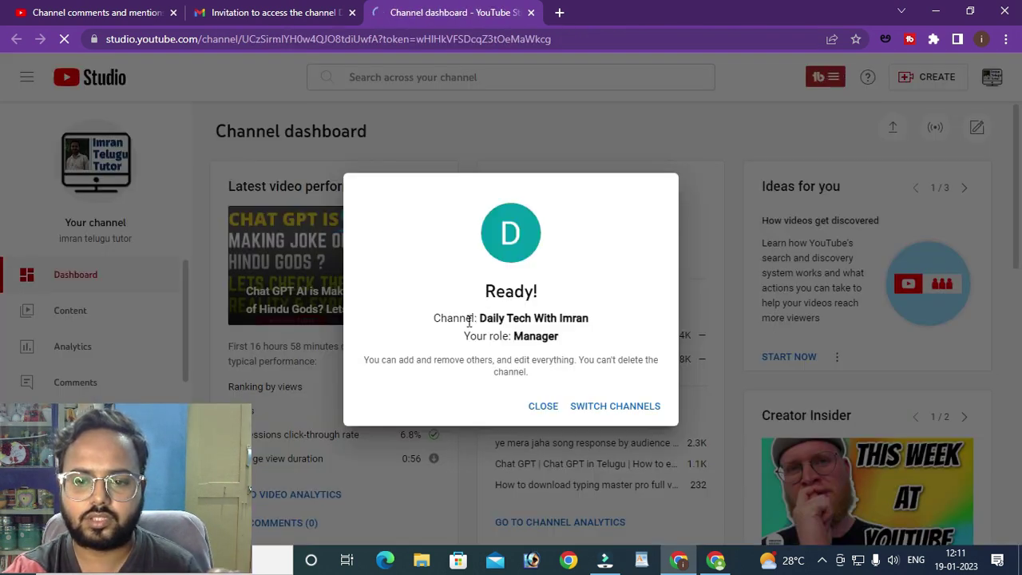
- Check the Daily Tech With Imran name and Manager role, then switch channels
left_click_drag(489, 318, 622, 327)
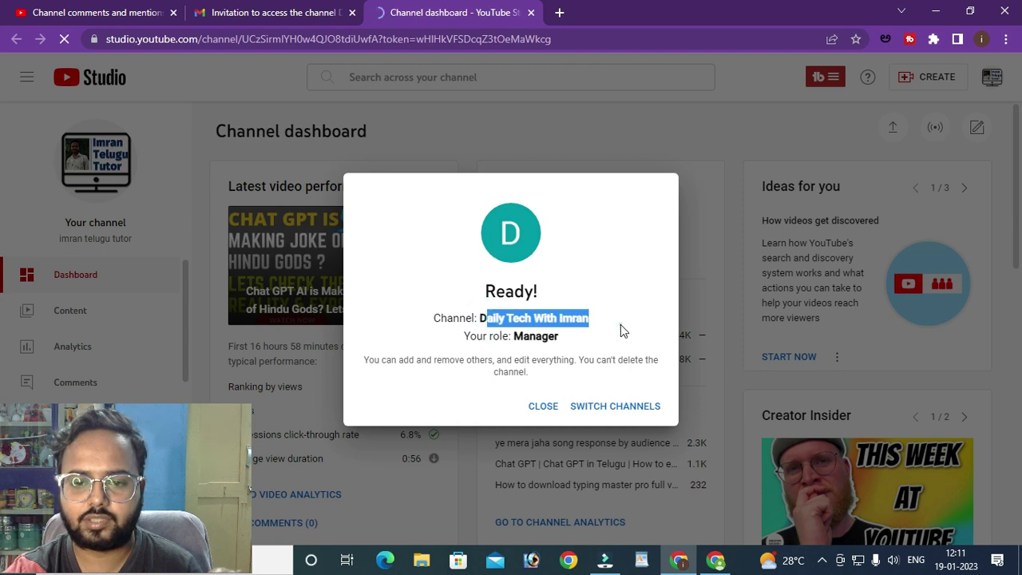
left_click(621, 323)
left_click_drag(516, 336, 559, 337)
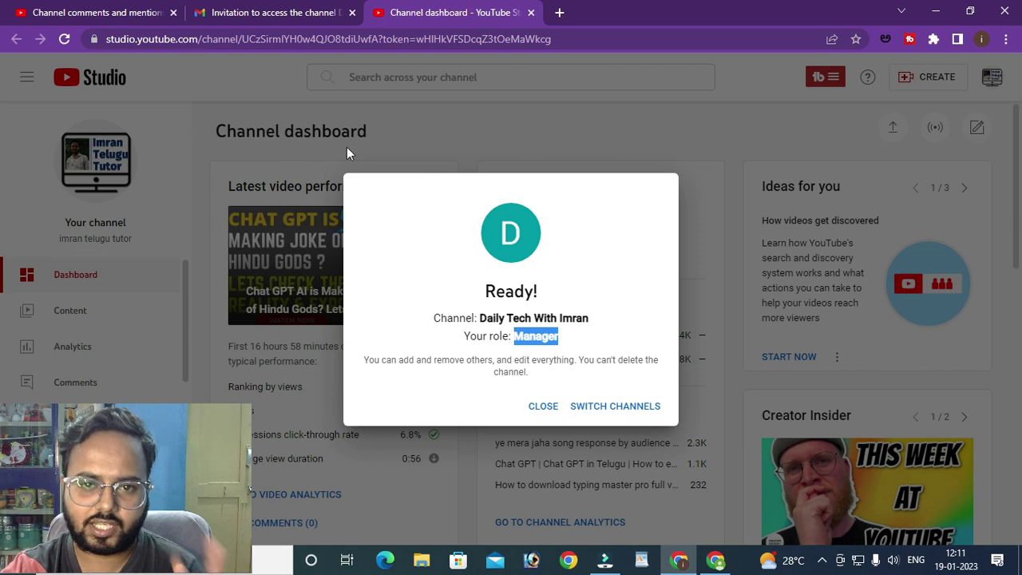
left_click(587, 409)
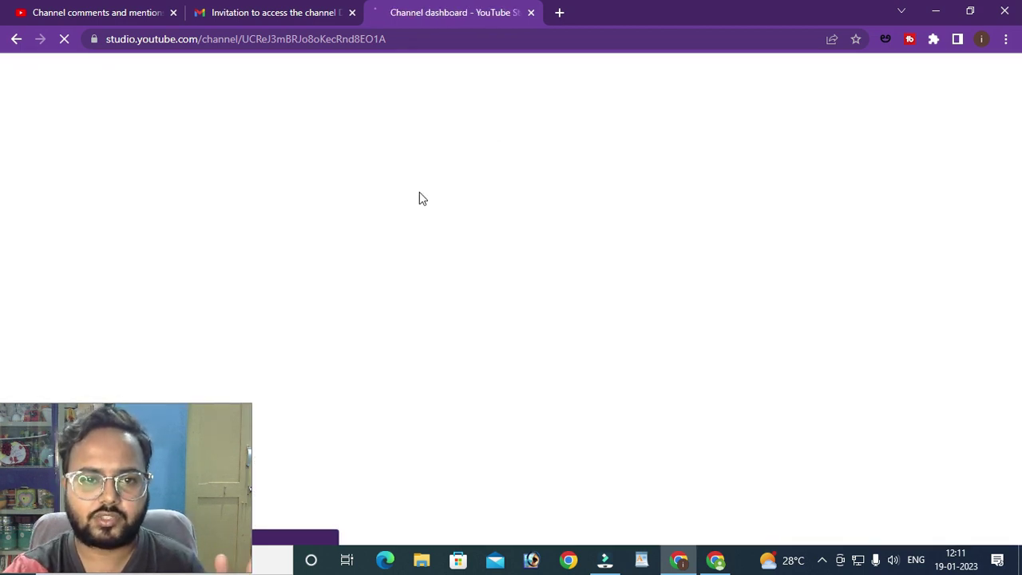
- Go to the channel dashboard, dismissing the live stream notice and upload window
left_click(130, 12)
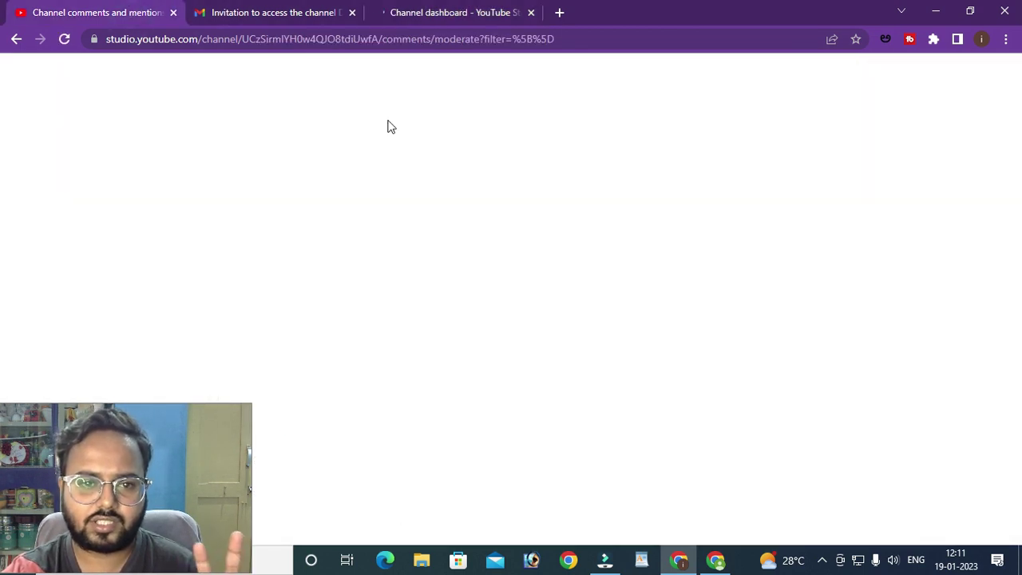
left_click(435, 11)
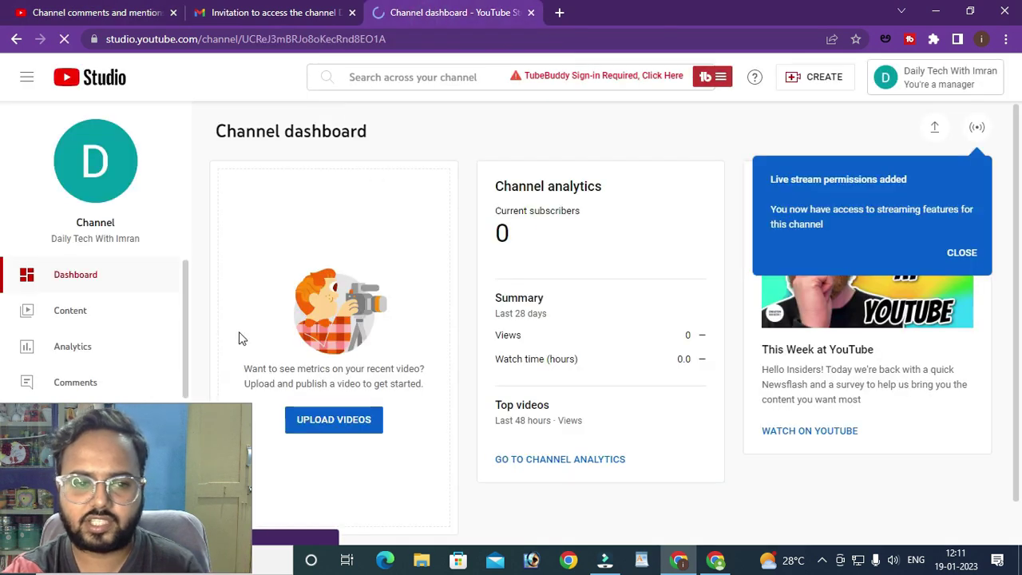
scroll(404, 260, "down", 1)
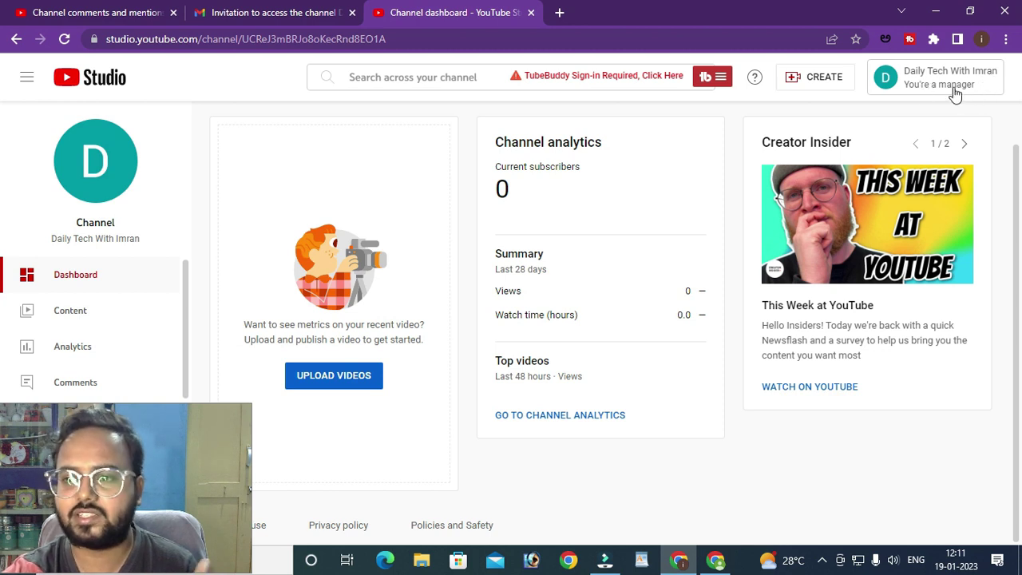
left_click(70, 310)
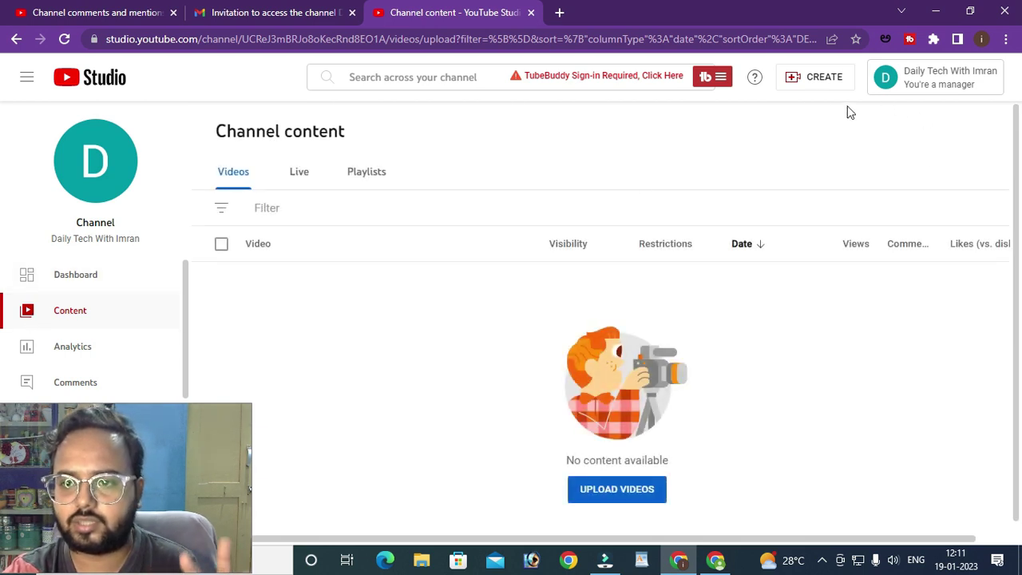
left_click(925, 84)
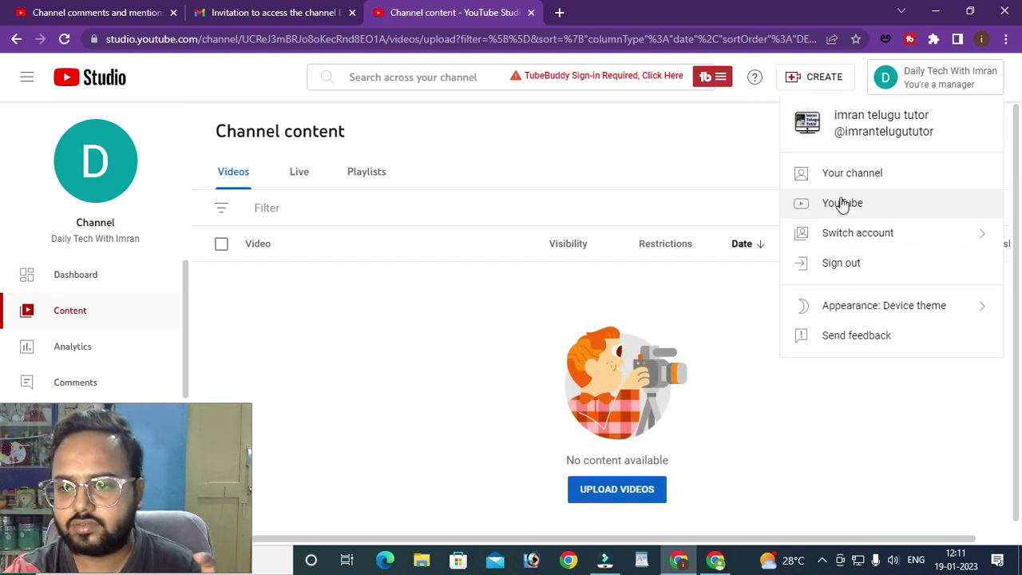
left_click(92, 278)
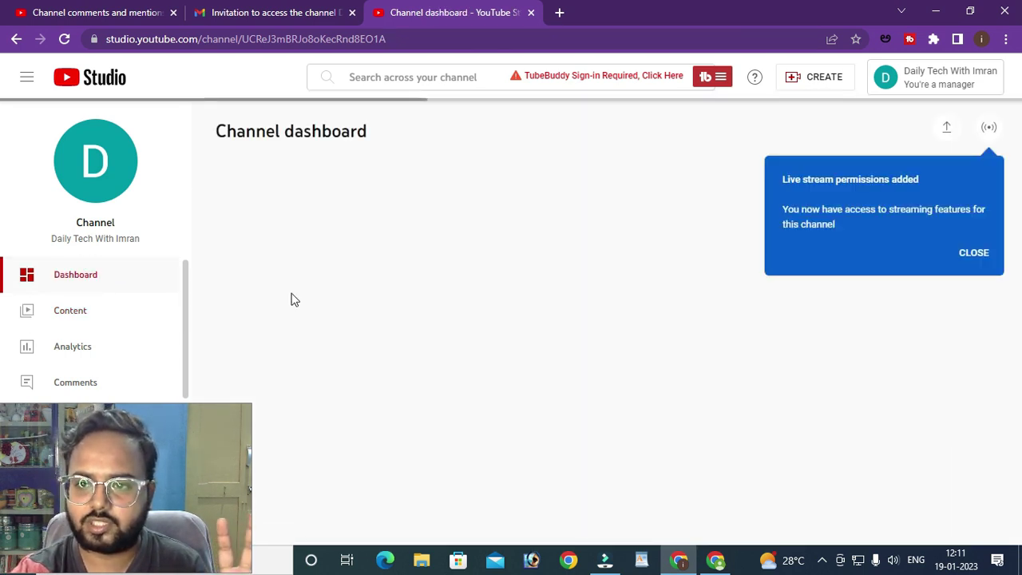
left_click(981, 252)
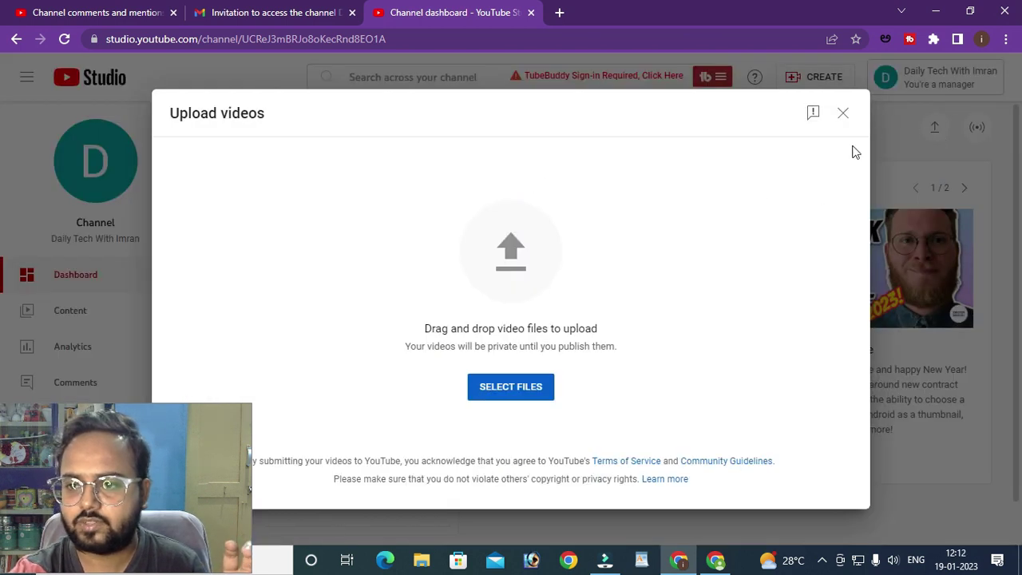
left_click(845, 113)
- Request live streaming access via Create > Go live and acknowledge the owner-only refusal
mouse_move(716, 565)
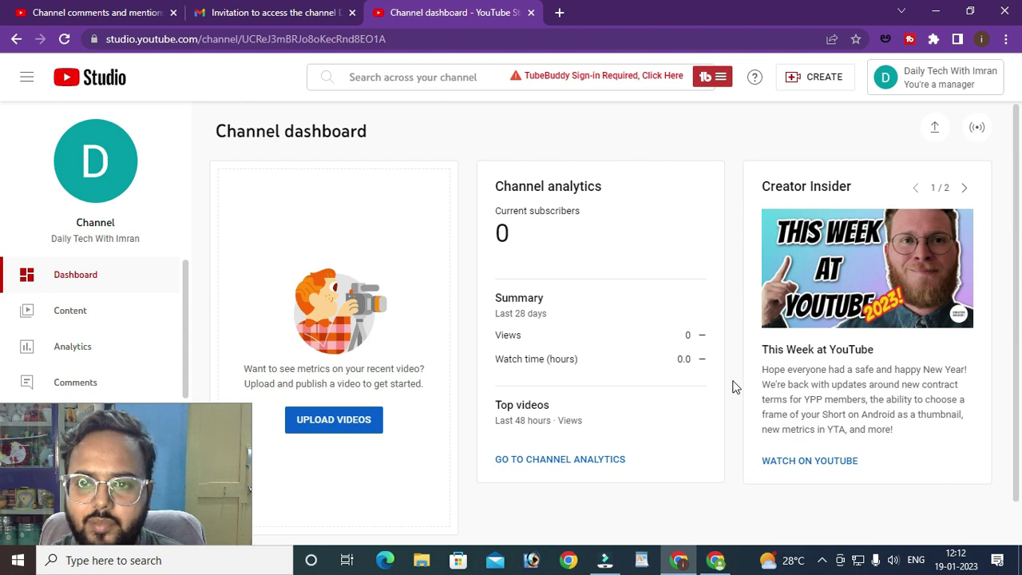
left_click(823, 74)
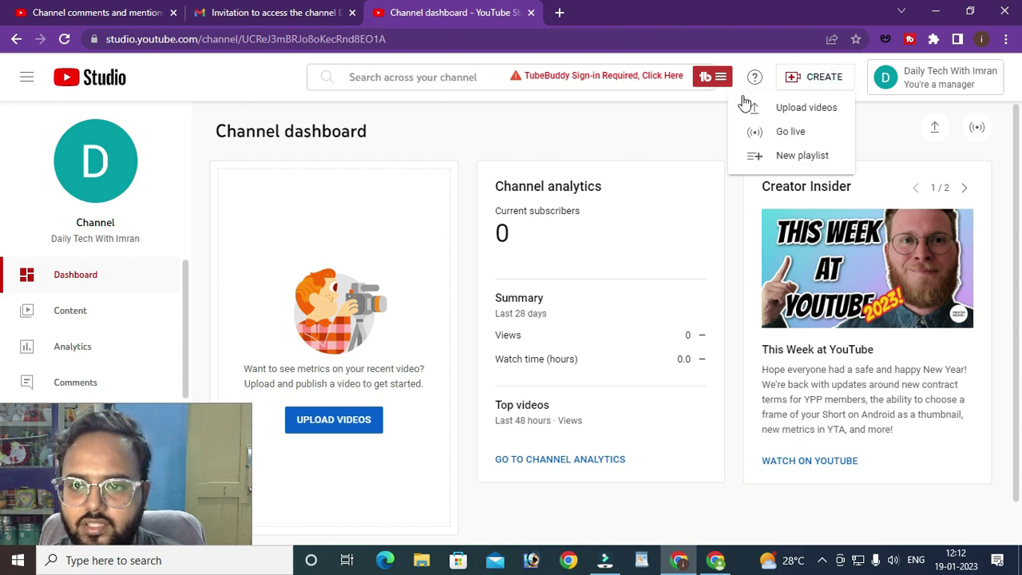
left_click(791, 131)
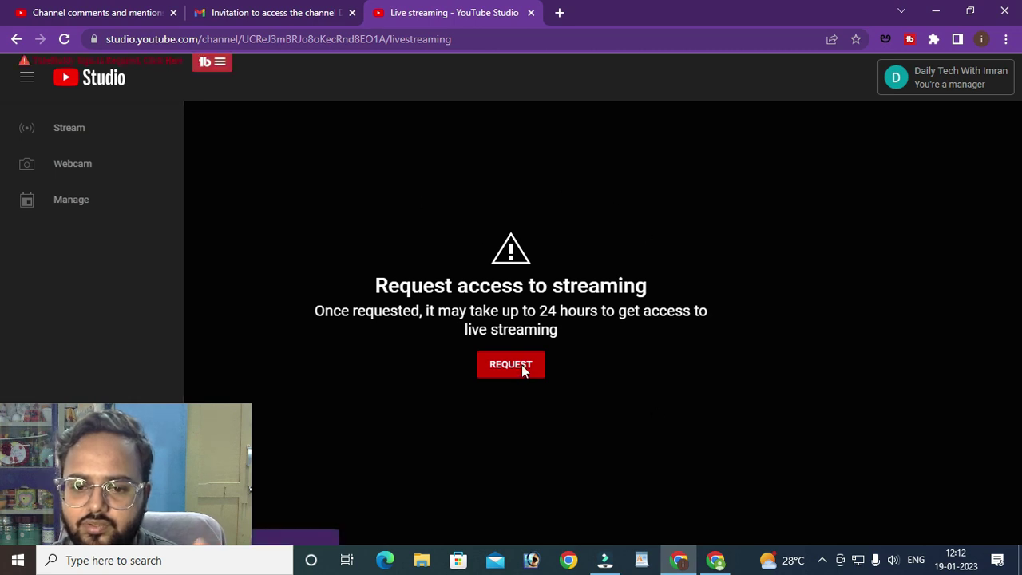
left_click(527, 371)
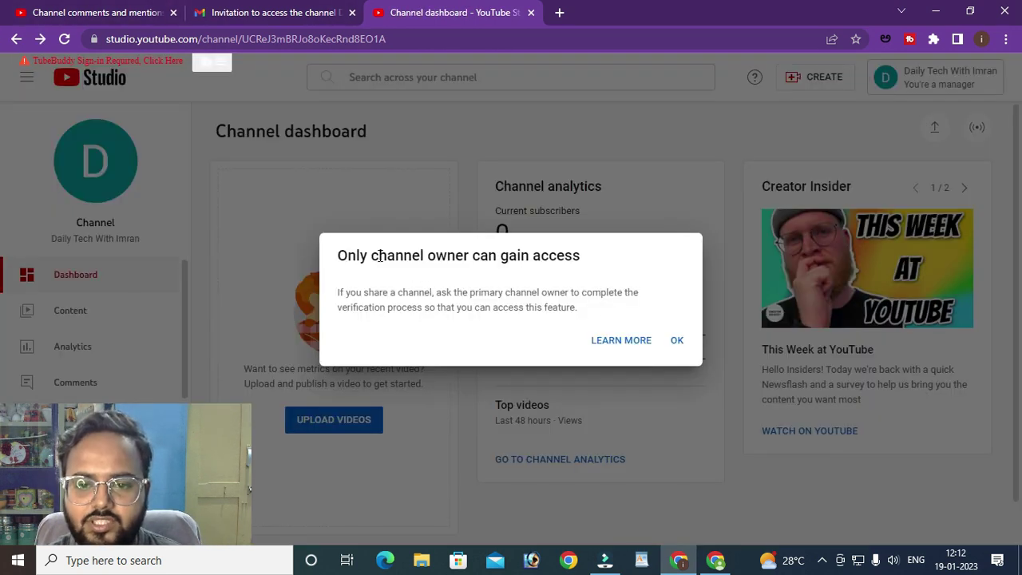
left_click_drag(380, 256, 591, 258)
left_click(623, 270)
left_click(675, 341)
left_click(826, 80)
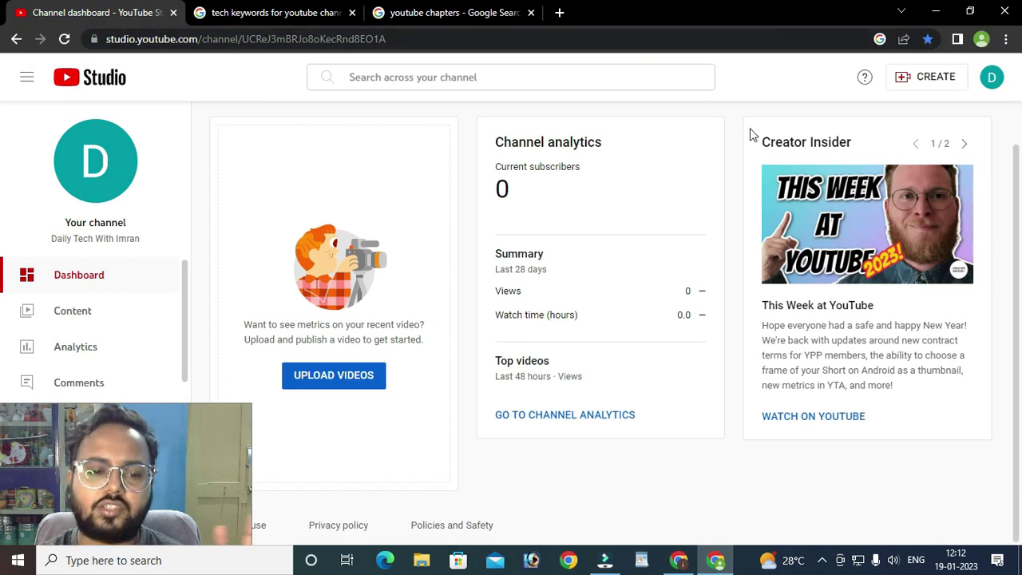
left_click(225, 456)
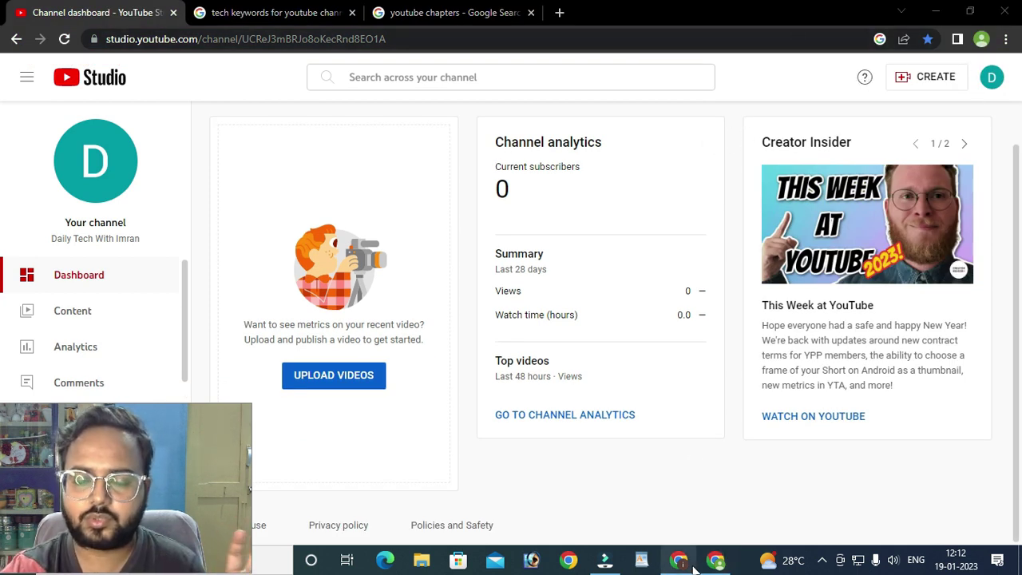
mouse_move(694, 568)
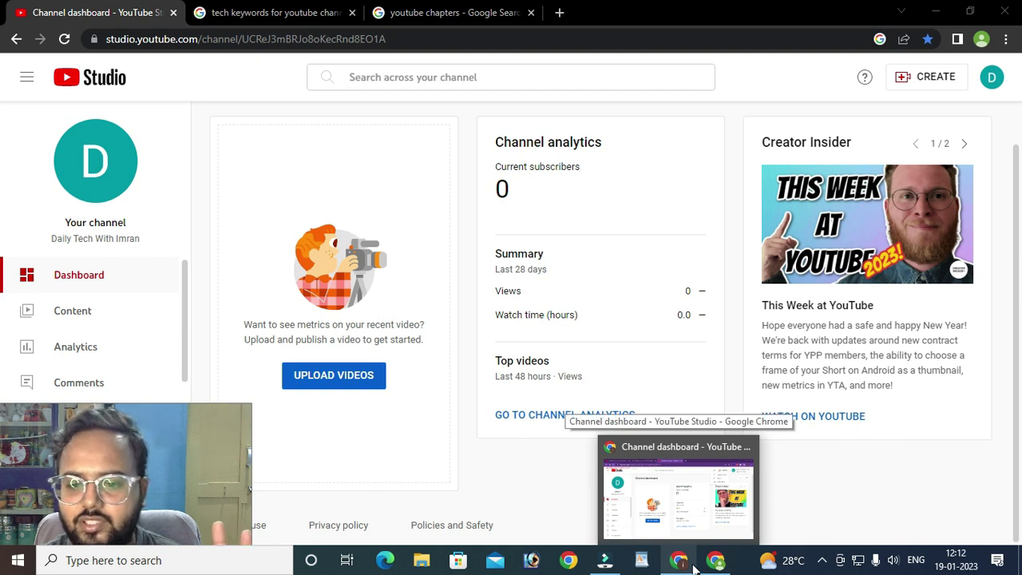
left_click(703, 495)
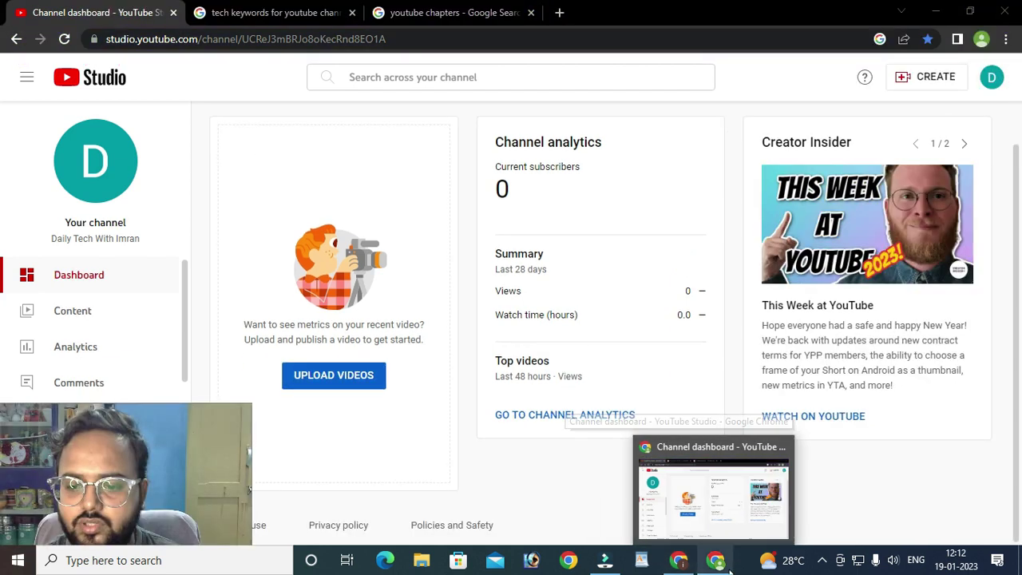
left_click(931, 76)
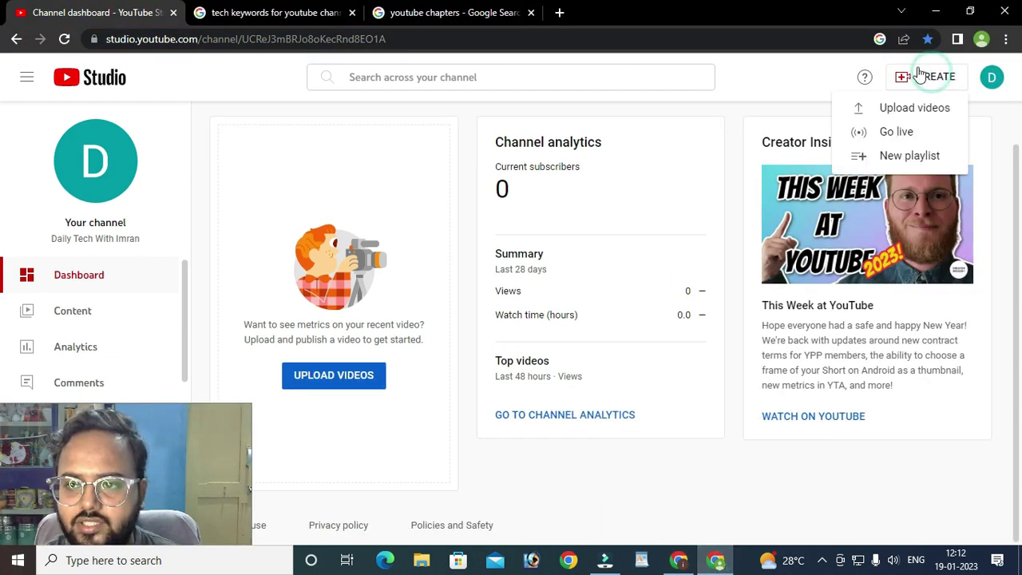
left_click(904, 133)
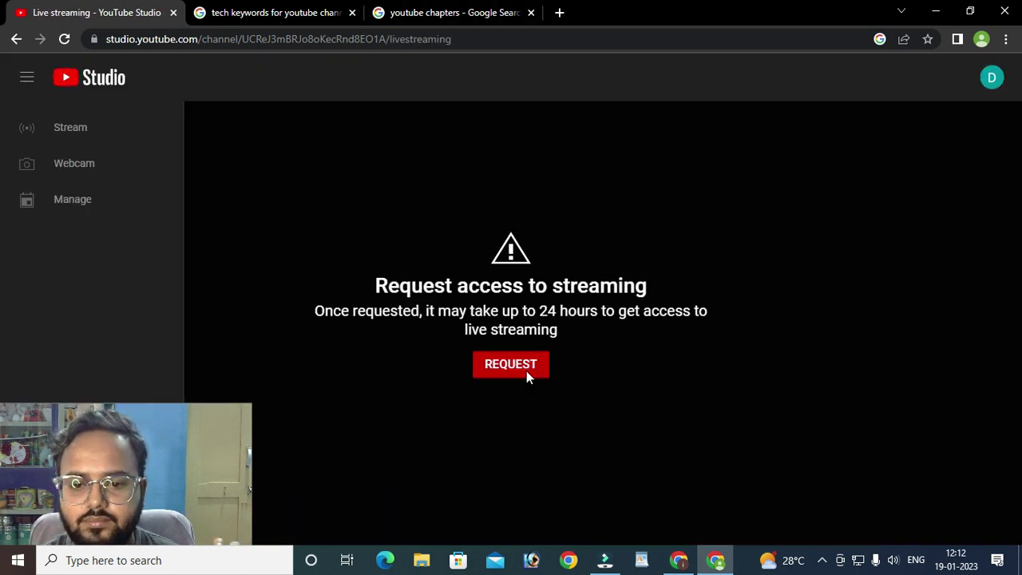
left_click(524, 373)
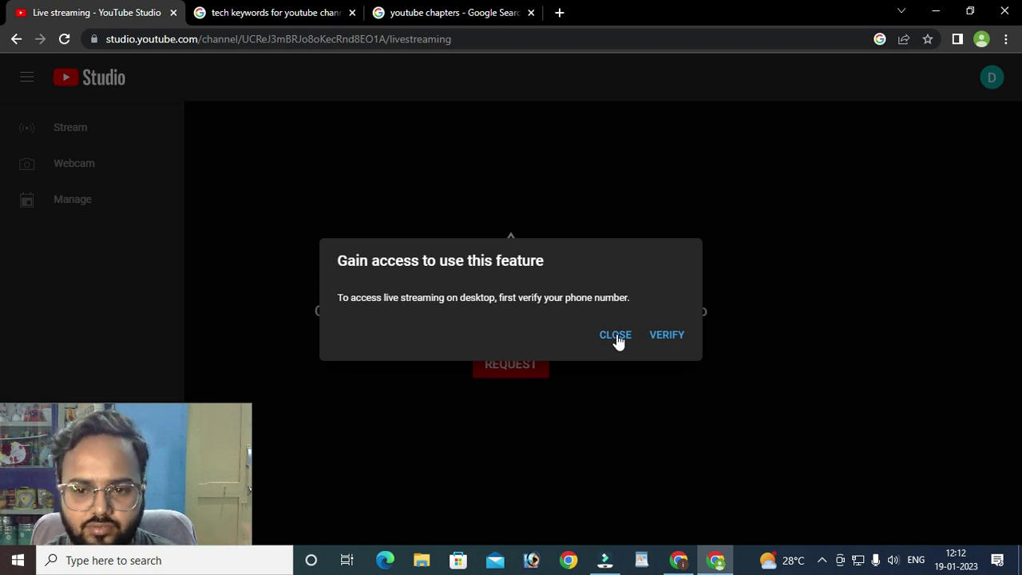
left_click(614, 335)
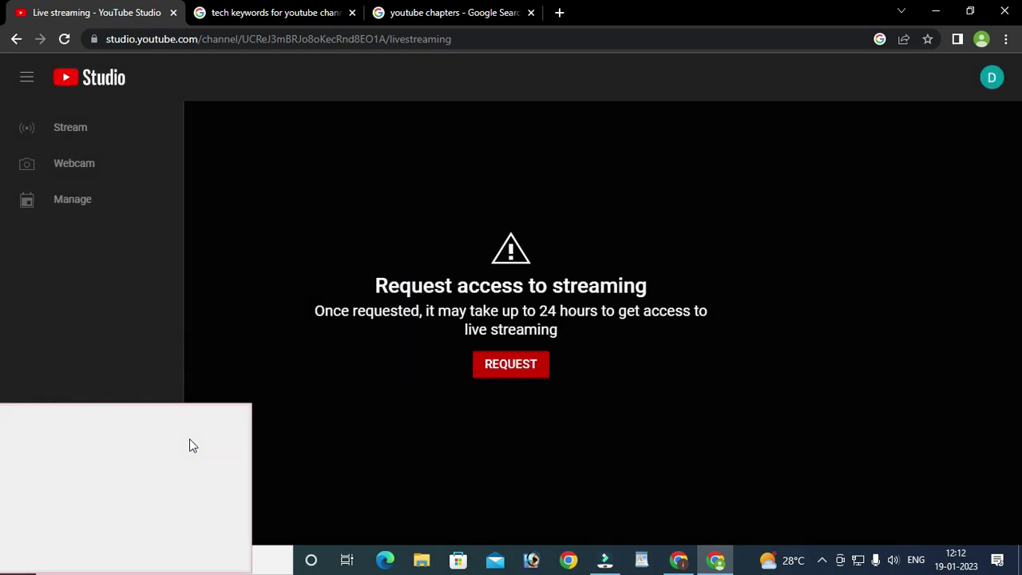
left_click(16, 38)
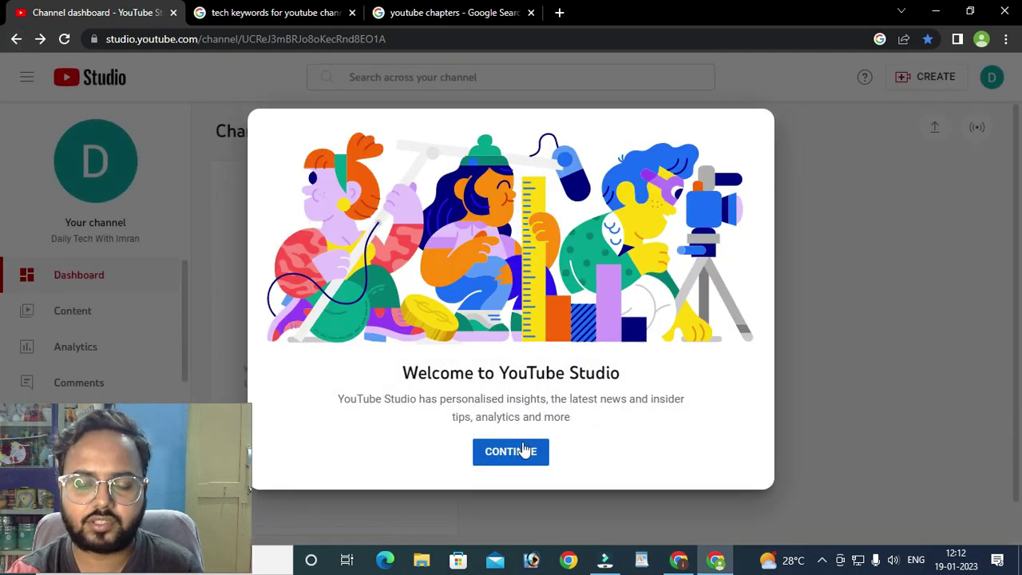
left_click(528, 452)
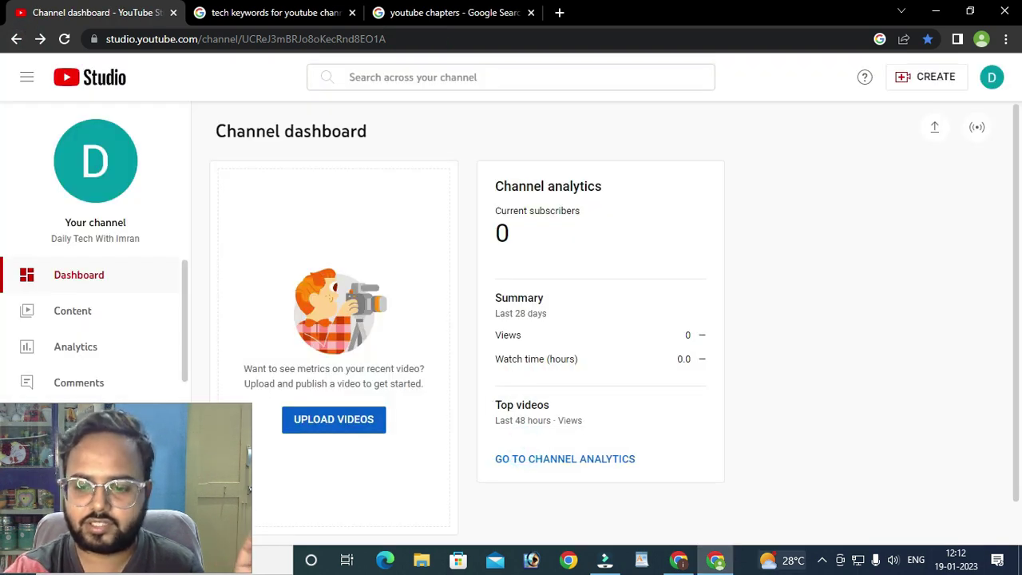
left_click(679, 565)
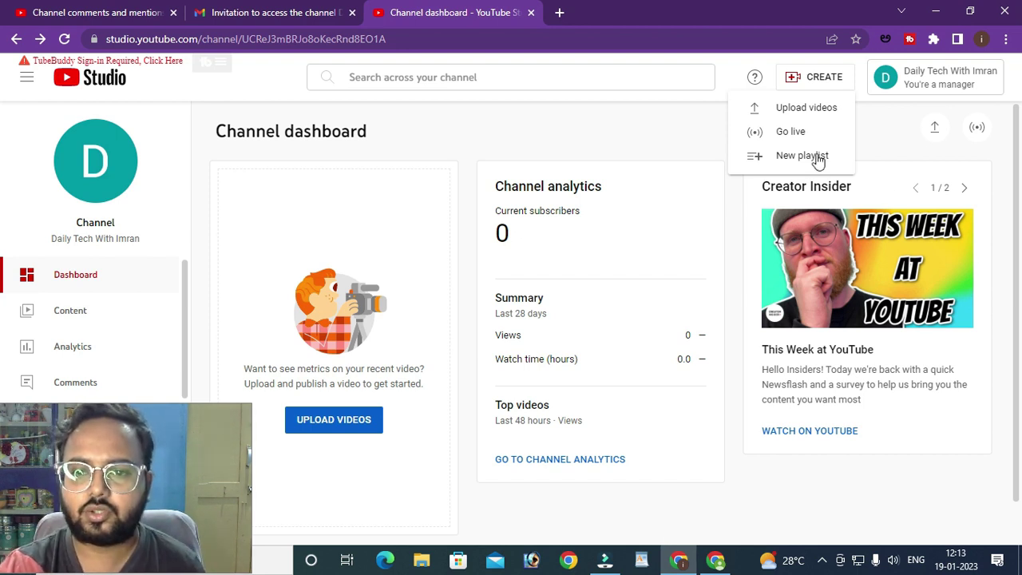
left_click(647, 156)
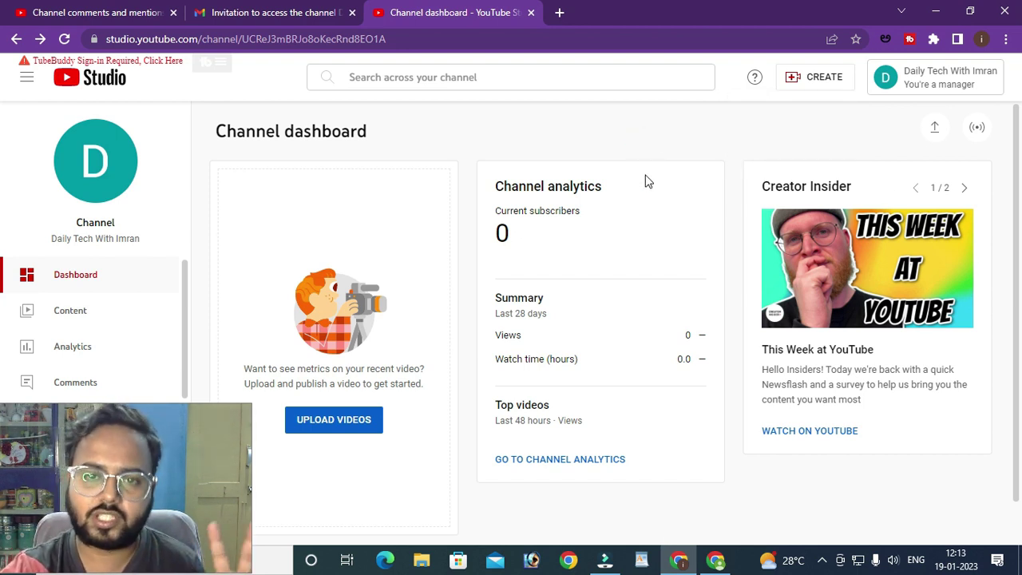
left_click(715, 560)
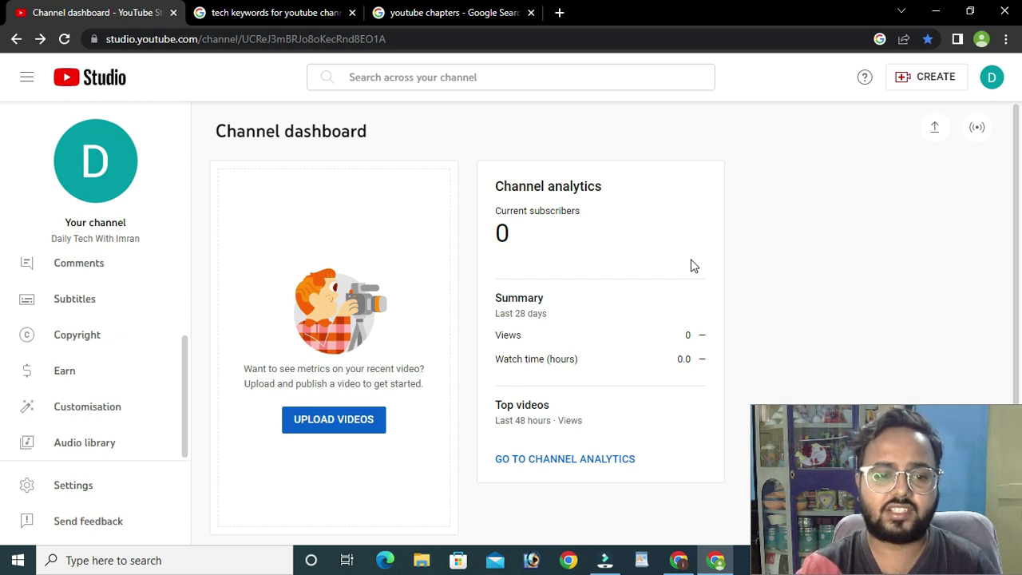
- Scroll through the Customisation Layout tab, then open Comments and mentions
left_click(100, 414)
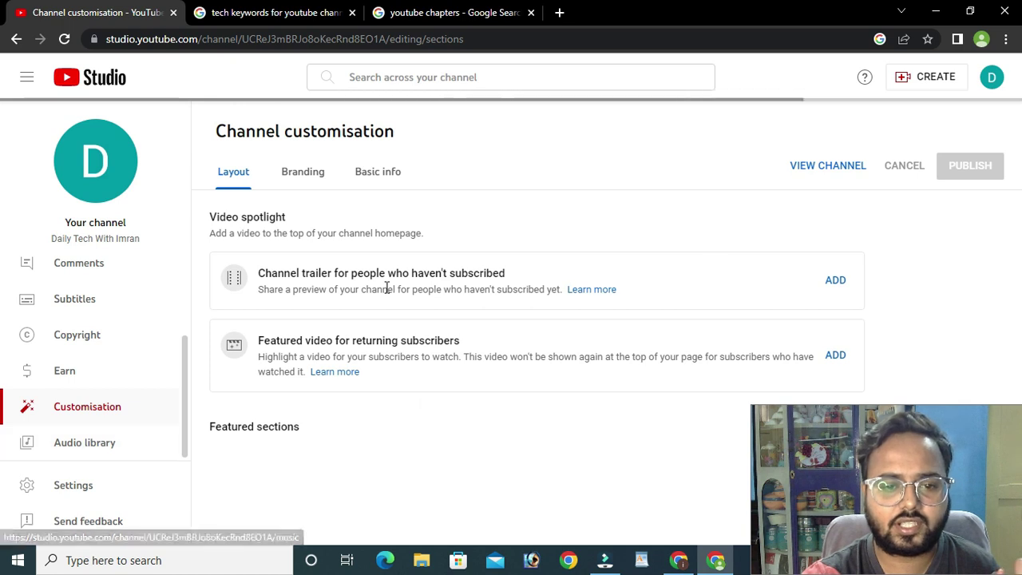
scroll(631, 455, "down", 2)
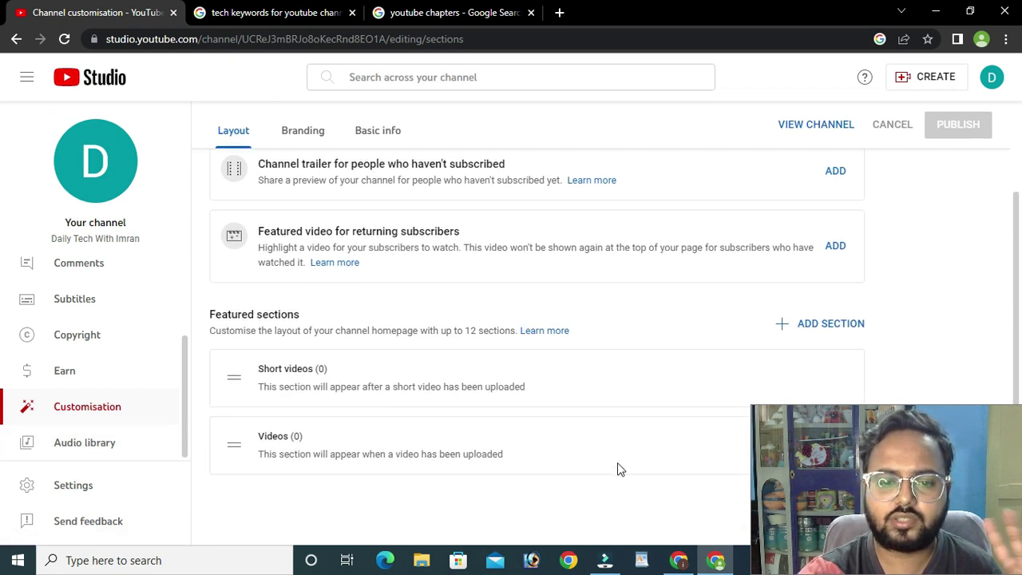
scroll(615, 471, "up", 2)
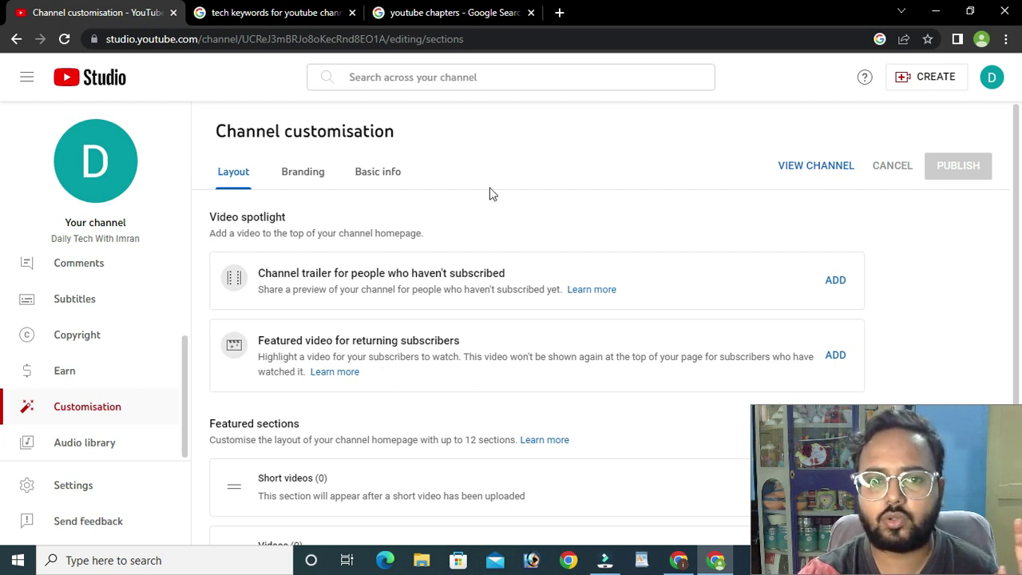
left_click(80, 262)
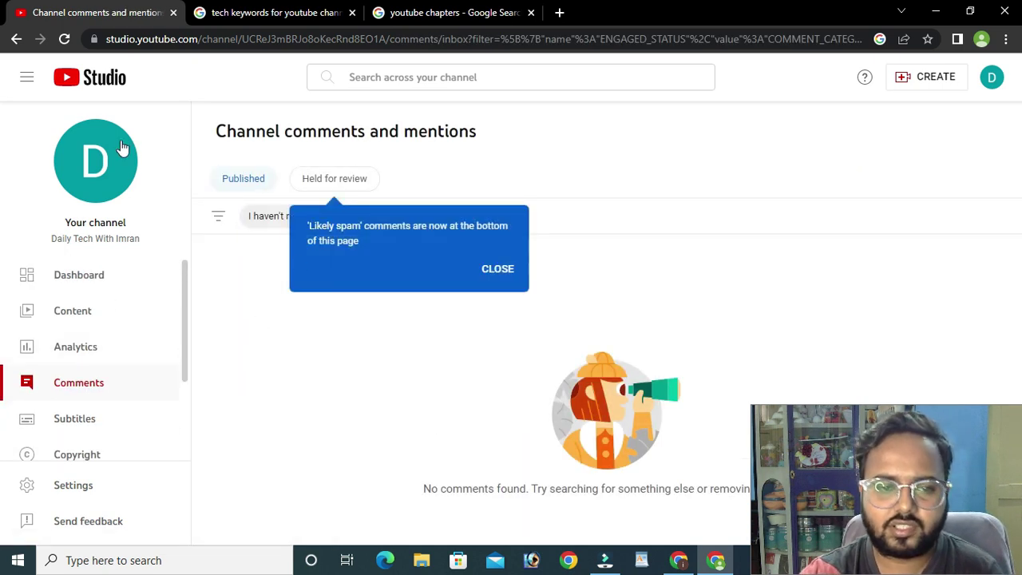
- Close the Likely spam notice and scroll the empty comments list
left_click(497, 274)
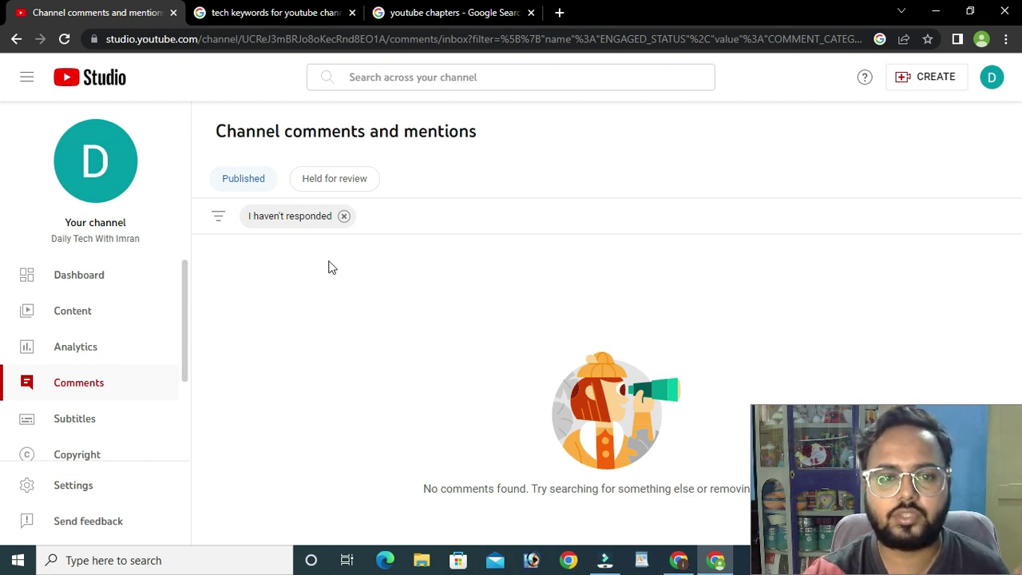
scroll(173, 355, "down", 3)
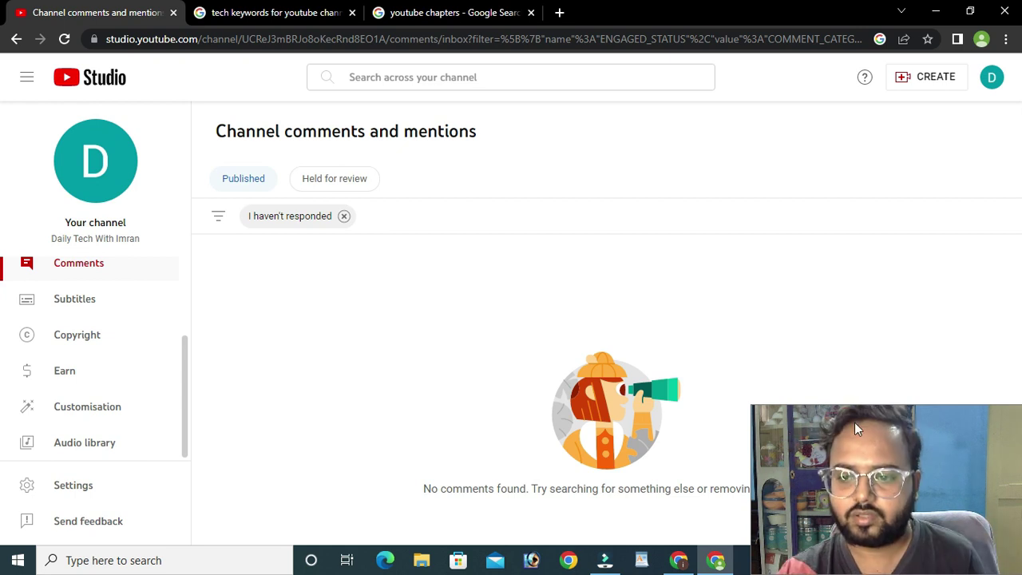
left_click_drag(285, 424, 107, 438)
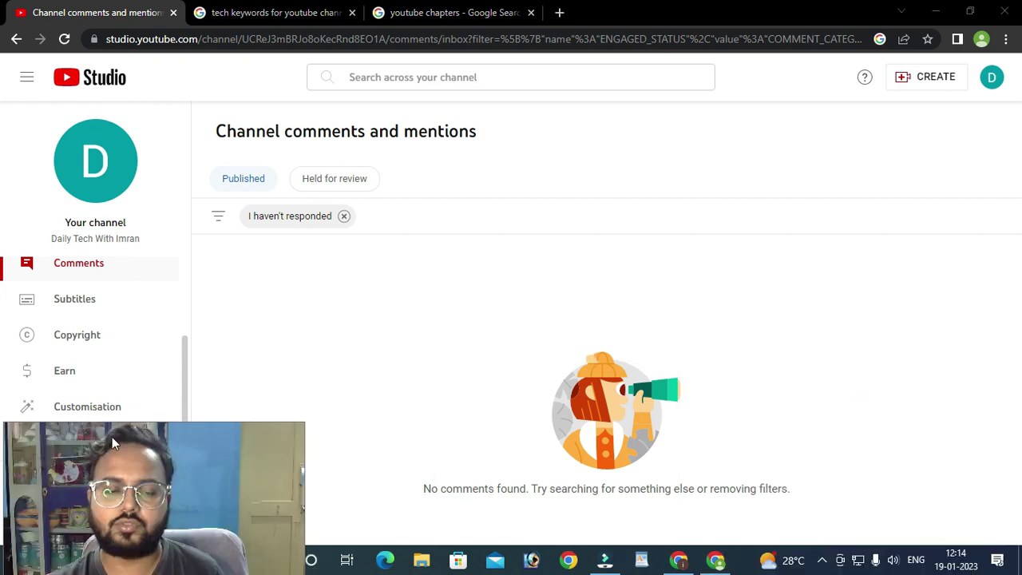